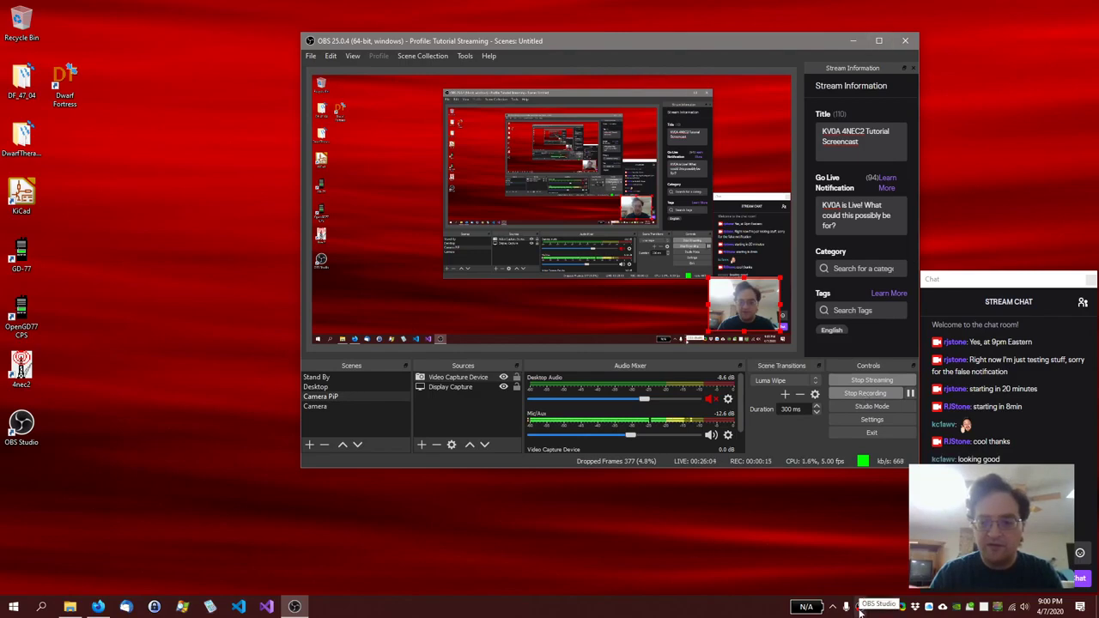
Step: Hide the OBS Studio window to clear the desktop
left_click(859, 609)
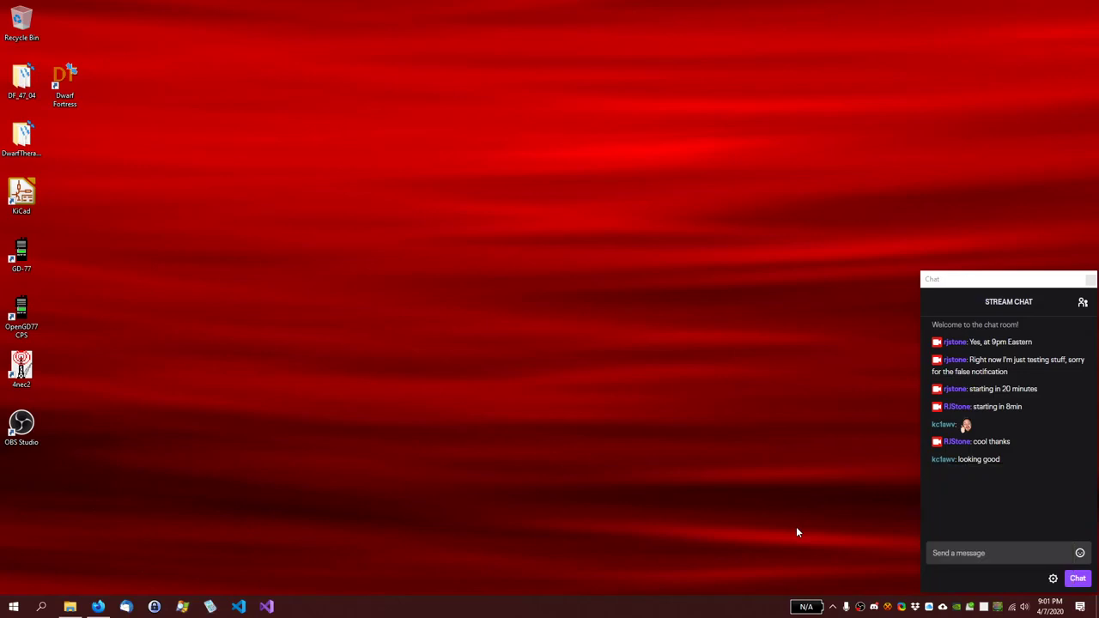
left_click(859, 607)
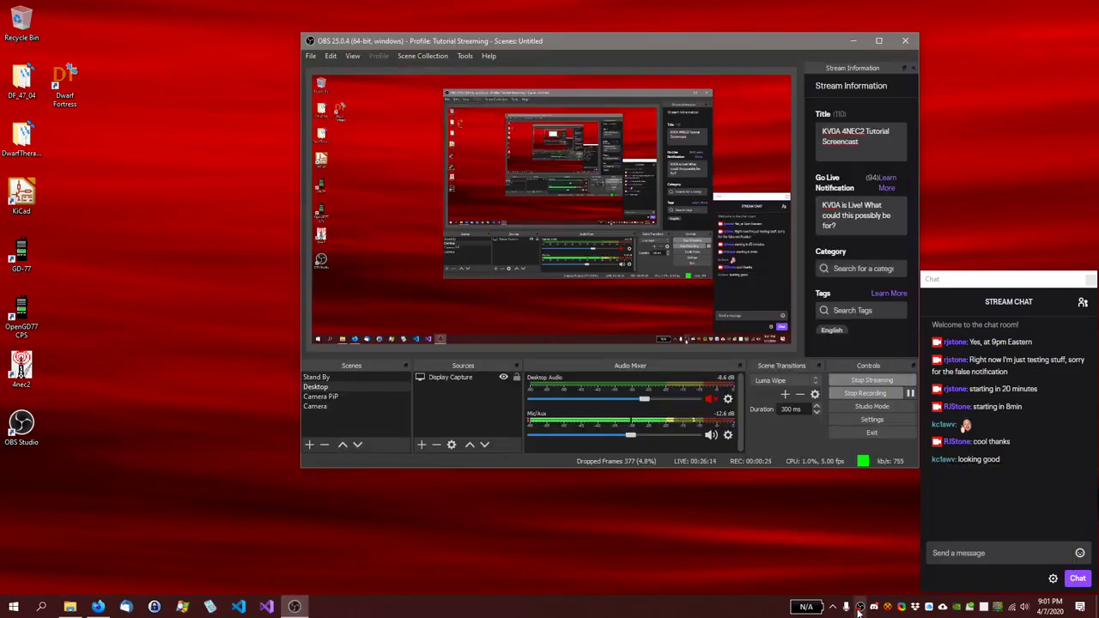
left_click(860, 607)
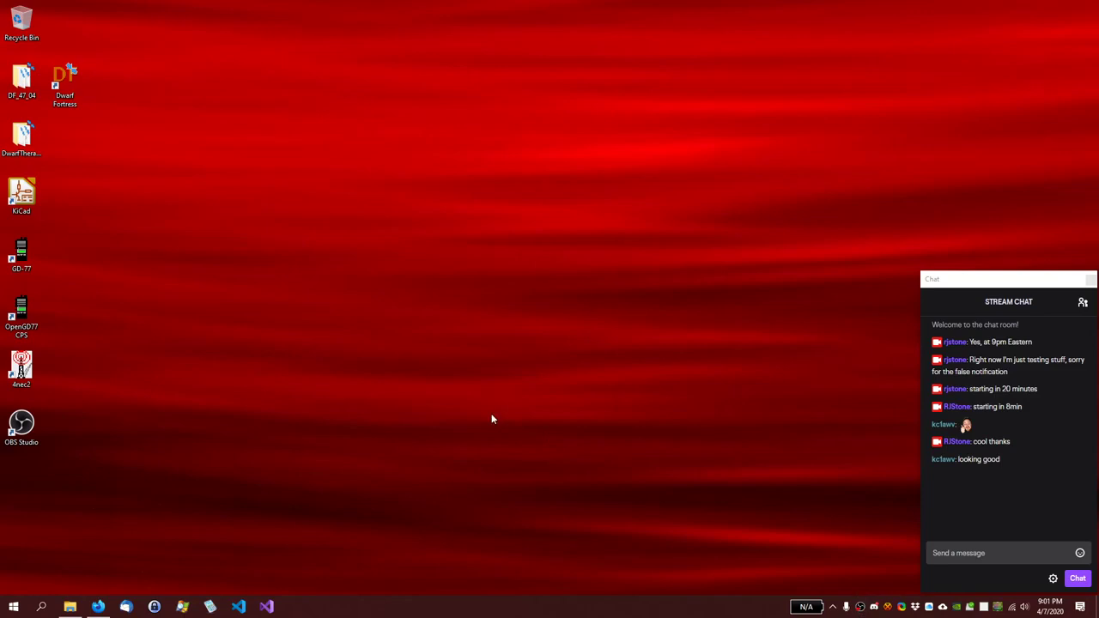
Step: Switch to Firefox and copy the web address of the 4nec2 antenna modeler page
left_click(99, 607)
left_click(922, 10)
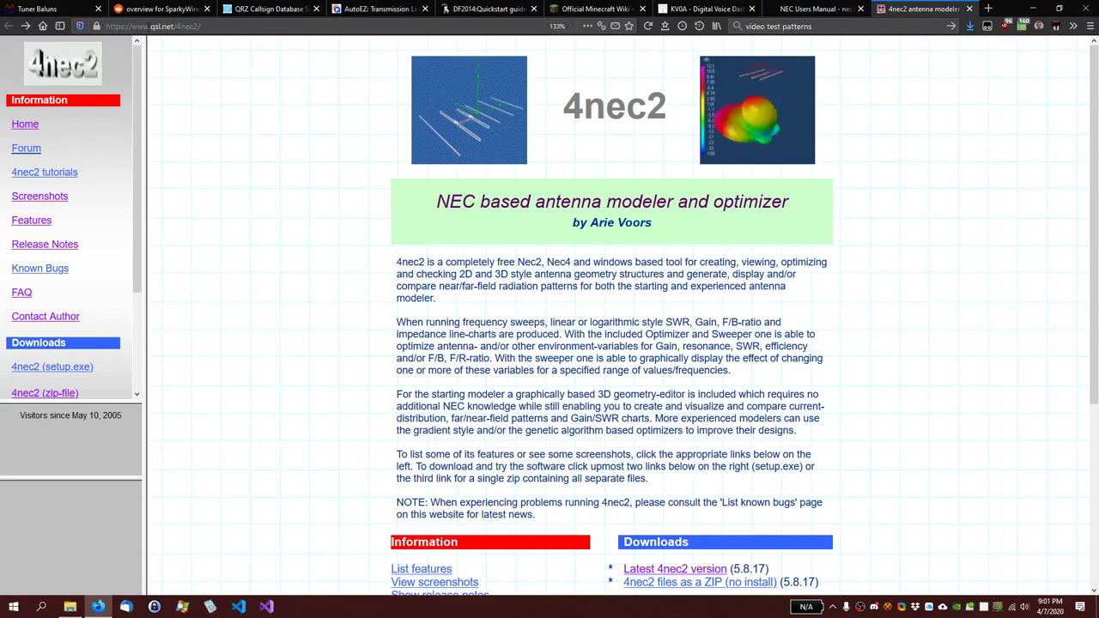
left_click(147, 28)
right_click(148, 28)
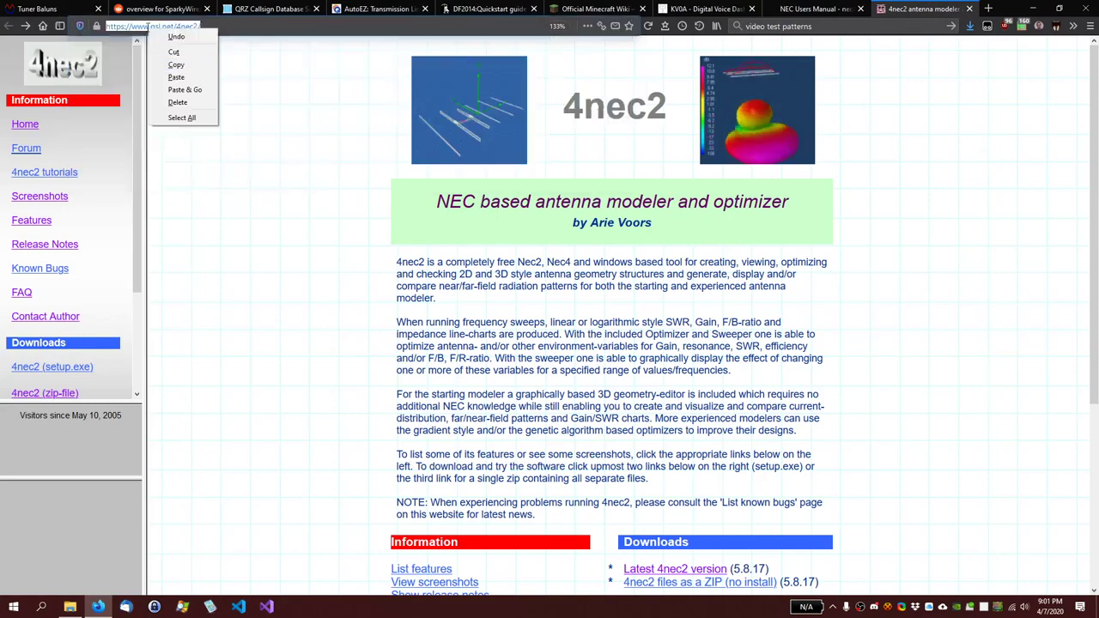
left_click(186, 66)
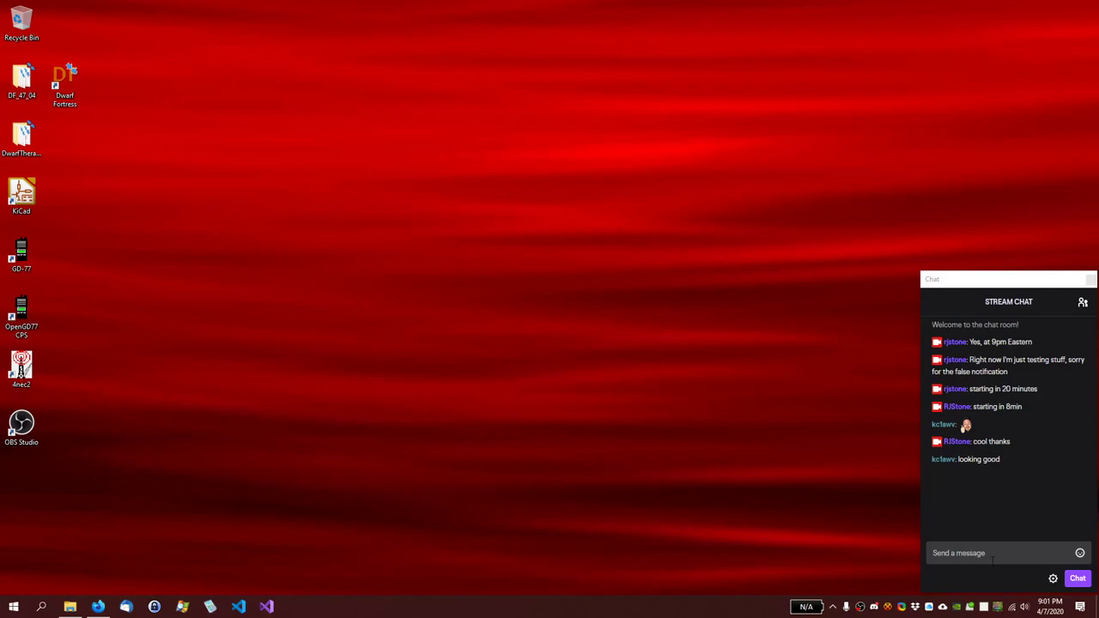
left_click(991, 560)
key("ctrl+v")
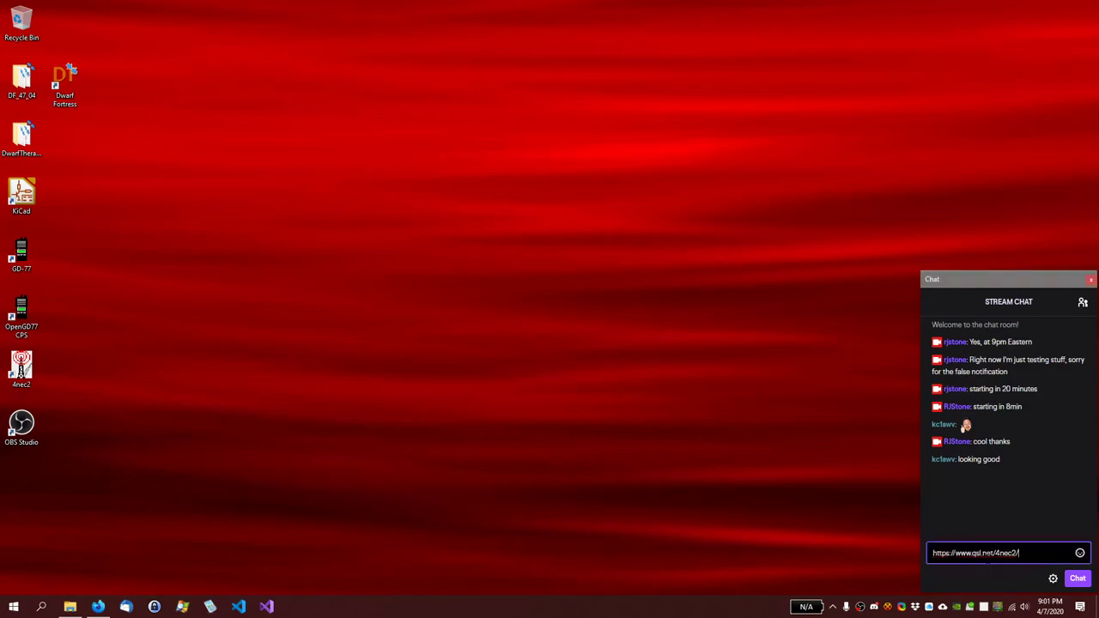
key("Return")
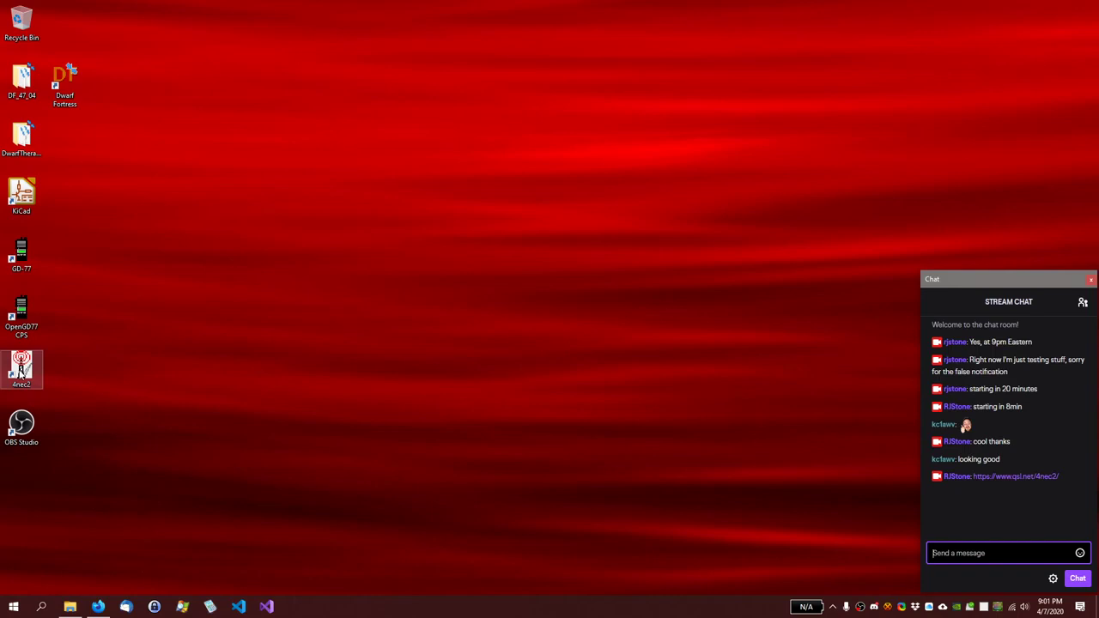
Step: Launch 4nec2, close its Pattern and Geometry windows, and move the Main window clear of the desktop icons
double_click(21, 374)
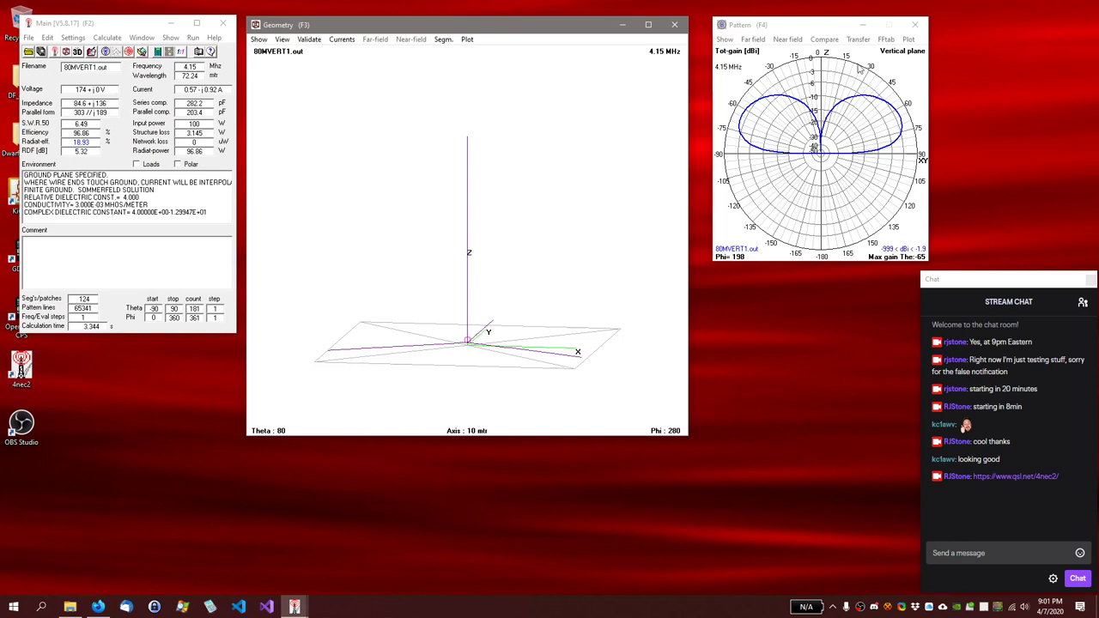
left_click(914, 24)
left_click(684, 25)
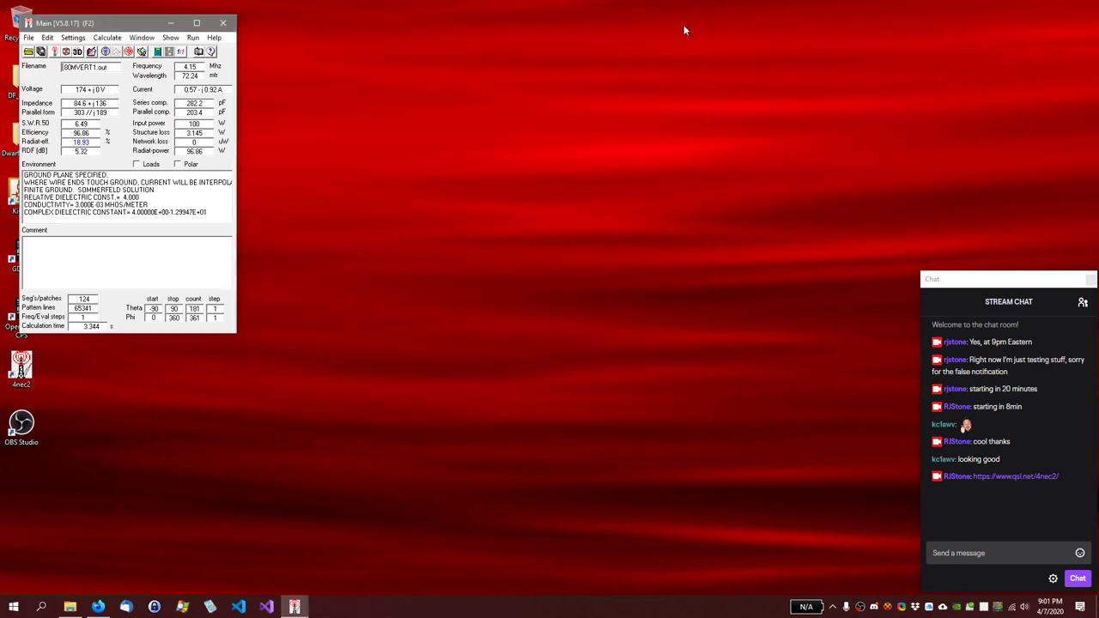
left_click_drag(120, 26, 199, 22)
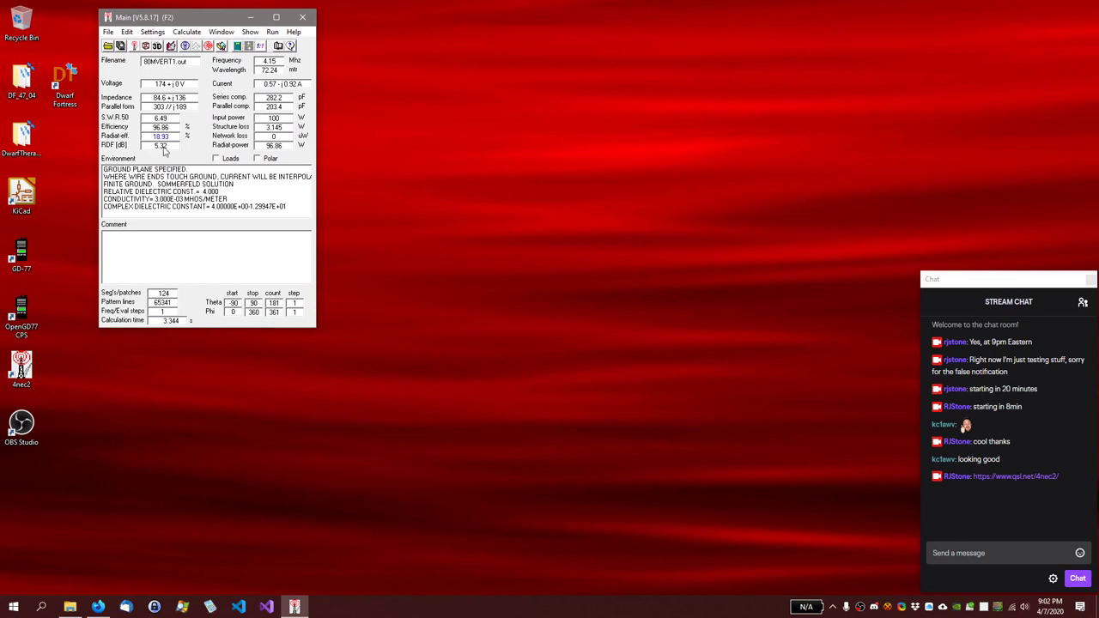
left_click(183, 251)
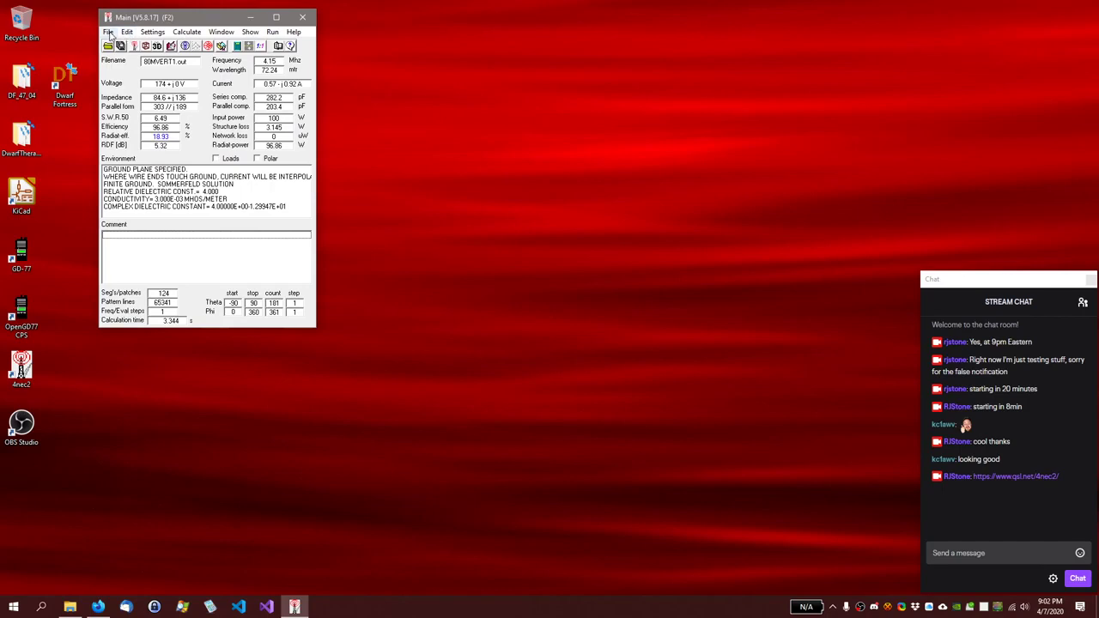
left_click(108, 32)
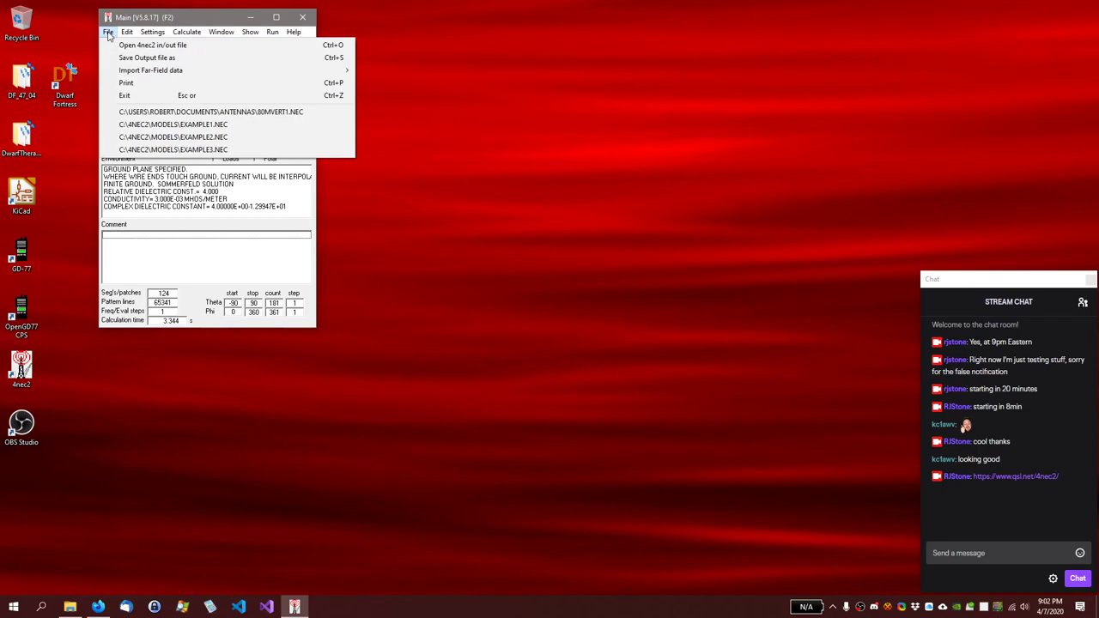
left_click(109, 32)
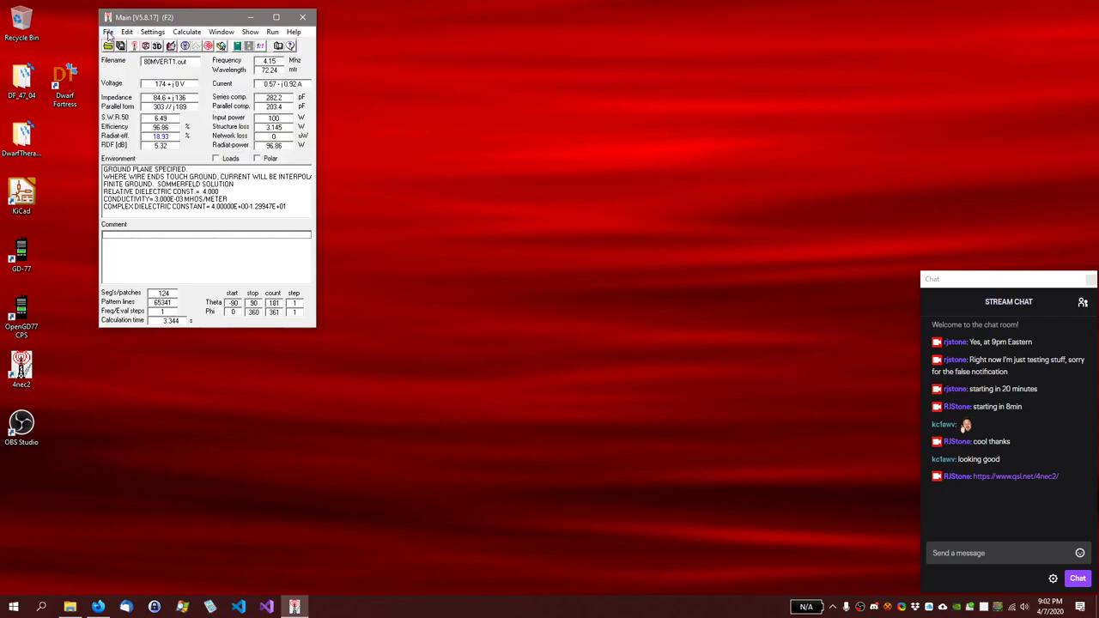
left_click(127, 33)
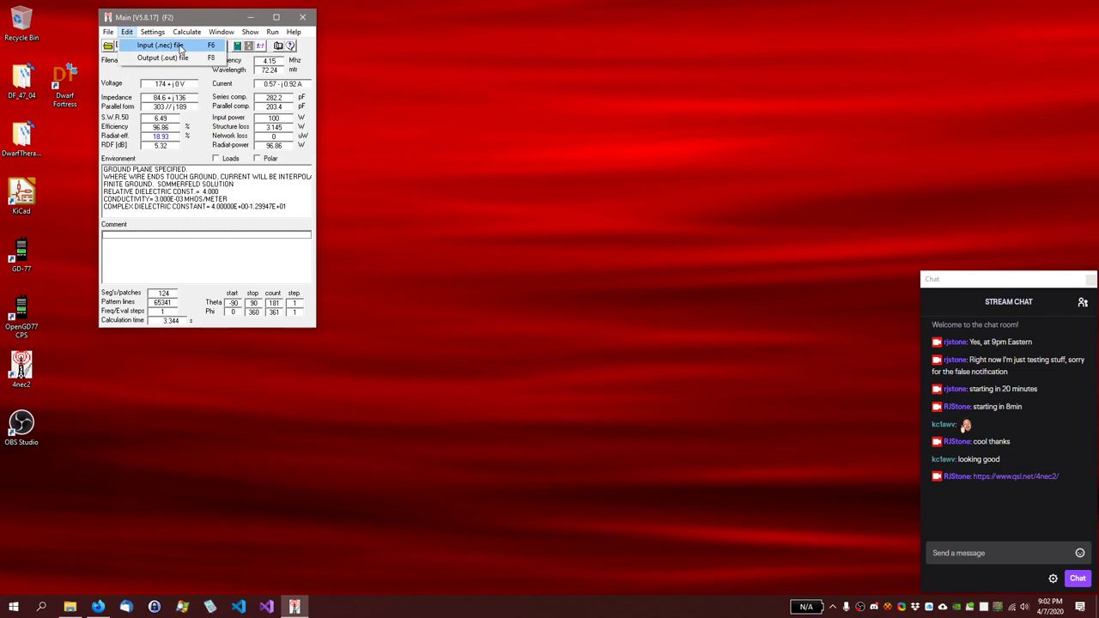
mouse_move(155, 35)
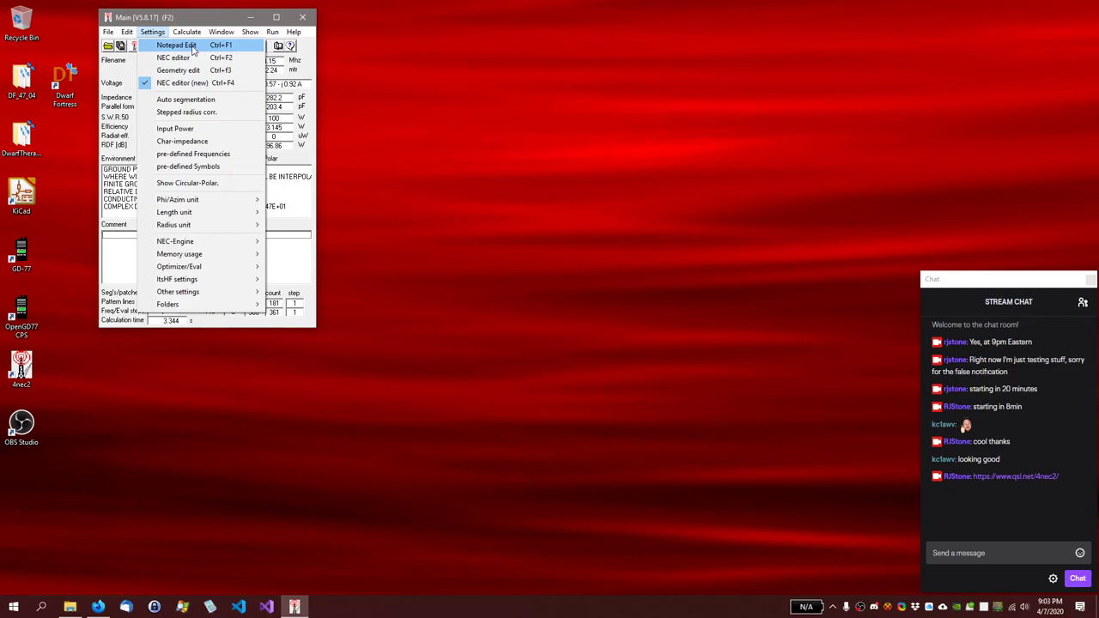
Step: Open the NEC input file for editing and start a new, empty model in the 4nec2 editor
left_click(127, 32)
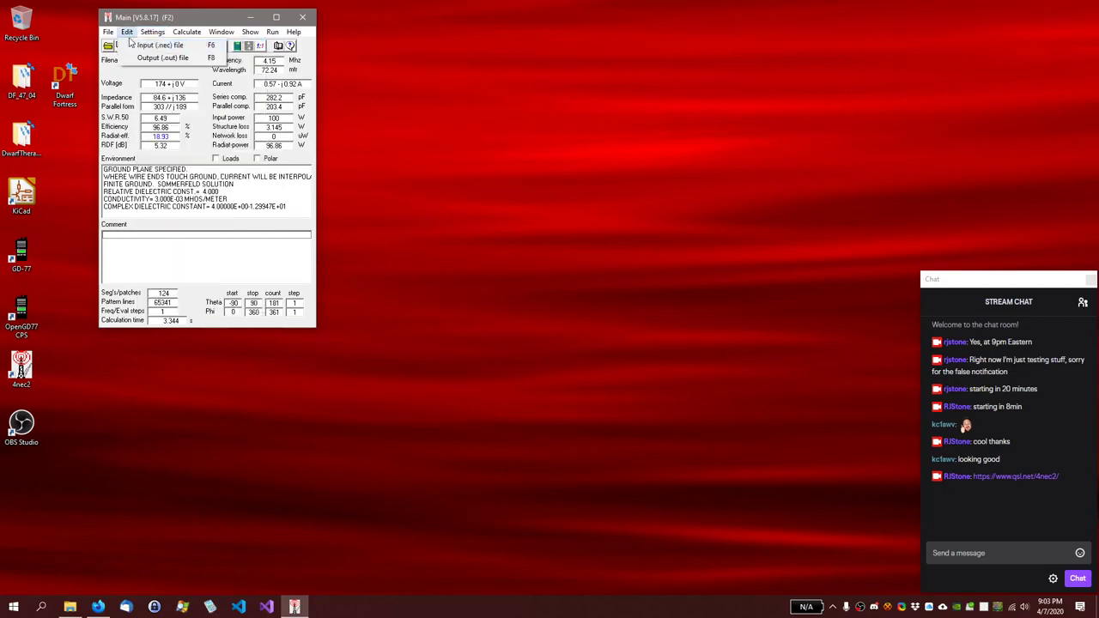
left_click(134, 46)
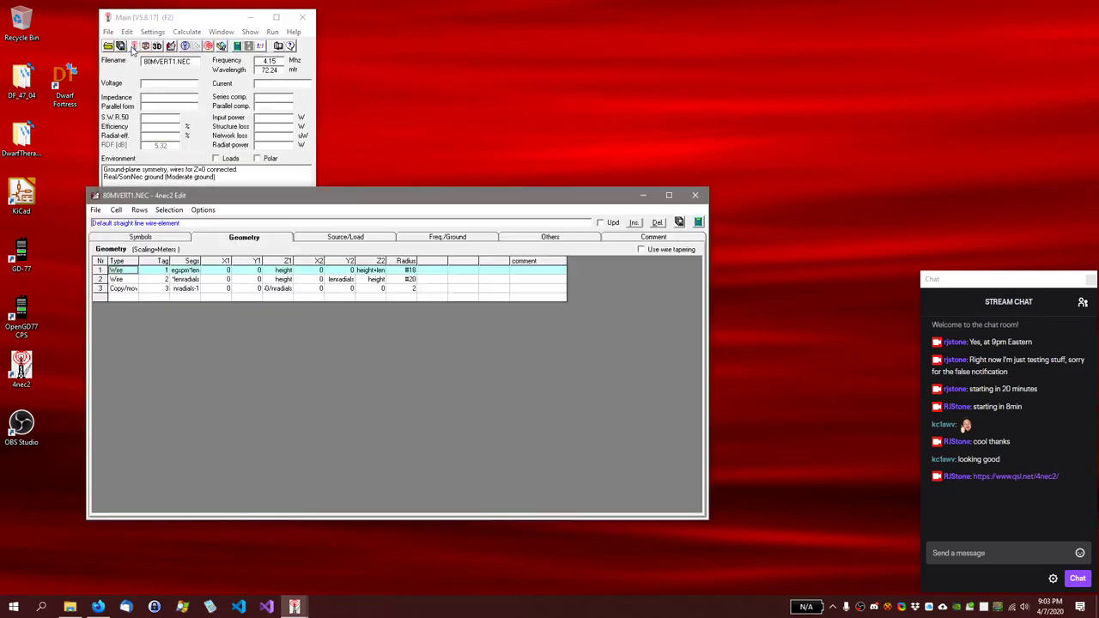
left_click_drag(211, 197, 194, 216)
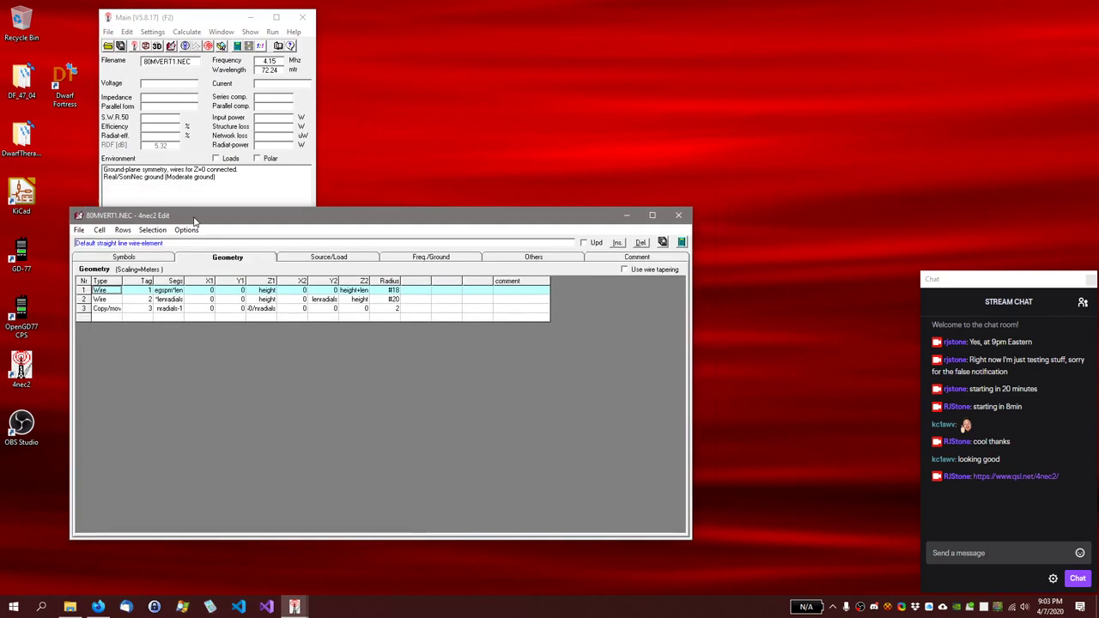
left_click(79, 230)
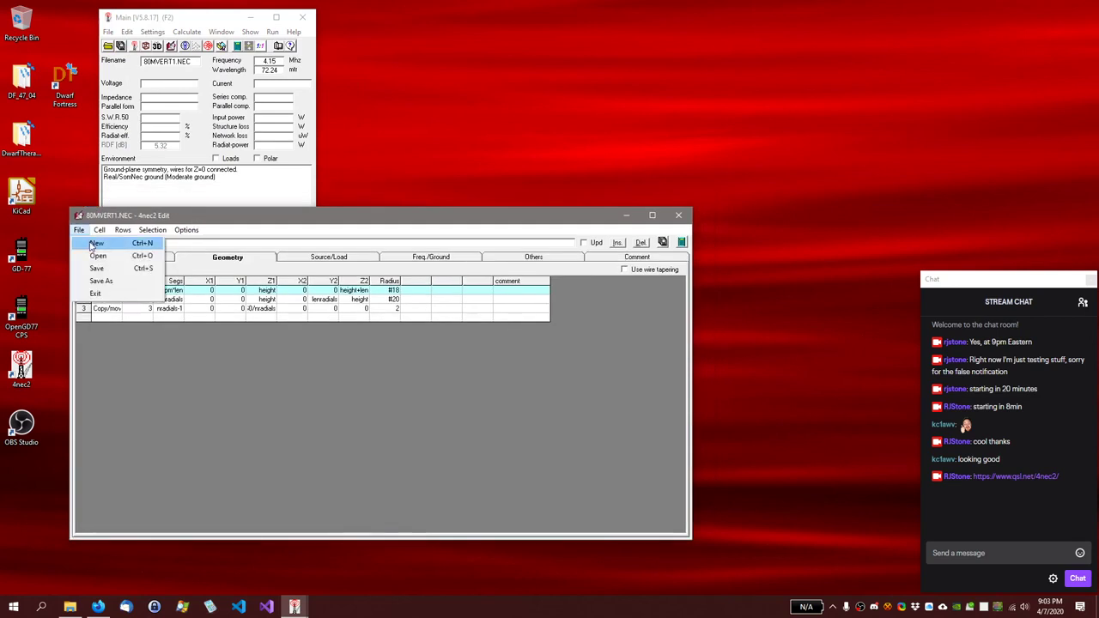
left_click(95, 243)
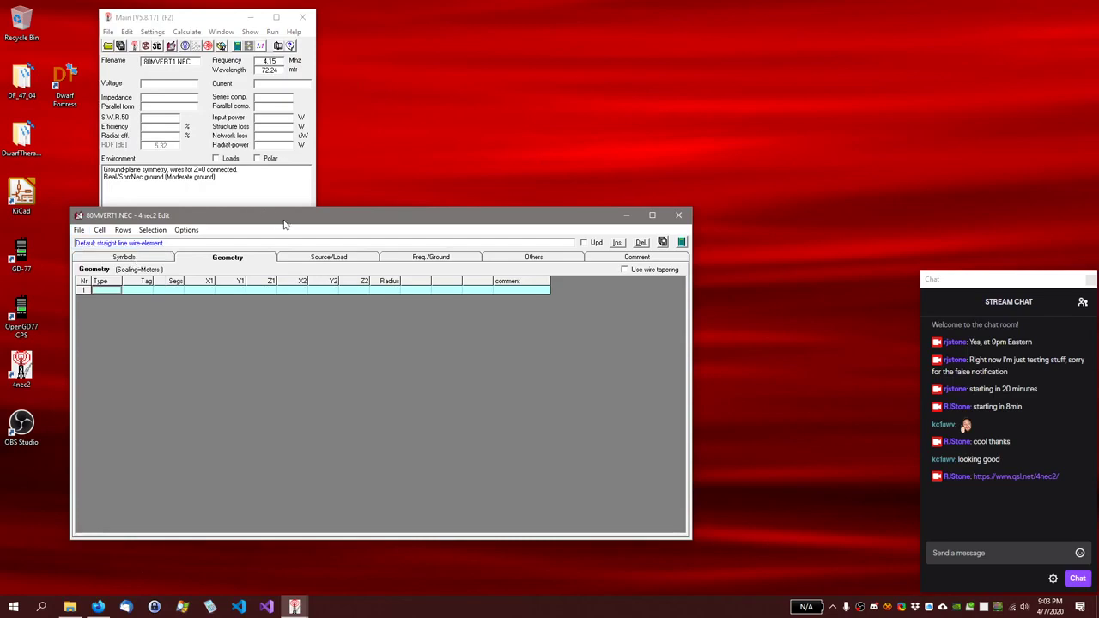
left_click_drag(284, 224, 382, 177)
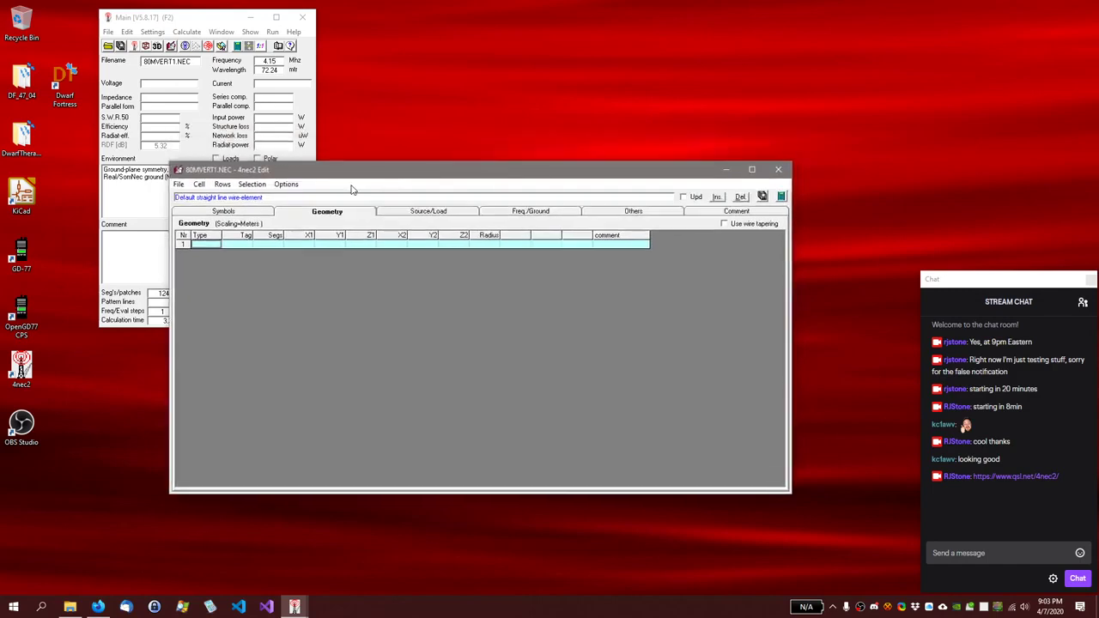
Step: Look through the new model's symbols, geometry, source and load, frequency and ground, and other settings
left_click(241, 213)
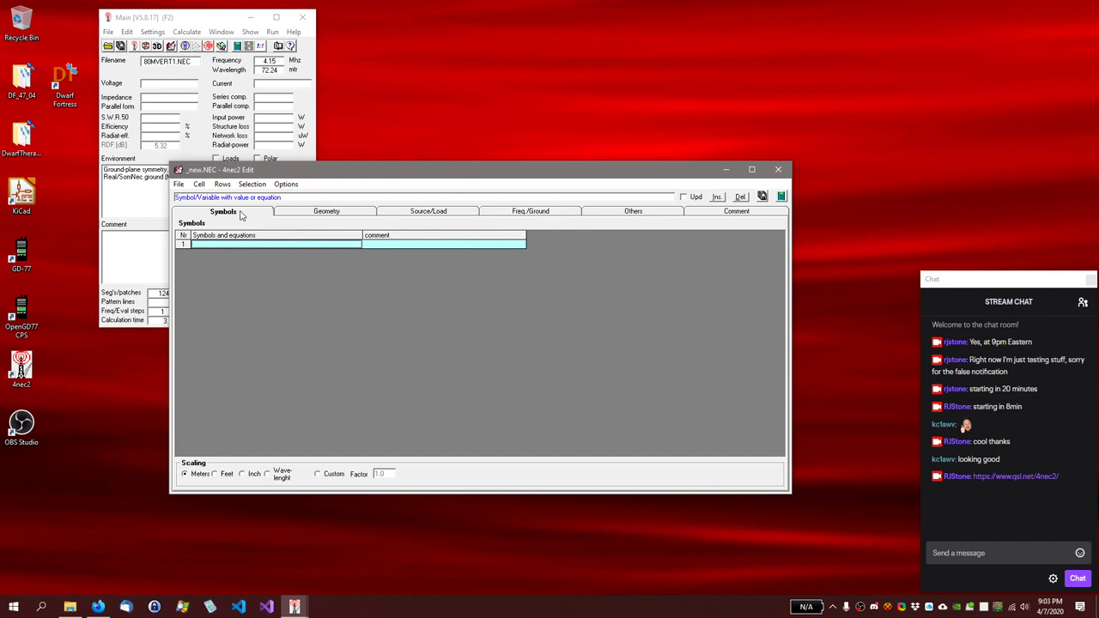
left_click(321, 215)
left_click(422, 216)
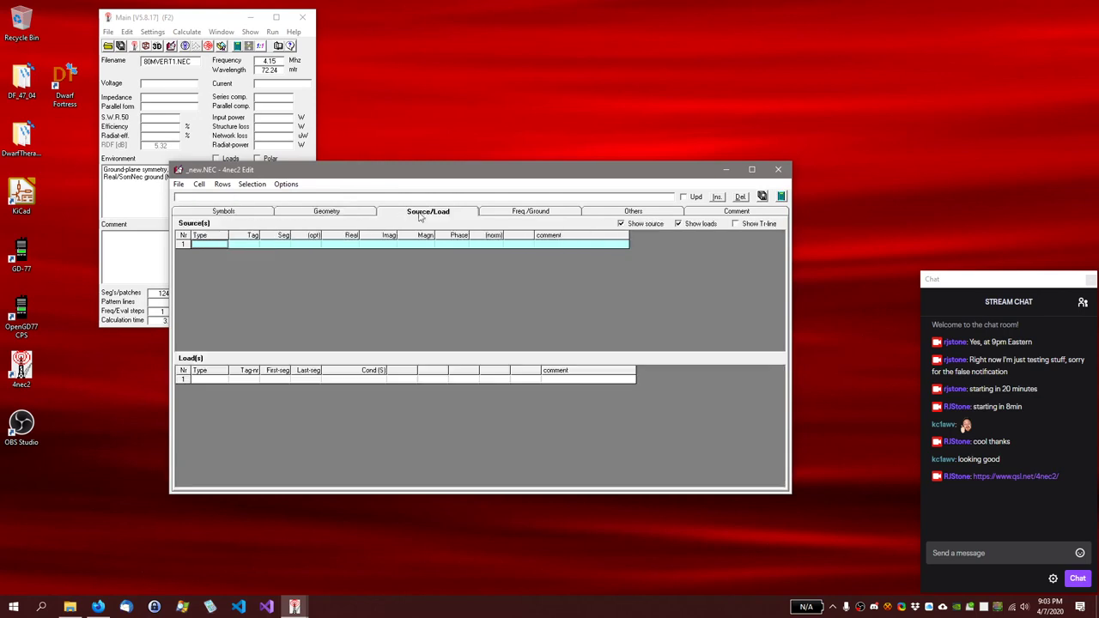
left_click(508, 216)
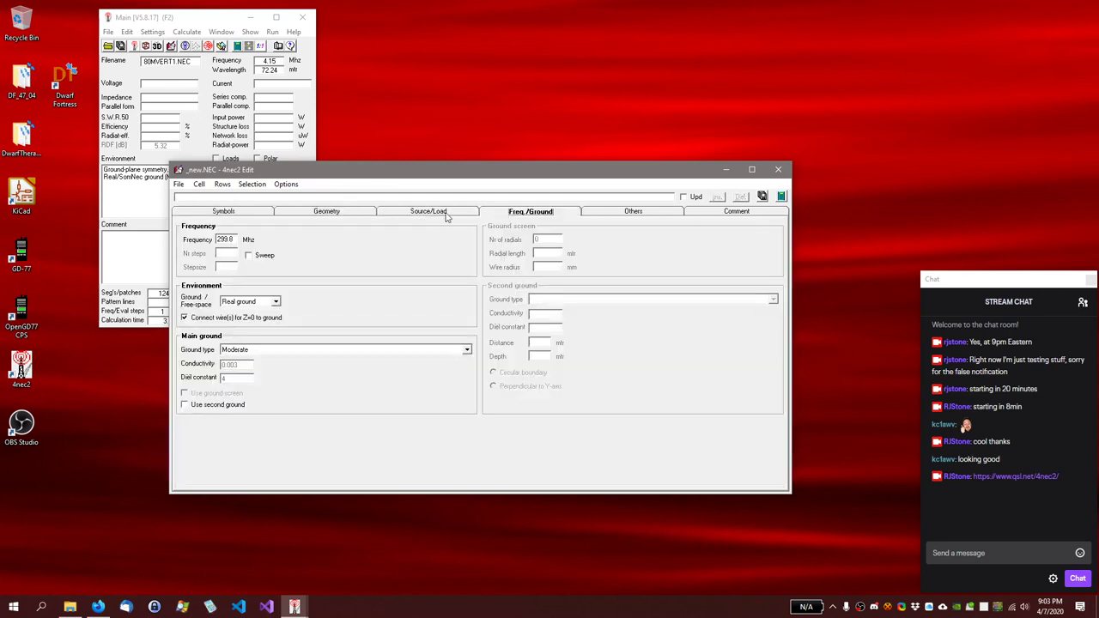
left_click(605, 216)
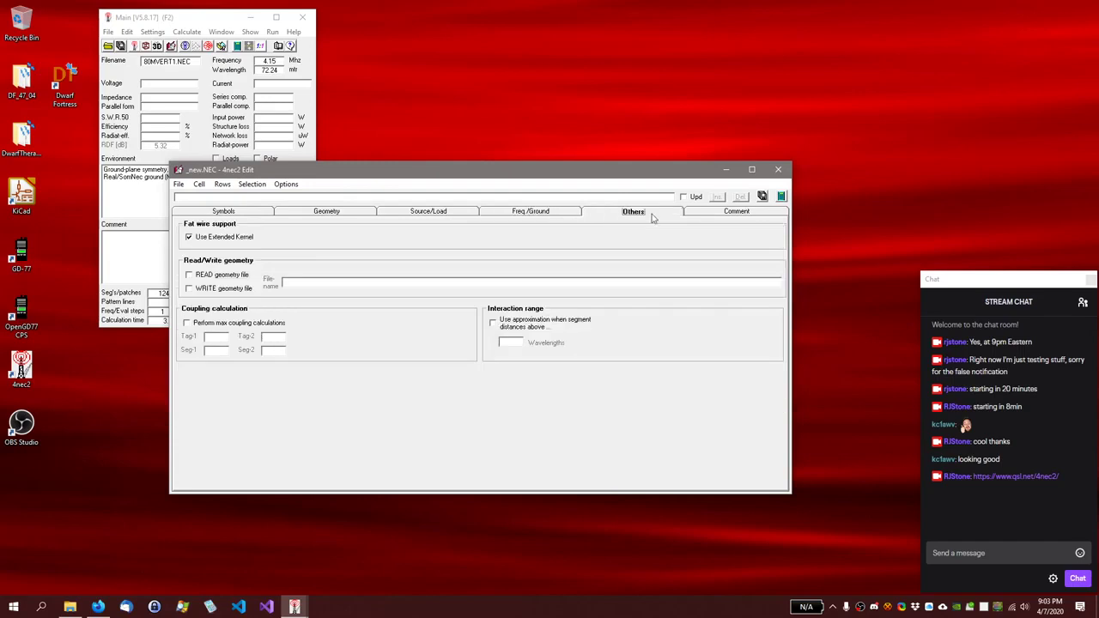
Step: Add the comment "2m dipole for tutorial purposes" to the new model
left_click(724, 216)
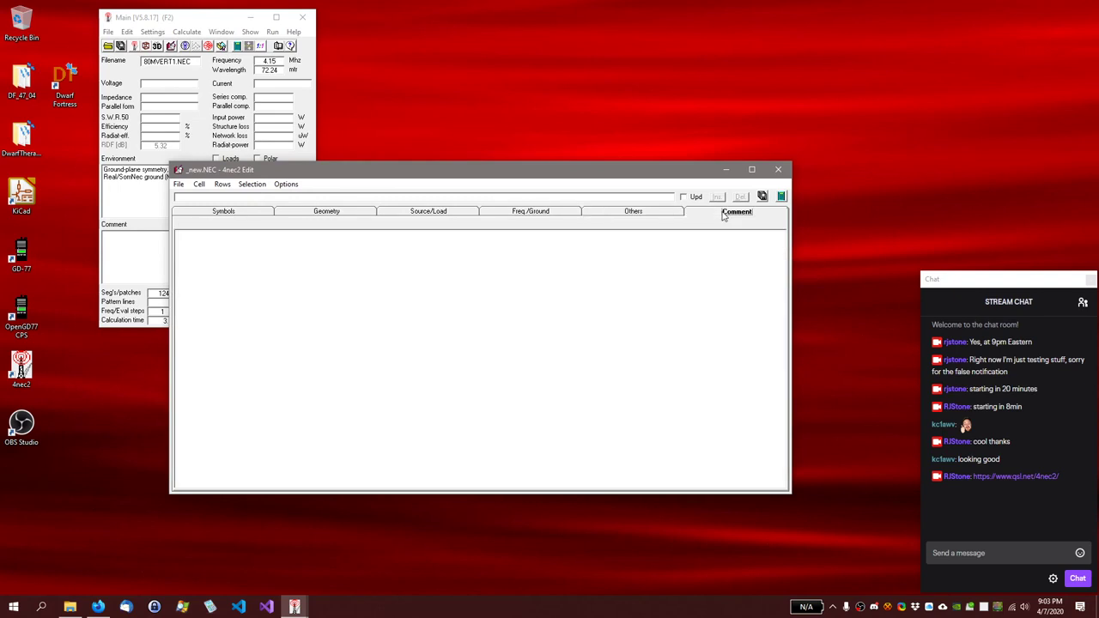
left_click(370, 273)
type("2m dipole for tutorial purposes")
Step: Select meters as the scaling unit for the model's symbols and dimensions
left_click(235, 215)
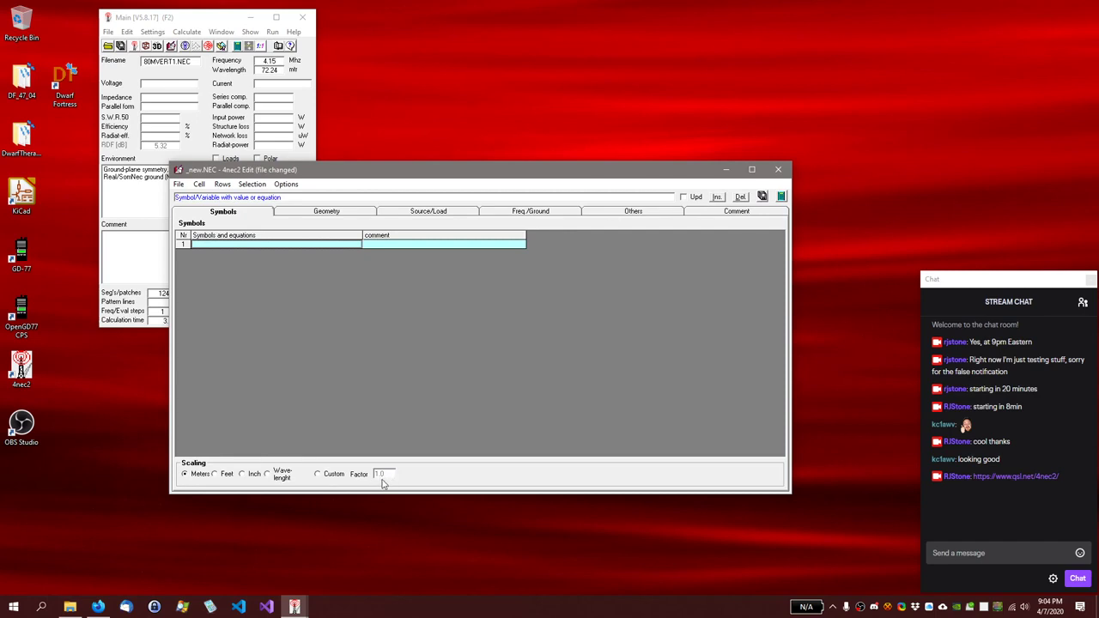
left_click(185, 477)
left_click(196, 475)
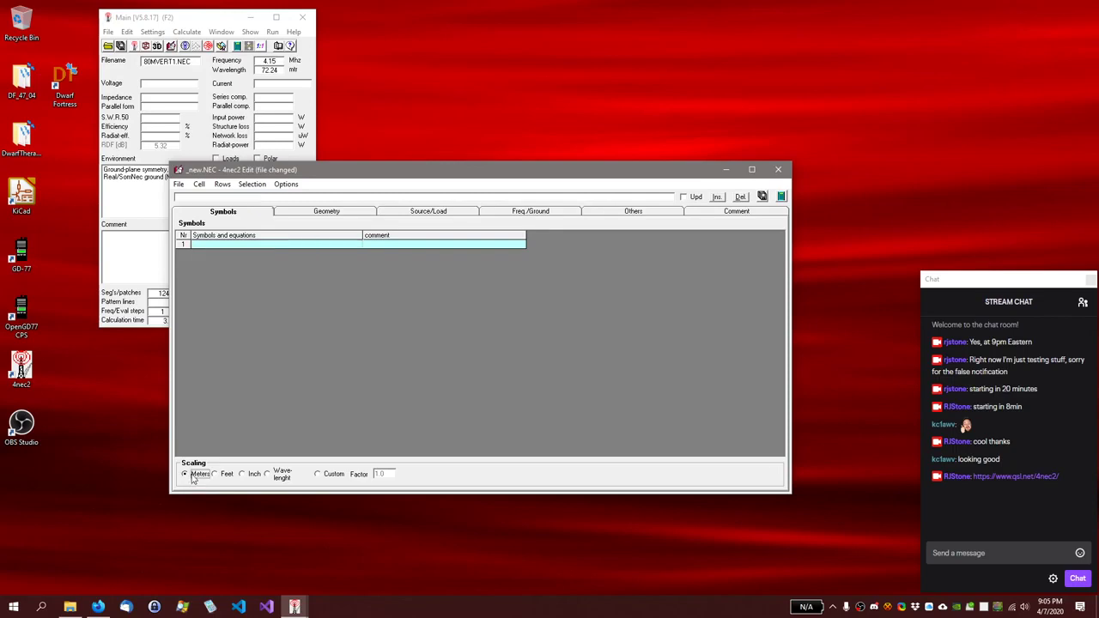
Step: Set the model's frequency to 146 MHz and its ground environment to Free-space
left_click(344, 214)
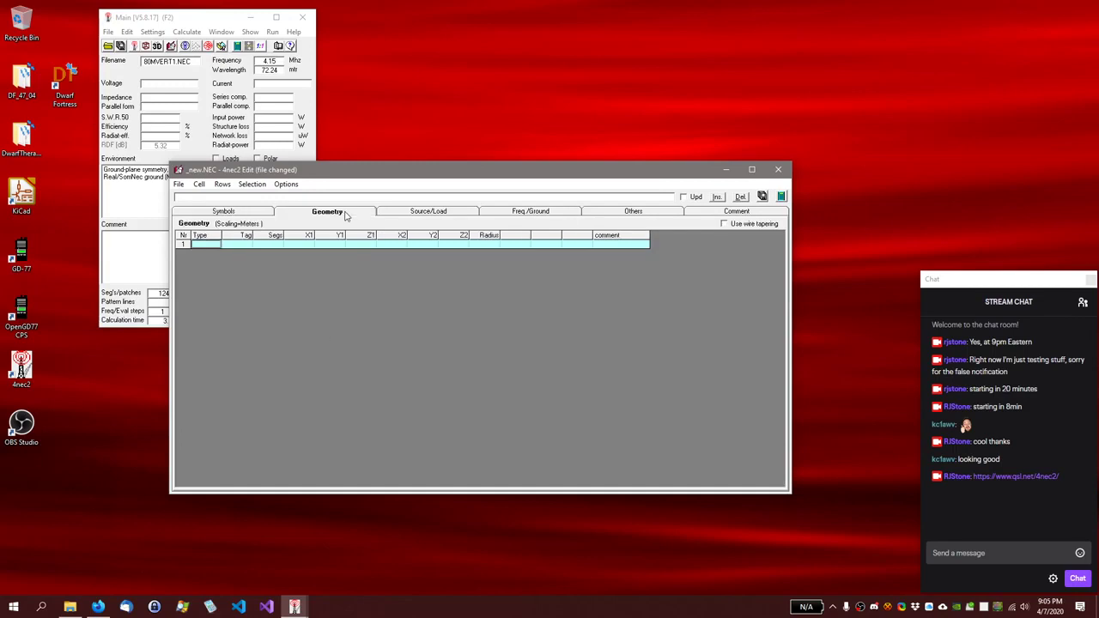
left_click(435, 215)
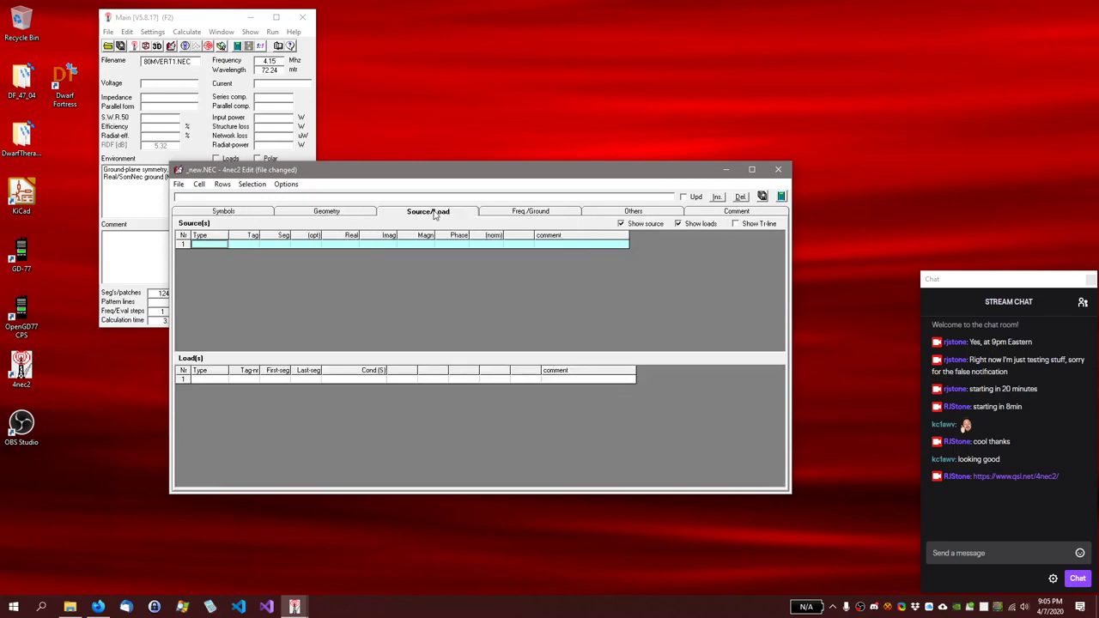
left_click(507, 215)
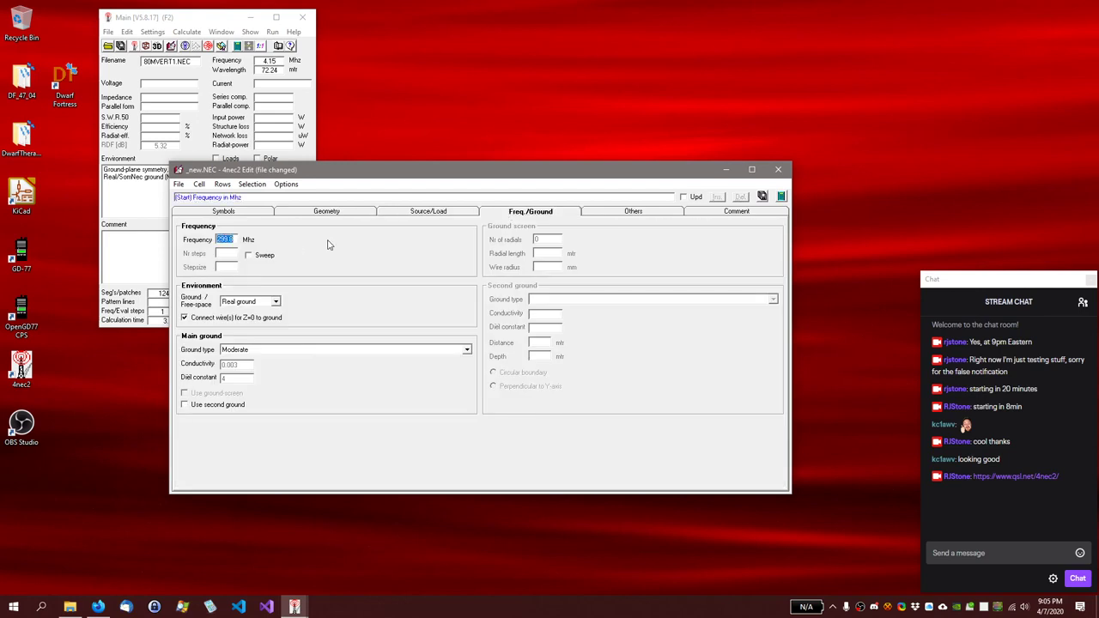
type("146")
left_click(275, 302)
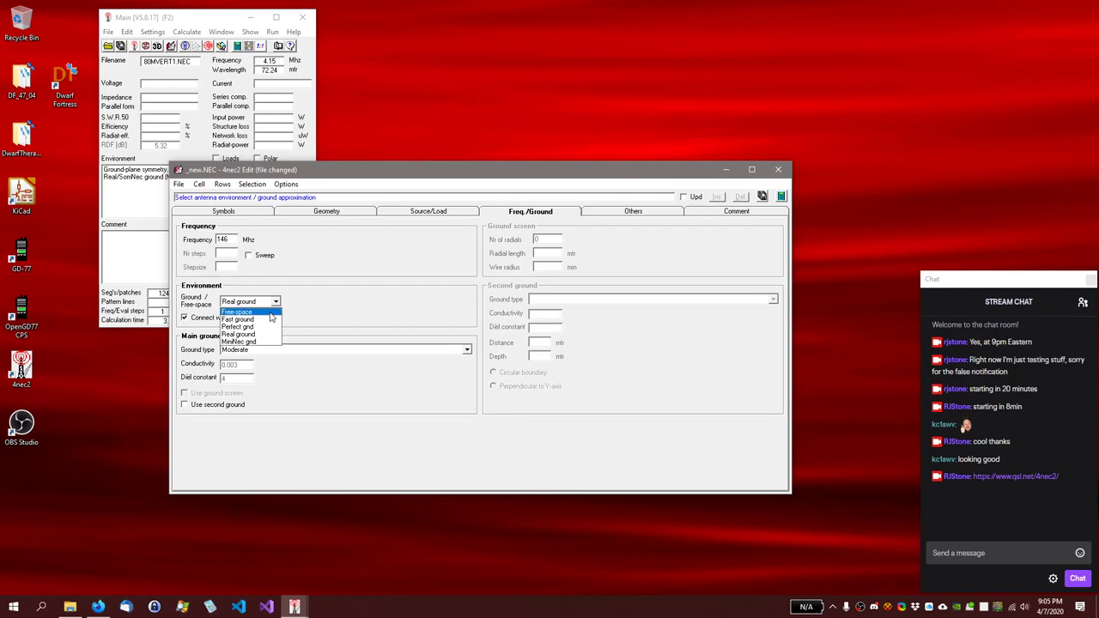
left_click(271, 313)
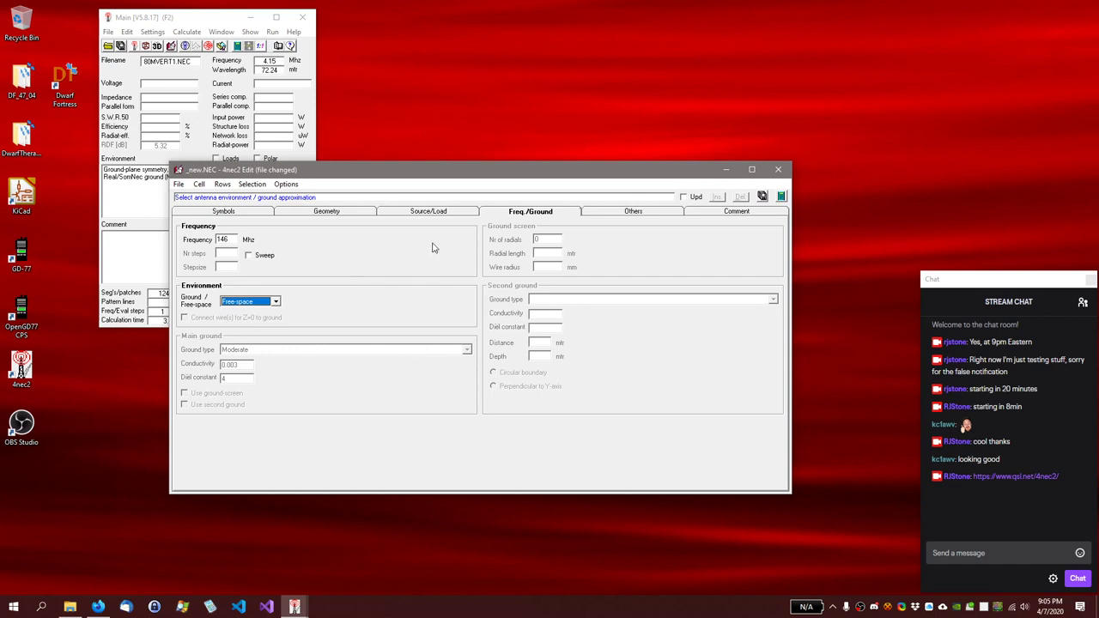
left_click(627, 212)
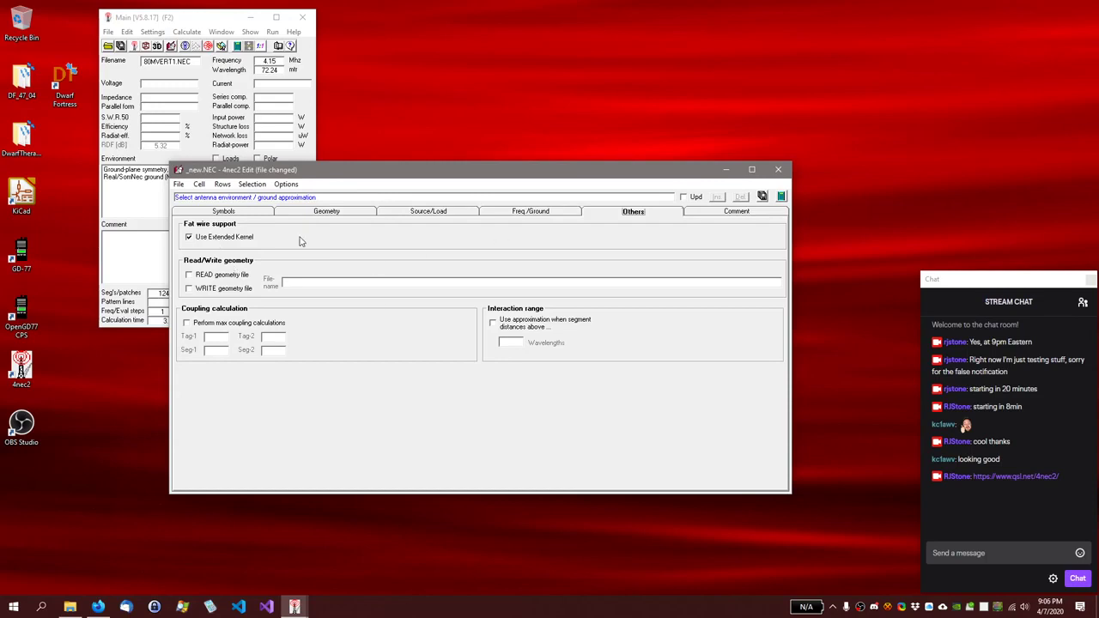
left_click(230, 214)
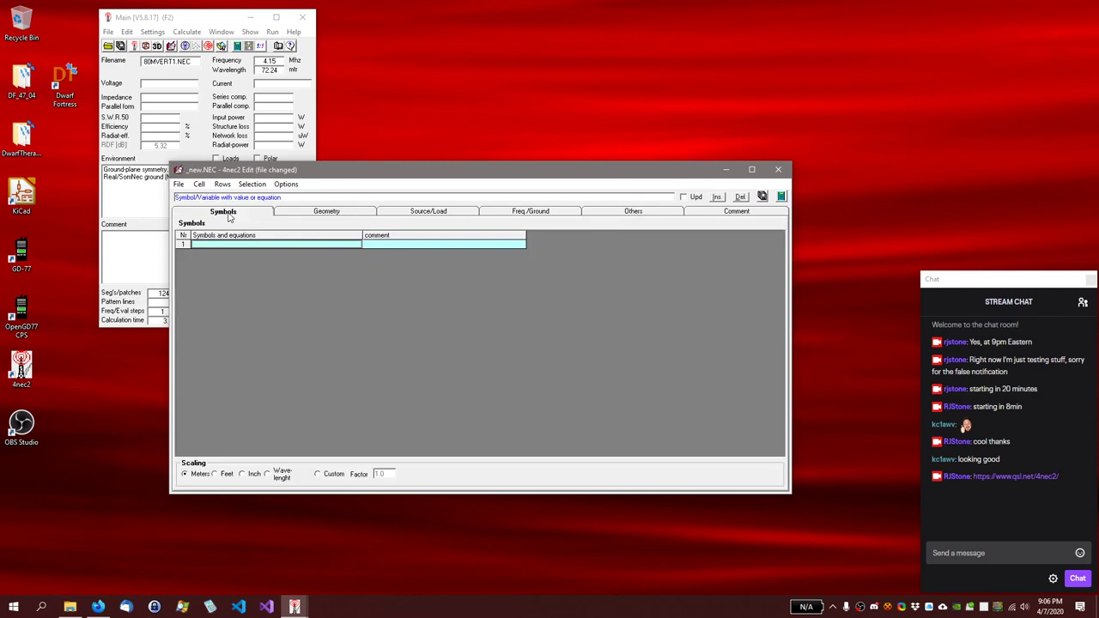
left_click(725, 215)
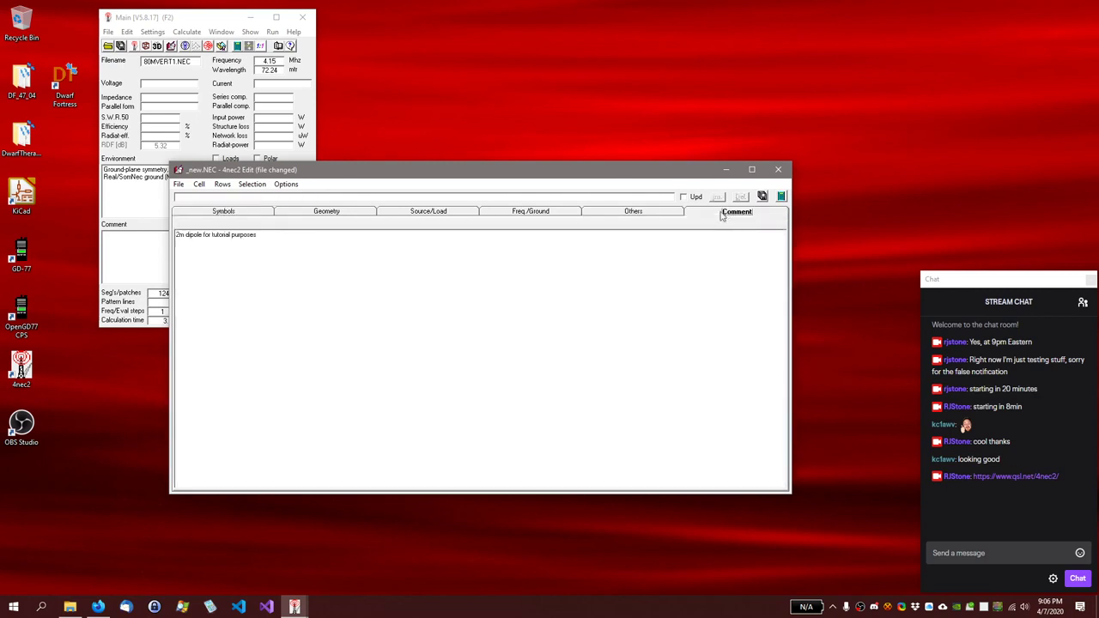
left_click(227, 217)
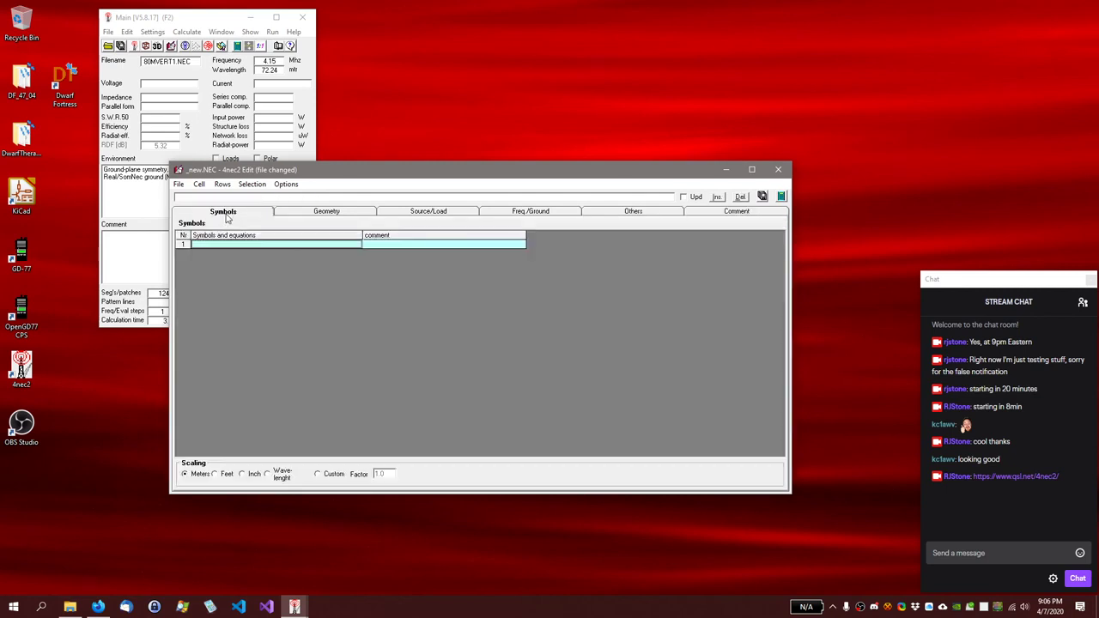
Step: Save the new model as 2mTutorial in the Antennas folder
left_click(178, 185)
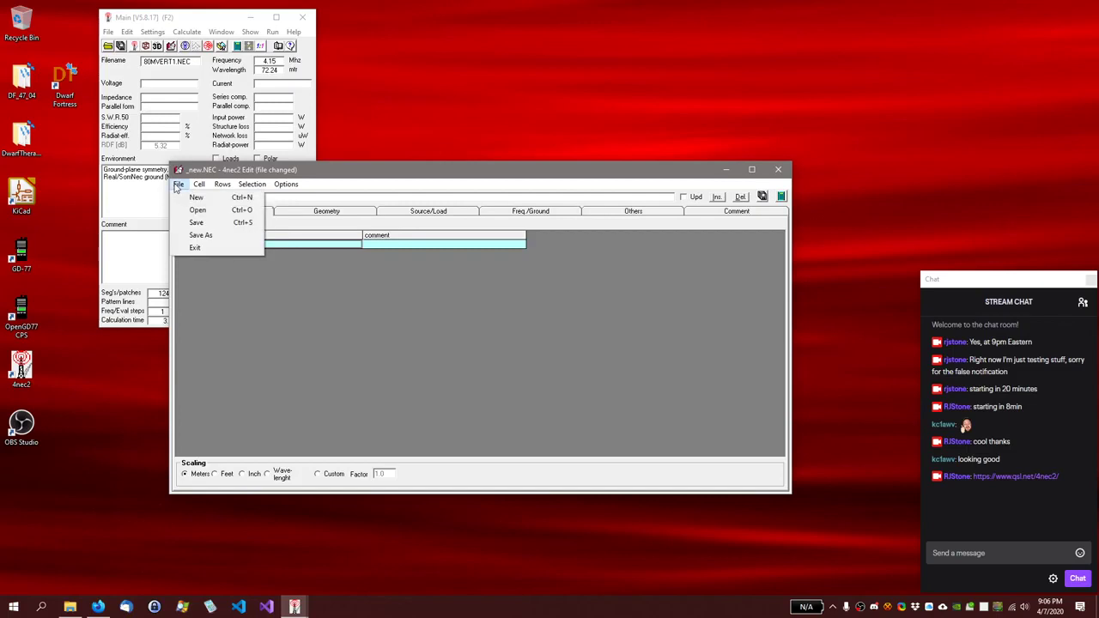
left_click(196, 237)
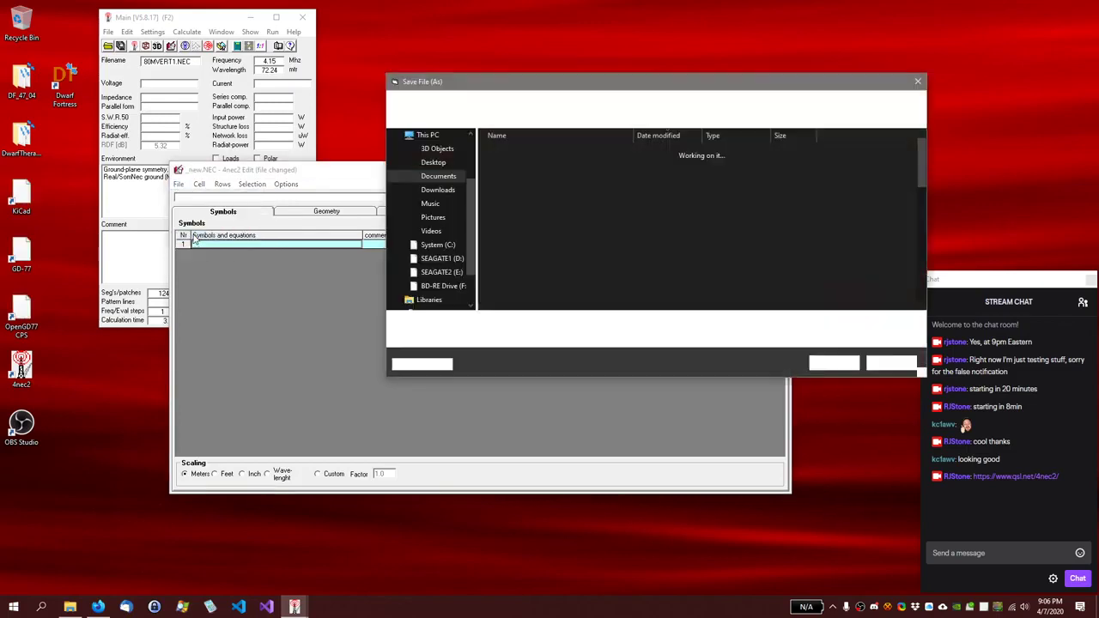
type("2m")
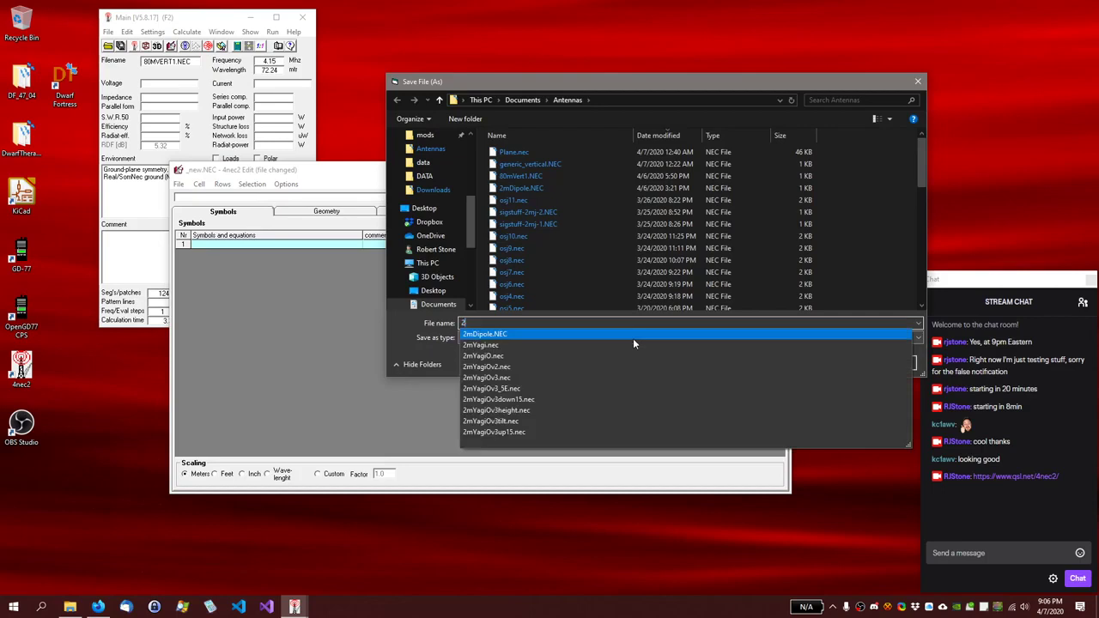
type("Tutorial")
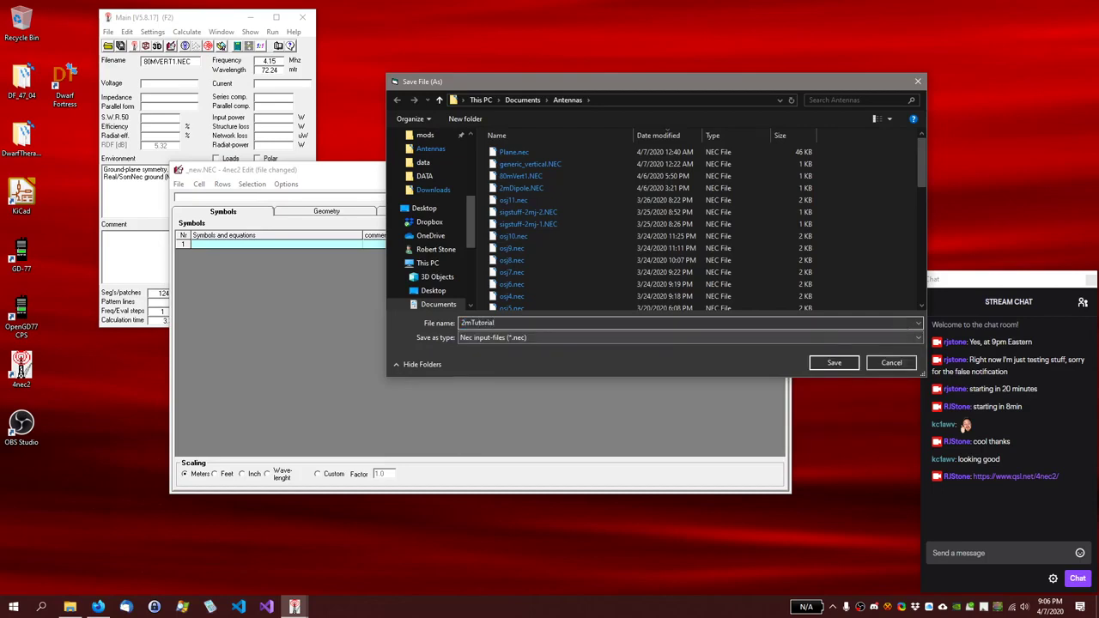
left_click(832, 363)
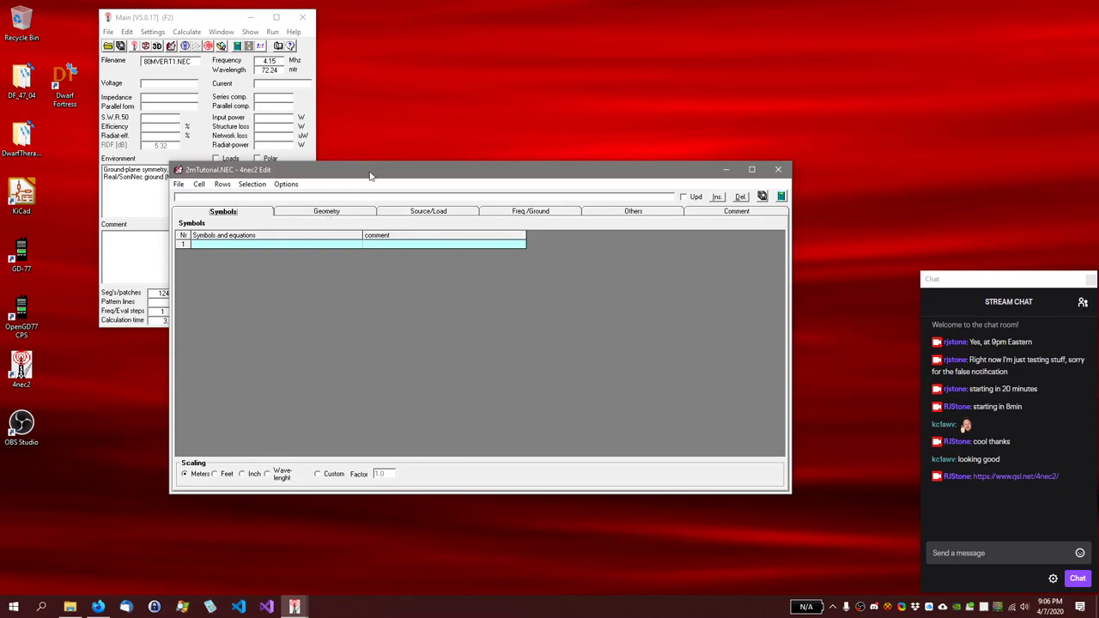
Step: Open the geometry view of the model, arrange it beside the editor and orbit the coordinate axes
left_click_drag(369, 174, 282, 259)
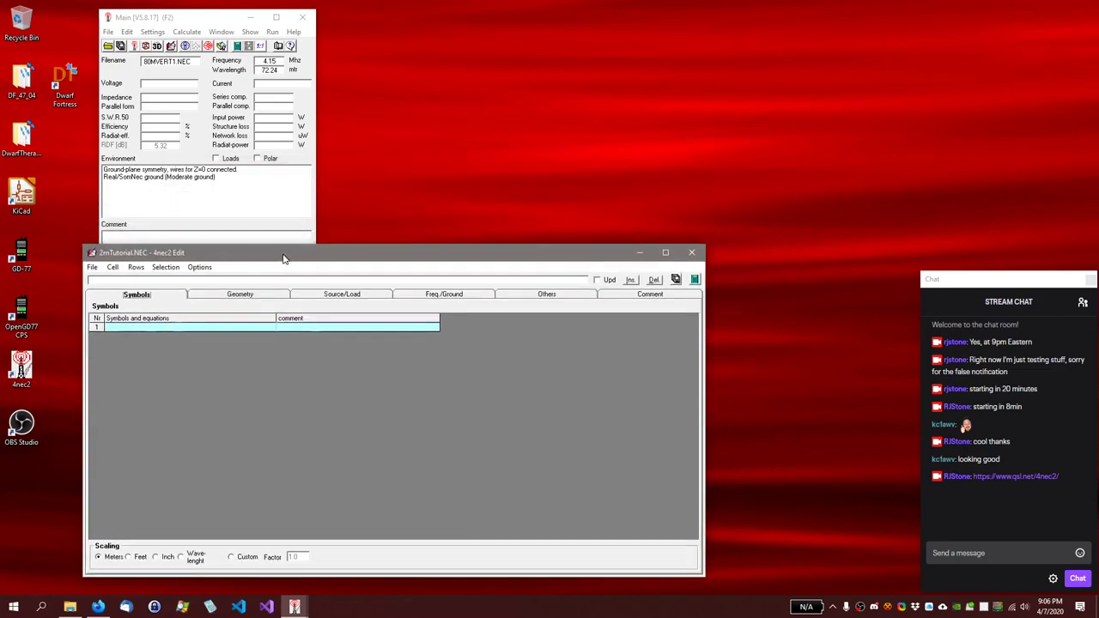
left_click(220, 34)
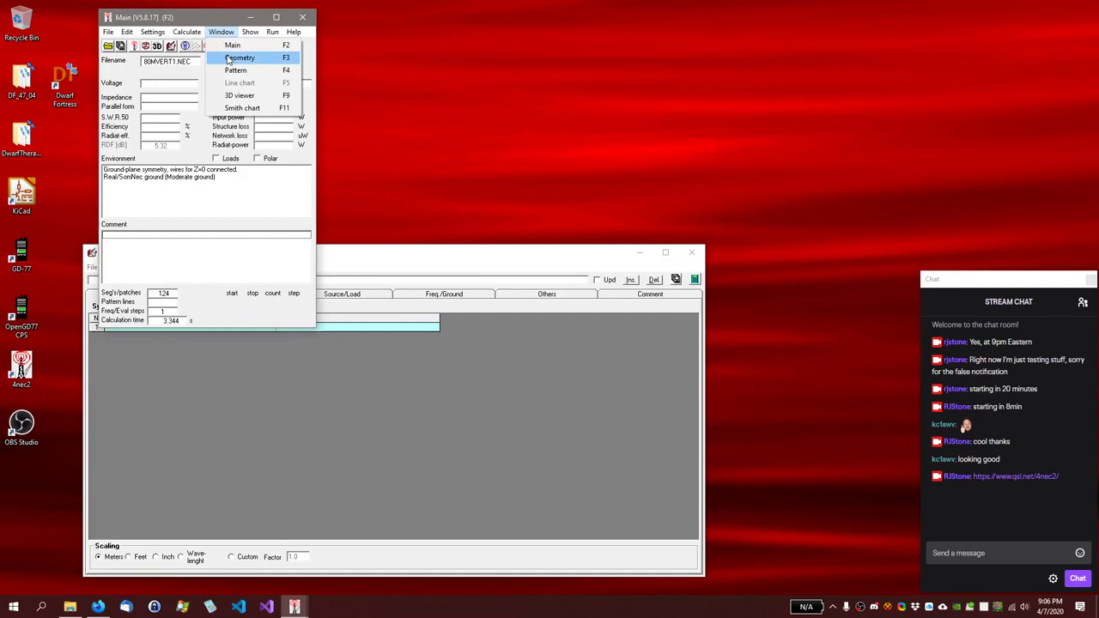
left_click(233, 57)
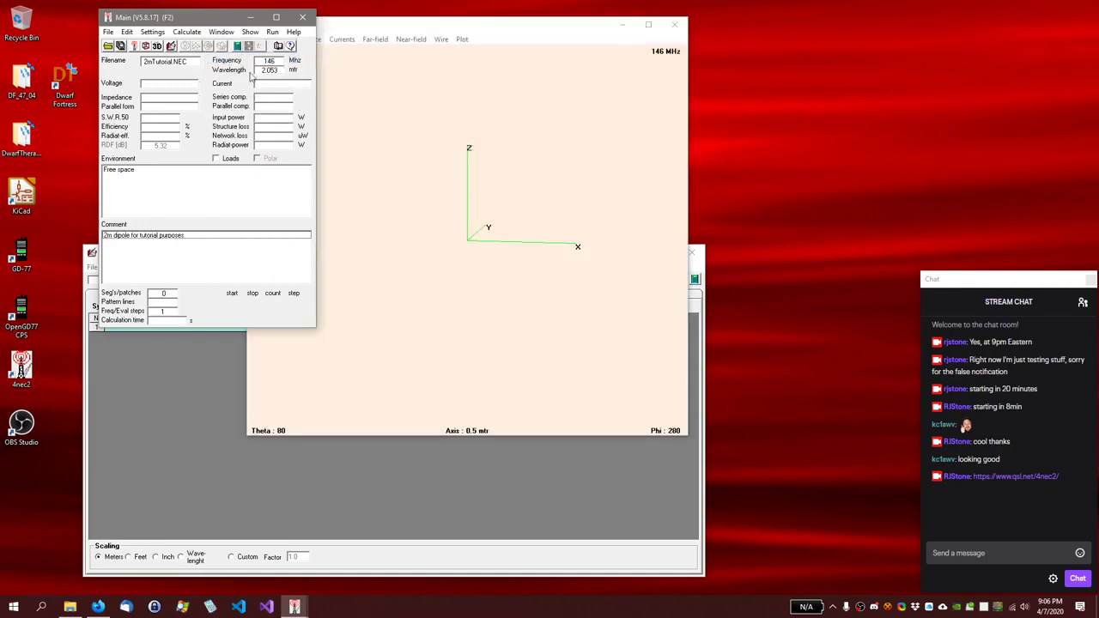
left_click(400, 562)
mouse_move(416, 257)
left_mouse_down()
mouse_move(393, 351)
mouse_move(392, 468)
mouse_move(392, 285)
mouse_move(404, 238)
mouse_move(407, 276)
left_mouse_up()
left_click_drag(524, 24, 672, 12)
left_click_drag(691, 208, 729, 224)
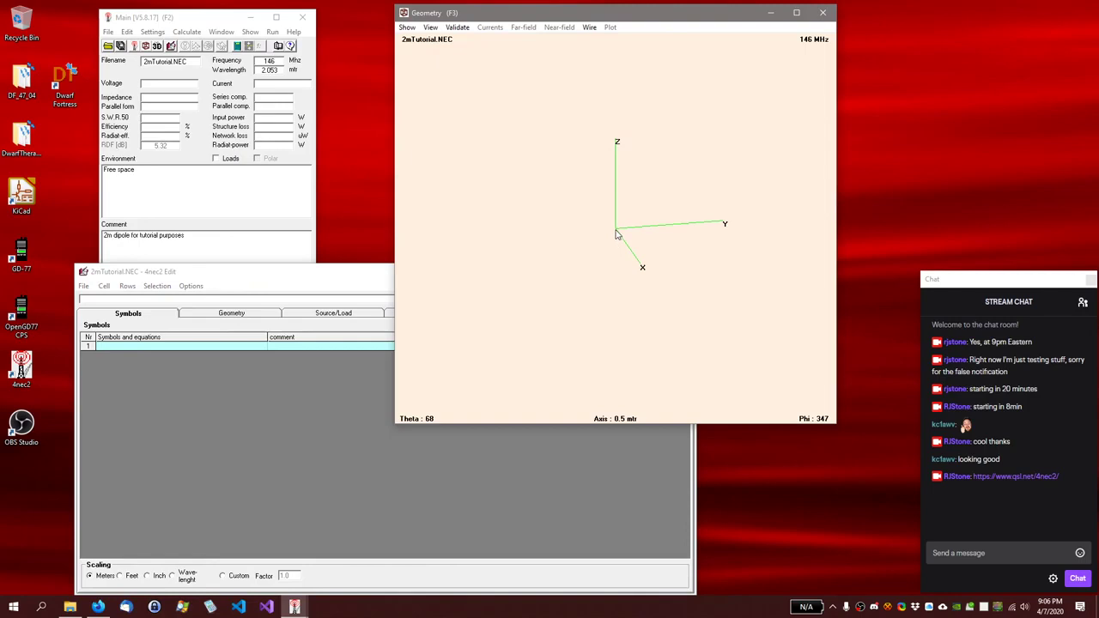
Step: Add a wire to the model's geometry with tag 1 and 19 segments
left_click(249, 316)
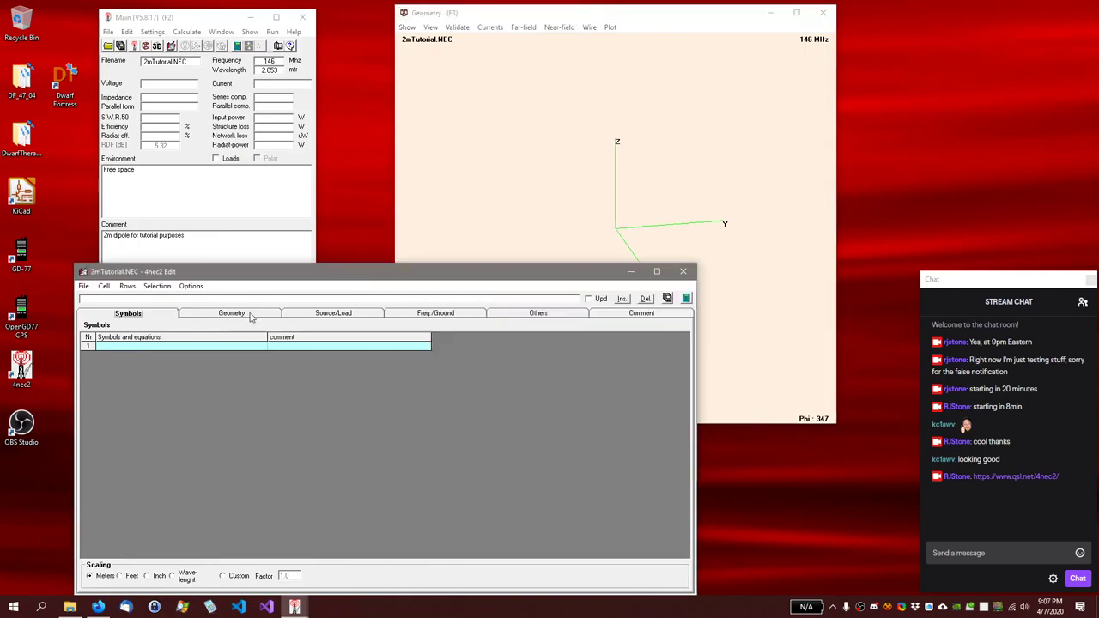
left_click(221, 319)
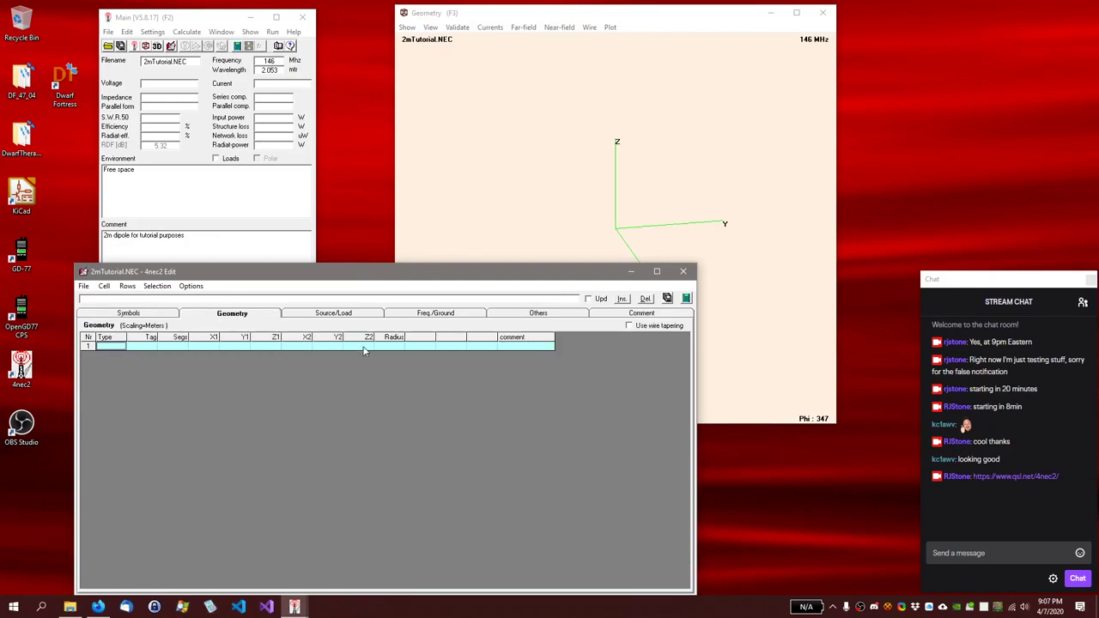
left_click(121, 348)
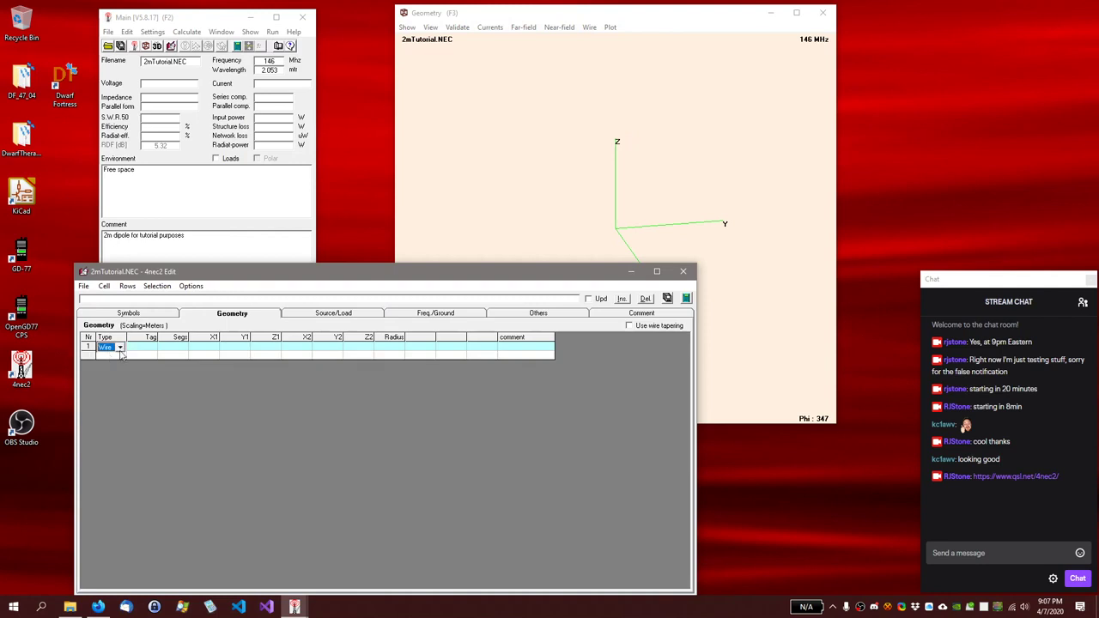
left_click(120, 347)
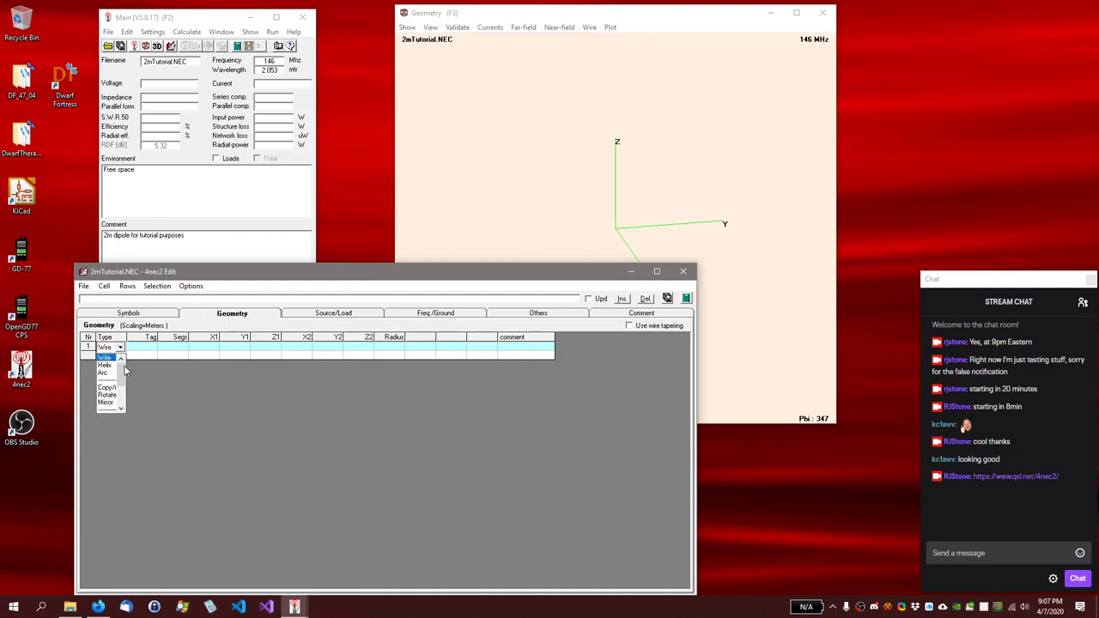
mouse_move(125, 371)
left_mouse_down()
mouse_move(123, 401)
mouse_move(127, 364)
left_mouse_up()
left_click(112, 358)
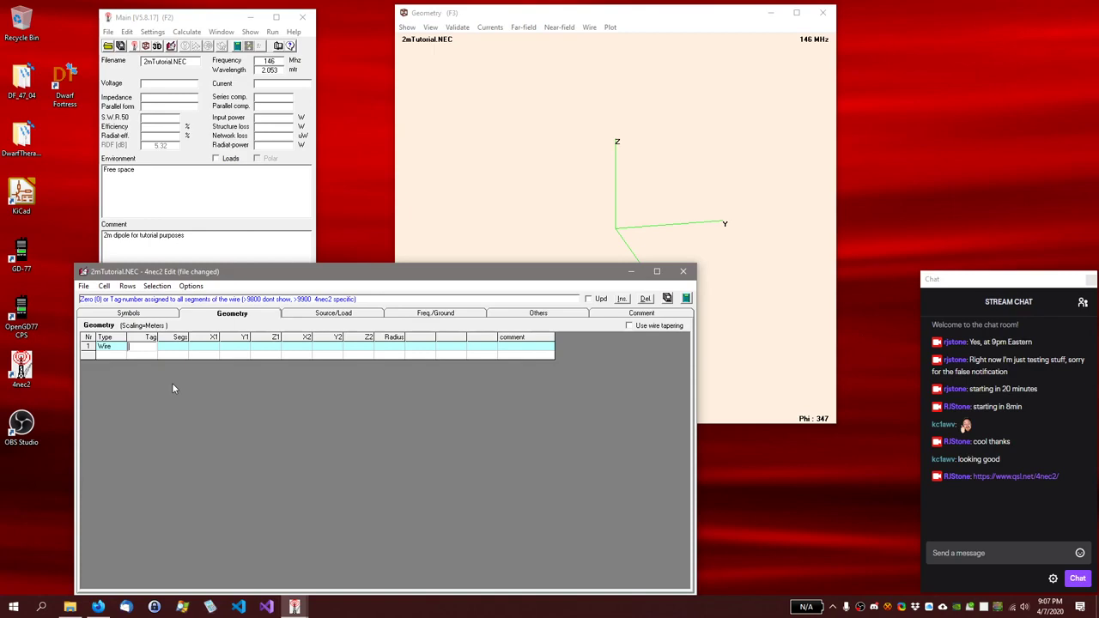
type("1")
left_click(181, 348)
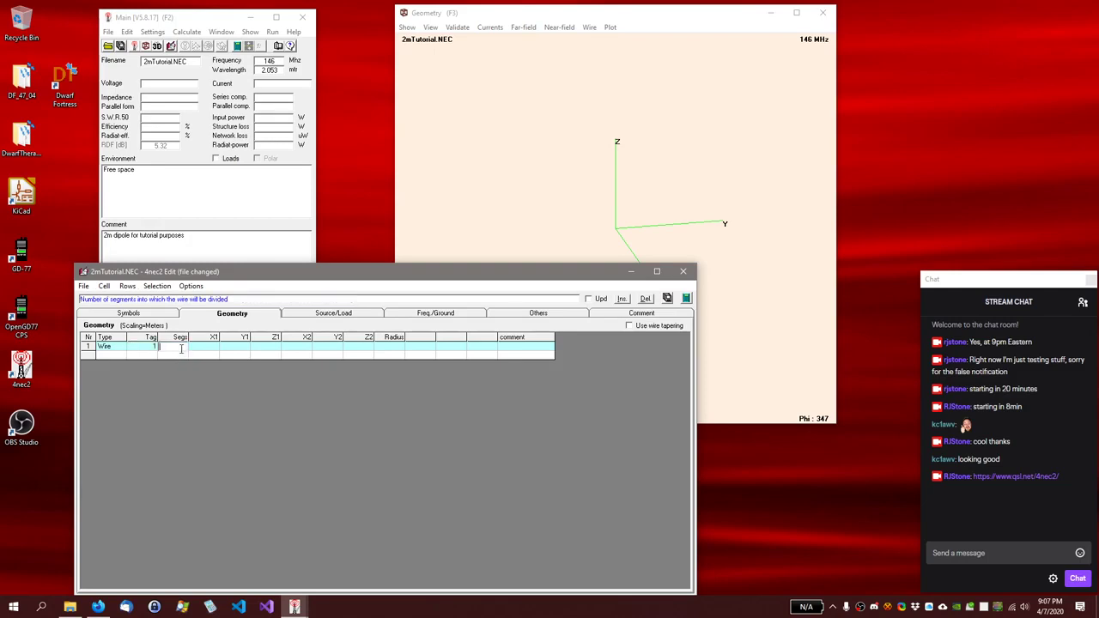
type("15")
key("Tab")
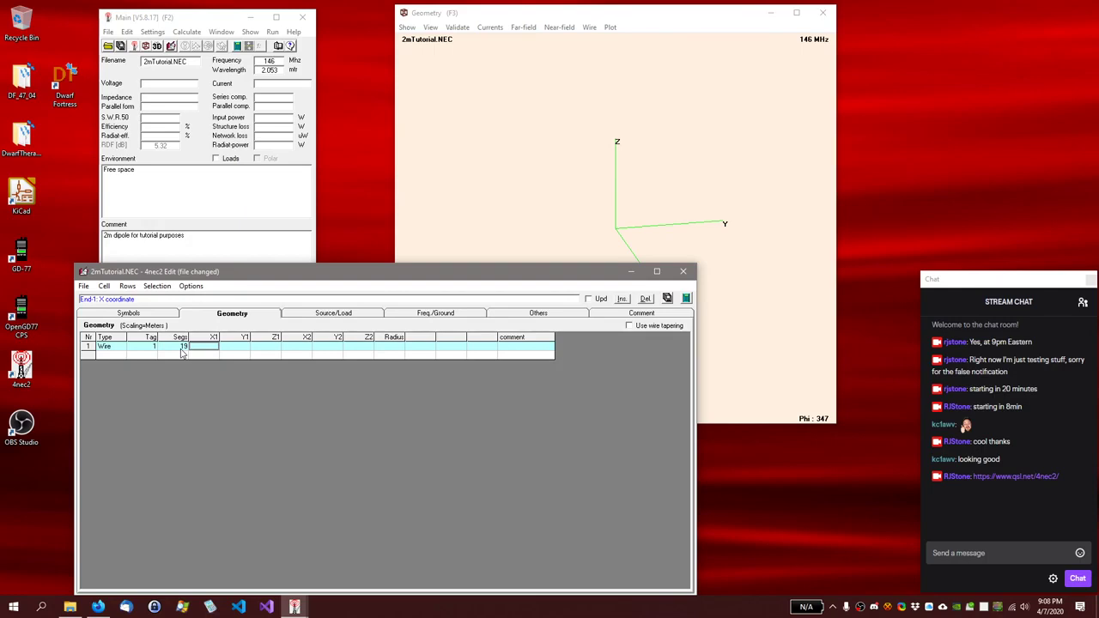
Step: Go through the wire's X, Y and Z coordinate fields for both ends
key("Tab")
key("Tab")
key("Tab")
key("Tab")
key("Tab")
key("shift+Tab")
key("shift+Tab")
key("shift+Tab")
key("shift+Tab")
key("shift+Tab")
Step: Set the wire's first end to X -1, Y -1, Z -1 and its second end to X 1, Y 1, Z 1
type("-1")
key("Tab")
type("-1")
key("Tab")
type("-1")
key("Tab")
type("1")
key("Tab")
type("1")
key("Tab")
type("1")
key("Tab")
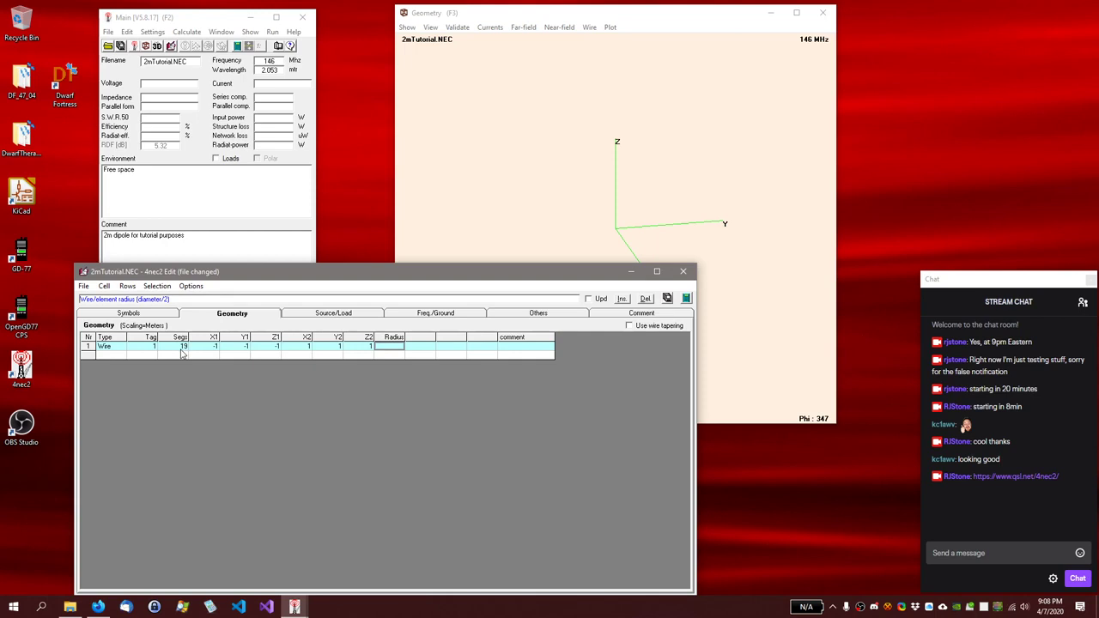
Step: Set the wire's radius to #20
type("#20")
key("Return")
left_click_drag(318, 279, 303, 271)
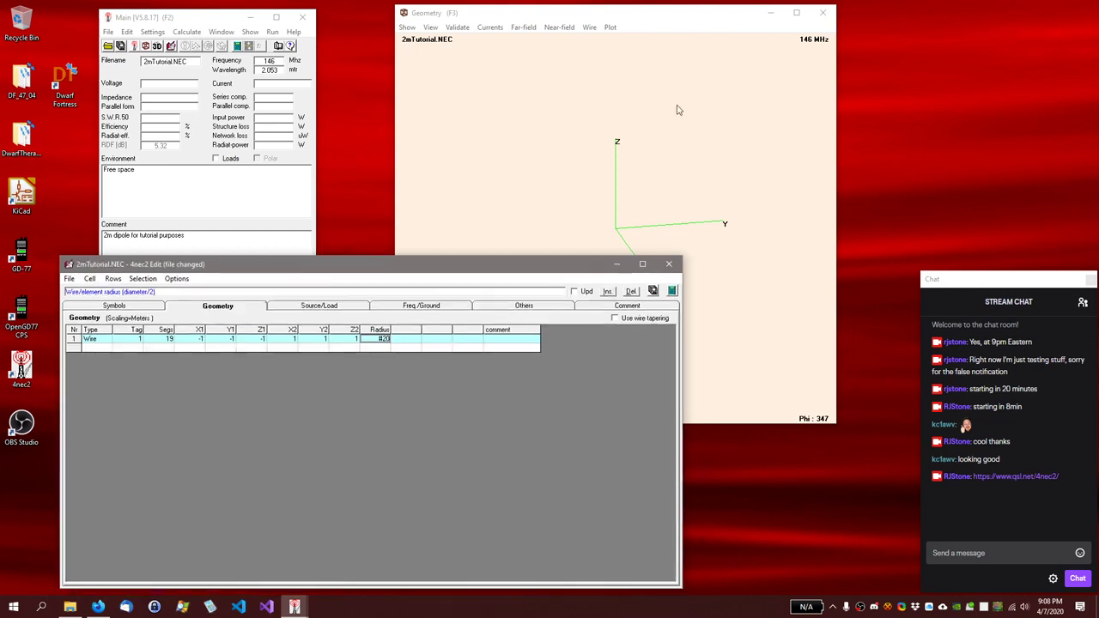
Step: Examine the wire's orientation against the X, Y and Z axes in the geometry view from several angles
left_click(704, 17)
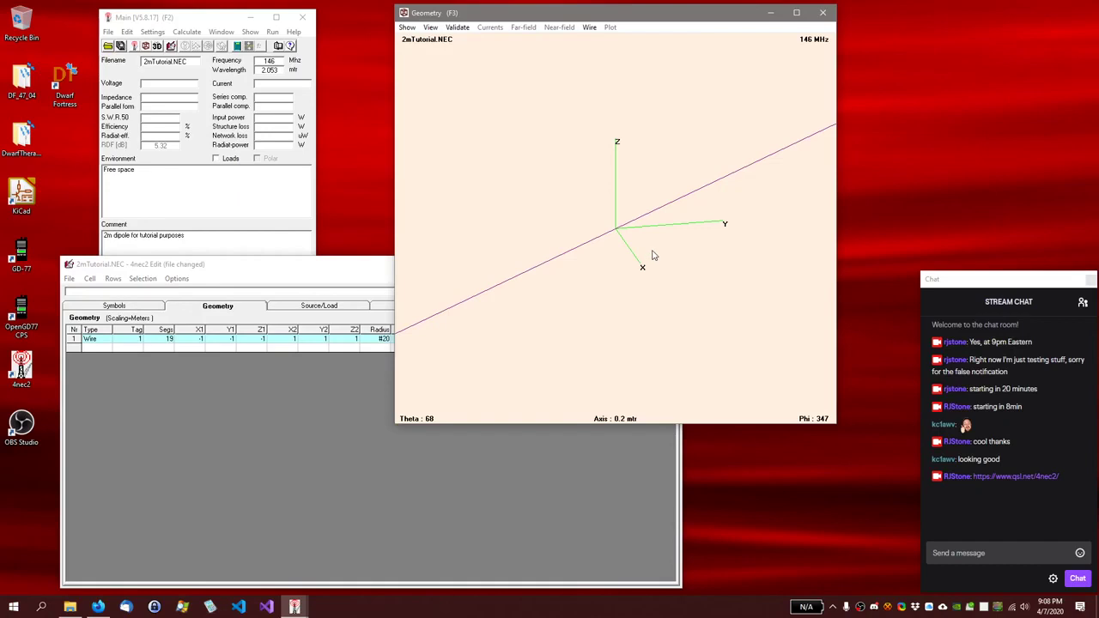
mouse_move(644, 265)
left_mouse_down()
mouse_move(672, 297)
mouse_move(635, 272)
left_mouse_up()
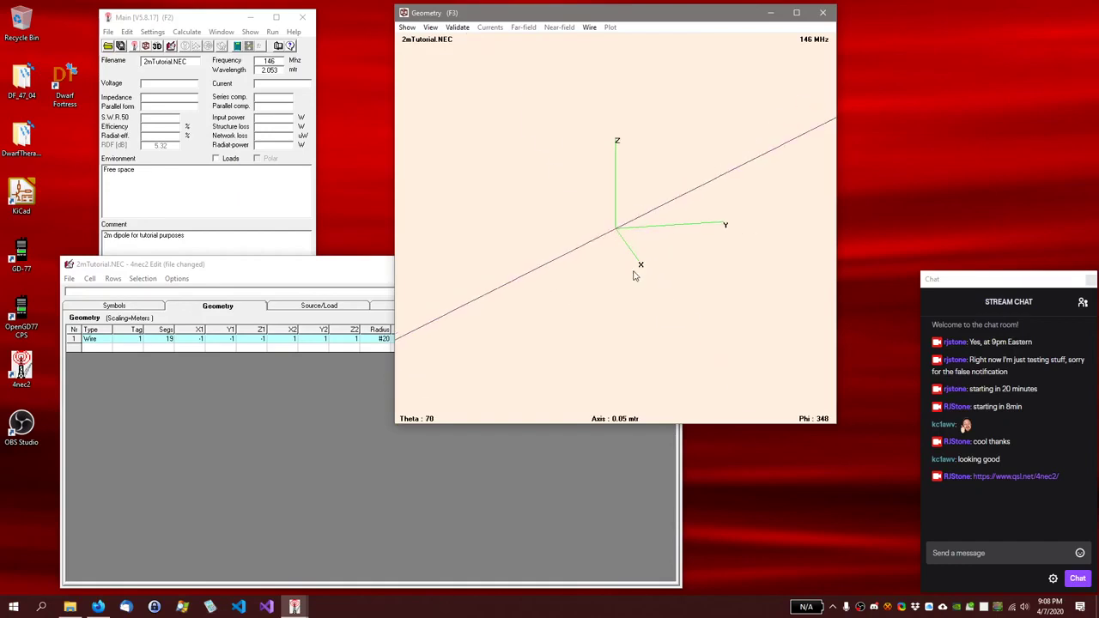
scroll(636, 275, "down", 1)
scroll(635, 275, "up", 10)
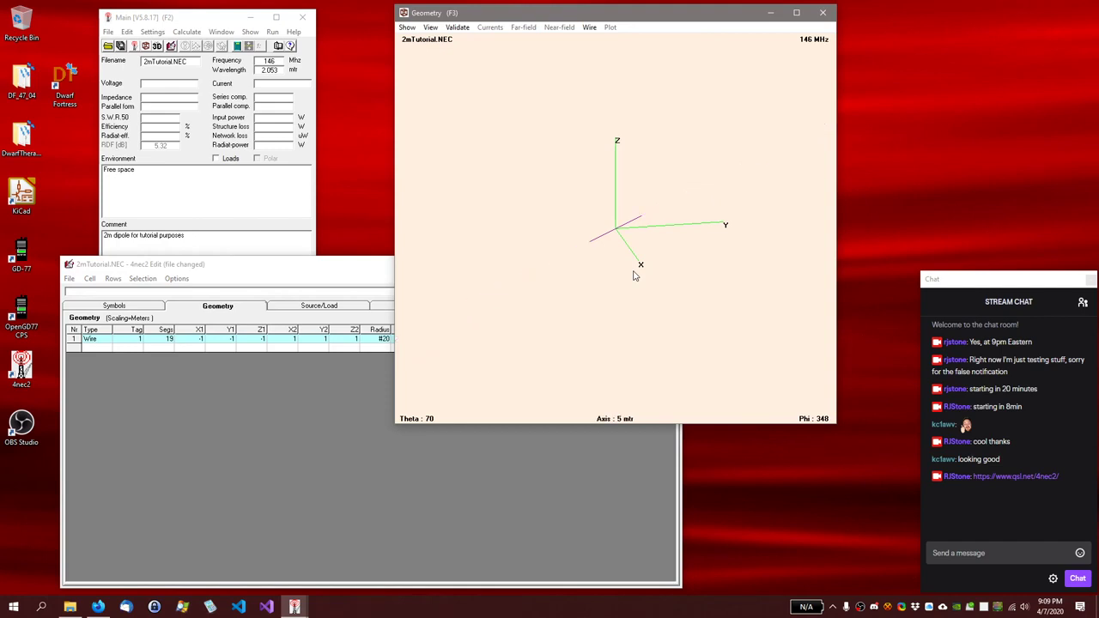
scroll(635, 276, "down", 1)
left_click_drag(618, 294, 731, 297)
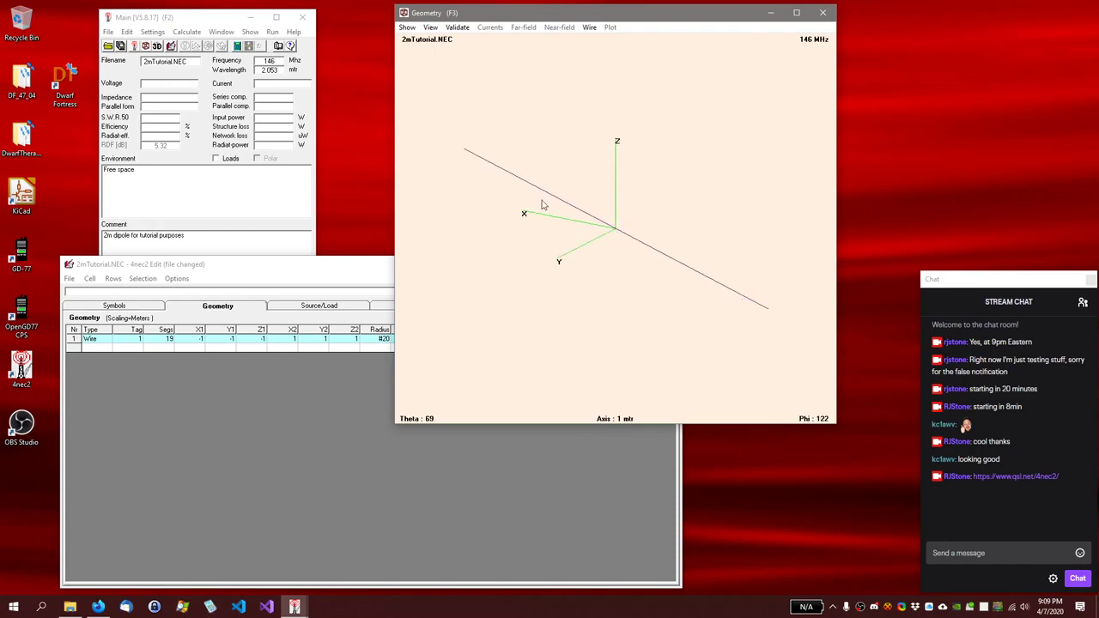
mouse_move(477, 289)
left_mouse_down()
mouse_move(567, 317)
mouse_move(564, 303)
mouse_move(446, 301)
mouse_move(603, 296)
mouse_move(431, 289)
mouse_move(439, 275)
mouse_move(454, 285)
mouse_move(406, 291)
mouse_move(478, 295)
left_mouse_up()
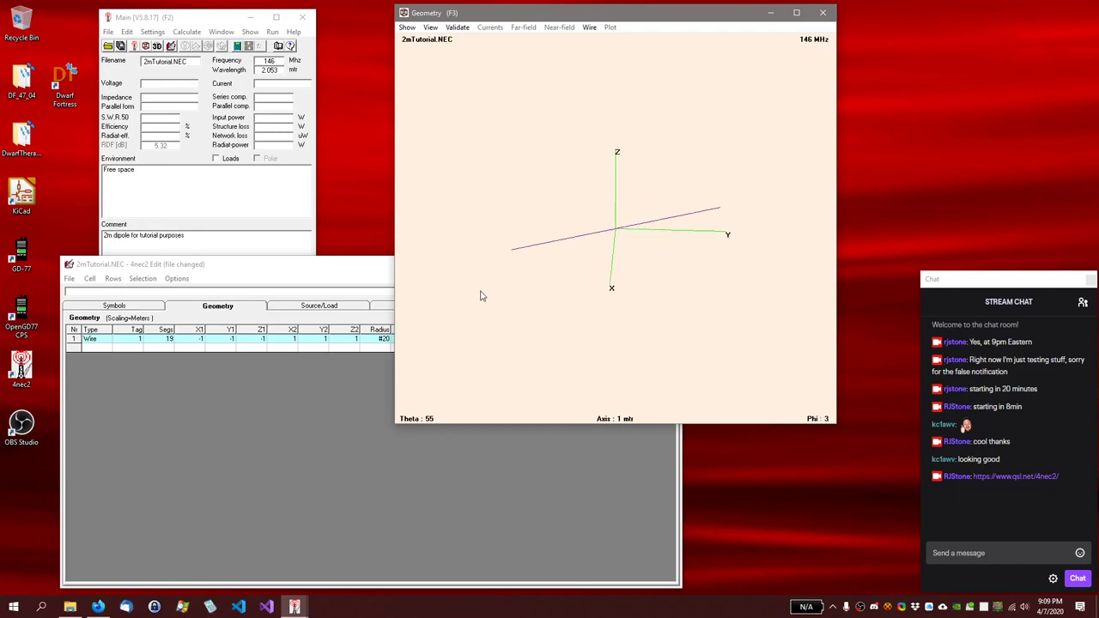
Step: Change the wire's first end to X 0, Y 0, Z -0.5 meters
left_click(324, 266)
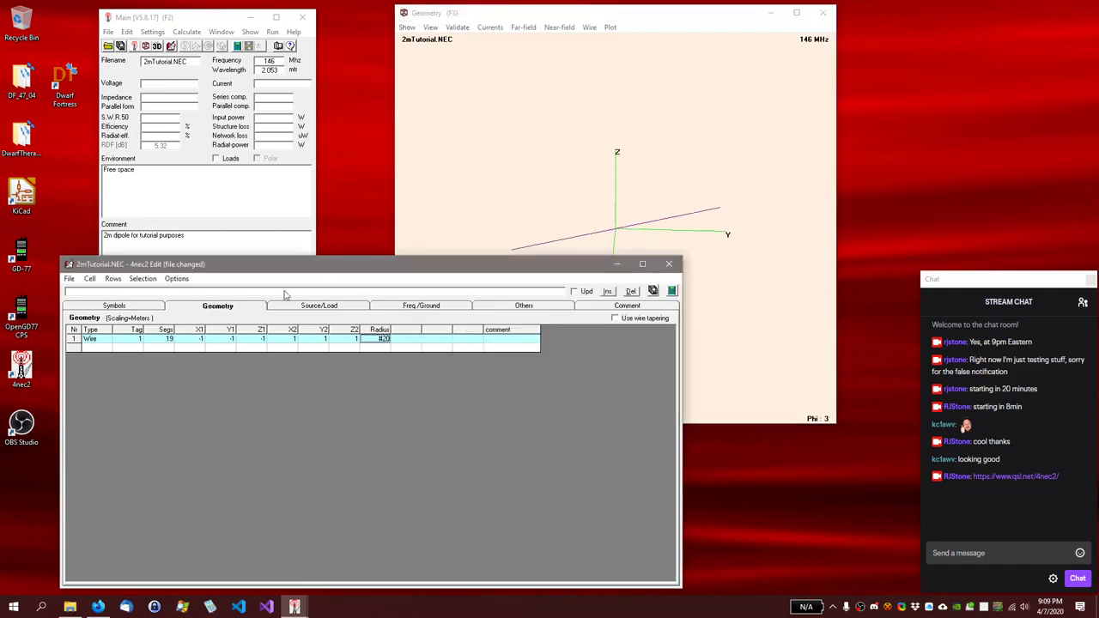
left_click(190, 342)
left_click(190, 342)
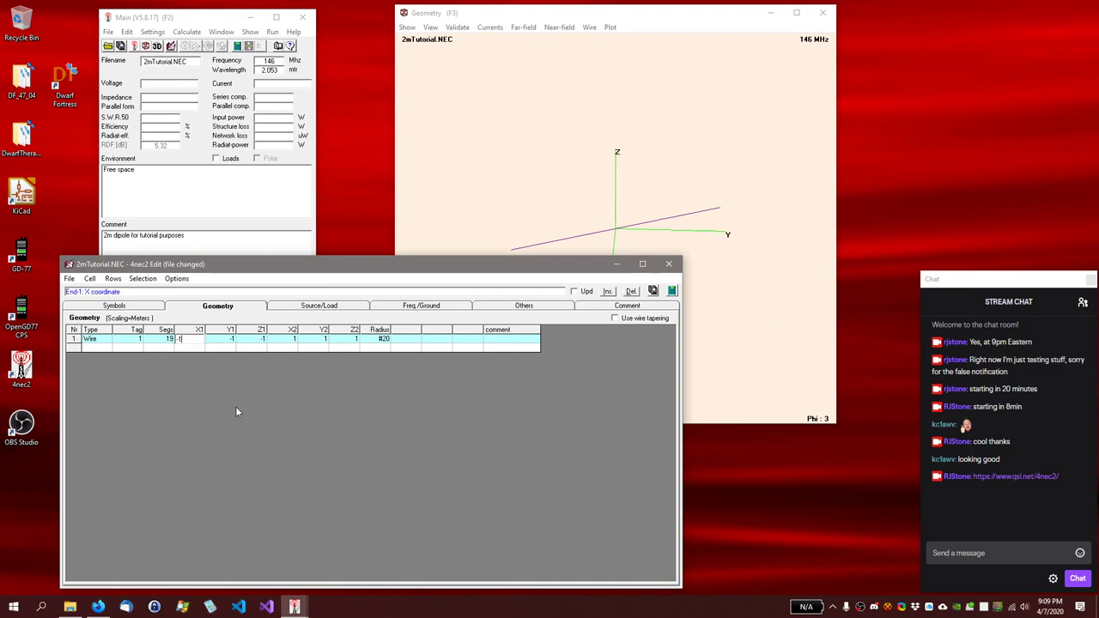
key("BackSpace")
key("BackSpace")
type("0")
key("Tab")
key("BackSpace")
key("BackSpace")
type("0")
key("Tab")
key("BackSpace")
key("BackSpace")
type("-0.5")
key("Tab")
key("shift+Tab")
key("Tab")
Step: Change the wire's second end to X 0, Y 0, Z 0.5 meters
type("0")
key("Tab")
type("0")
key("Tab")
type("0.")
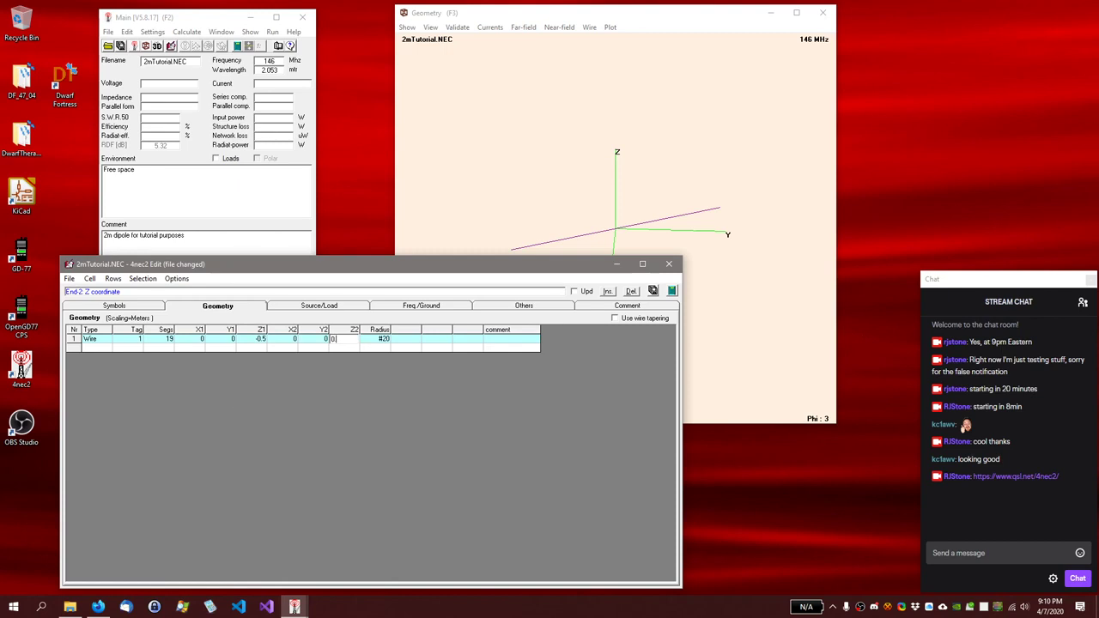
type("5")
key("Return")
key("Tab")
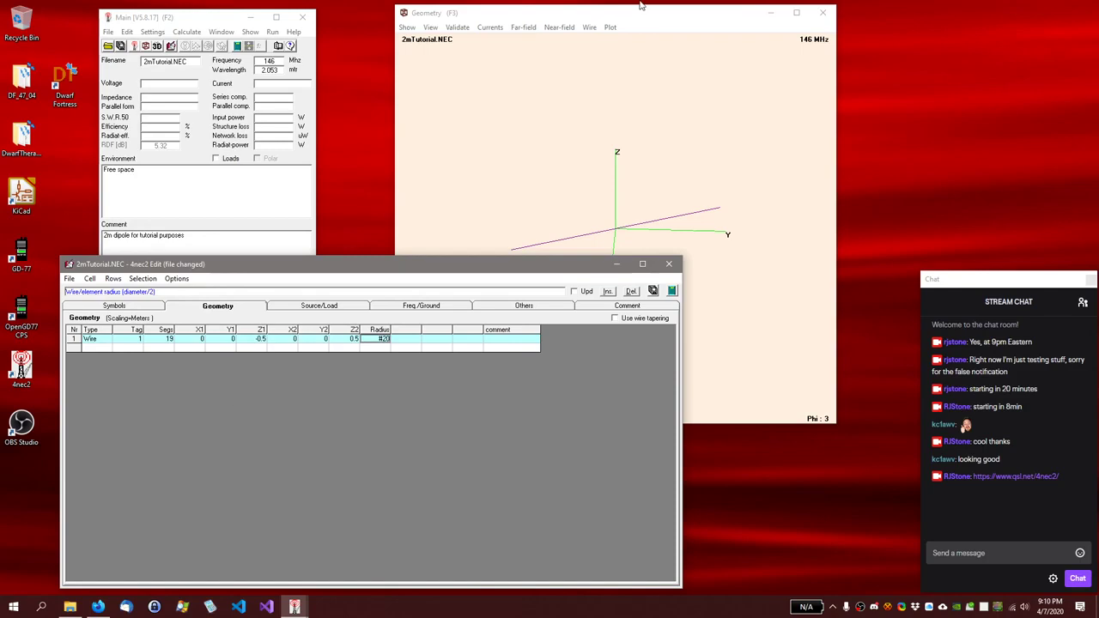
Step: Display the vertical wire's segments in the geometry view
left_click(661, 18)
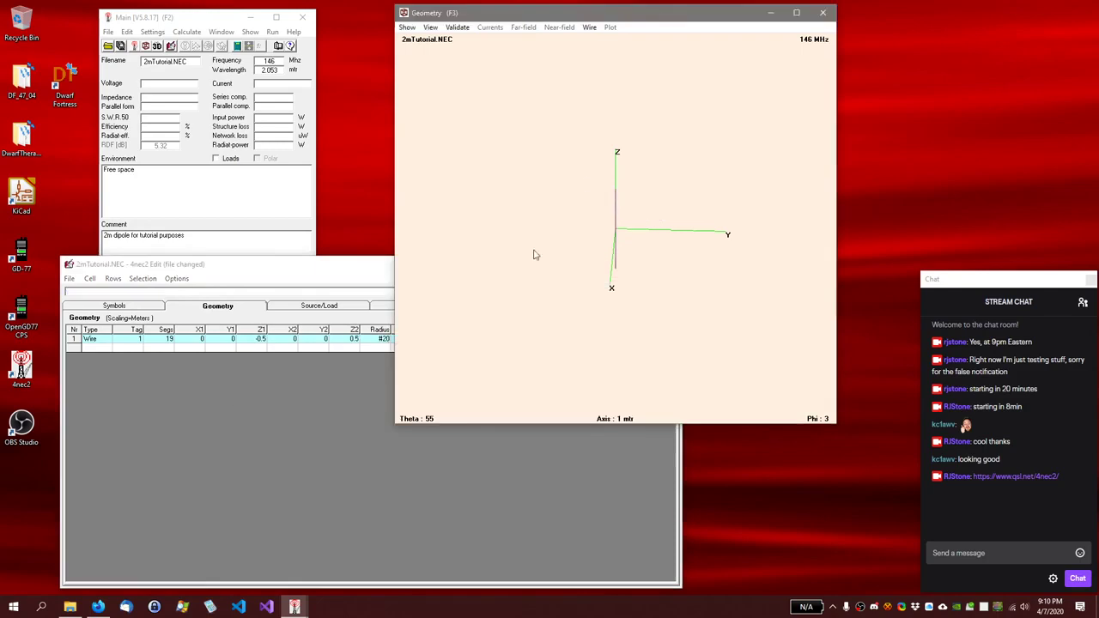
left_click_drag(533, 254, 496, 228)
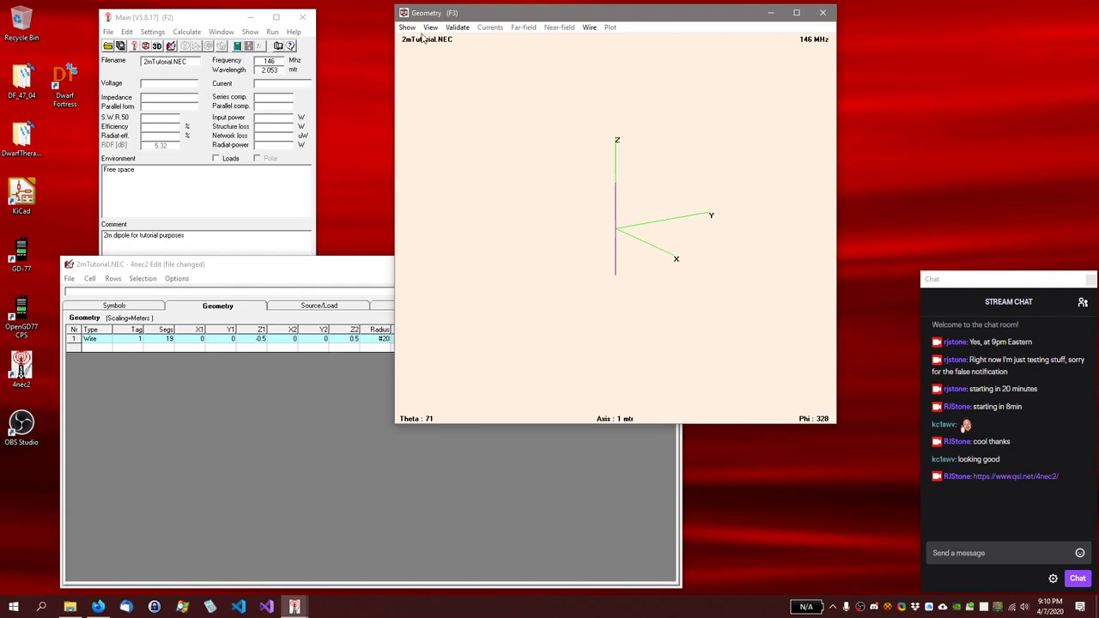
left_click(407, 28)
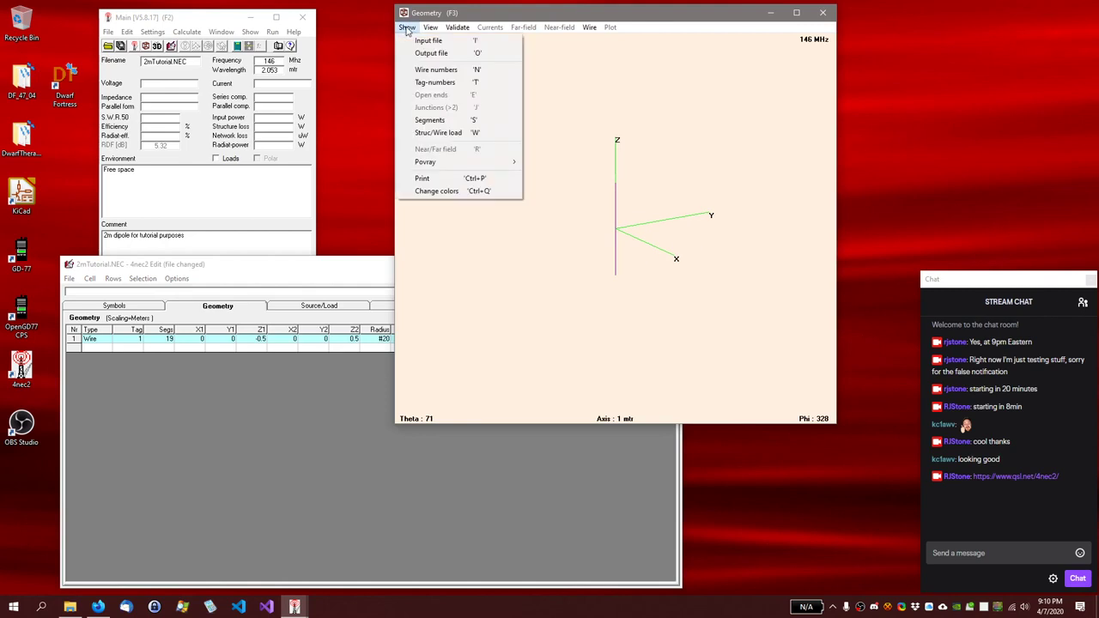
left_click(443, 121)
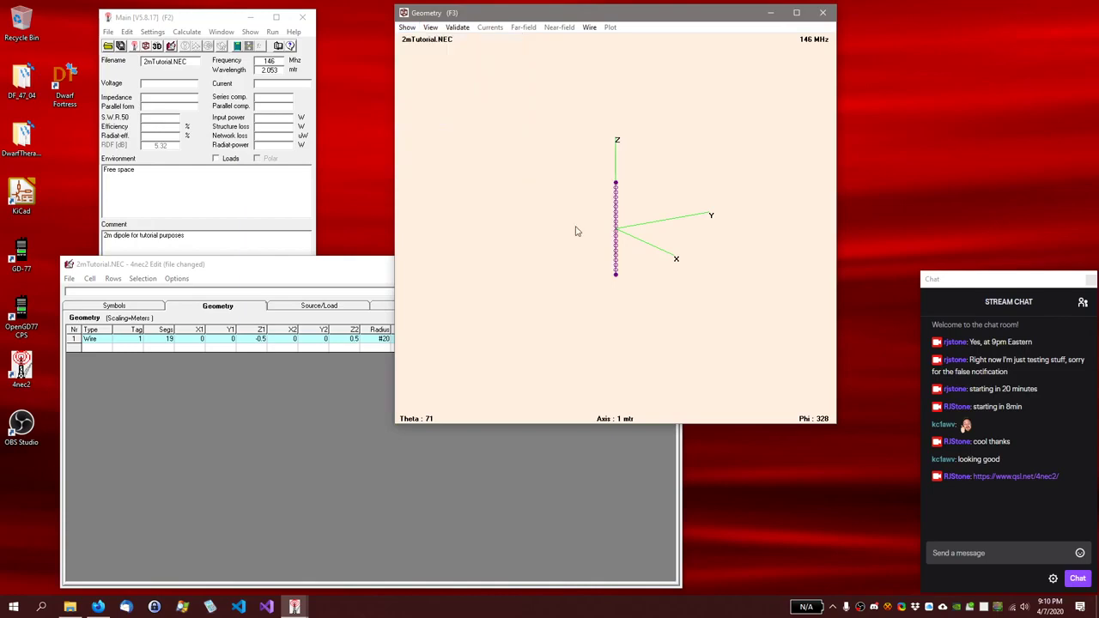
Step: Examine the vertical wire and its segments from several angles in the geometry view, temporarily showing its tag number
scroll(576, 231, "up", 1)
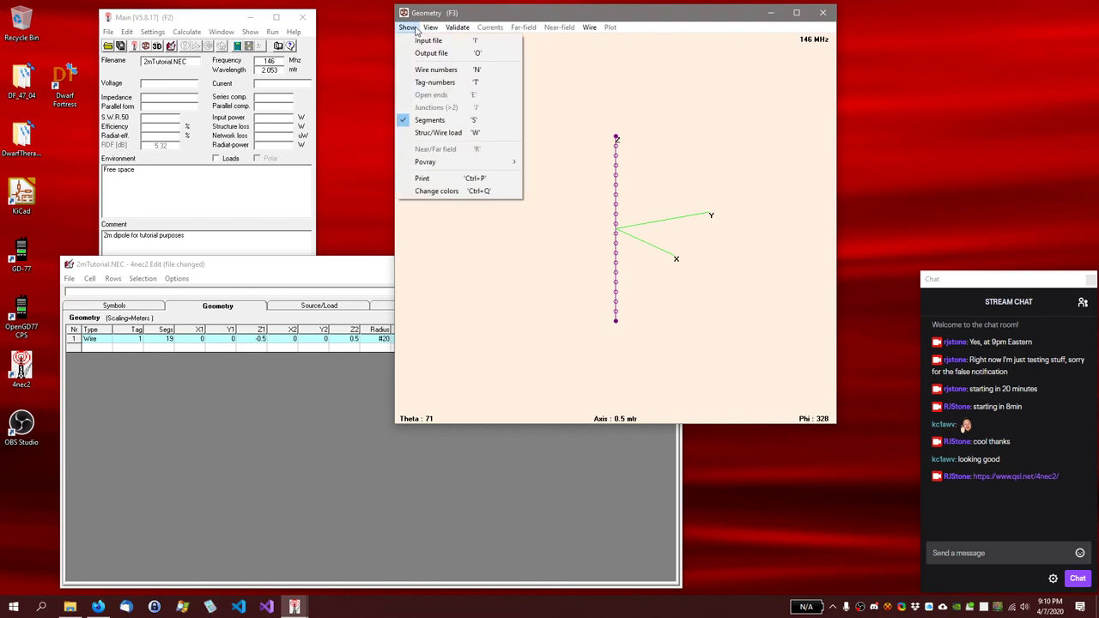
left_click(459, 83)
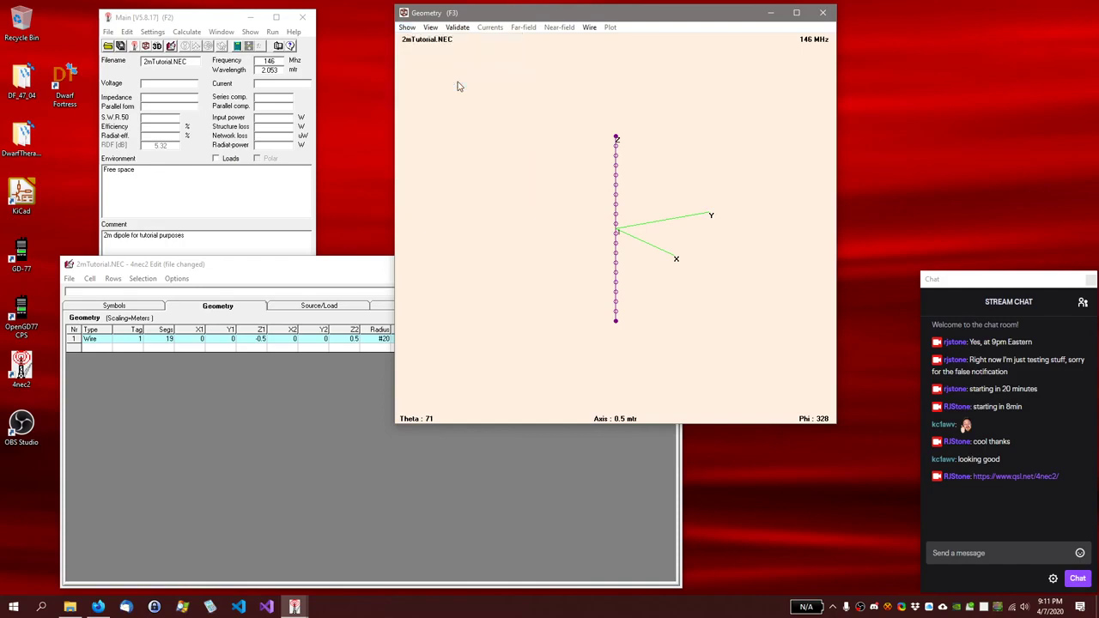
mouse_move(553, 240)
left_mouse_down()
mouse_move(524, 232)
mouse_move(547, 230)
left_mouse_up()
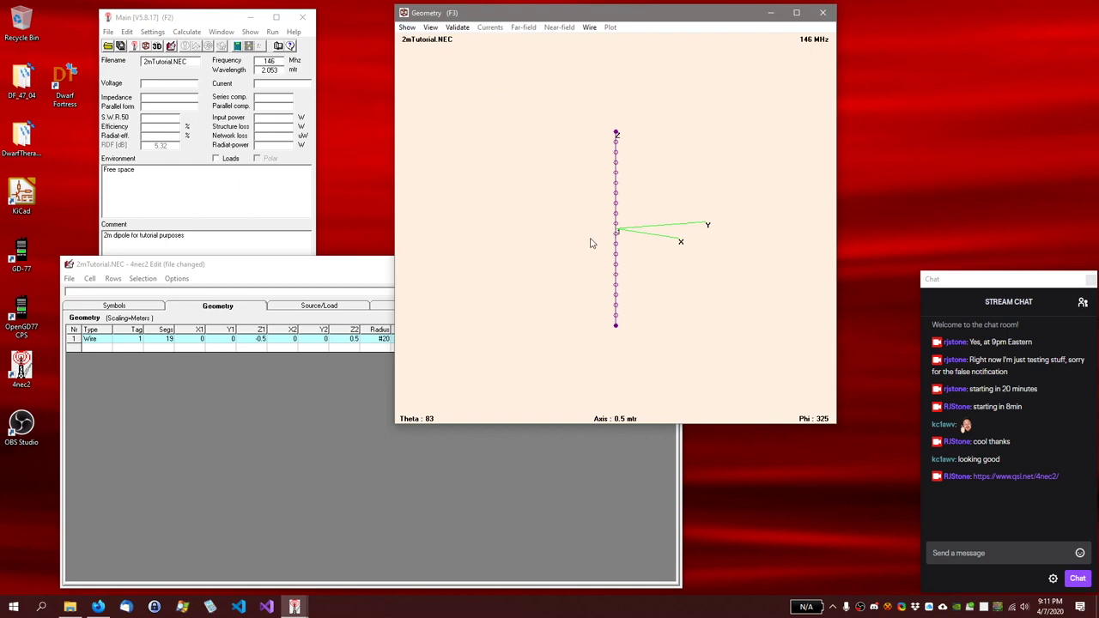
mouse_move(581, 248)
left_mouse_down()
mouse_move(584, 260)
mouse_move(578, 247)
left_mouse_up()
left_click(407, 27)
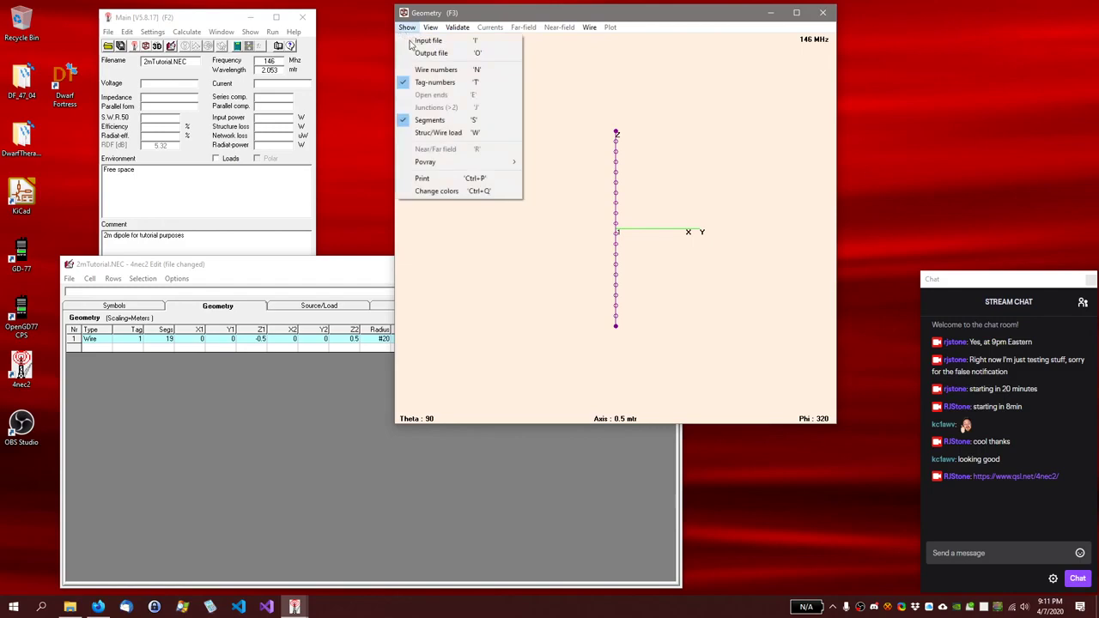
left_click(428, 86)
left_click(428, 28)
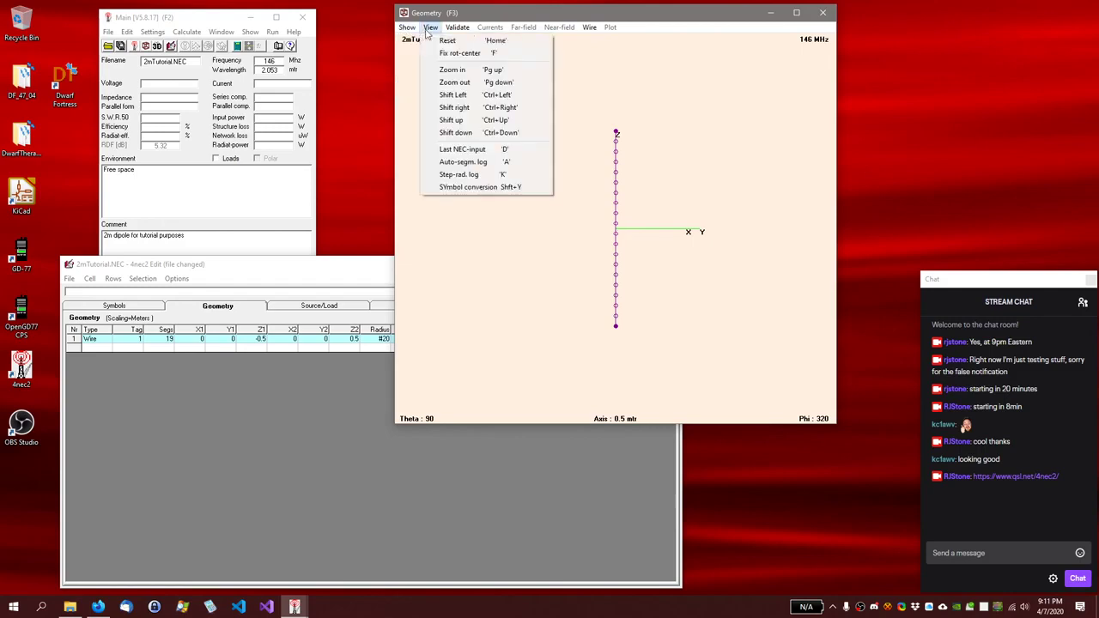
left_click(425, 30)
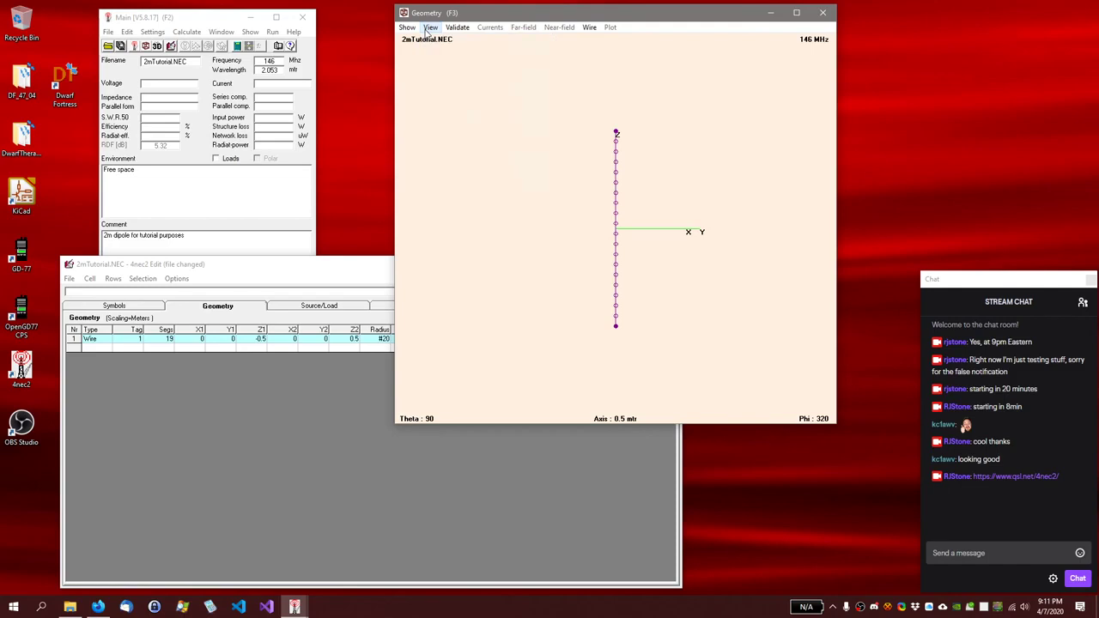
left_click_drag(546, 261, 584, 287)
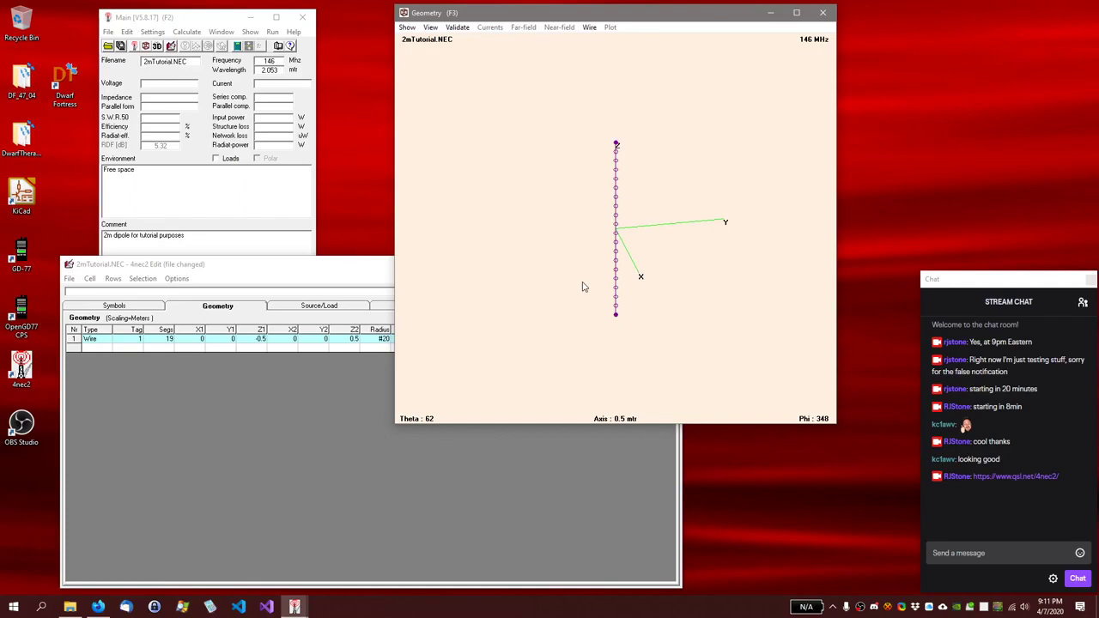
left_click_drag(583, 286, 571, 284)
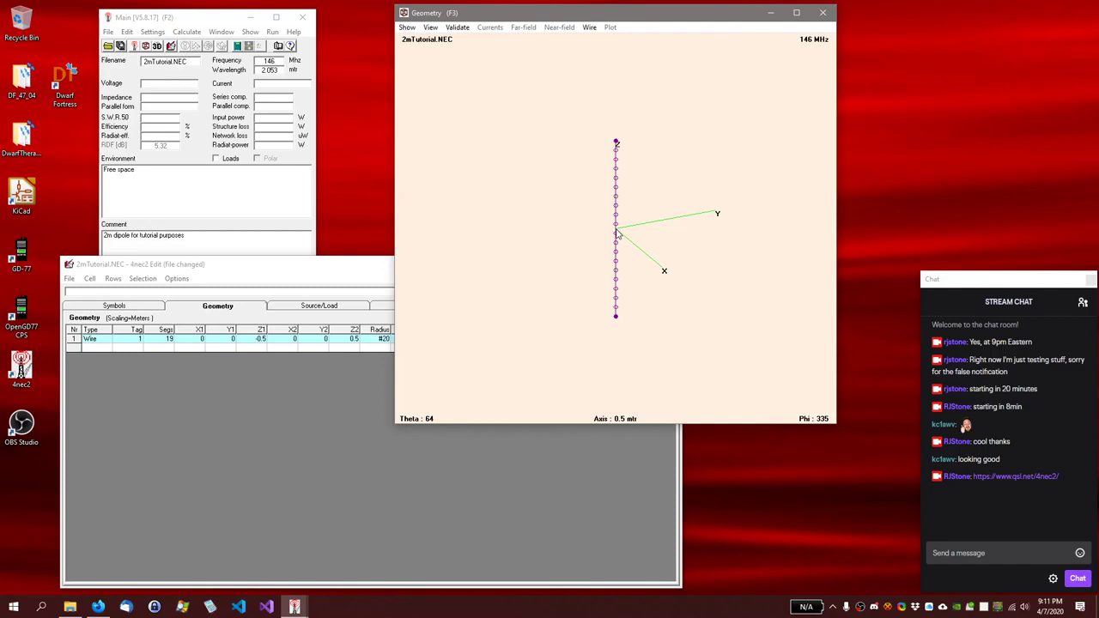
Step: Add a voltage source to the model and assign it to the wire with tag number 1
left_click(364, 273)
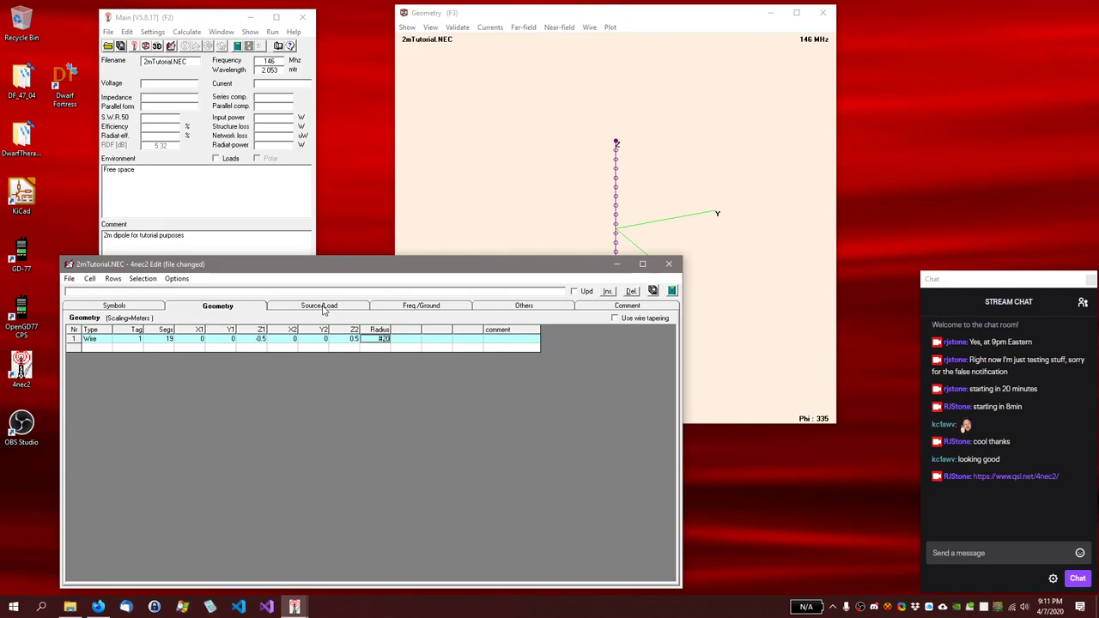
left_click(323, 307)
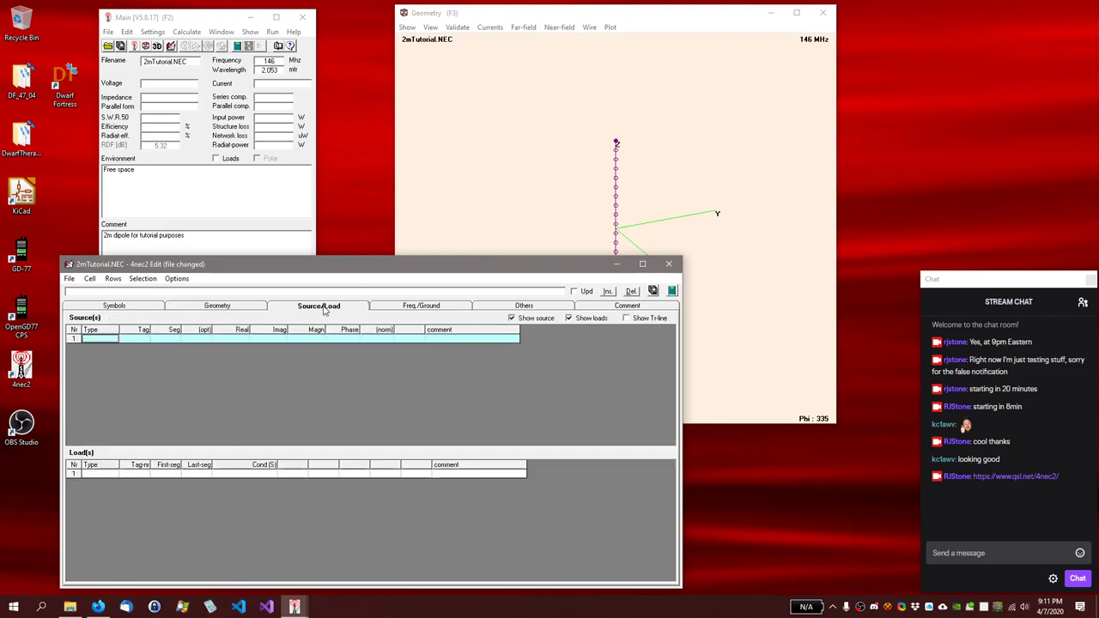
left_click(99, 342)
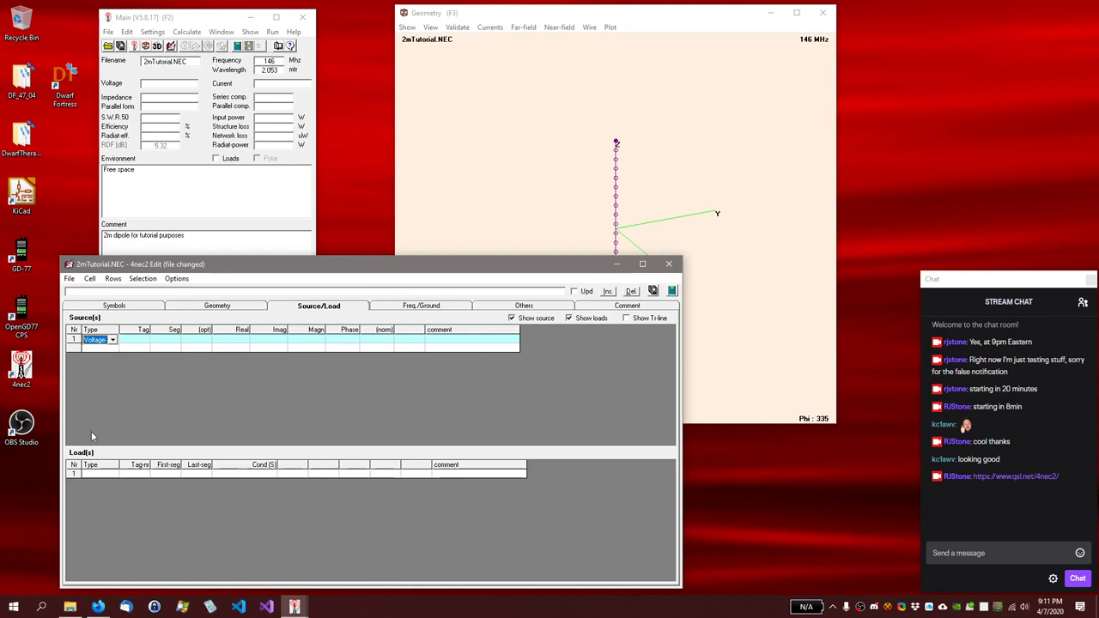
left_click(111, 340)
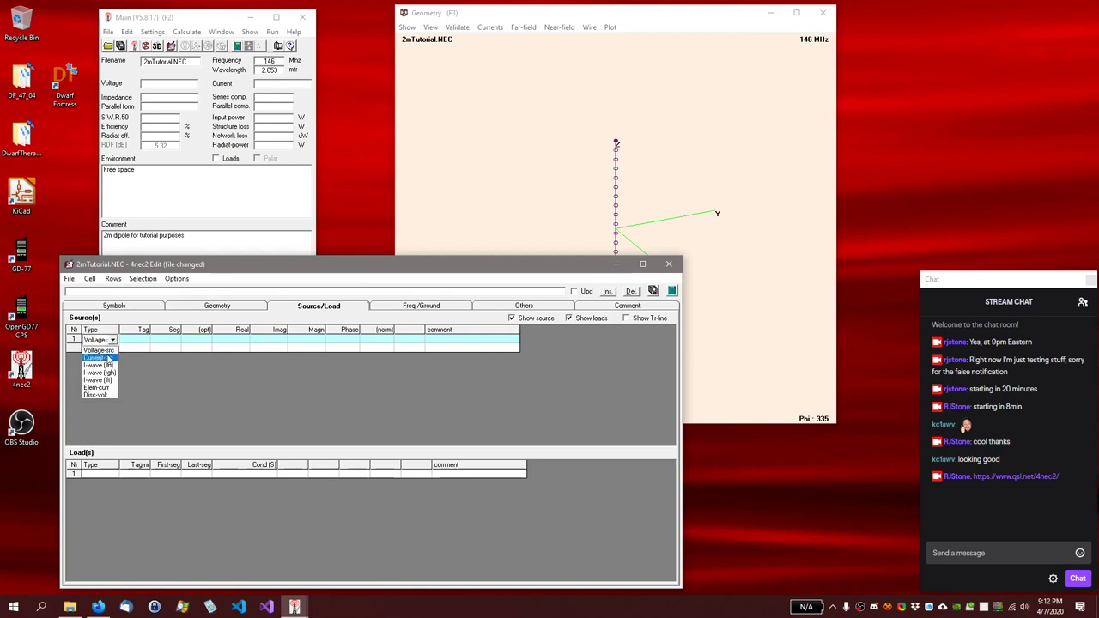
left_click(109, 350)
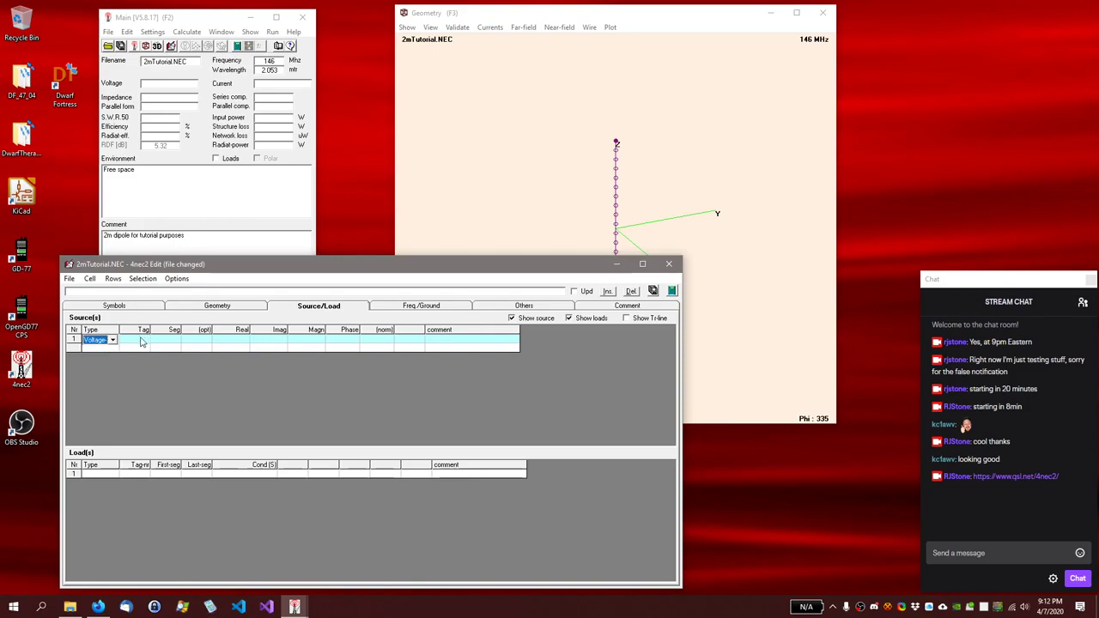
left_click(140, 339)
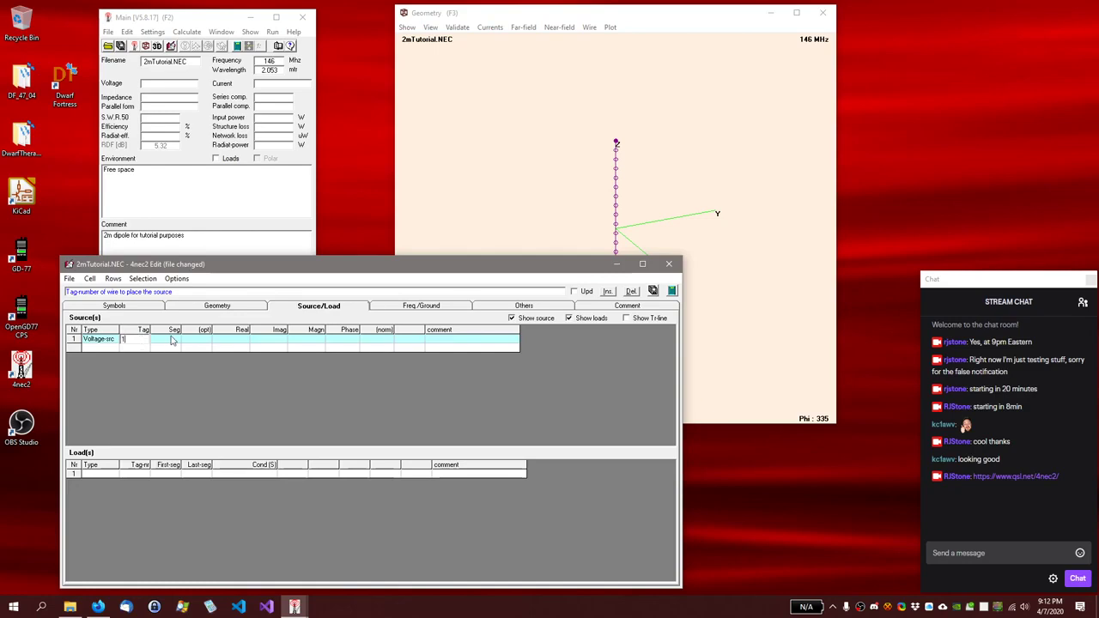
left_click(214, 308)
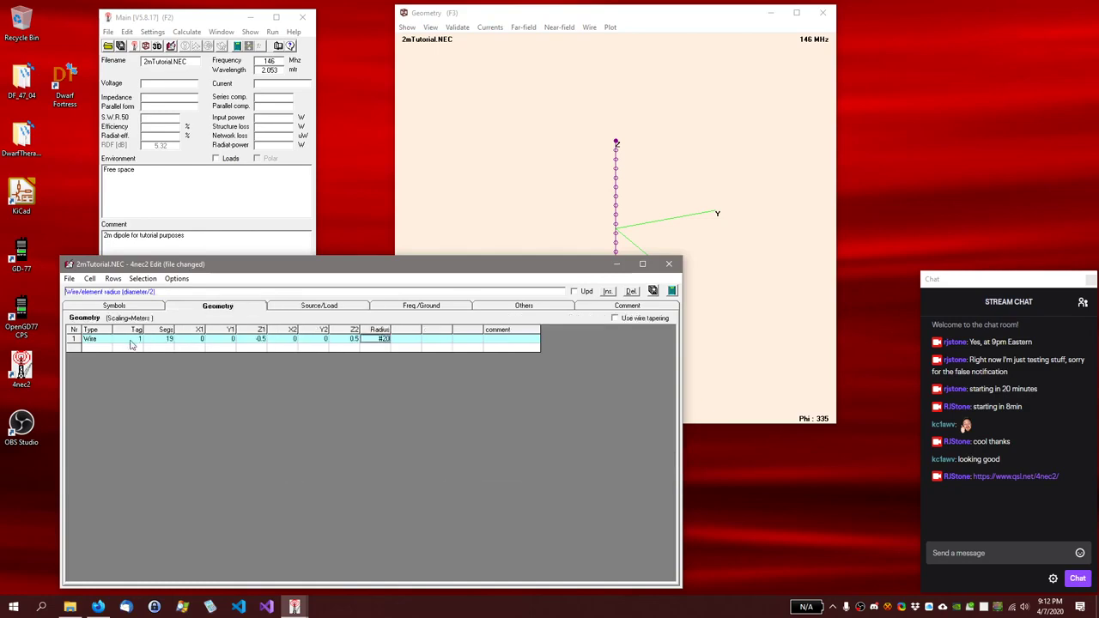
left_click(317, 308)
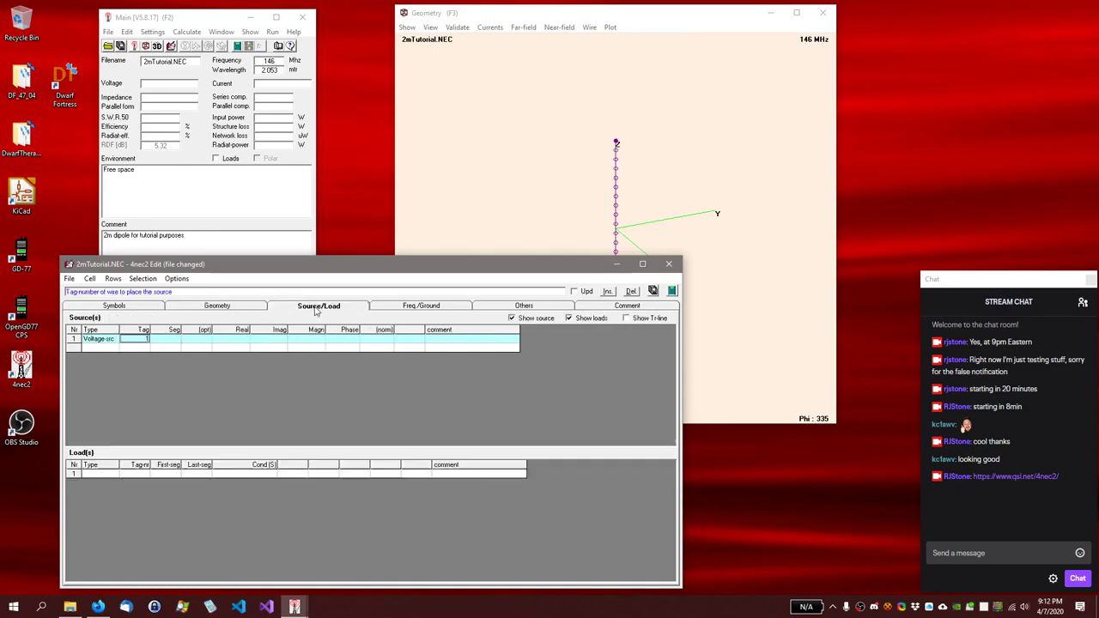
Step: Set the voltage source's segment to 10, checking it against the wire's segment count in the geometry table
left_click(171, 340)
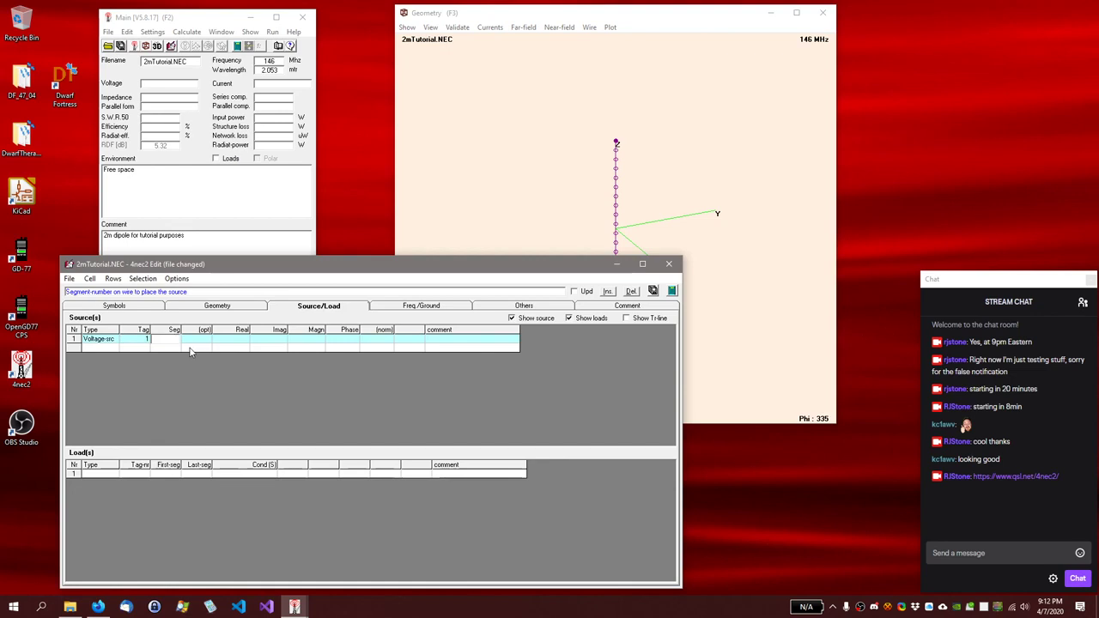
type("10")
left_click(232, 306)
left_click(309, 309)
left_click_drag(335, 272, 340, 268)
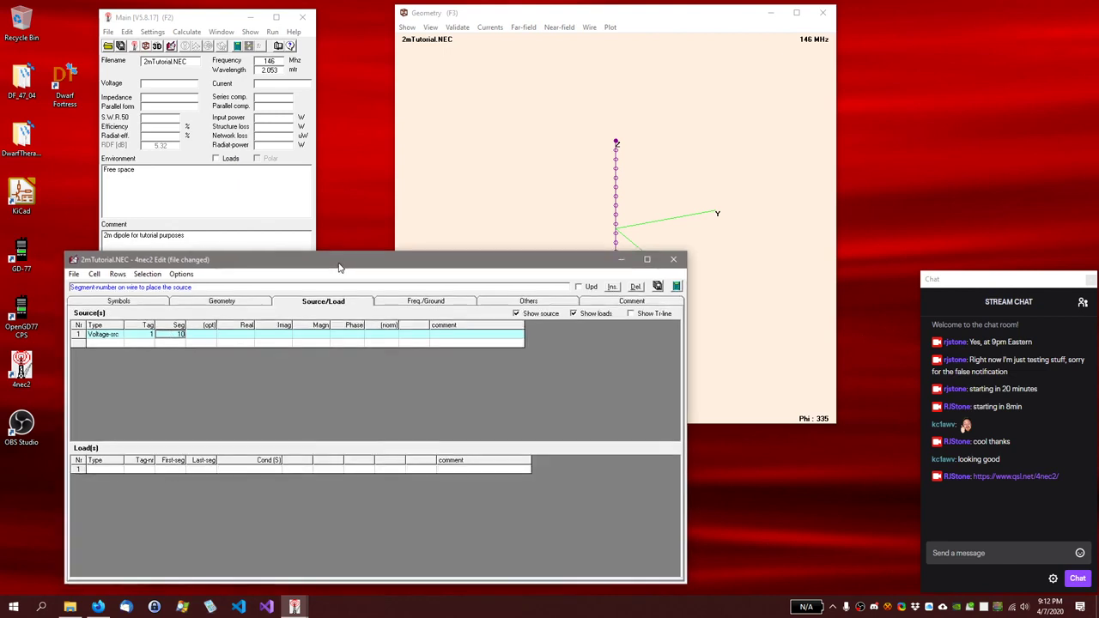
Step: Inspect the source's position on the wire close up and compare it with the geometry and source tables
left_click(634, 24)
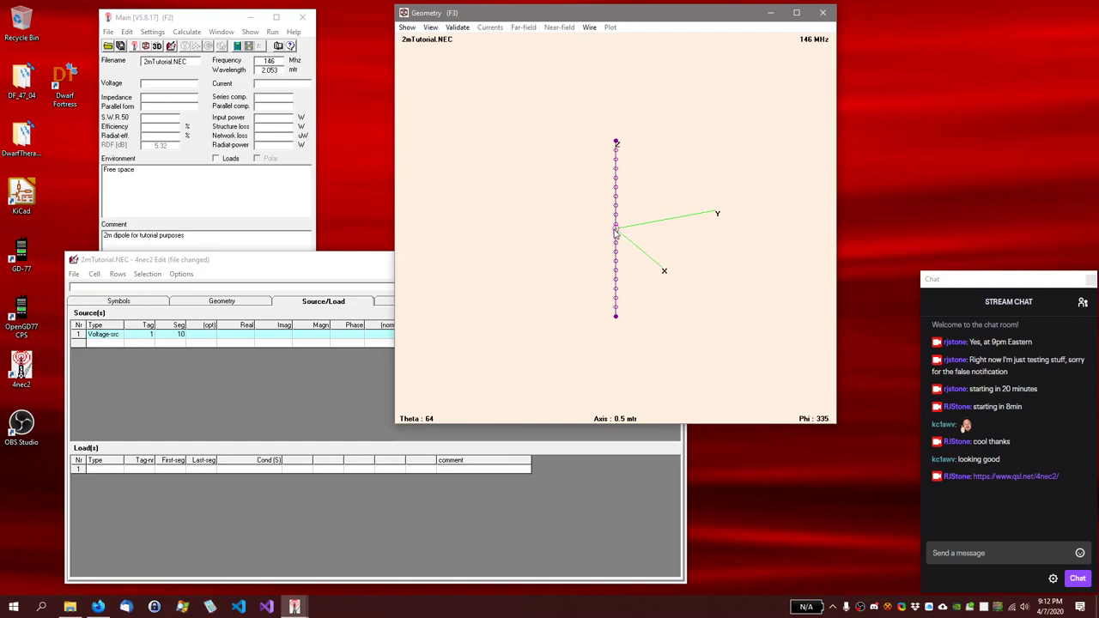
scroll(615, 231, "up", 3)
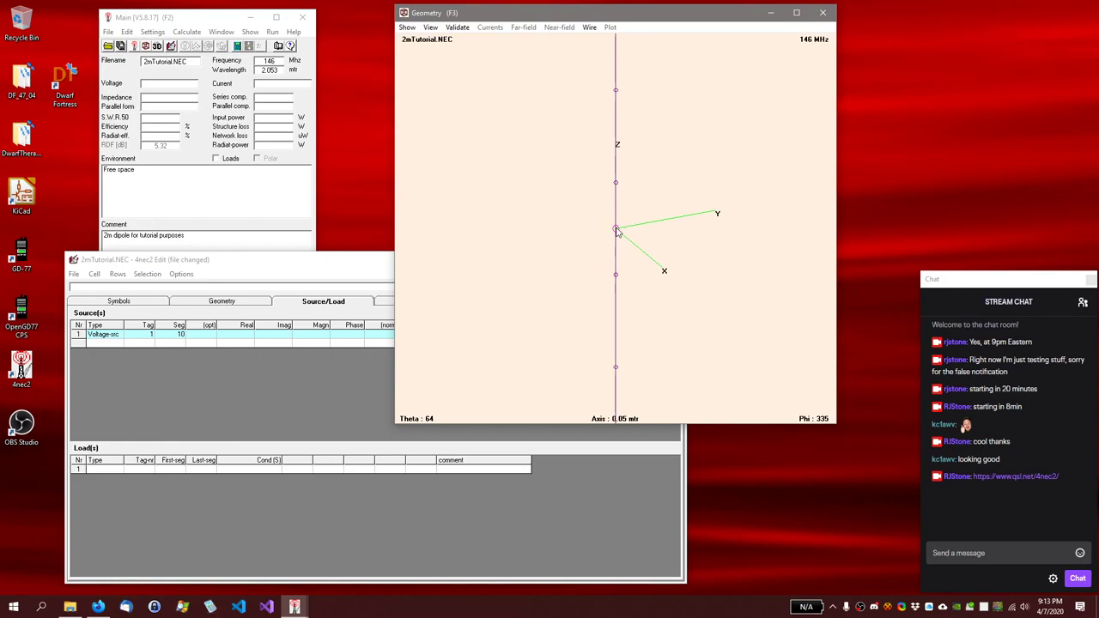
mouse_move(611, 242)
left_mouse_down()
mouse_move(620, 245)
mouse_move(611, 251)
mouse_move(610, 234)
left_mouse_up()
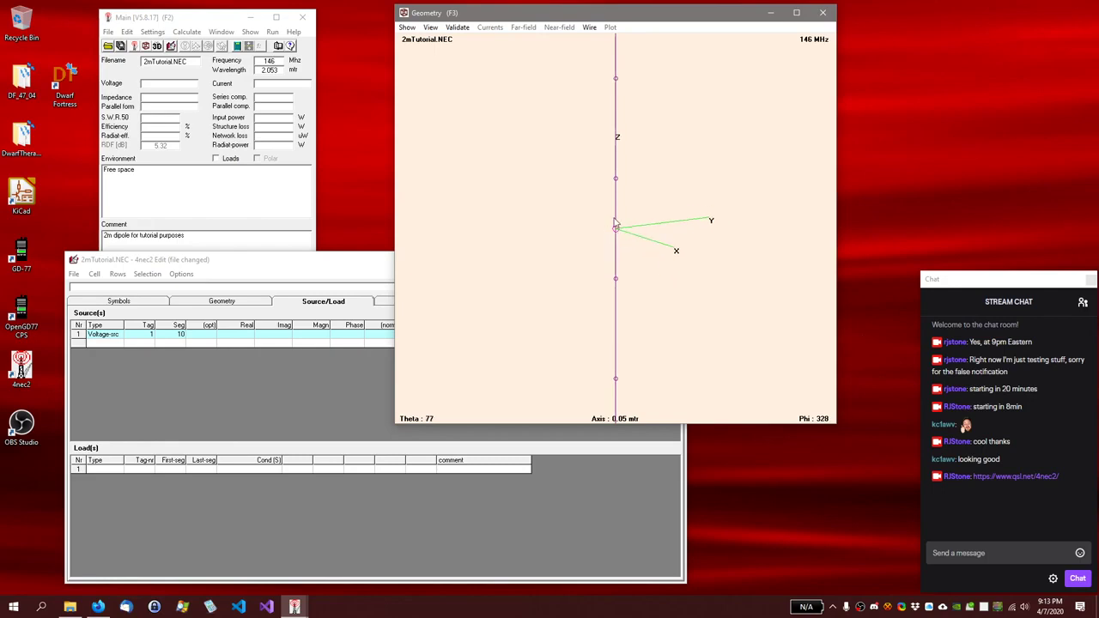
left_click(361, 270)
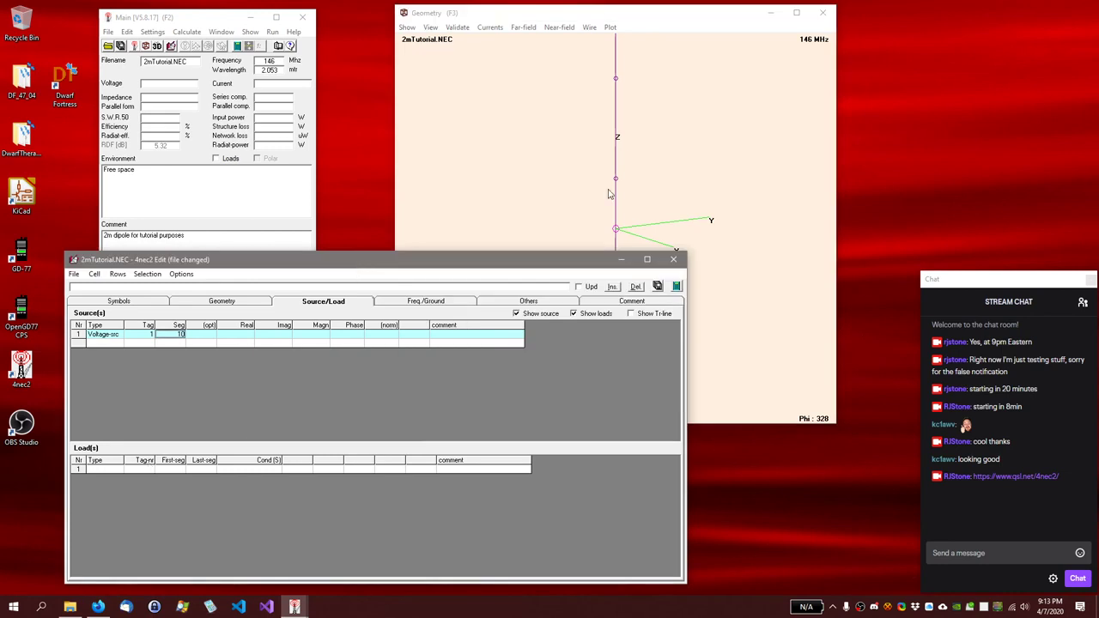
left_click(223, 302)
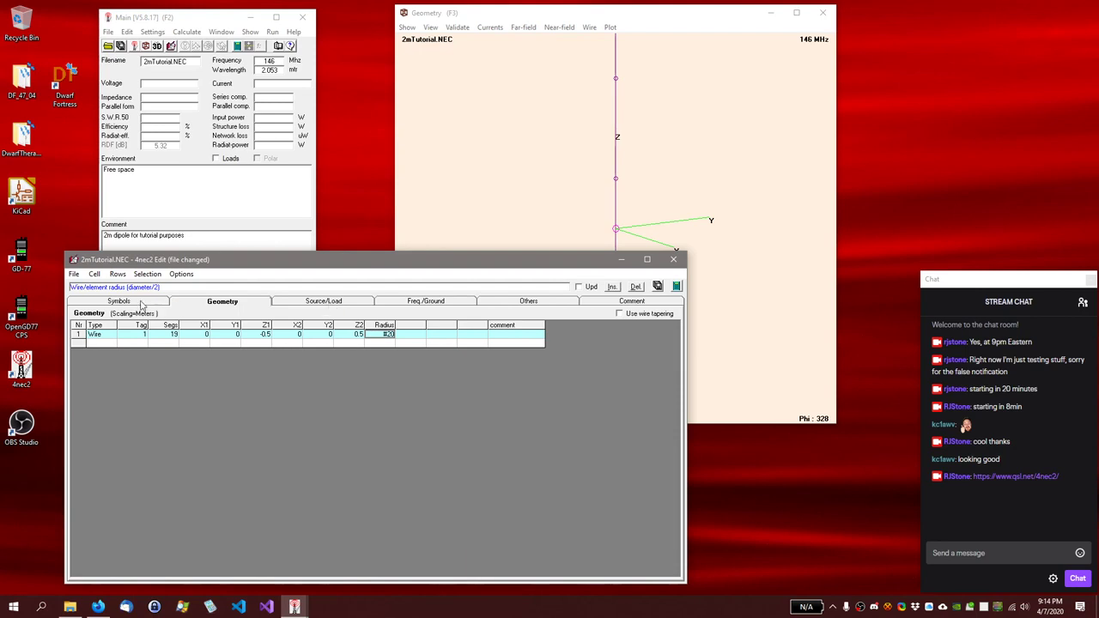
left_click(342, 305)
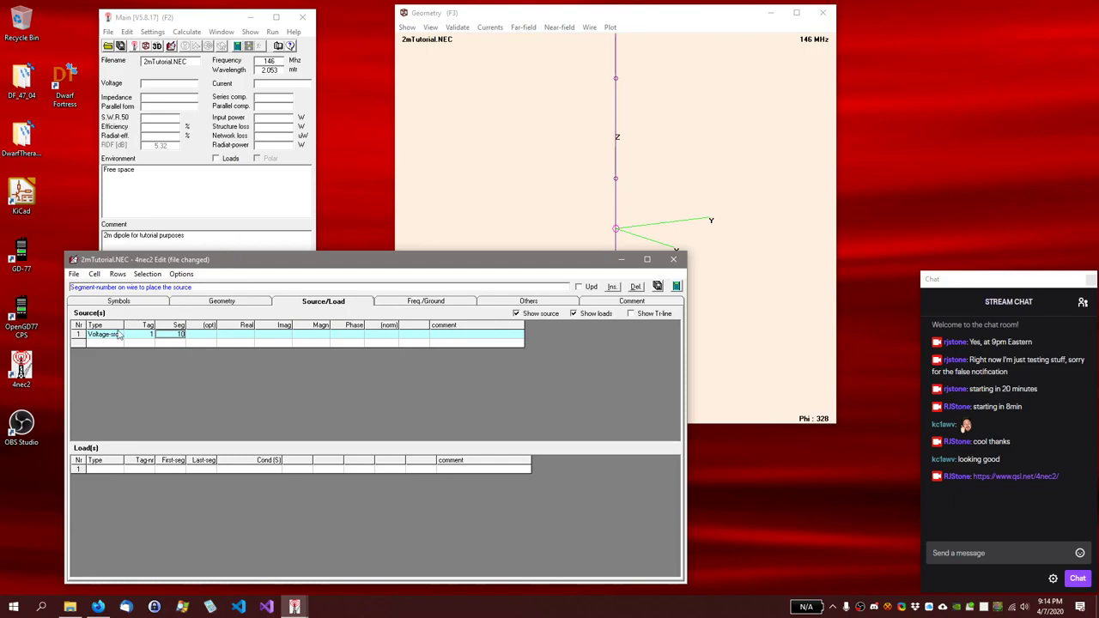
mouse_move(387, 261)
left_mouse_down()
mouse_move(384, 295)
mouse_move(387, 269)
left_mouse_up()
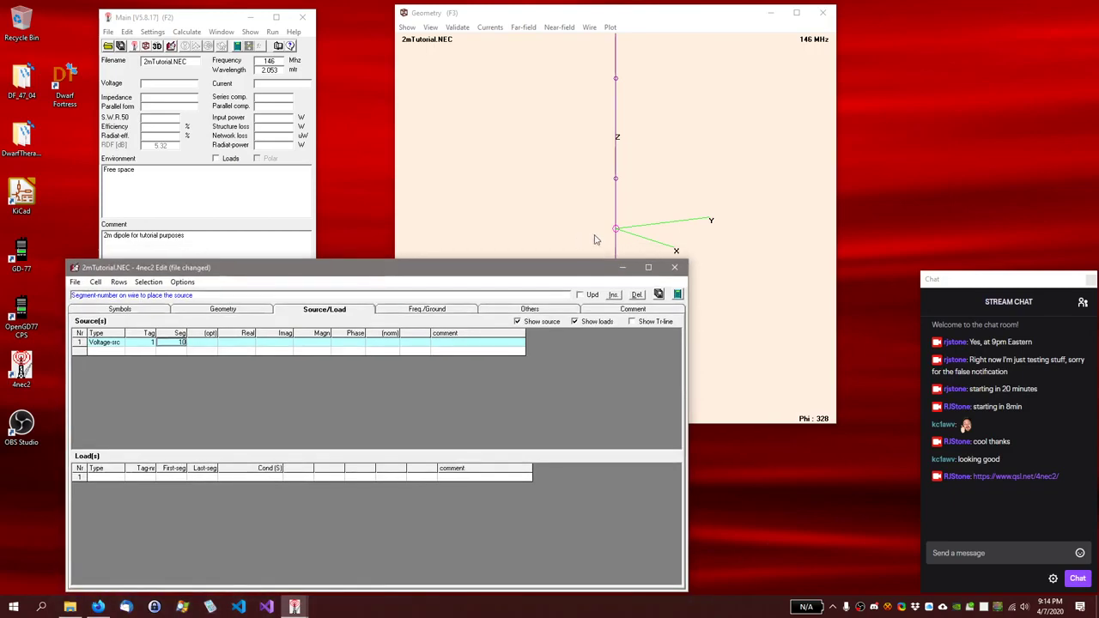
Step: Review the frequency and ground settings and save the antenna model file
left_click(428, 311)
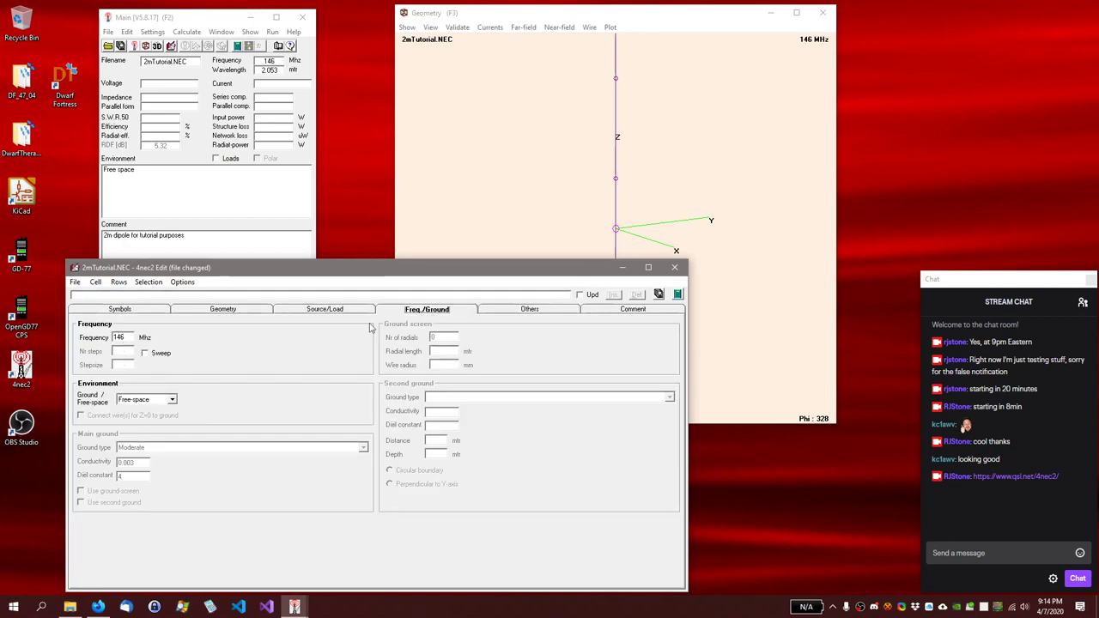
left_click(75, 281)
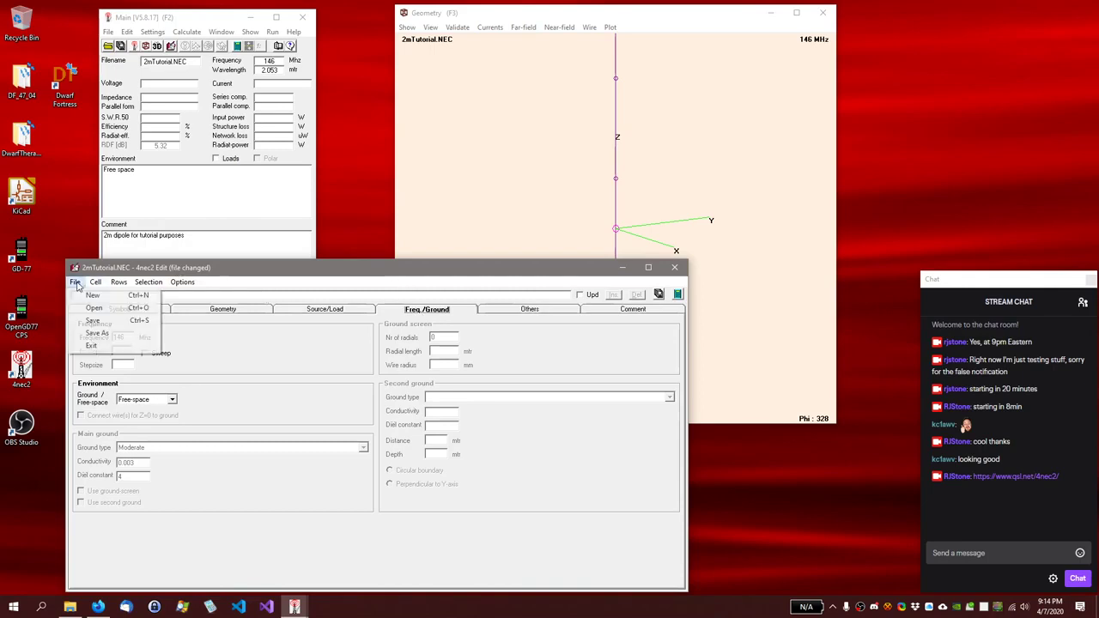
left_click(93, 322)
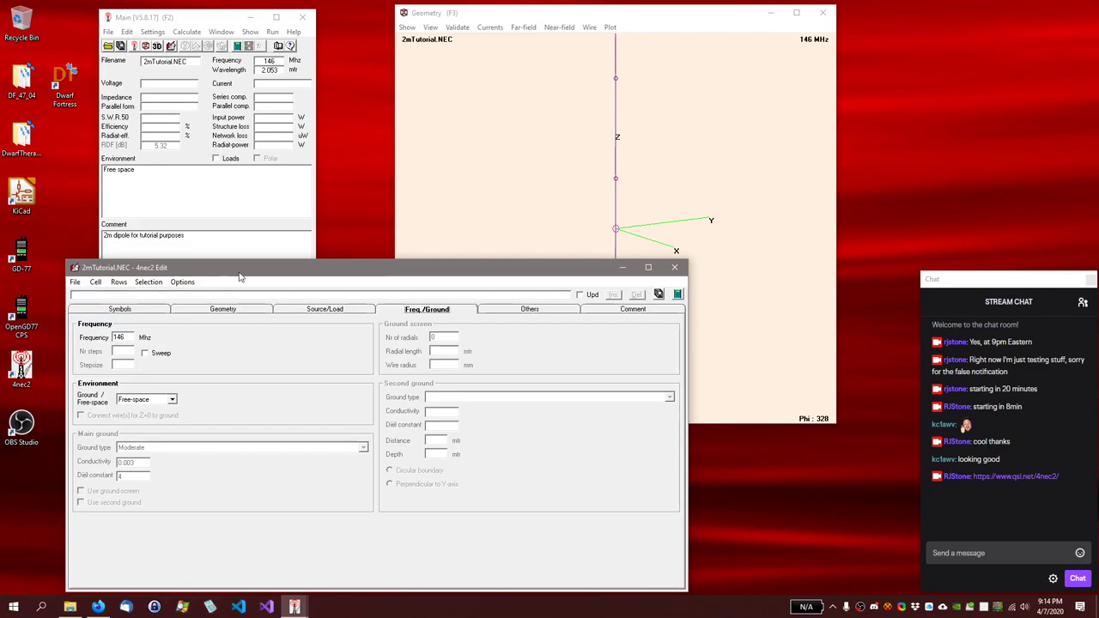
left_click_drag(237, 272, 222, 251)
Step: Open the NEC output-data calculation for the dipole model and look at its far-field pattern options
left_click(195, 12)
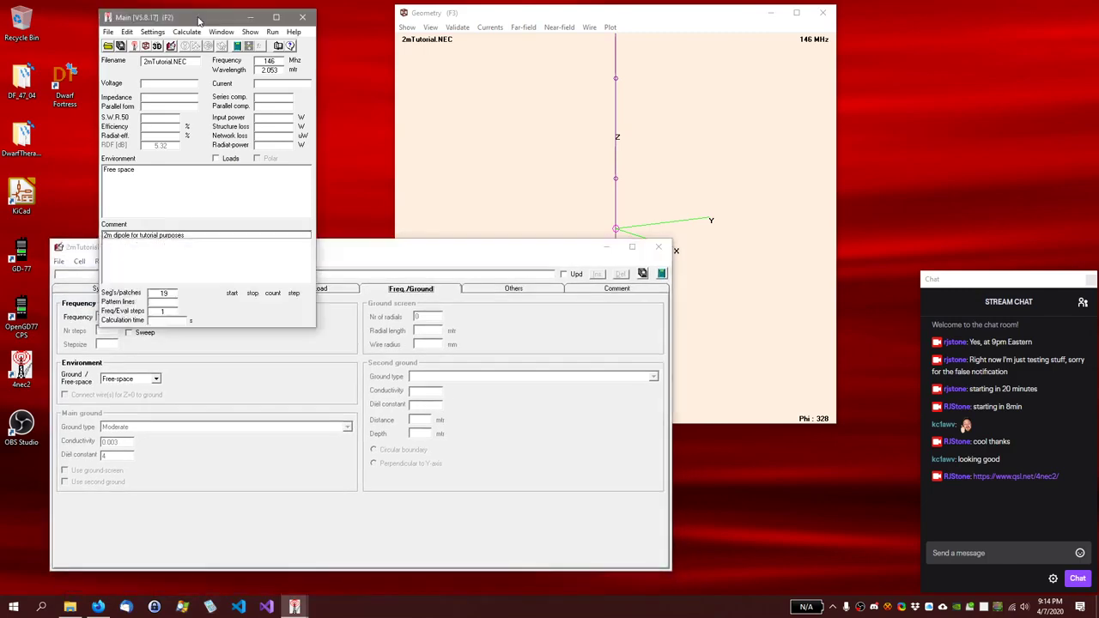
left_click(592, 13)
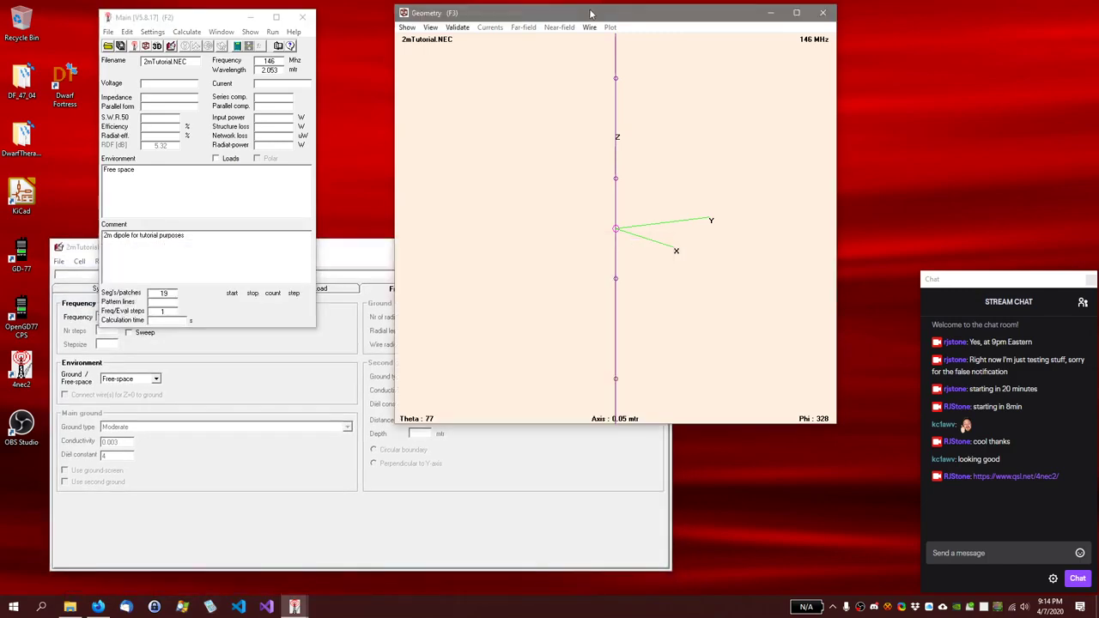
left_click(187, 34)
left_click(183, 36)
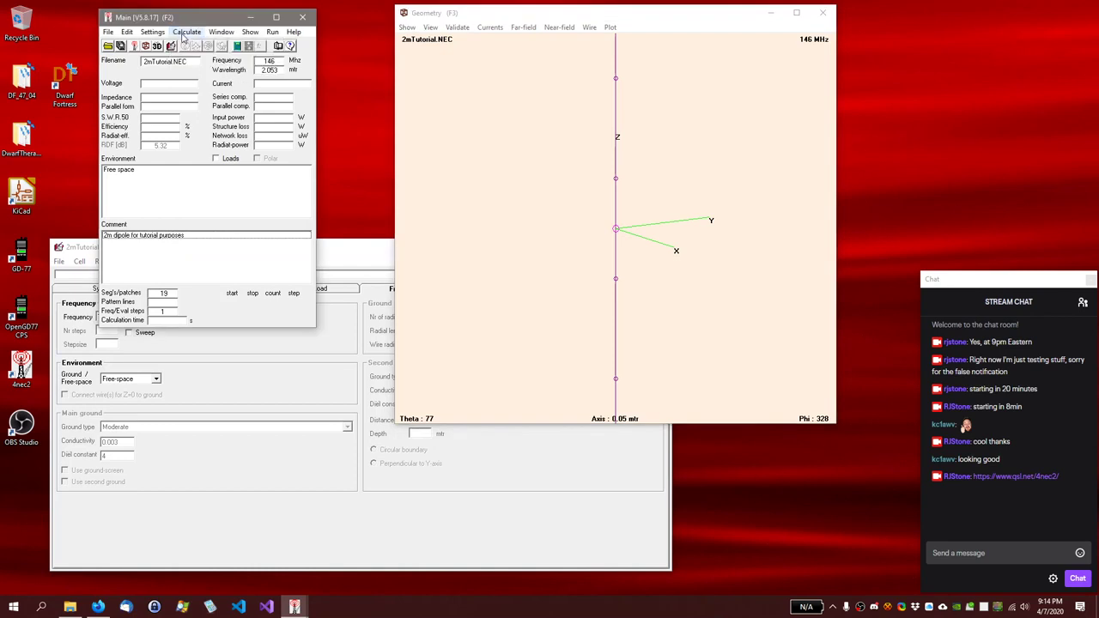
left_click(183, 37)
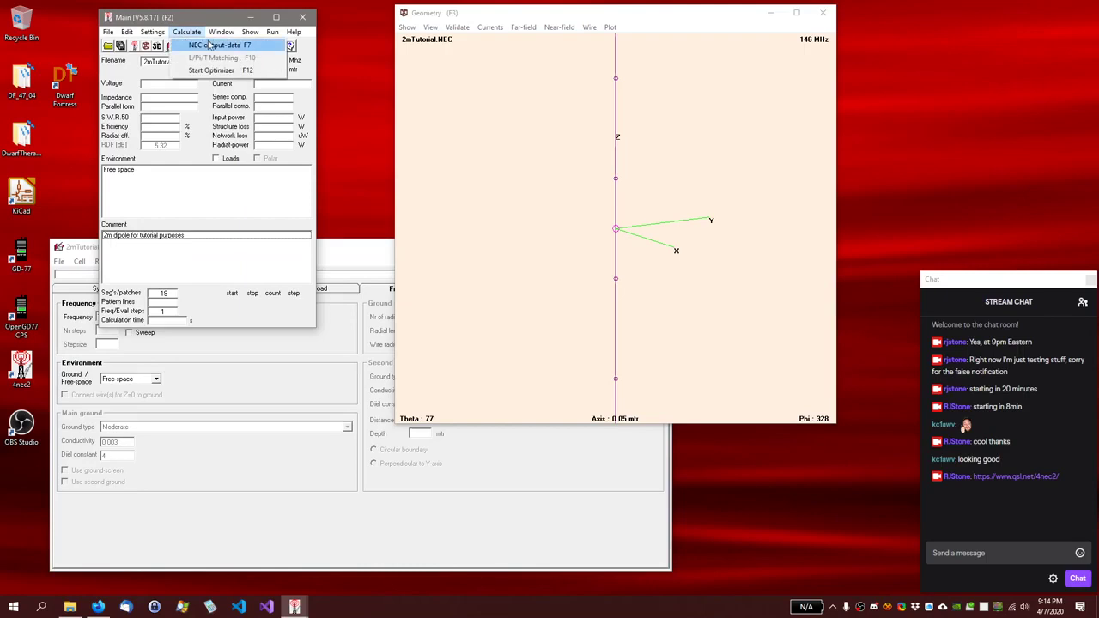
left_click(258, 50)
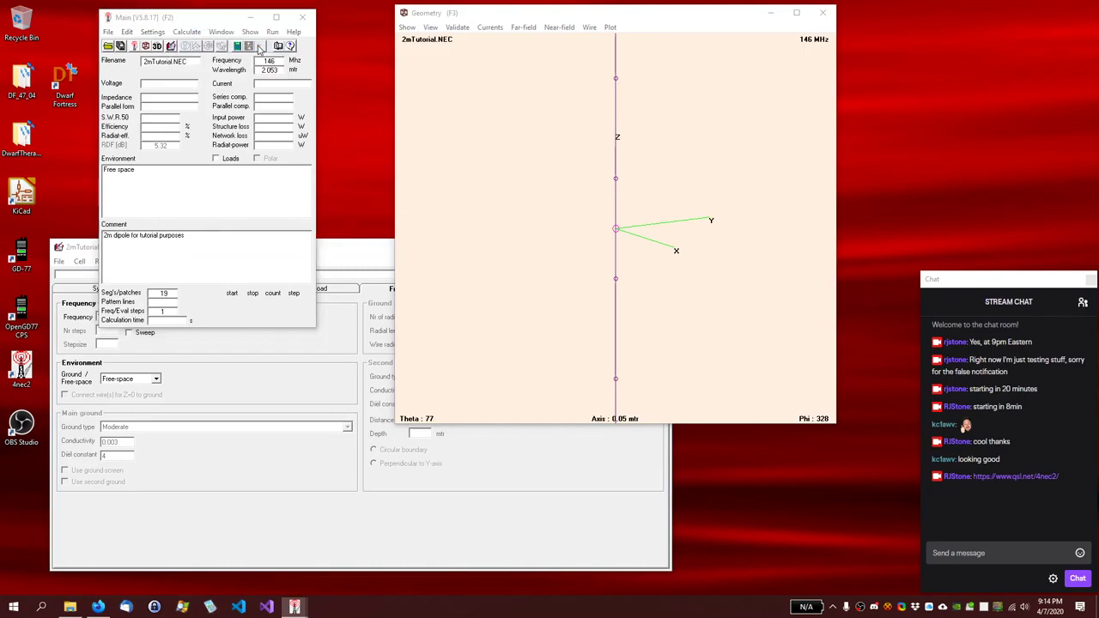
left_click_drag(331, 135, 427, 135)
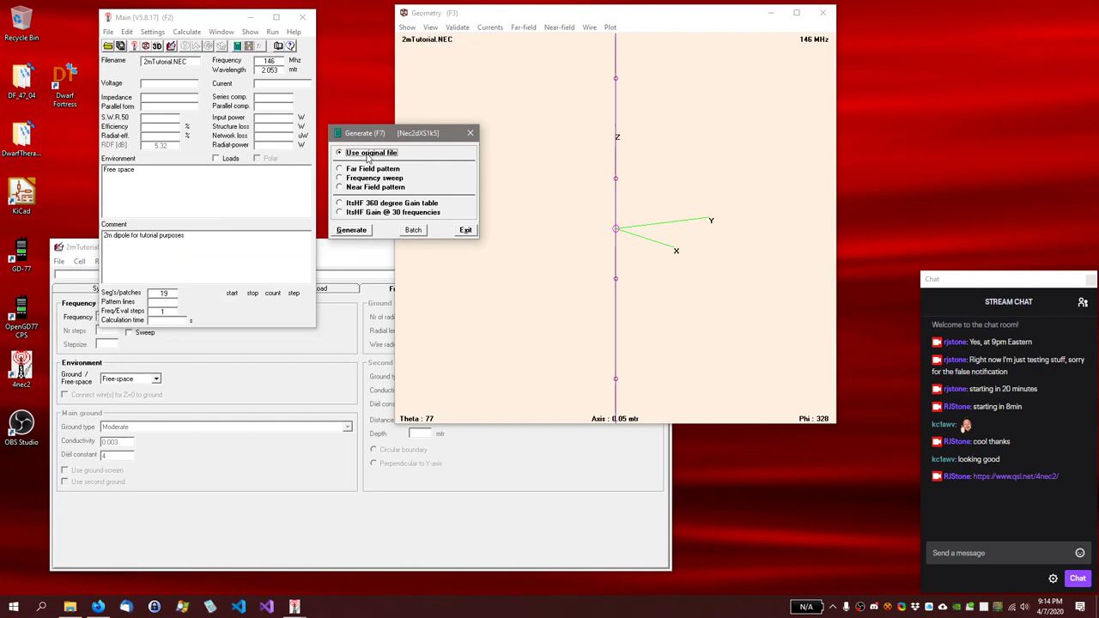
left_click(349, 170)
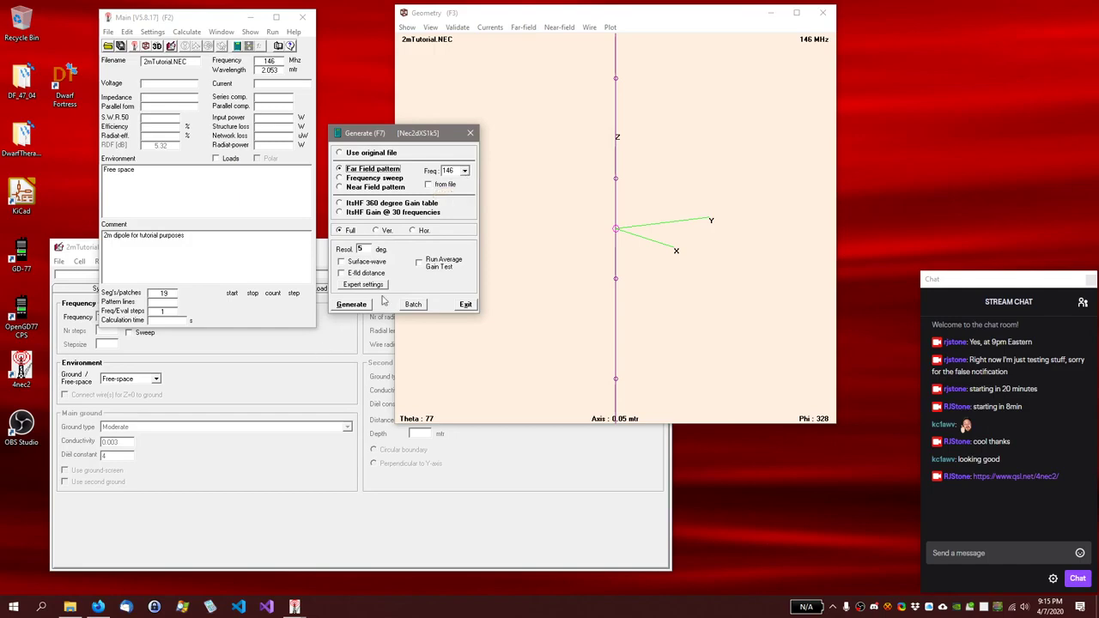
Step: Select a frequency sweep calculation running from 140 to 150 MHz in 0.1 MHz steps
left_click(340, 178)
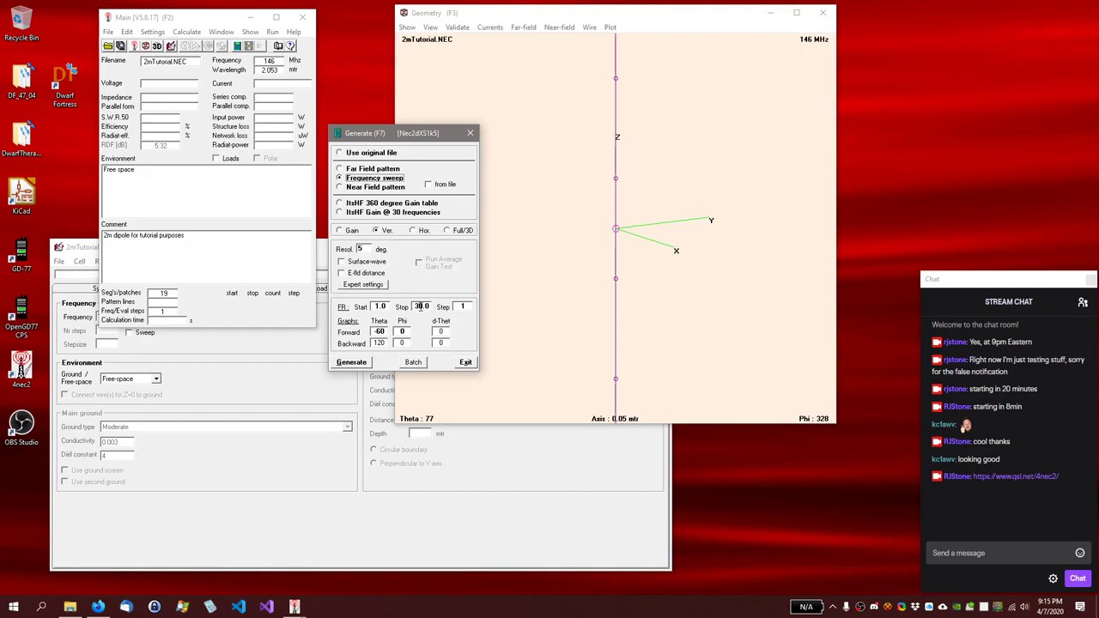
left_click(375, 305)
left_click_drag(375, 305, 392, 308)
type("140")
key("Tab")
type("150")
key("Tab")
key("BackSpace")
type("0.1")
left_click(354, 179)
Step: Set the forward theta angle of the sweep graphs to 90 and generate the sweep results
double_click(378, 331)
key("BackSpace")
type("90")
key("Tab")
left_click(373, 343)
left_click(352, 363)
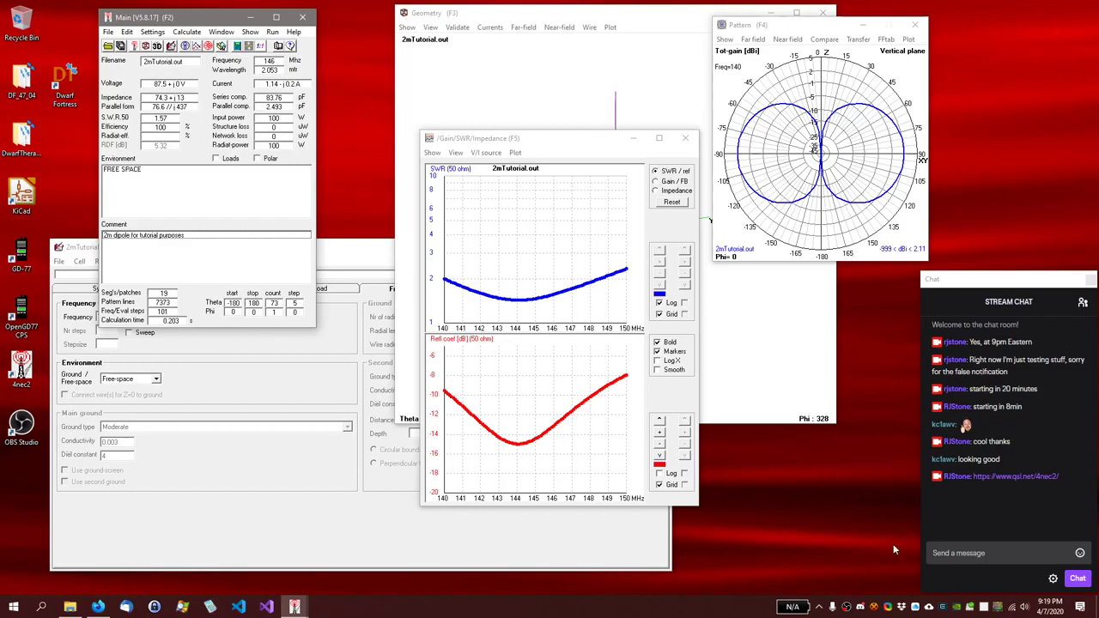
Step: Close the ConEmu console running in the background
left_click(943, 607)
right_click(943, 608)
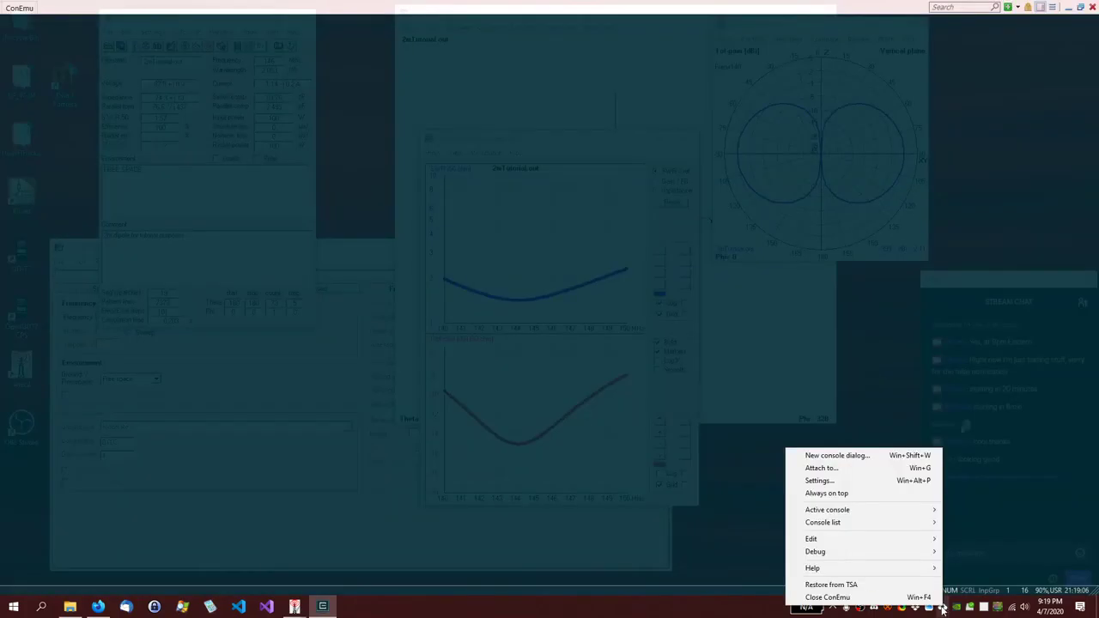
left_click(853, 597)
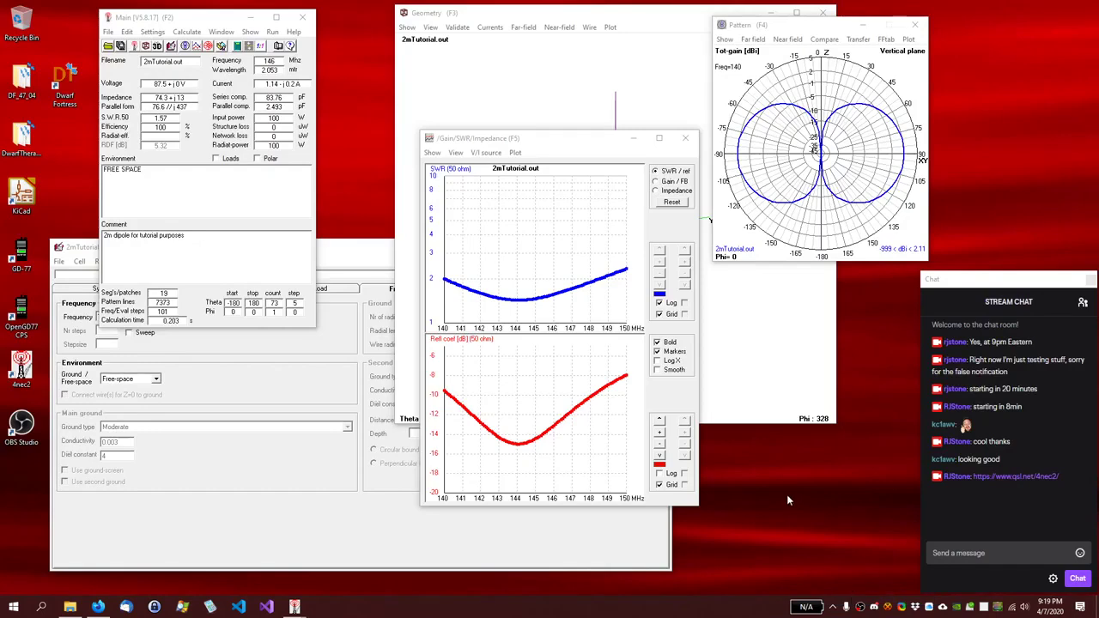
Step: Read the SWR and reflection coefficient of the dipole on the sweep chart at 144 MHz and 146 MHz
left_click_drag(577, 140, 566, 44)
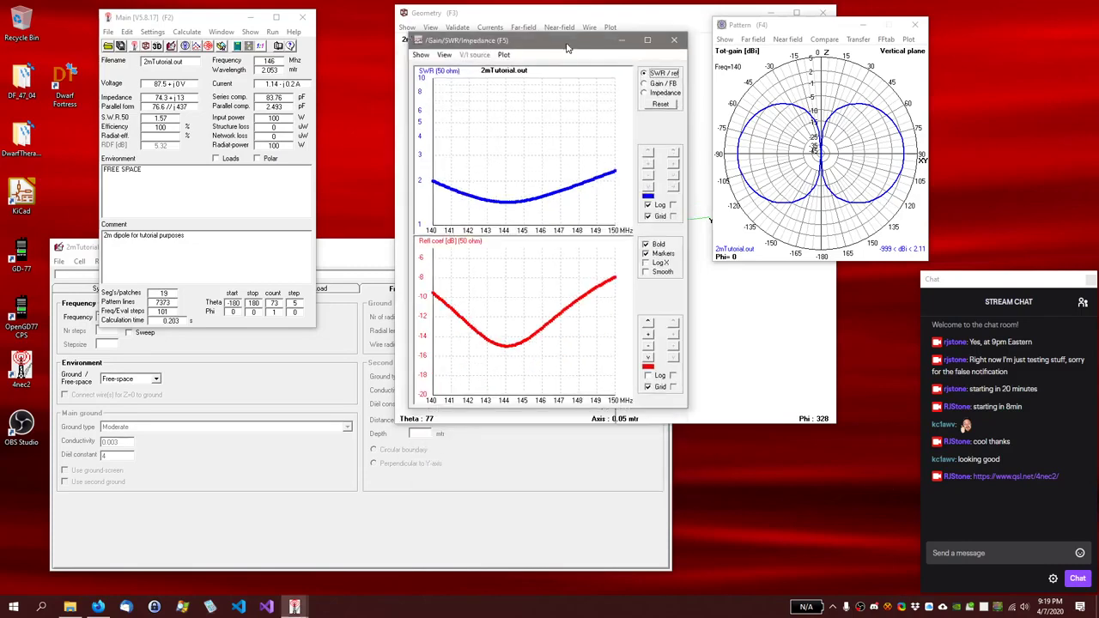
left_click(509, 177)
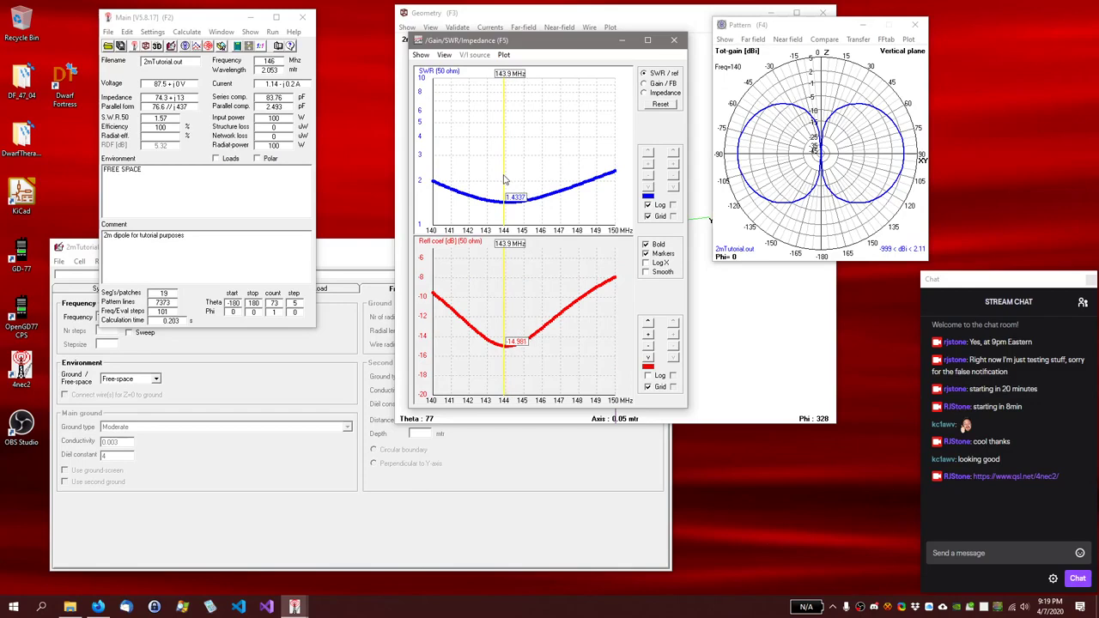
left_click(508, 180)
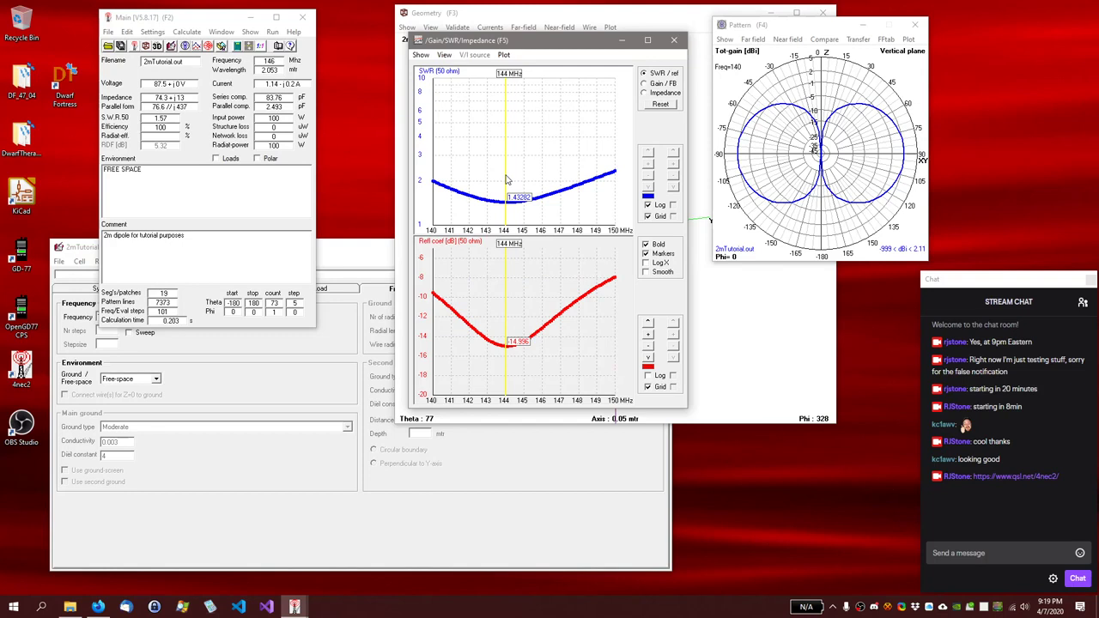
left_click_drag(507, 179, 543, 179)
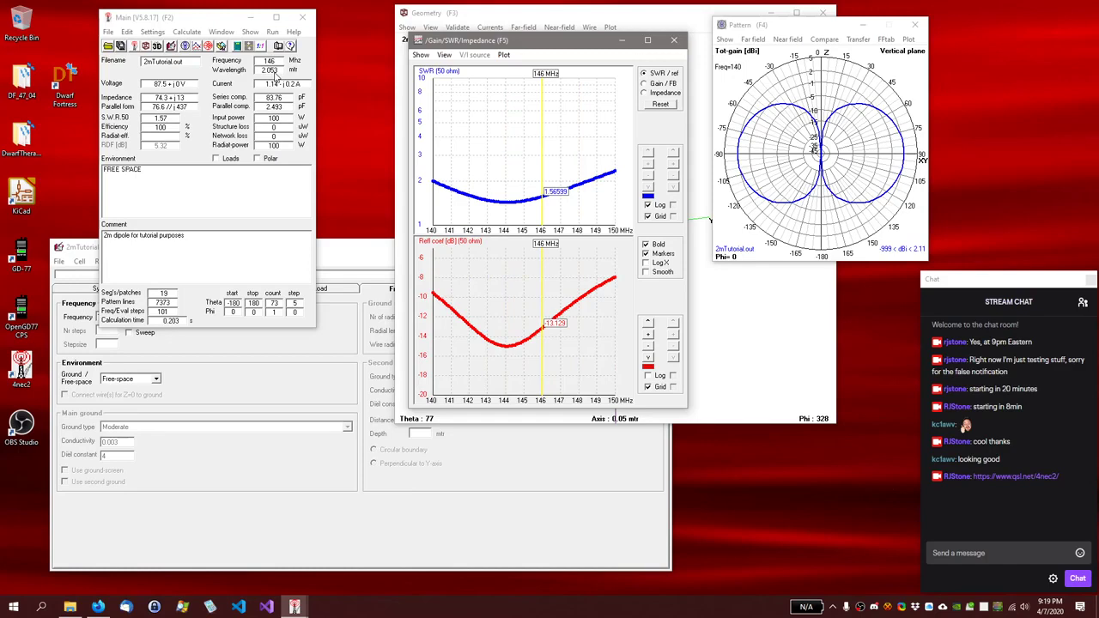
Step: Review the gain and impedance charts, check the impedance near the zero-reactance crossing against the SWR curve, and close the chart window
left_click(655, 87)
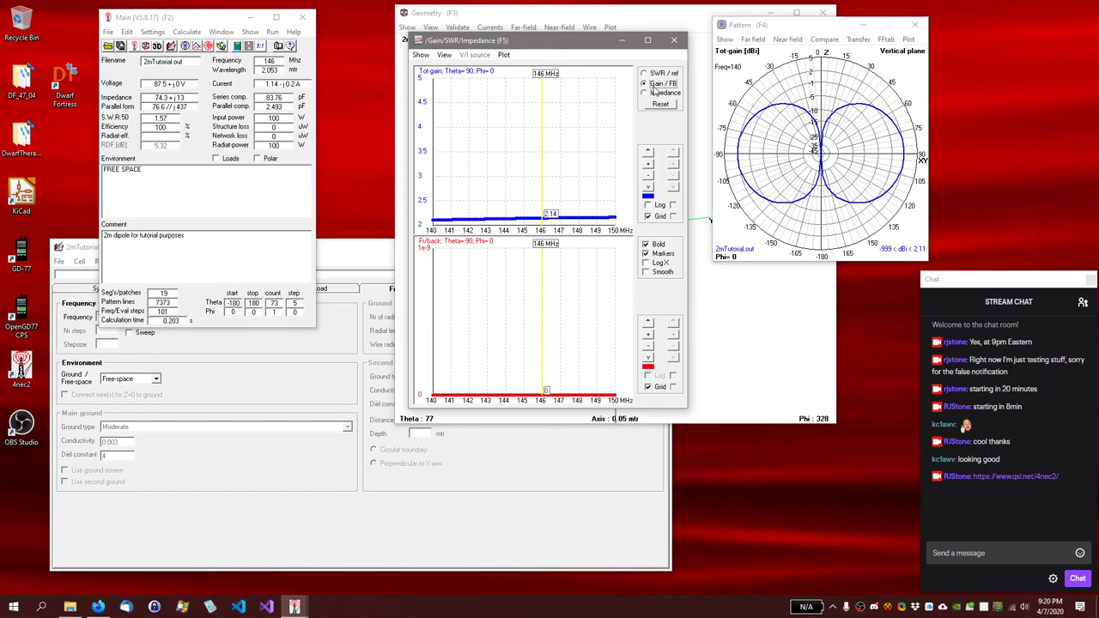
left_click(657, 93)
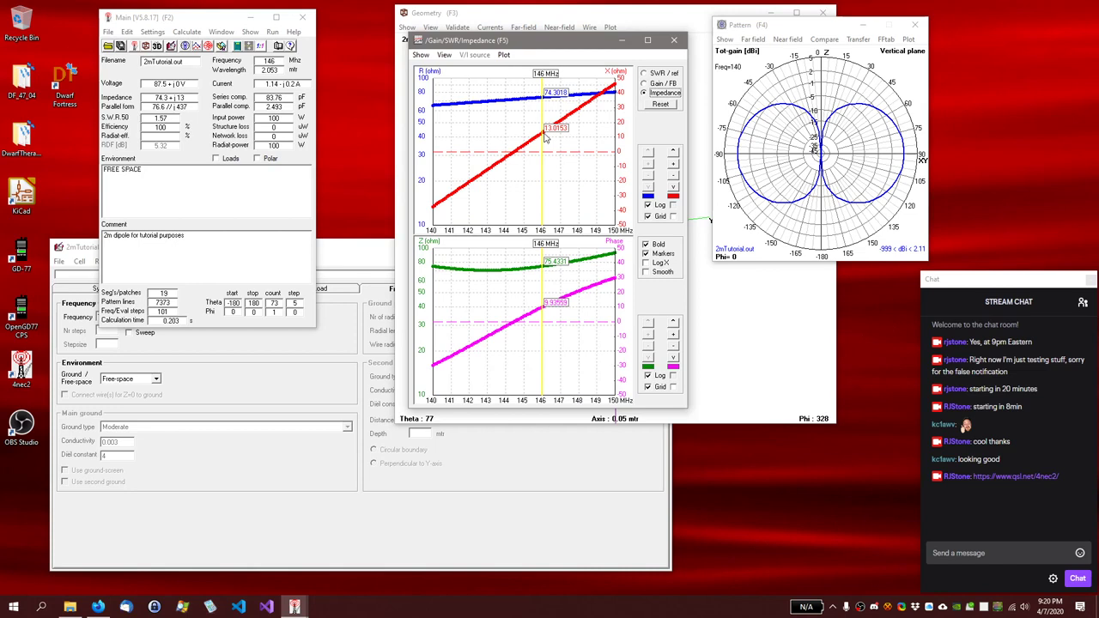
left_click(516, 156)
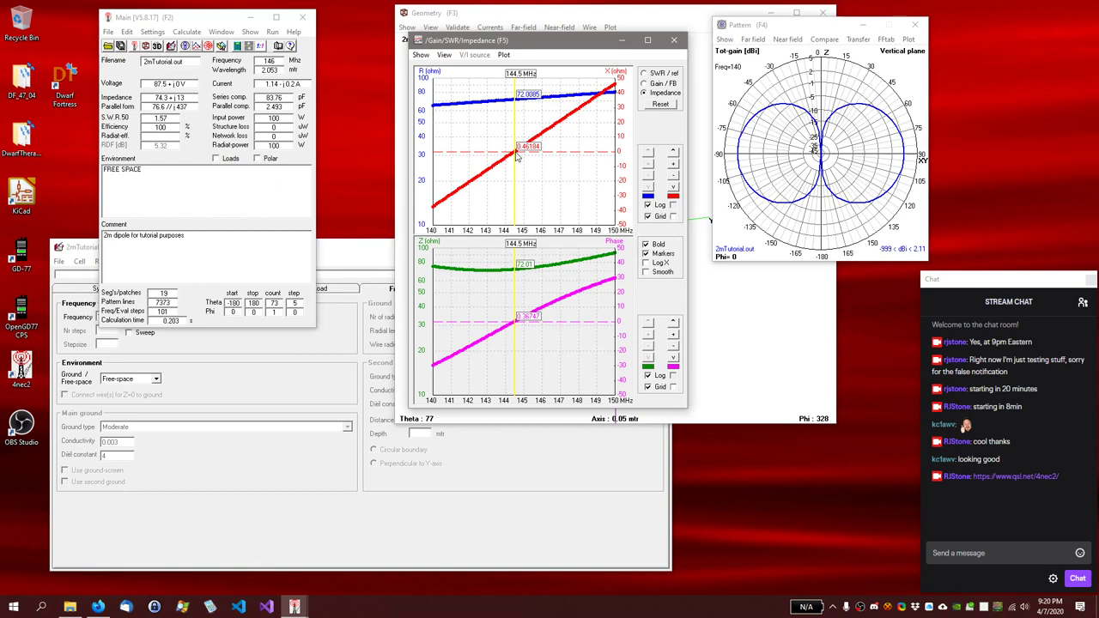
left_click(644, 75)
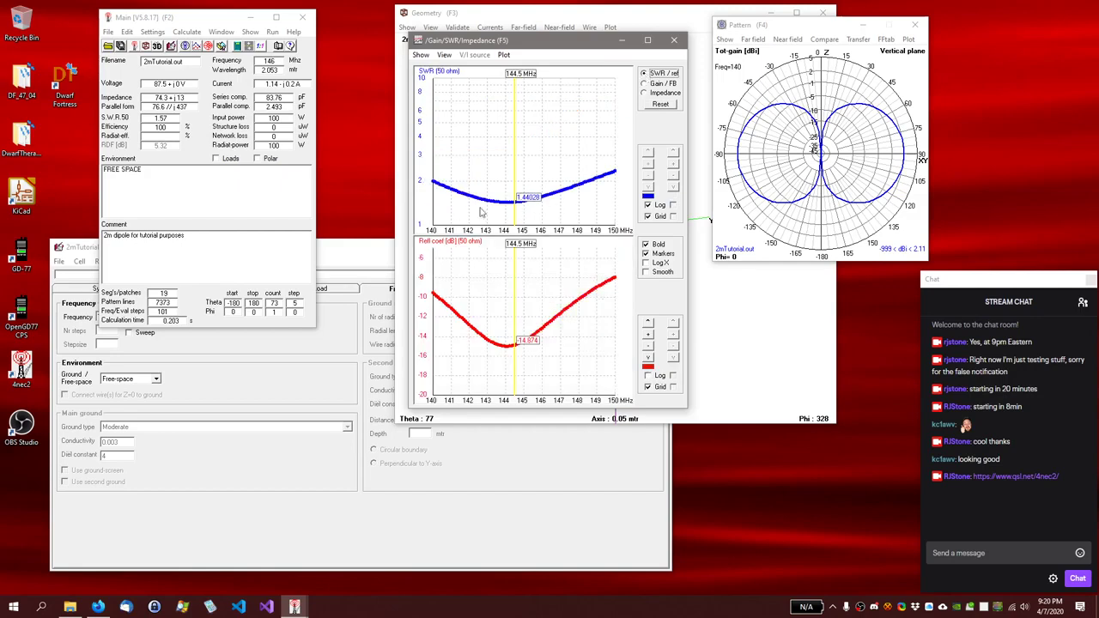
left_click(675, 42)
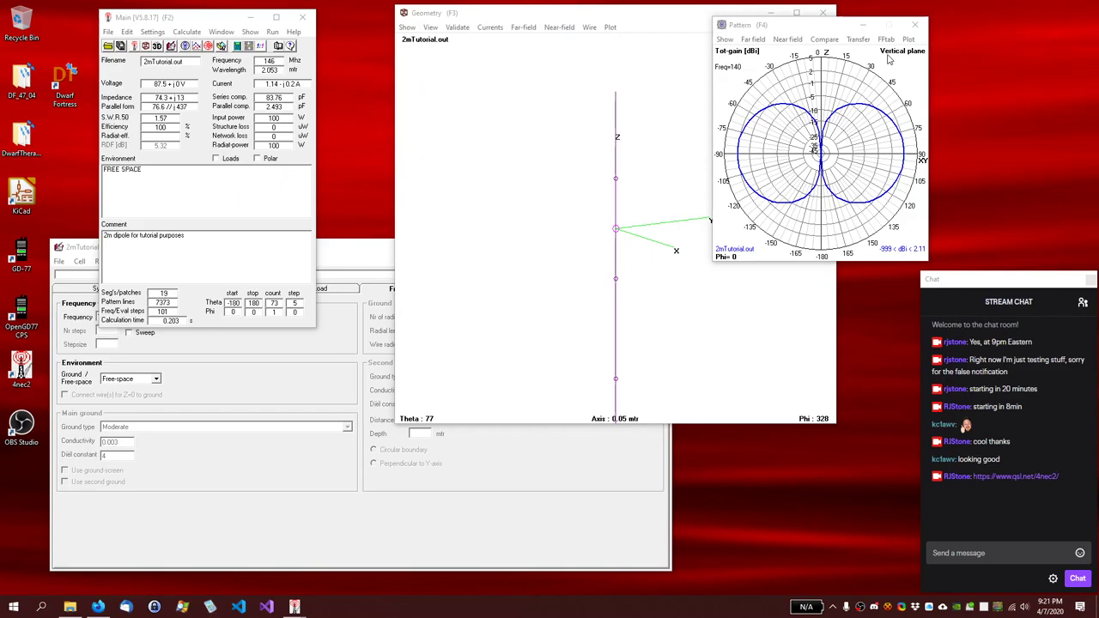
Step: Read the gain on the vertical-plane pattern at several angles, including 70, 90 and 0 degrees
left_click(896, 130)
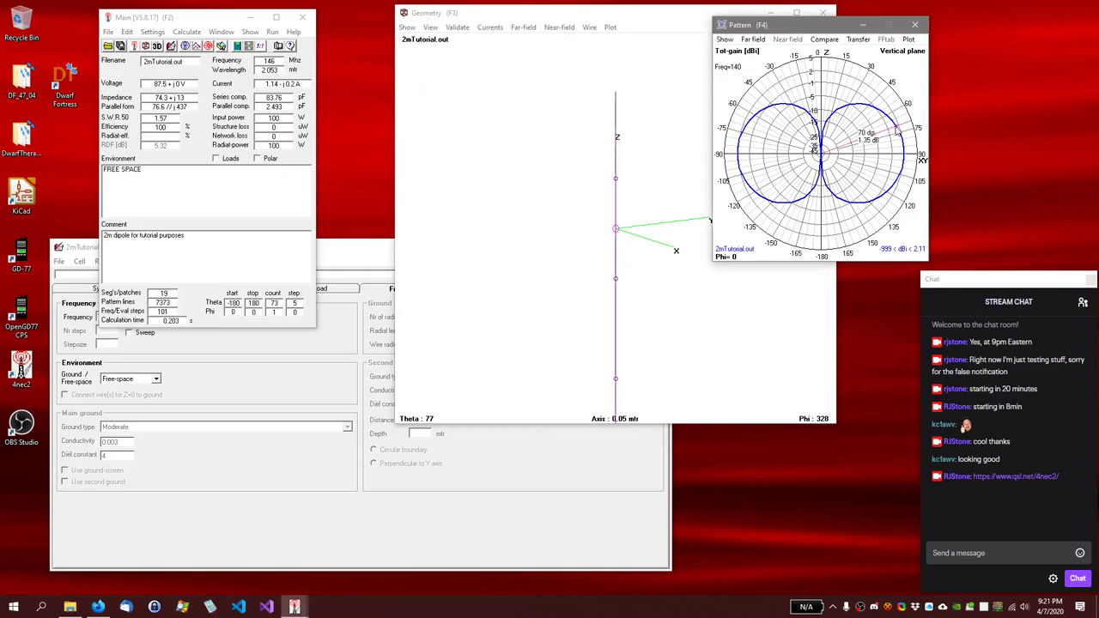
left_click_drag(896, 130, 905, 159)
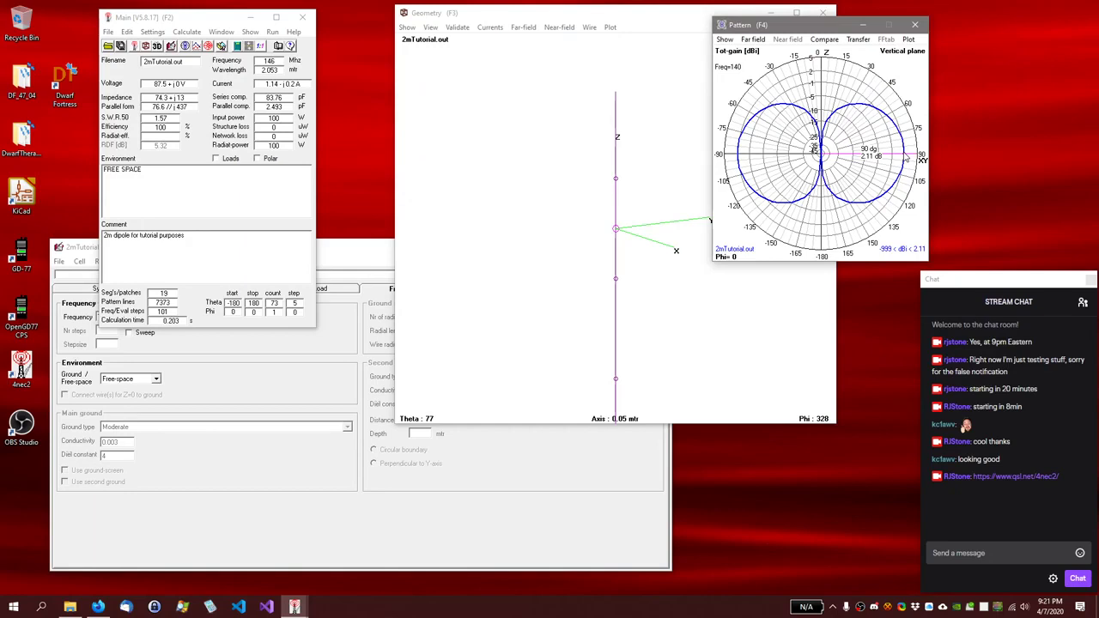
left_click_drag(906, 159, 820, 121)
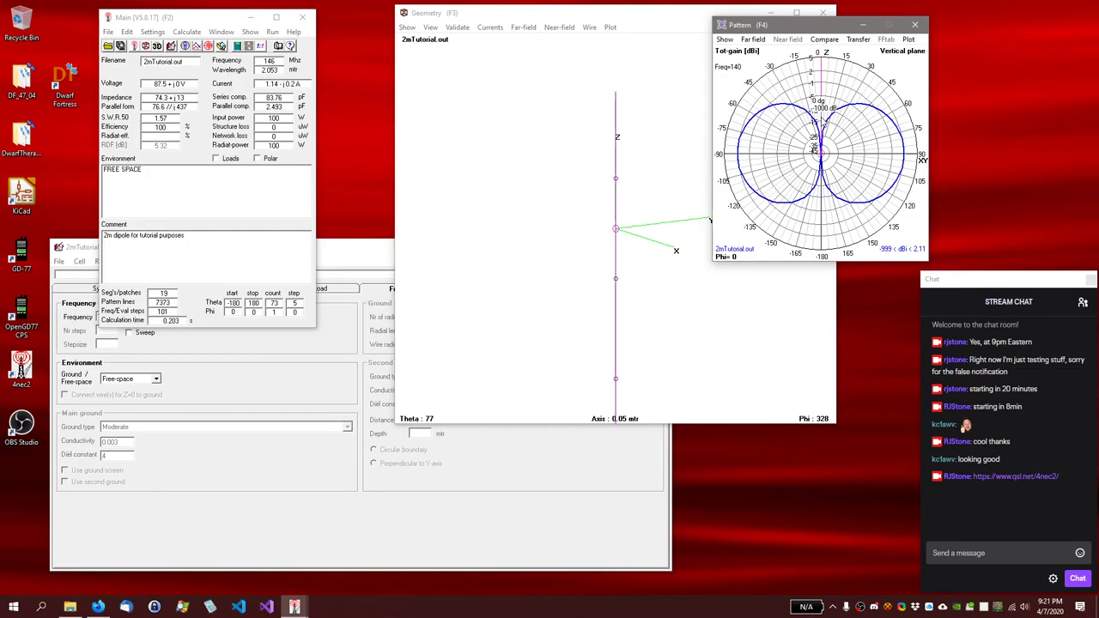
left_click_drag(822, 123, 865, 157)
Step: Try to switch the far-field pattern plot away from the vertical plane
left_click(750, 39)
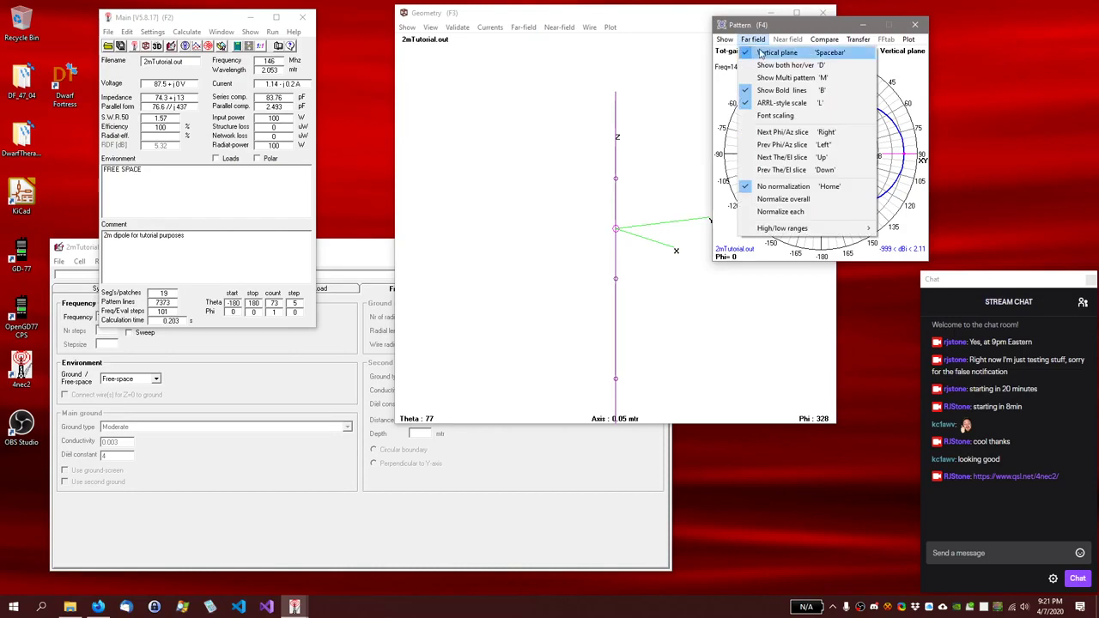
left_click(760, 53)
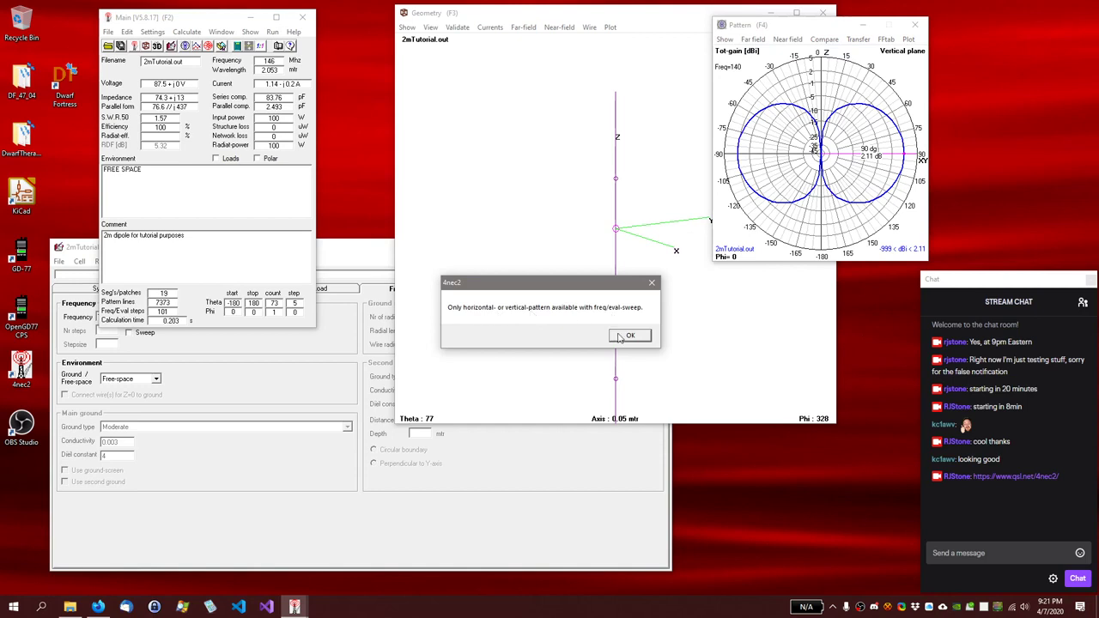
left_click(621, 337)
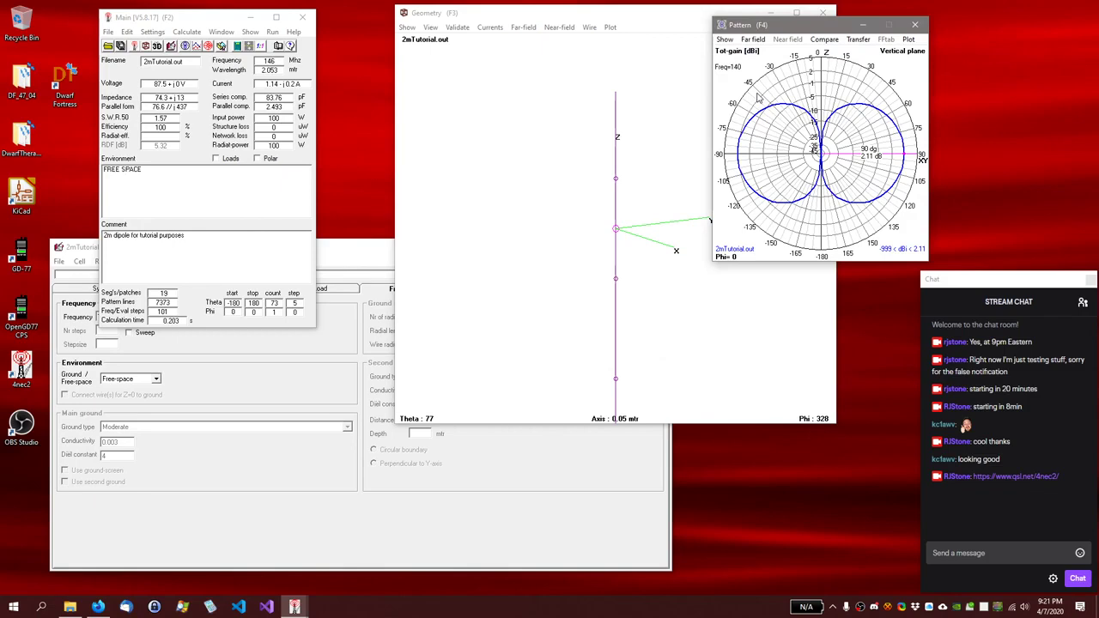
Step: Open the 3D viewer, display the total-gain pattern in multi-color, and examine it from different angles
left_click(221, 34)
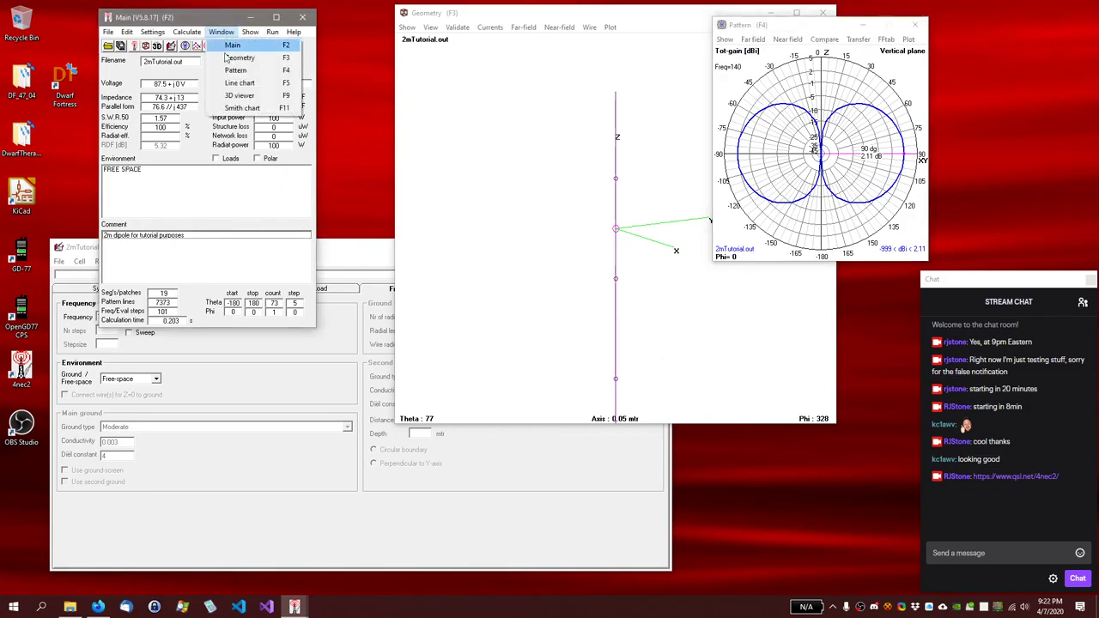
left_click(229, 97)
left_click_drag(317, 95, 515, 100)
left_click_drag(468, 275, 589, 297)
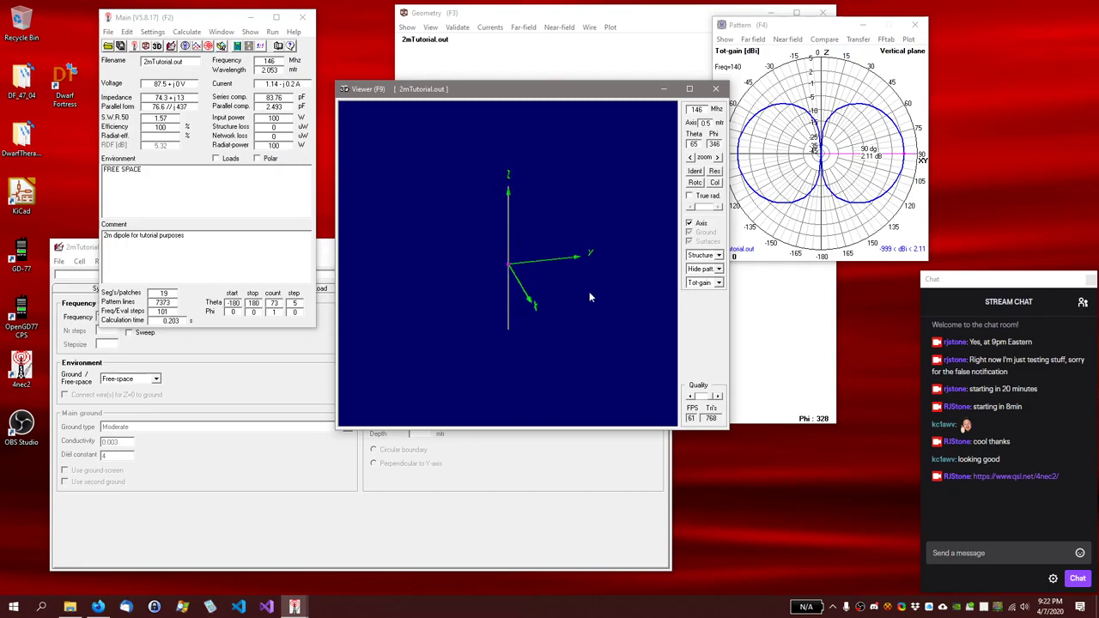
left_click(717, 270)
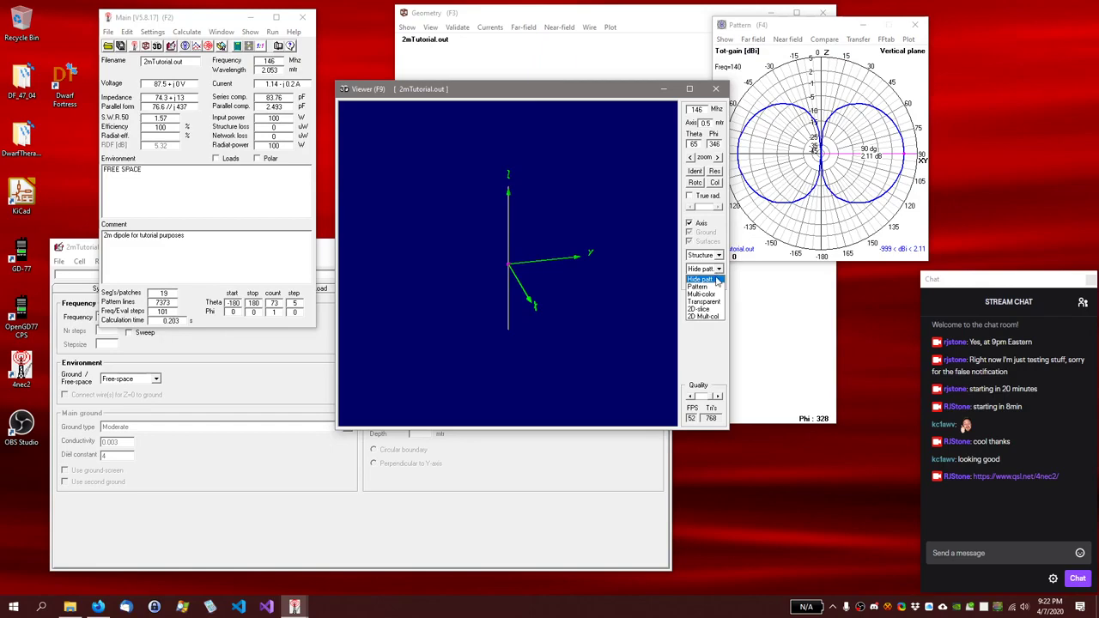
left_click(715, 295)
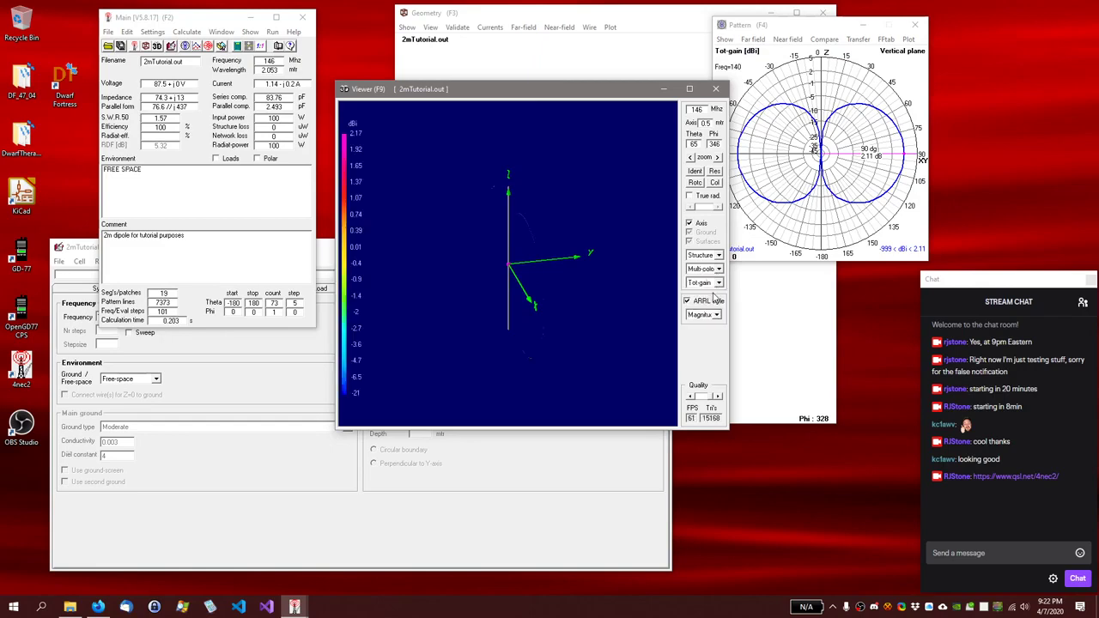
left_click_drag(429, 331, 532, 331)
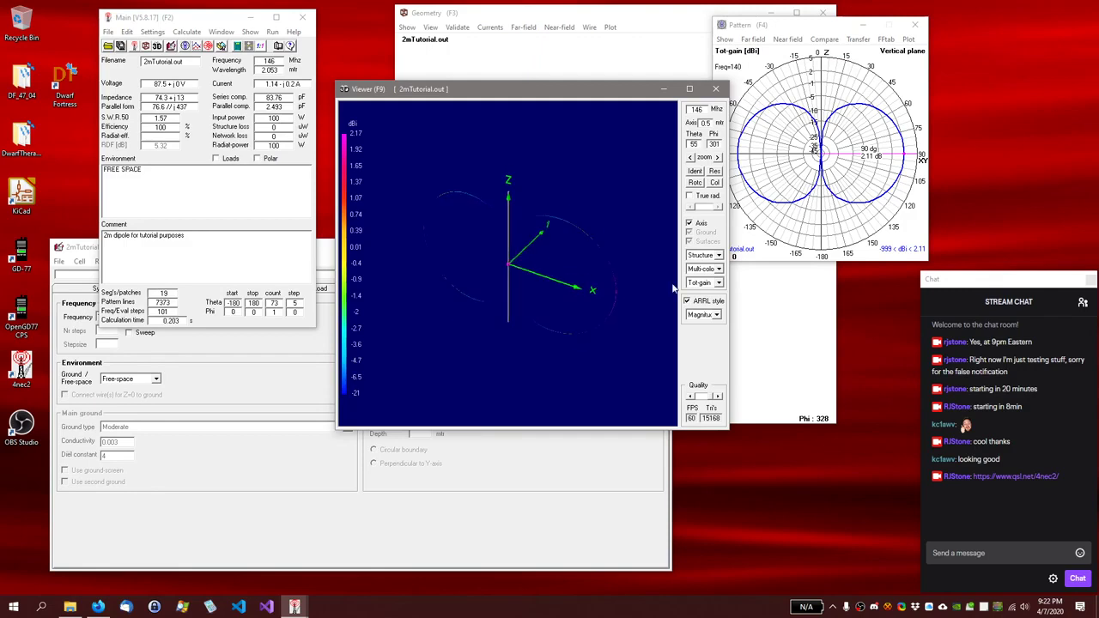
Step: Display the 3D pattern as transparent, inspect it, and close the viewer to return to the model editor
left_click(718, 268)
left_click(687, 301)
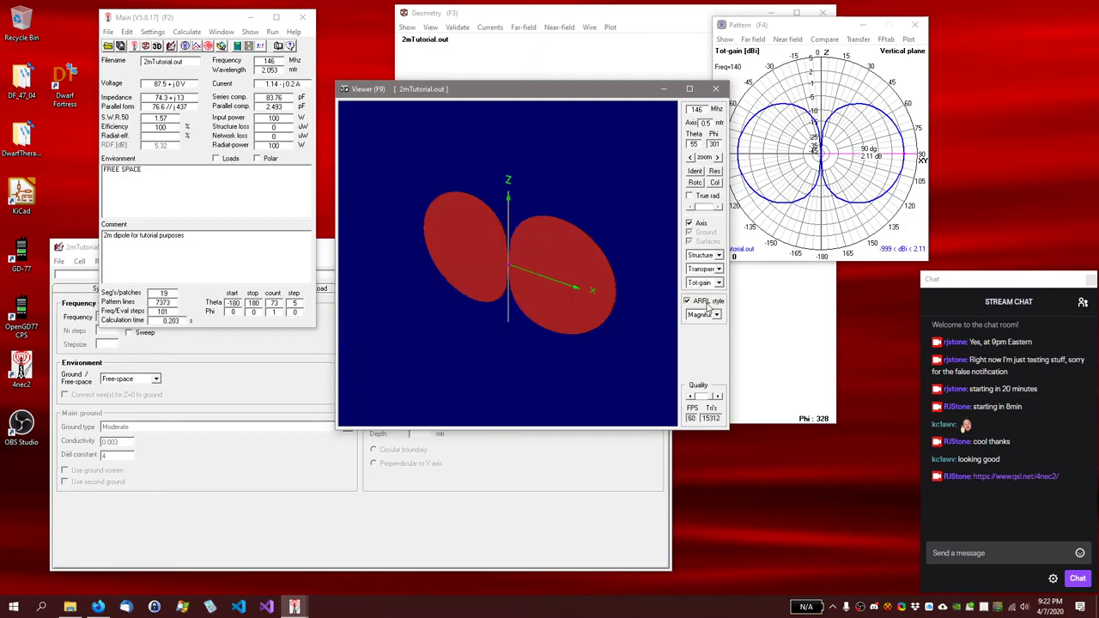
mouse_move(492, 338)
left_mouse_down()
mouse_move(524, 351)
mouse_move(513, 337)
mouse_move(428, 320)
mouse_move(436, 346)
mouse_move(516, 345)
mouse_move(495, 372)
mouse_move(475, 363)
mouse_move(483, 343)
left_mouse_up()
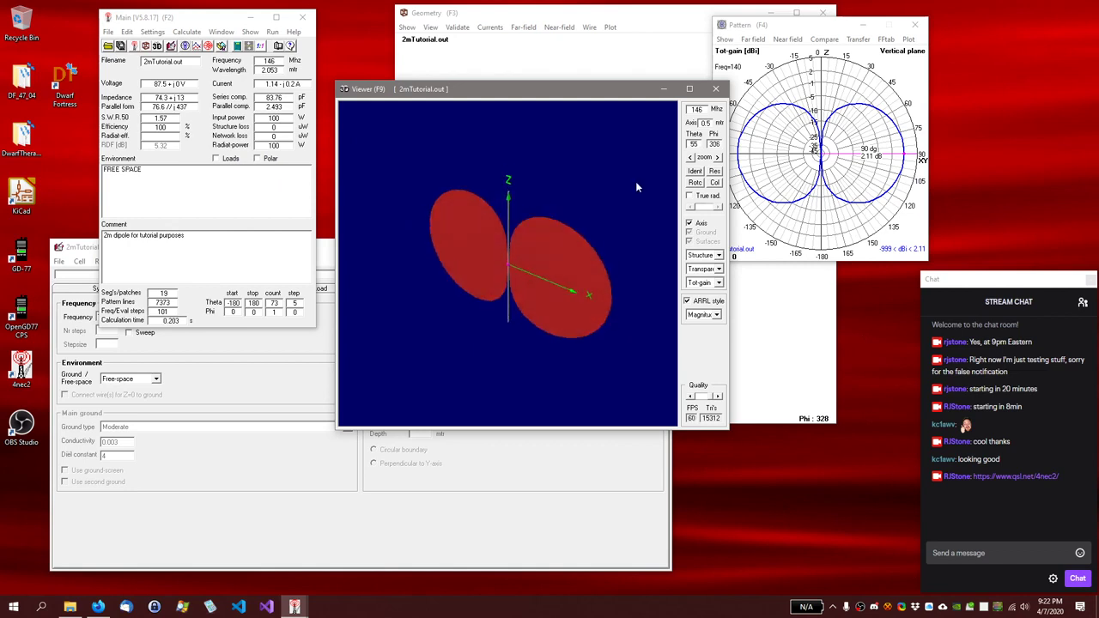
left_click(716, 89)
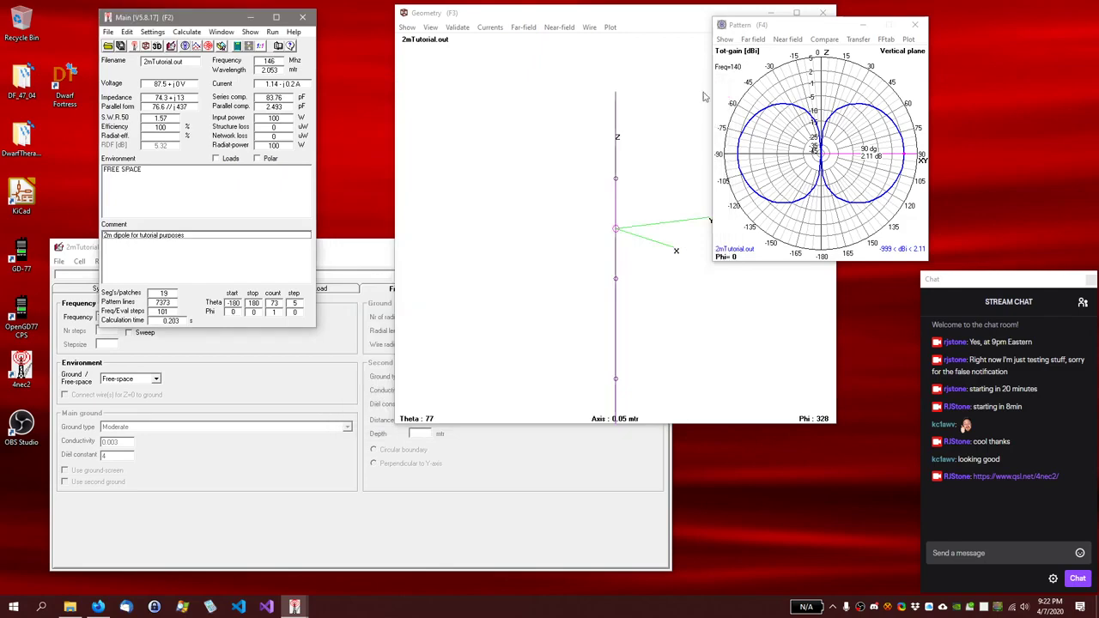
left_click(359, 255)
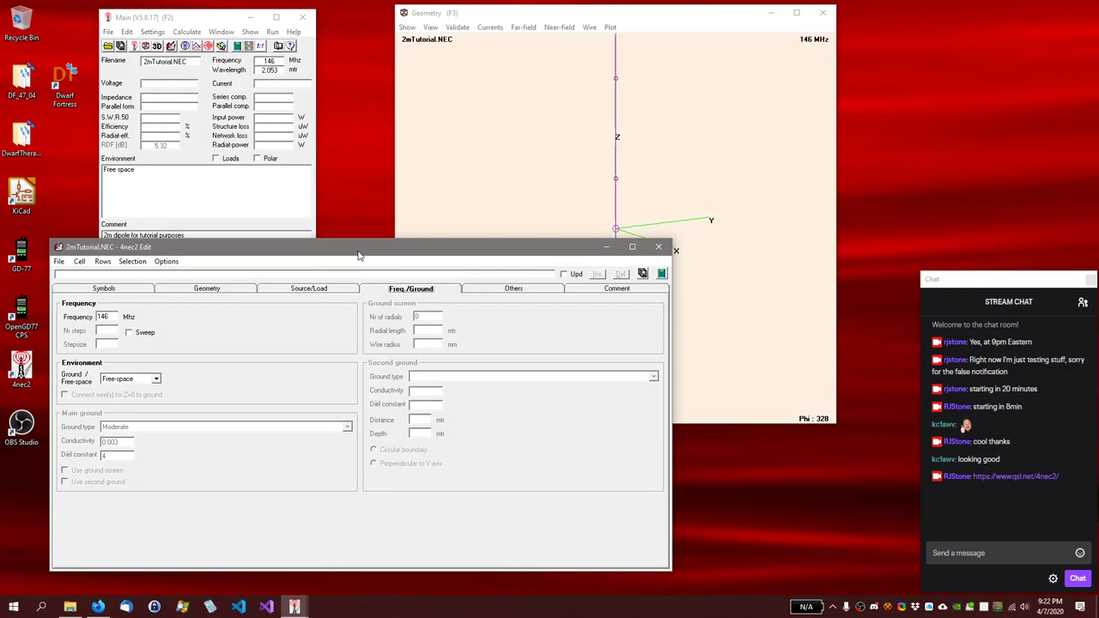
Step: Generate a full far-field pattern at 146 MHz with 5-degree resolution, without E-field distance
left_click(220, 33)
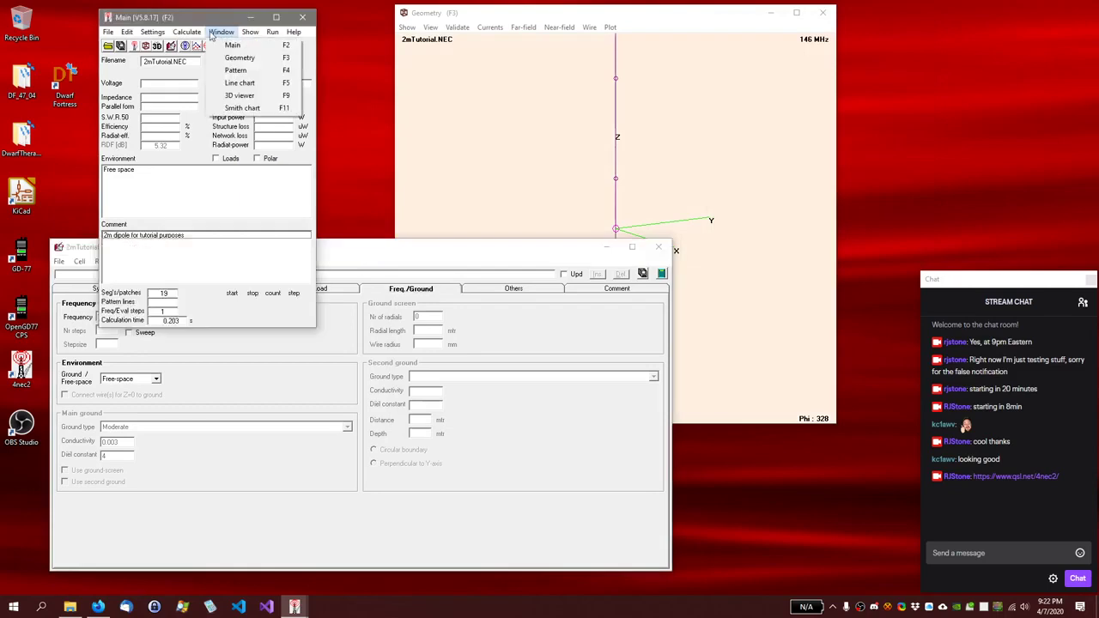
mouse_move(187, 32)
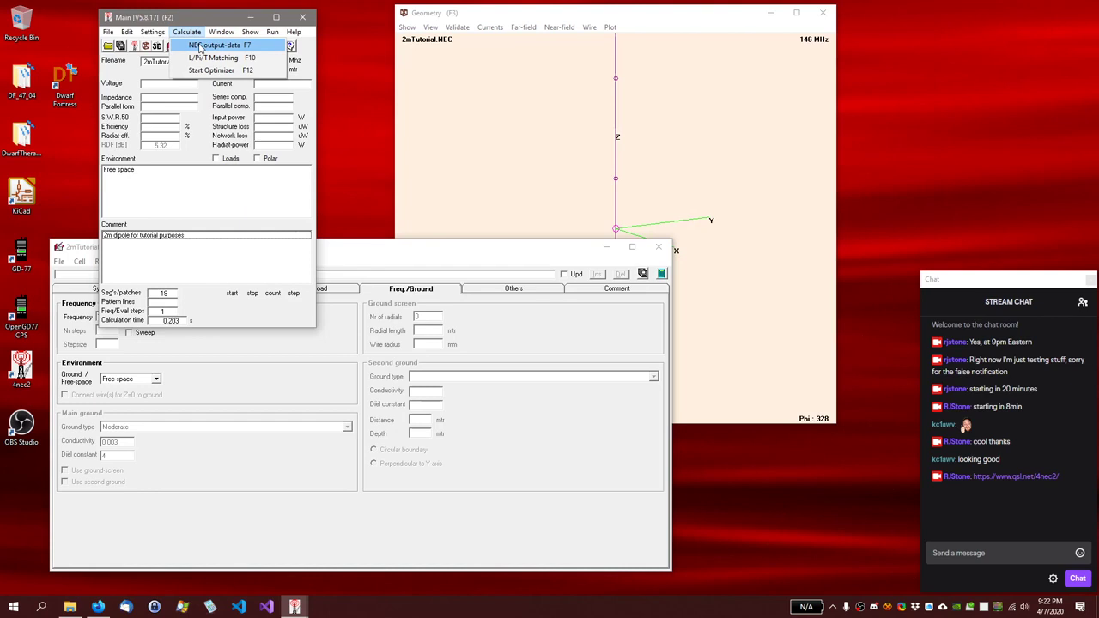
left_click(200, 47)
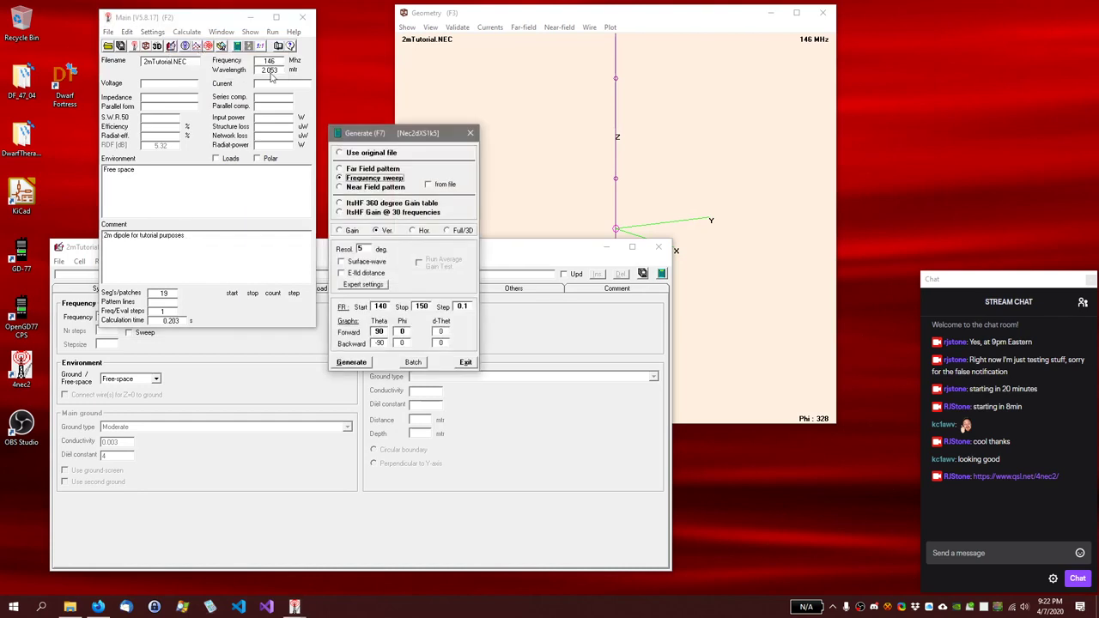
left_click(364, 170)
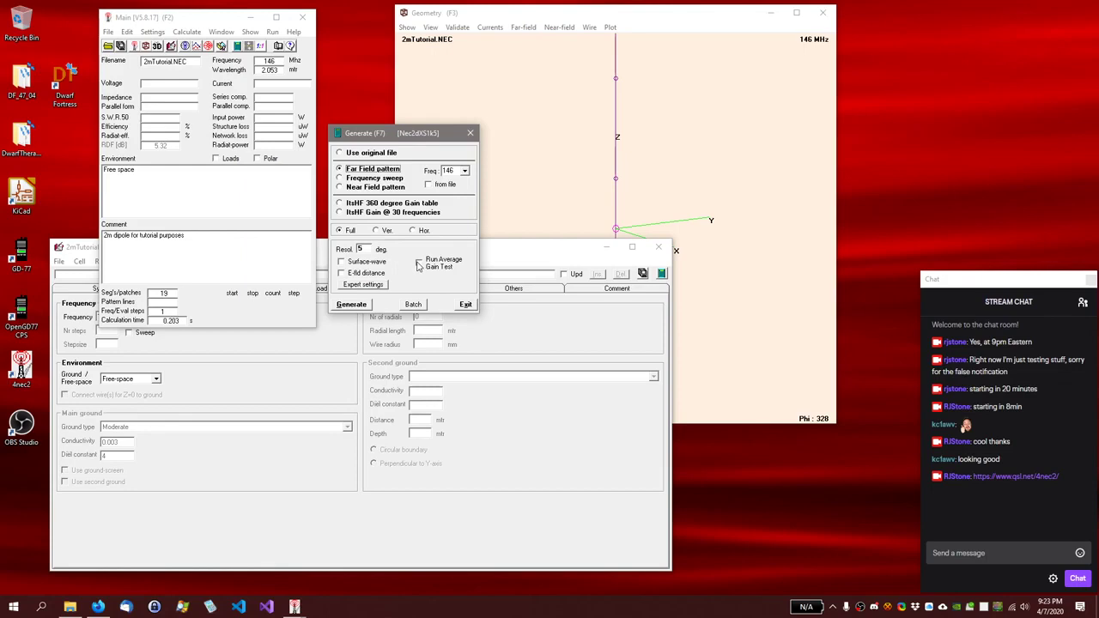
left_click(341, 273)
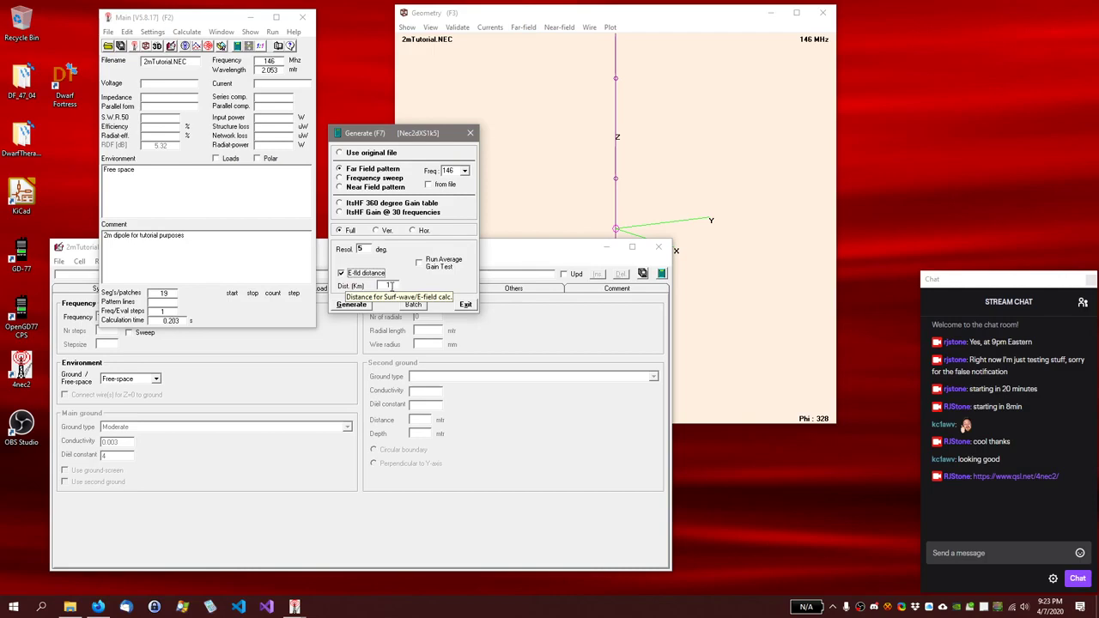
left_click(341, 273)
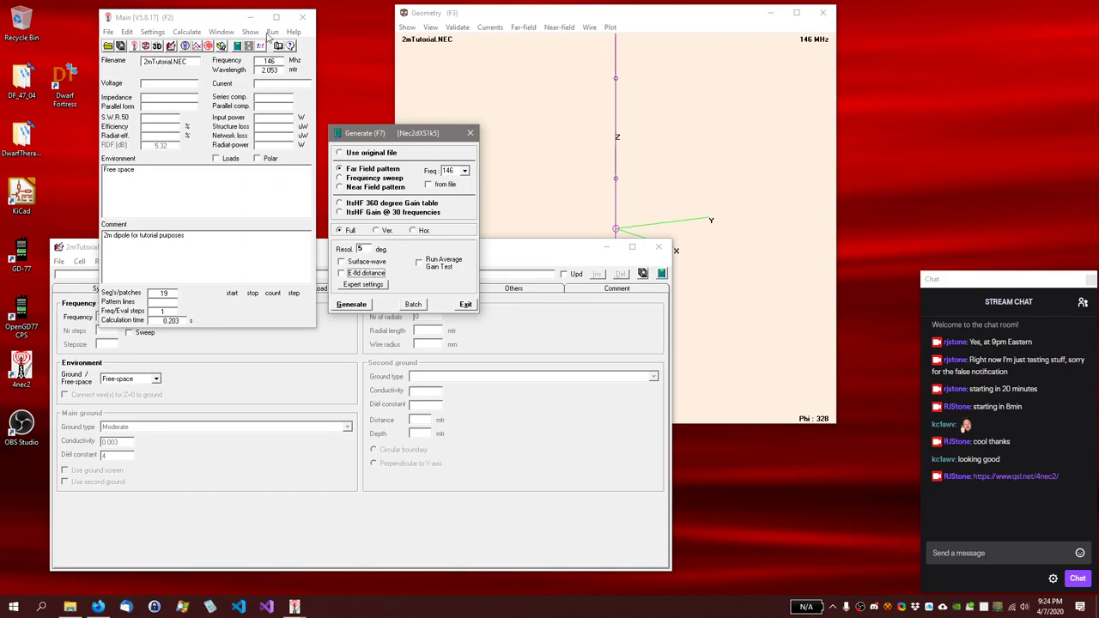
left_click(191, 60)
left_click(351, 305)
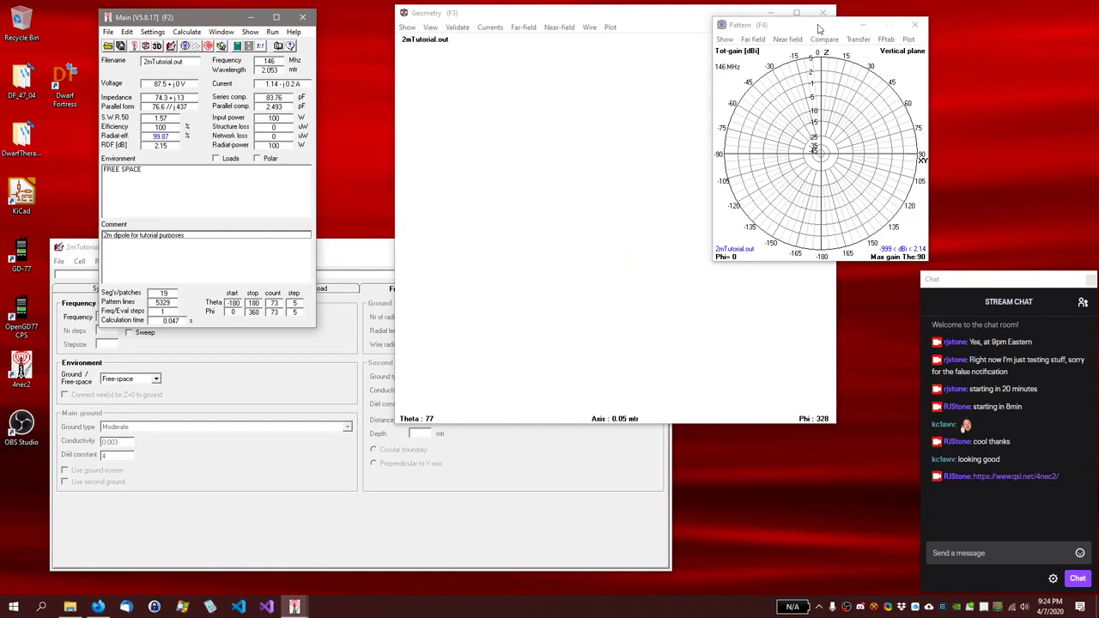
Step: Show both the horizontal and vertical planes of the total-gain far-field pattern in the Pattern window
left_click_drag(818, 28, 956, 17)
left_click(889, 29)
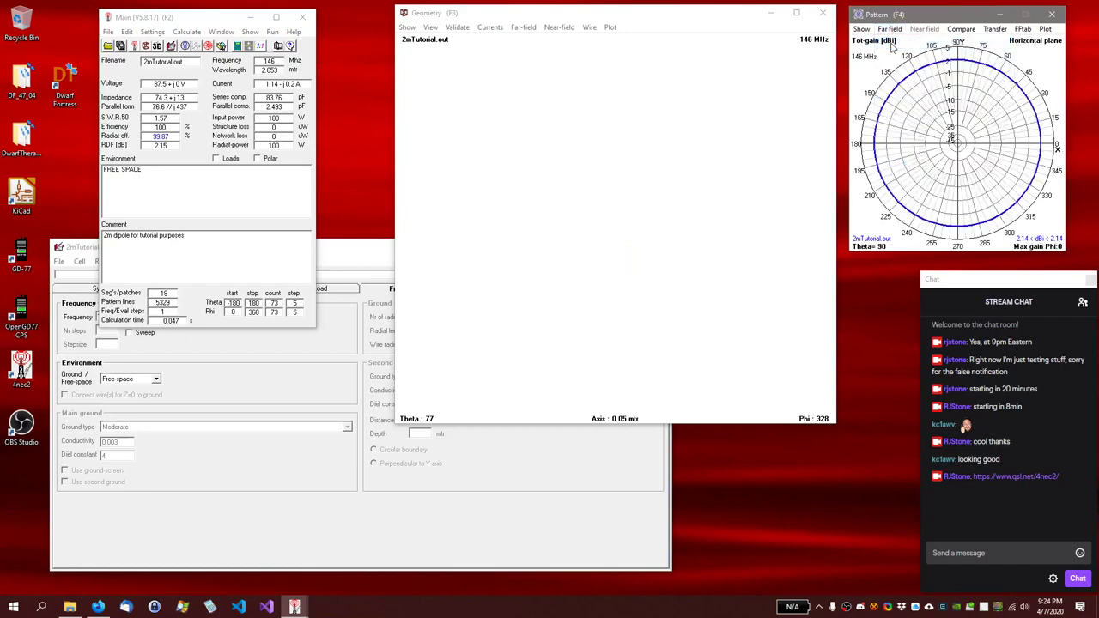
left_click(890, 45)
left_click(889, 28)
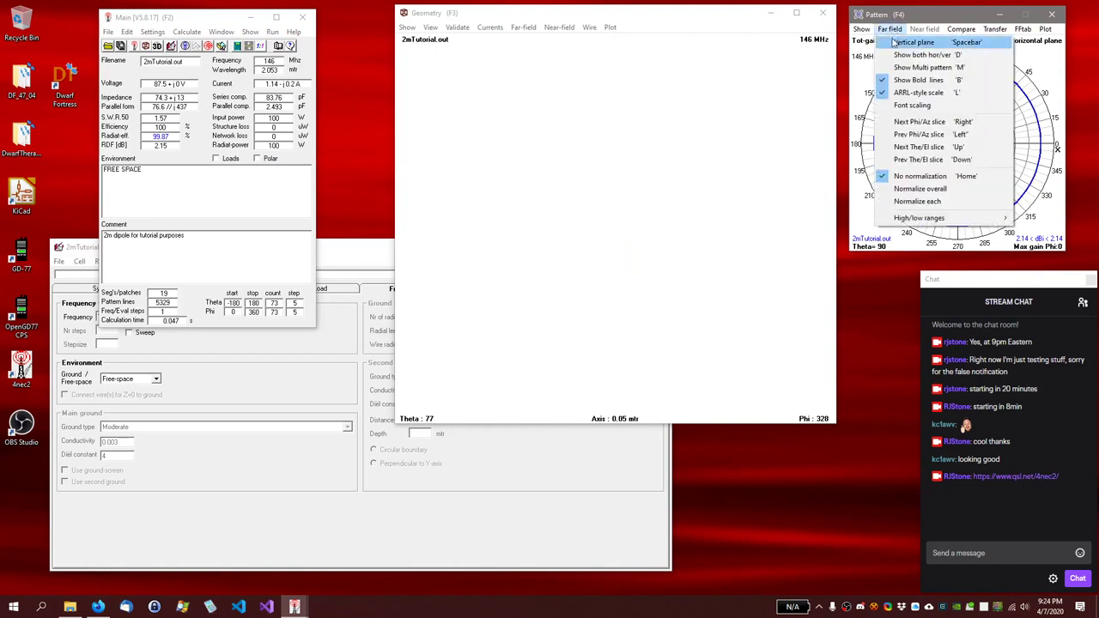
left_click(893, 45)
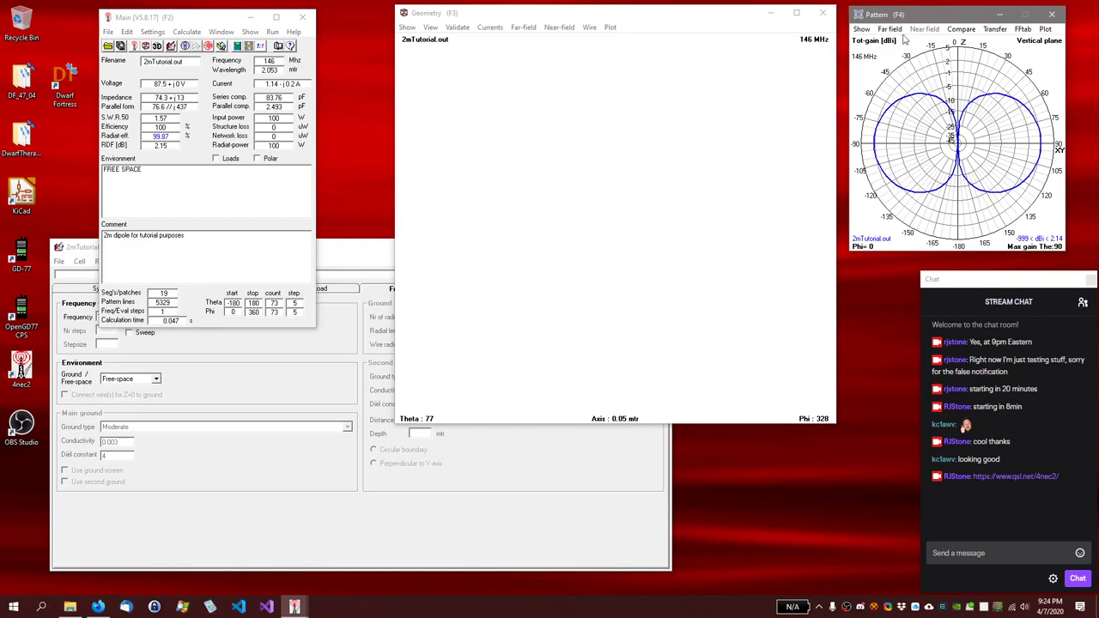
left_click(893, 29)
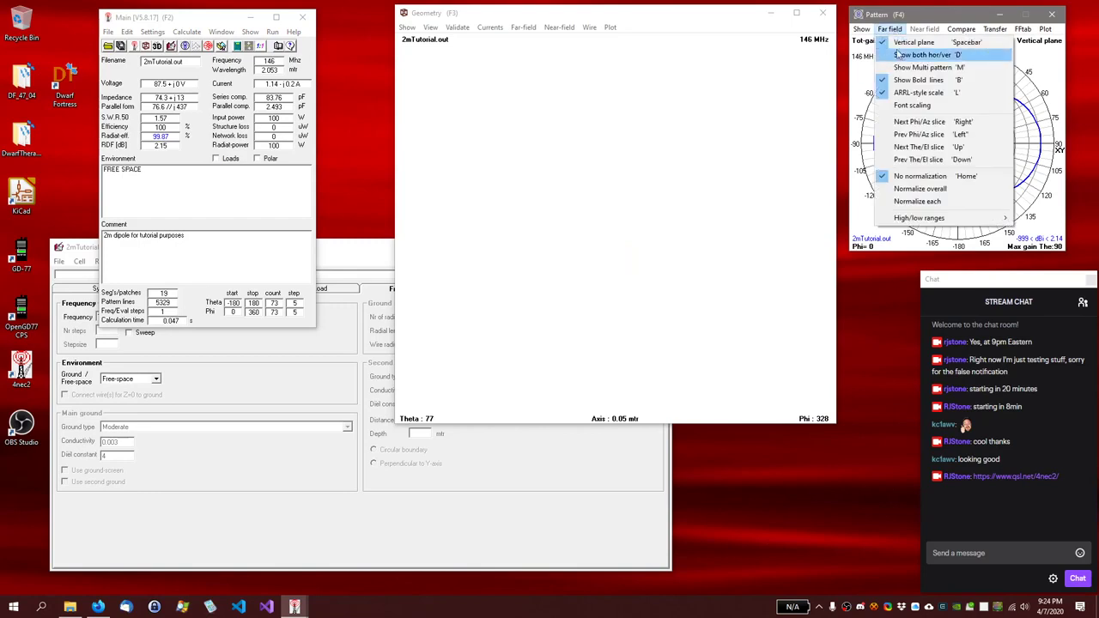
left_click(899, 56)
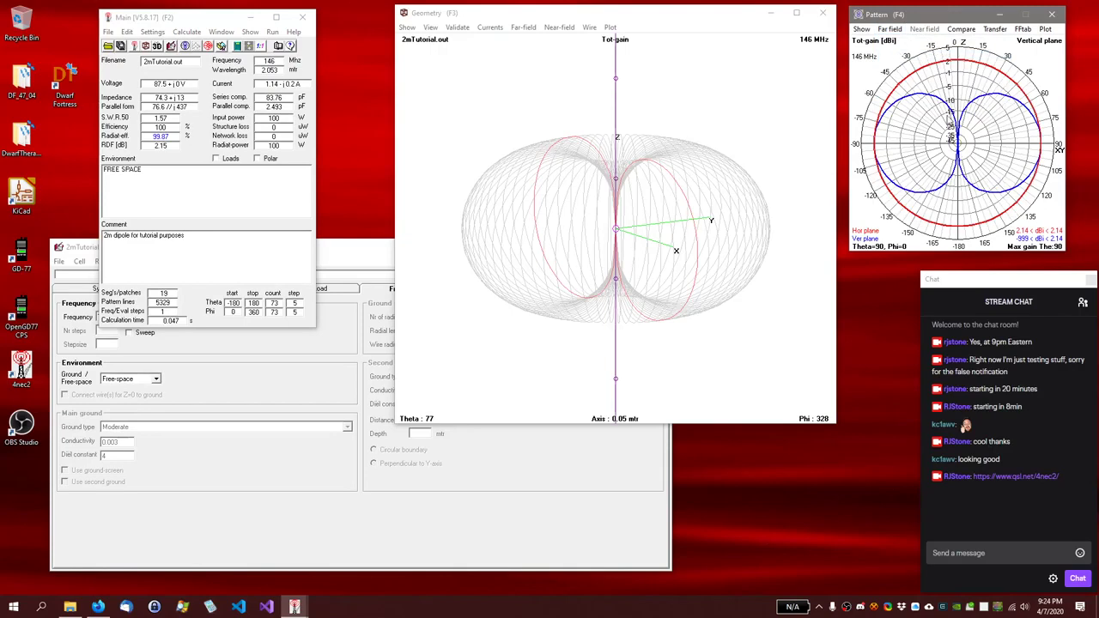
left_click(723, 121)
left_click_drag(723, 121, 685, 126)
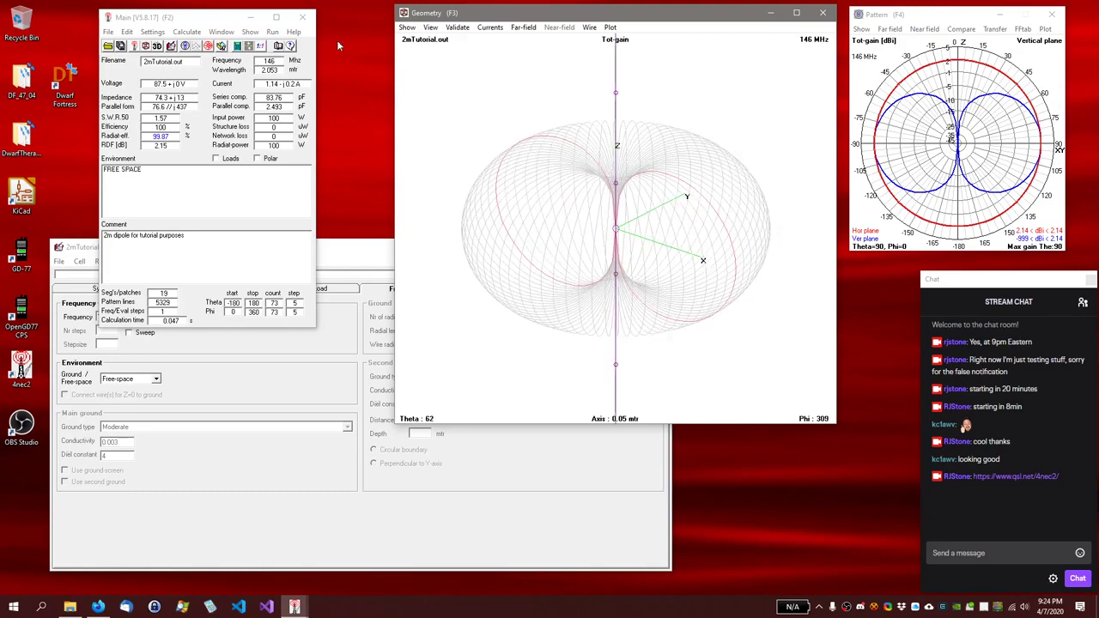
Step: Display the newly generated full pattern in multi-color in the 3D viewer and look at it from above
left_click(220, 32)
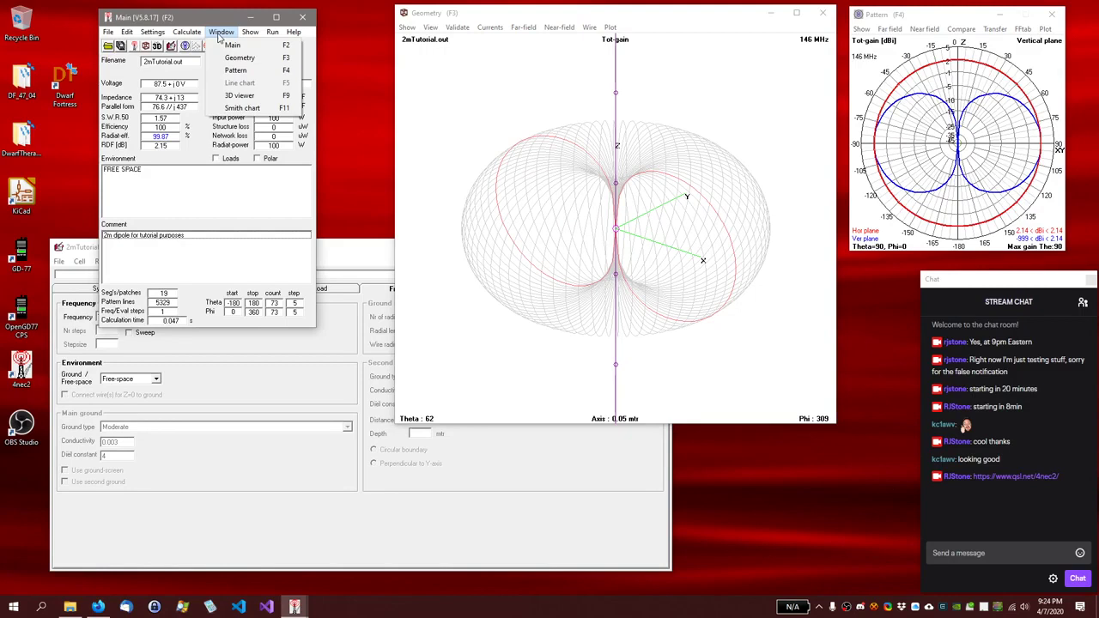
left_click(239, 95)
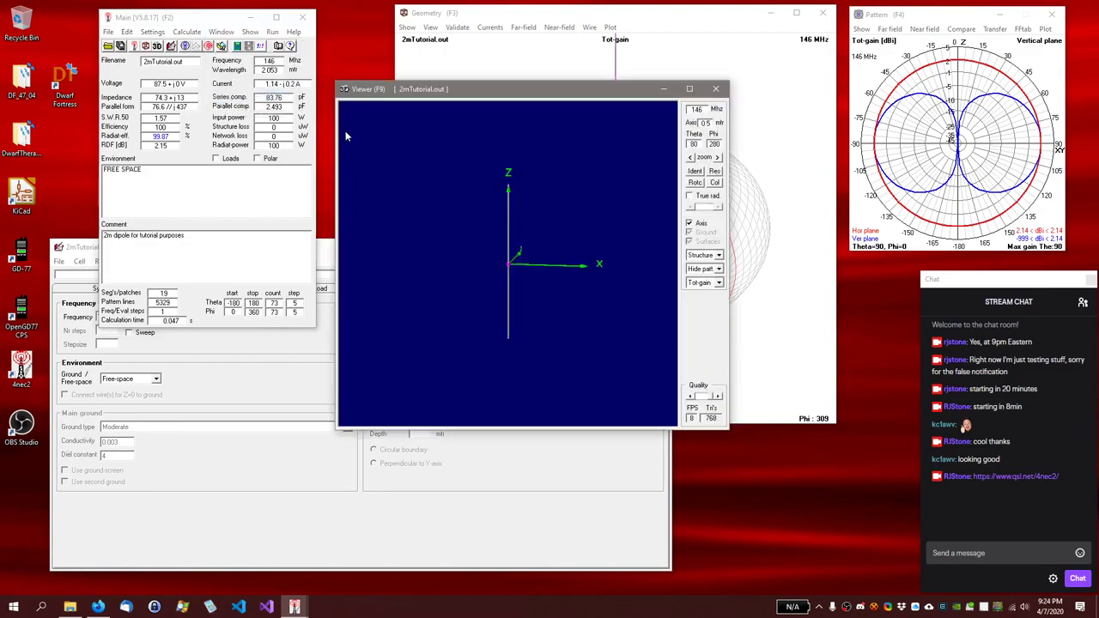
left_click(720, 270)
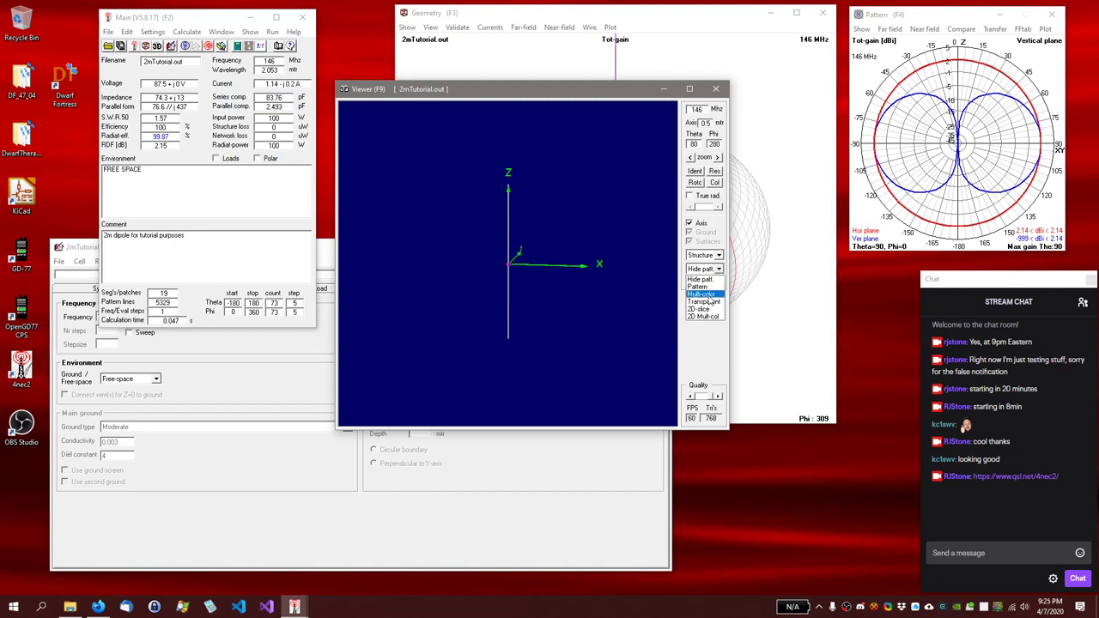
left_click(708, 295)
left_click_drag(613, 216, 632, 238)
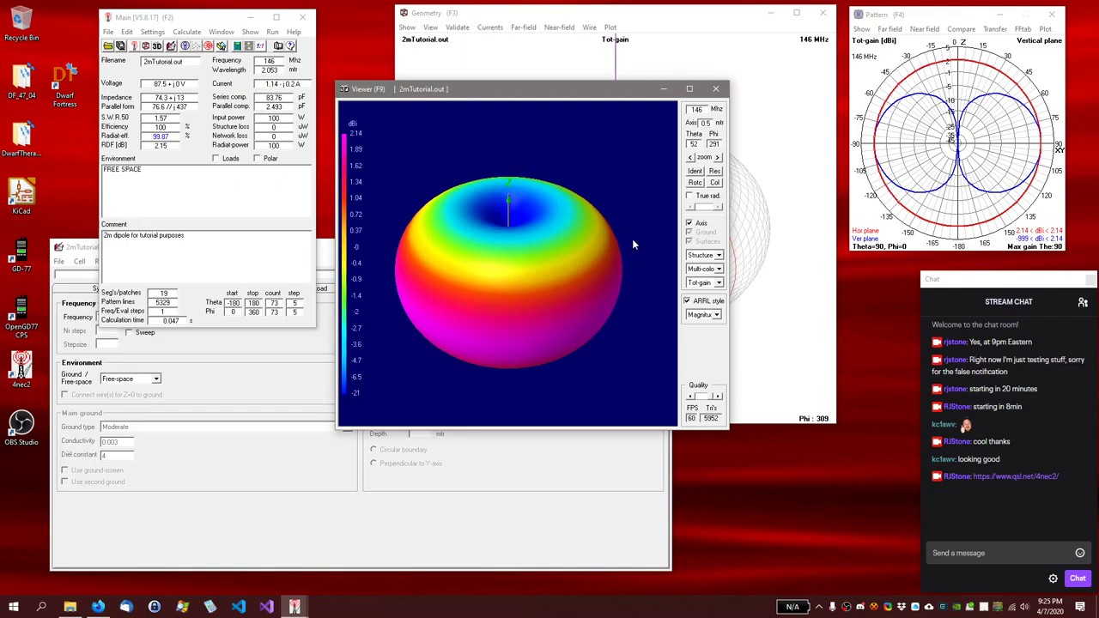
Step: Switch the 3D total-gain pattern to transparent, examine it from several angles, and close the viewer
left_click(718, 270)
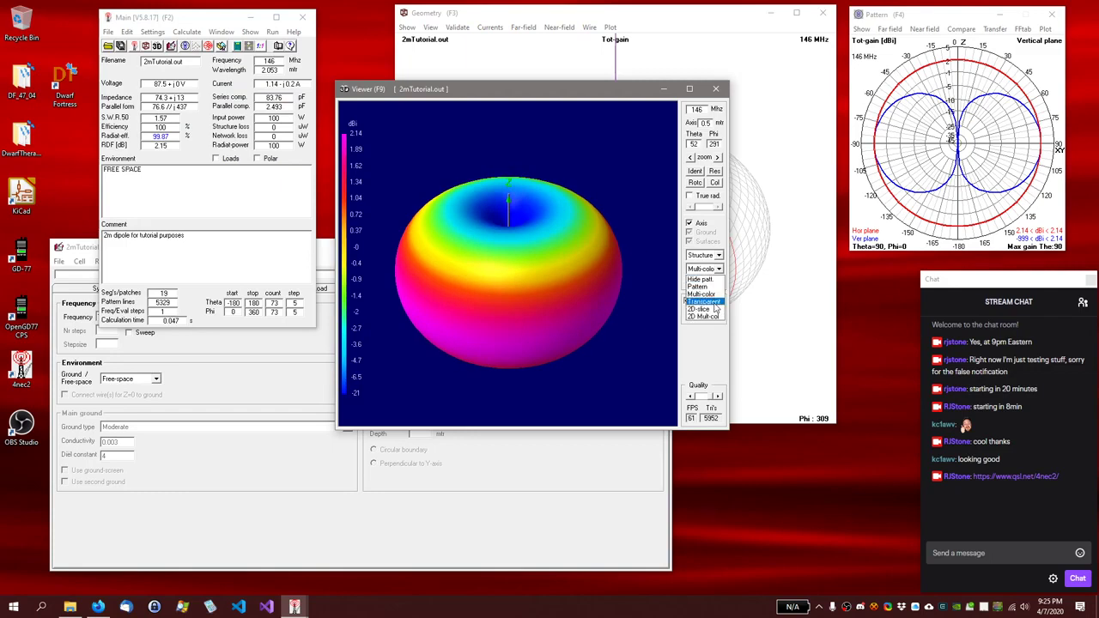
left_click(716, 308)
left_click_drag(627, 261, 321, 282)
left_click_drag(456, 299, 539, 296)
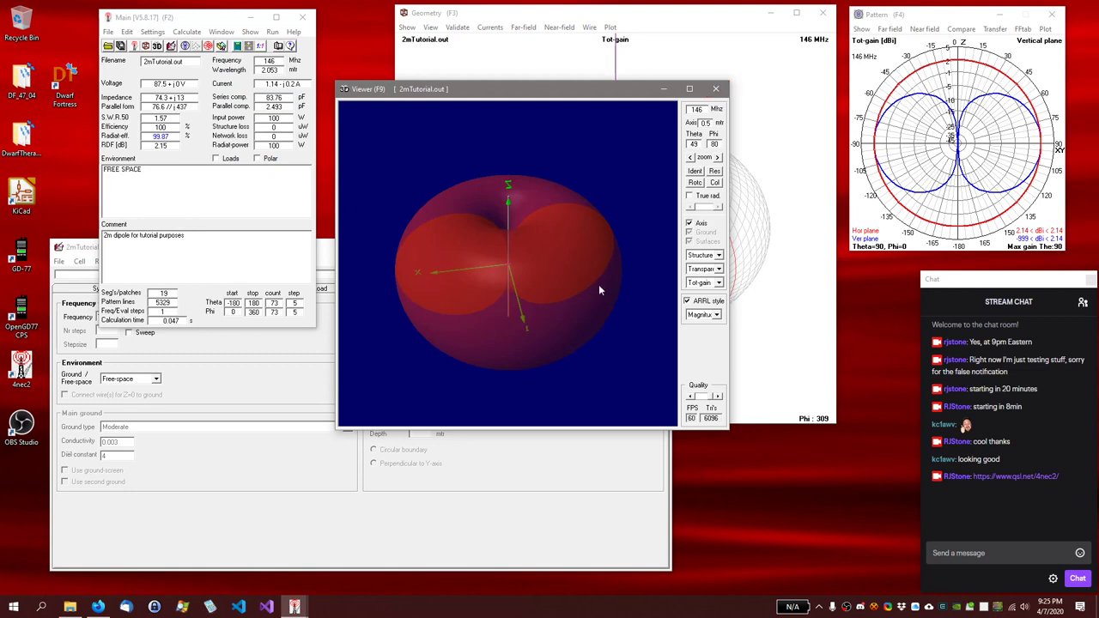
left_click_drag(599, 284, 566, 313)
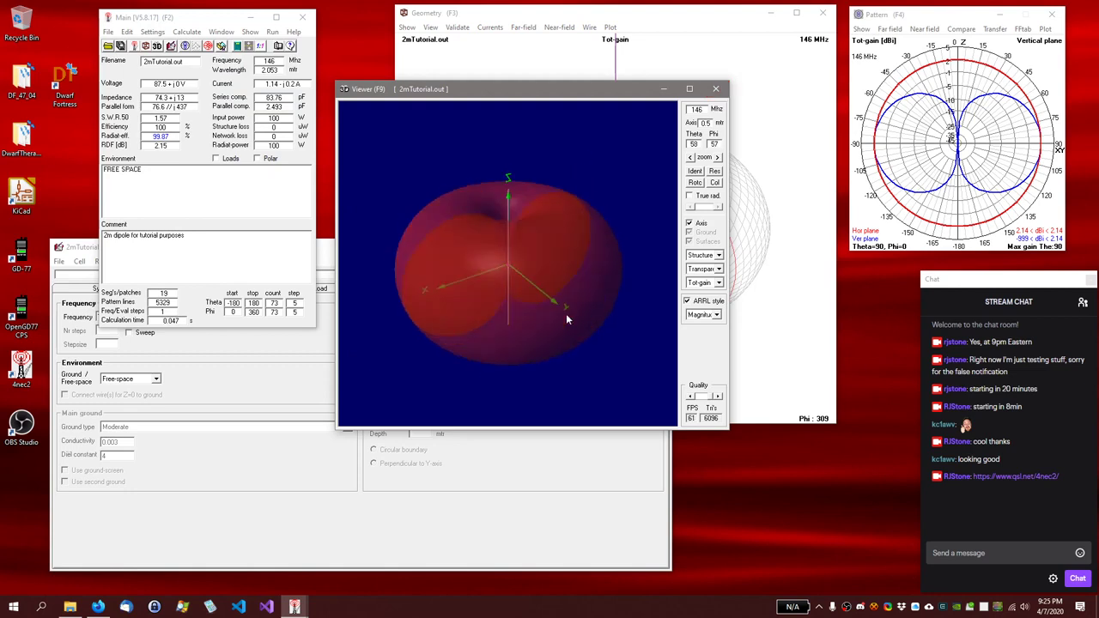
left_click(719, 91)
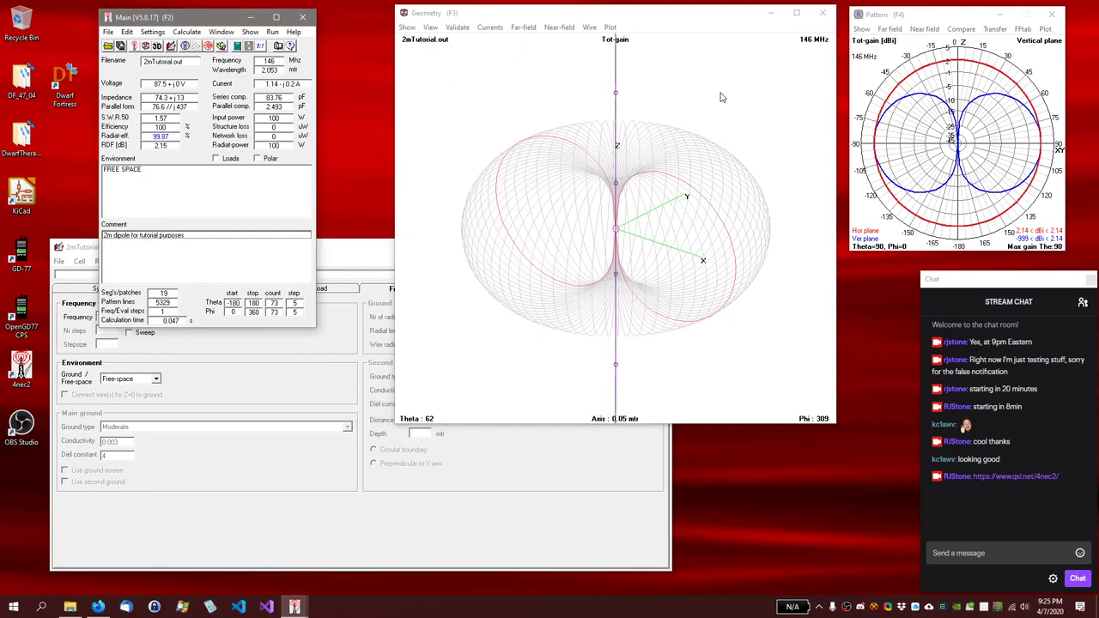
Step: Define the symbol Len=1 in the model editor with the comment "length of dipole"
left_click(364, 254)
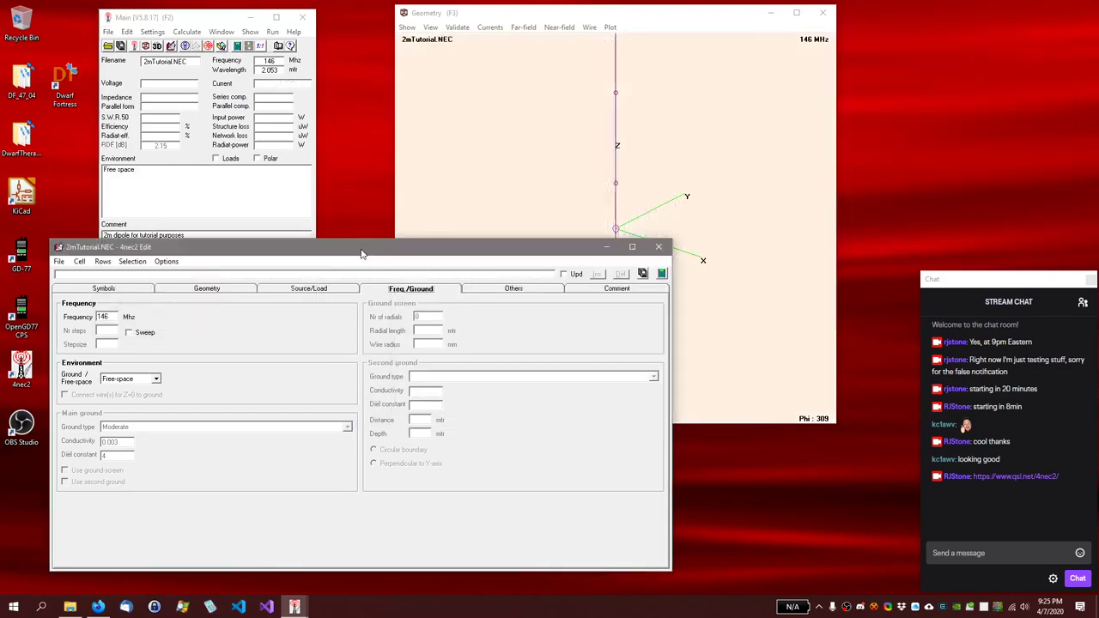
left_click(194, 290)
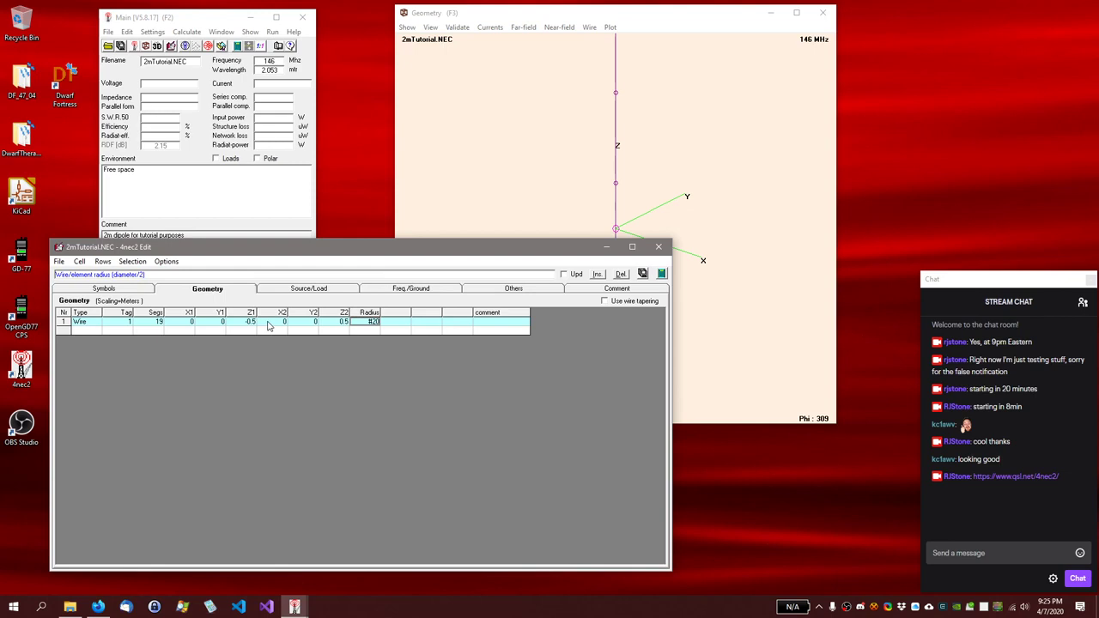
left_click(105, 290)
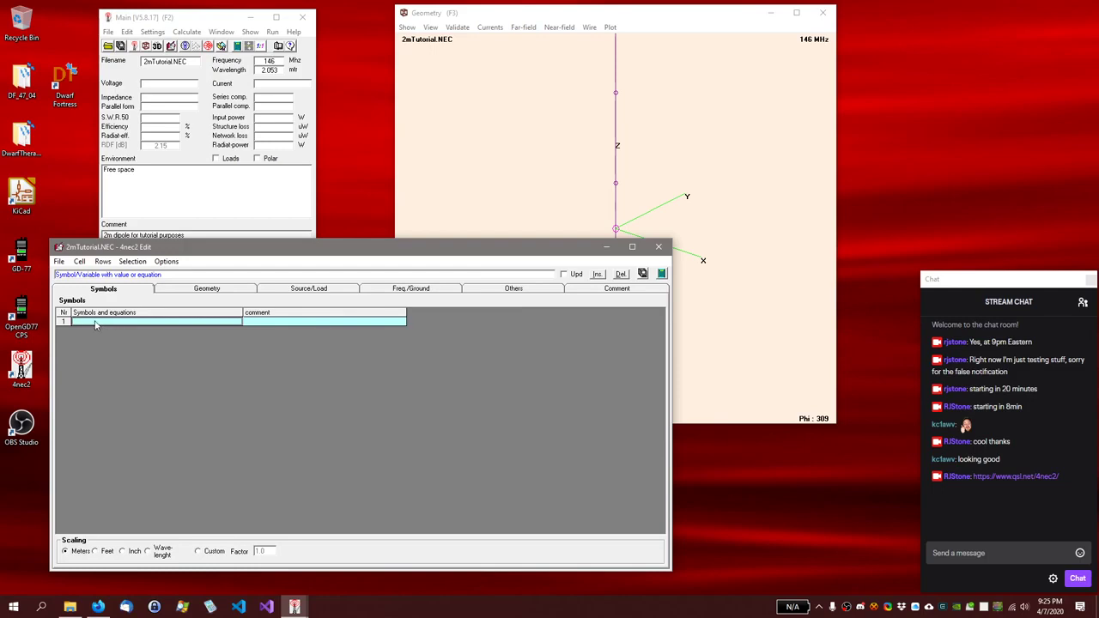
left_click(95, 325)
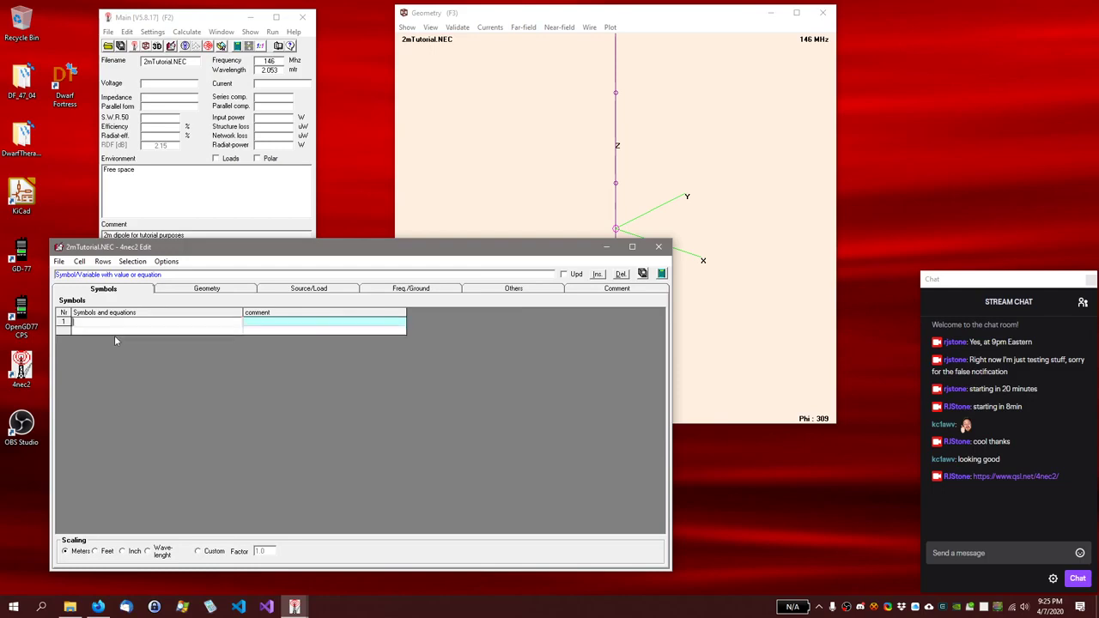
type("Len=1")
key("Return")
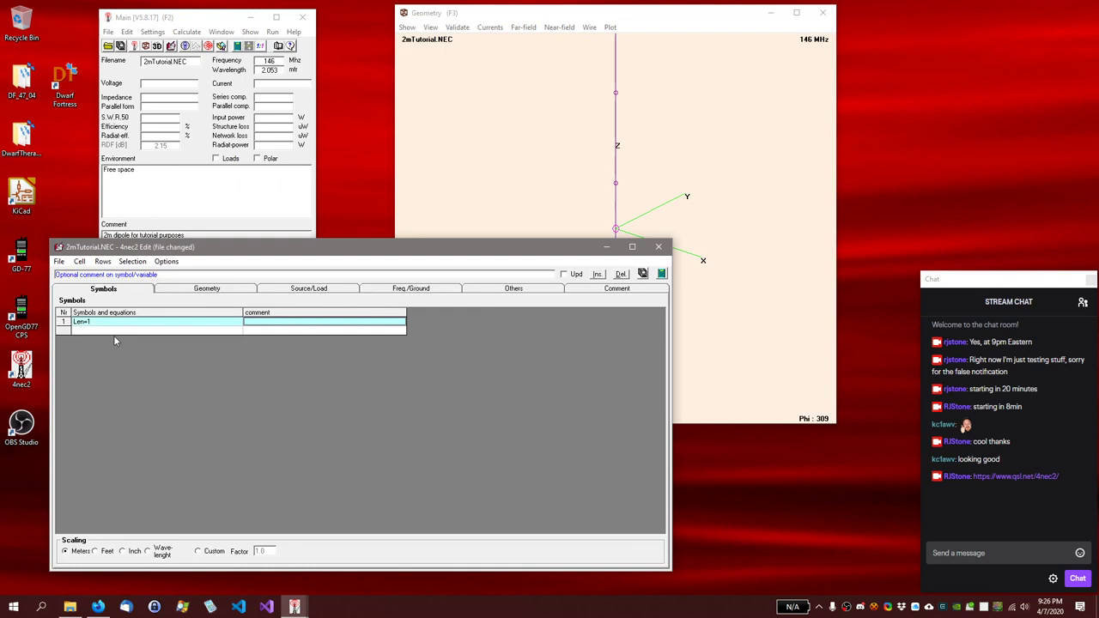
type("length")
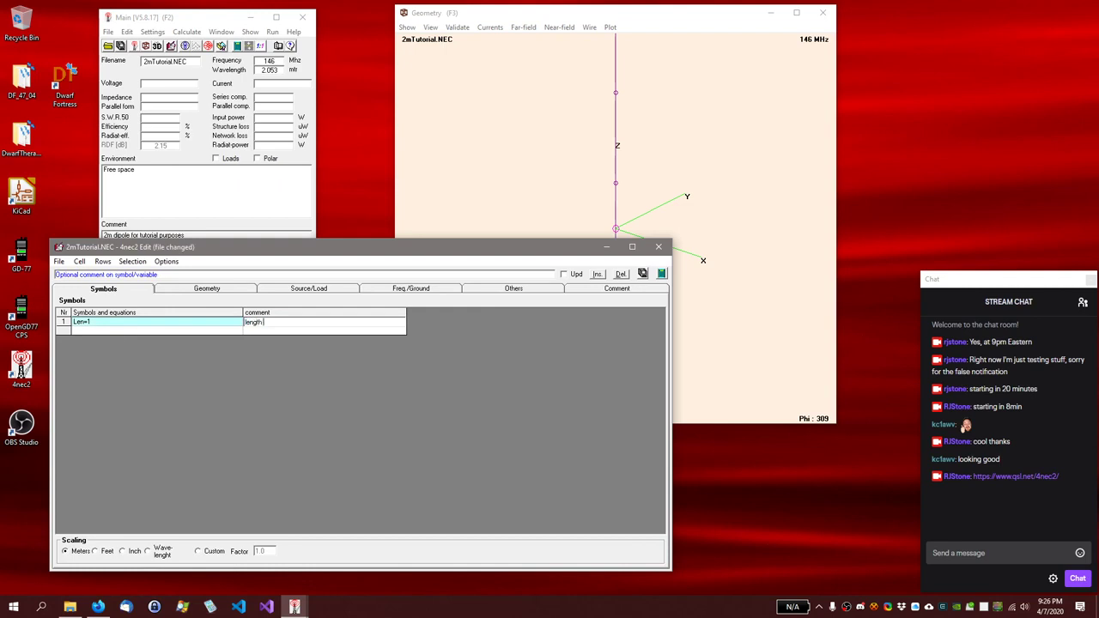
type(" of dipole")
key("Return")
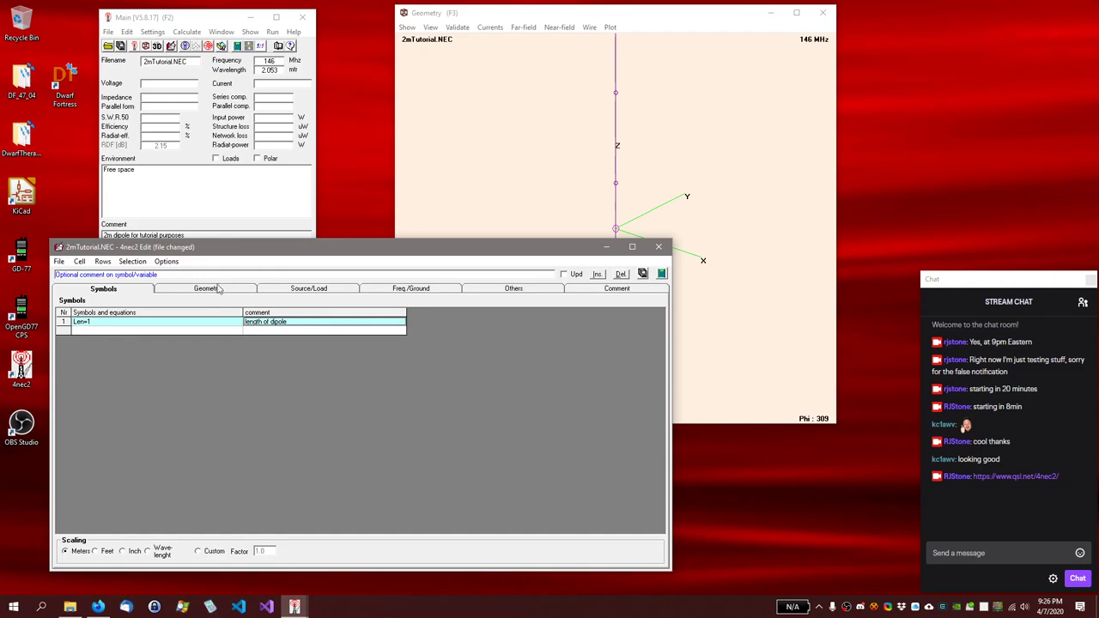
Step: Set the dipole wire's Z1 coordinate to the expression -(Len/2)
left_click(292, 293)
left_click(225, 291)
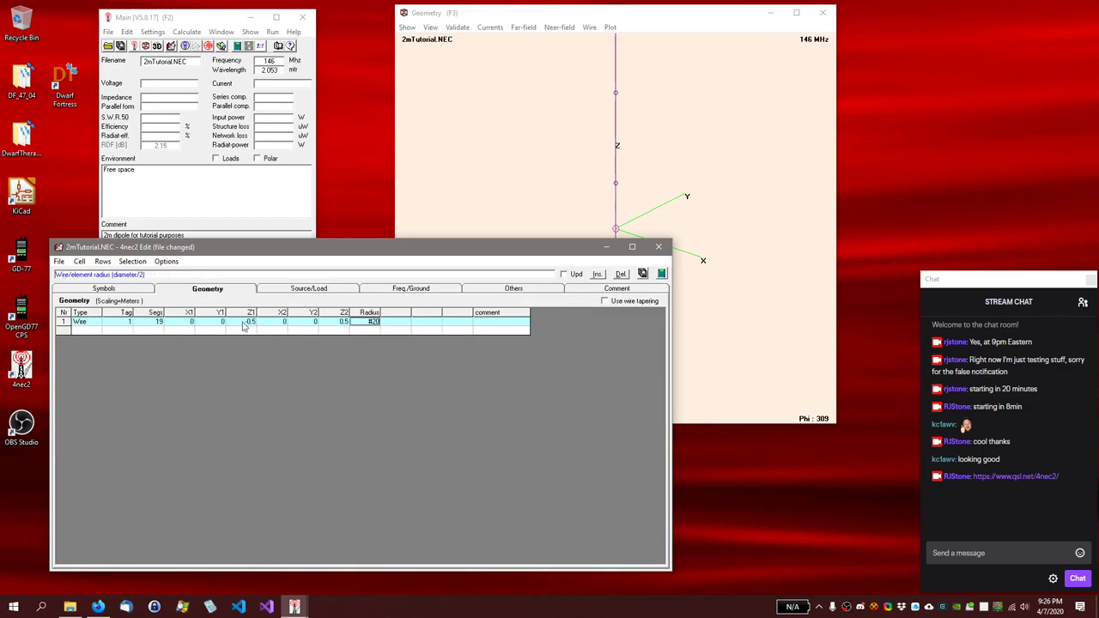
left_click(244, 322)
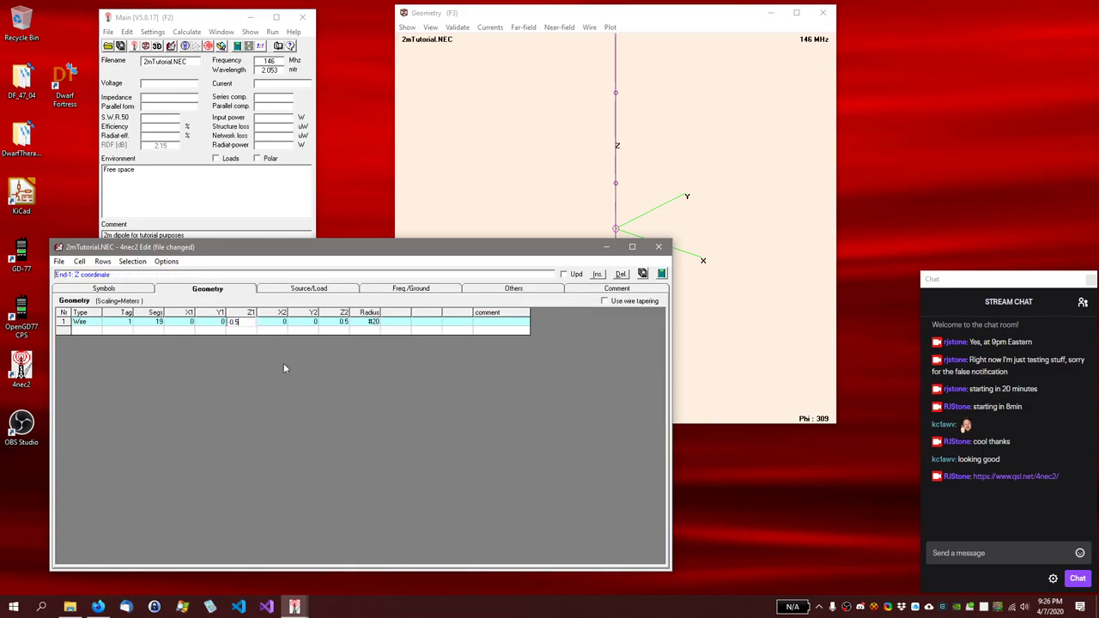
key("BackSpace")
key("BackSpace")
key("BackSpace")
key("BackSpace")
type("-(Len/2)")
Step: Set the dipole wire's Z2 coordinate to the expression (Len/2)
key("Tab")
key("Tab")
key("Tab")
type("(Len/2)")
key("shift+Tab")
key("shift+Tab")
key("shift+Tab")
key("Tab")
key("Tab")
key("Tab")
key("shift+Tab")
key("shift+Tab")
key("shift+Tab")
key("shift+Tab")
key("Tab")
Step: Add an empty second row to the symbols table and remove it again
left_click(101, 288)
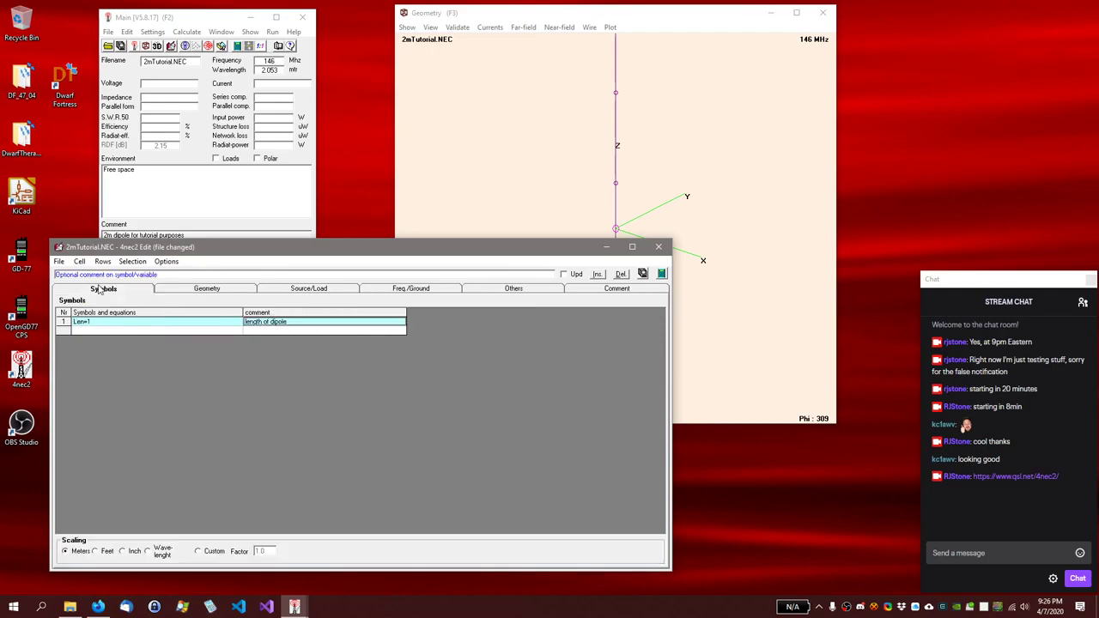
left_click(87, 331)
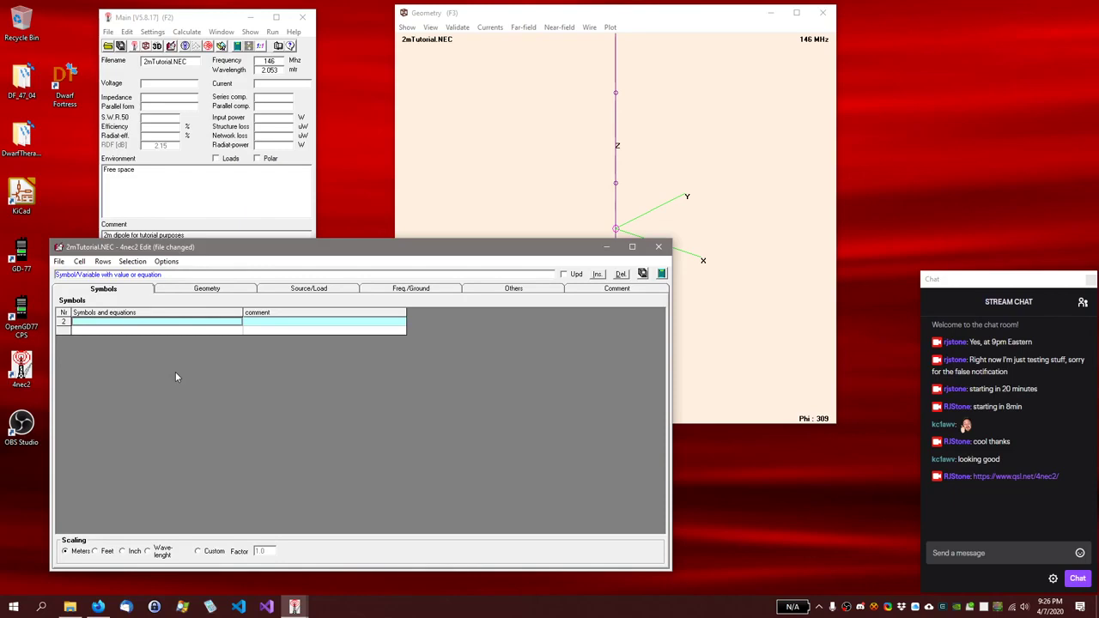
left_click(65, 319)
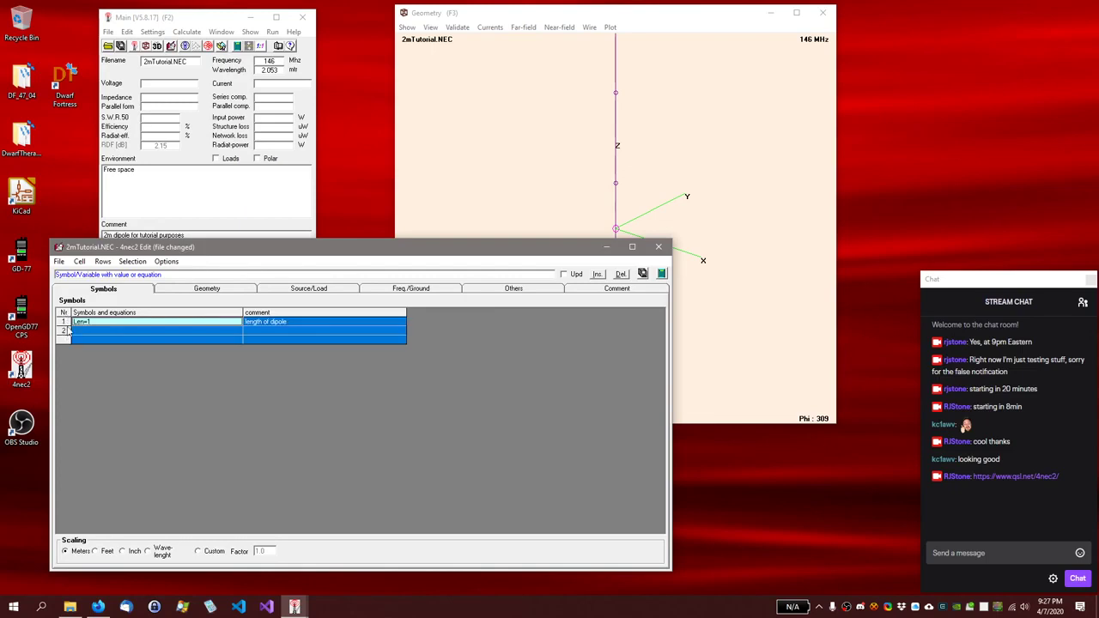
left_click(66, 333)
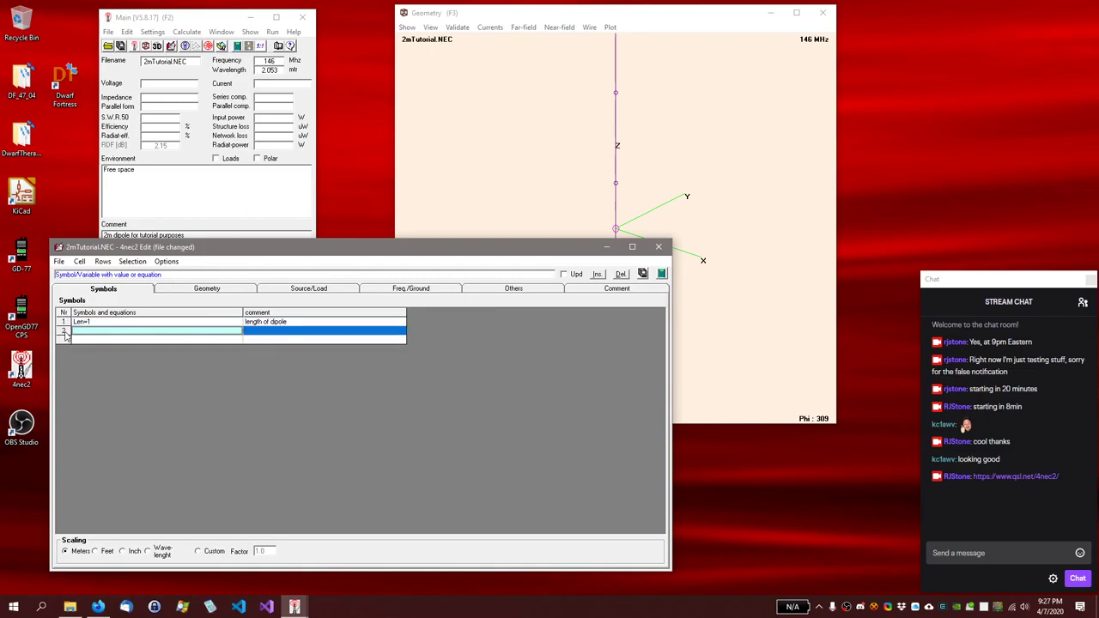
key("Escape")
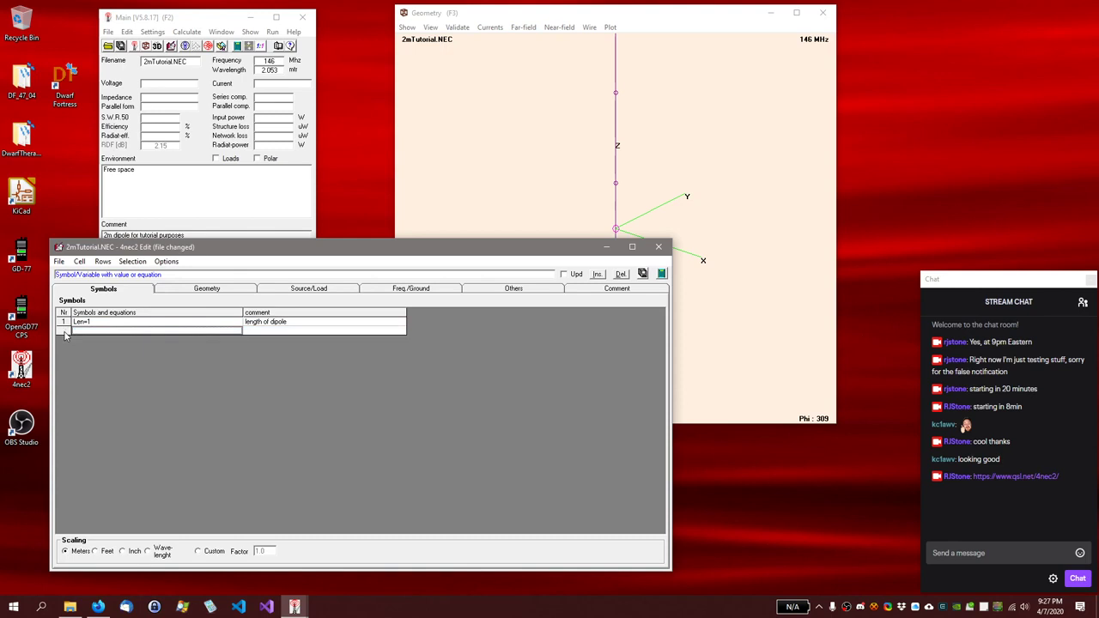
Step: Display the parameterized dipole wire in the geometry view with its whole length in sight
left_click(226, 292)
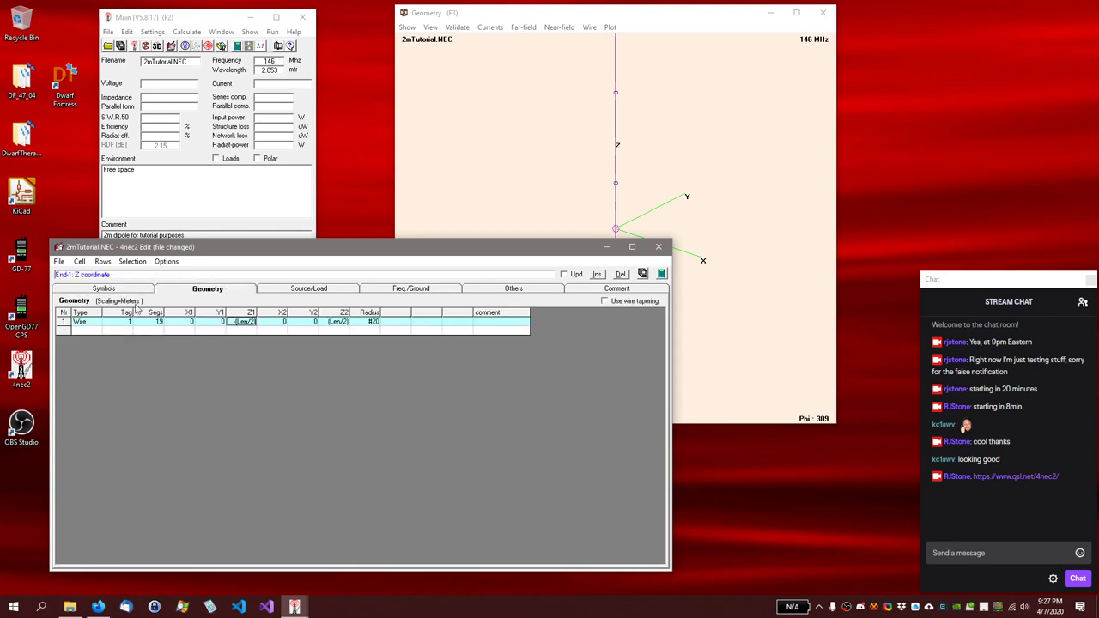
left_click(679, 18)
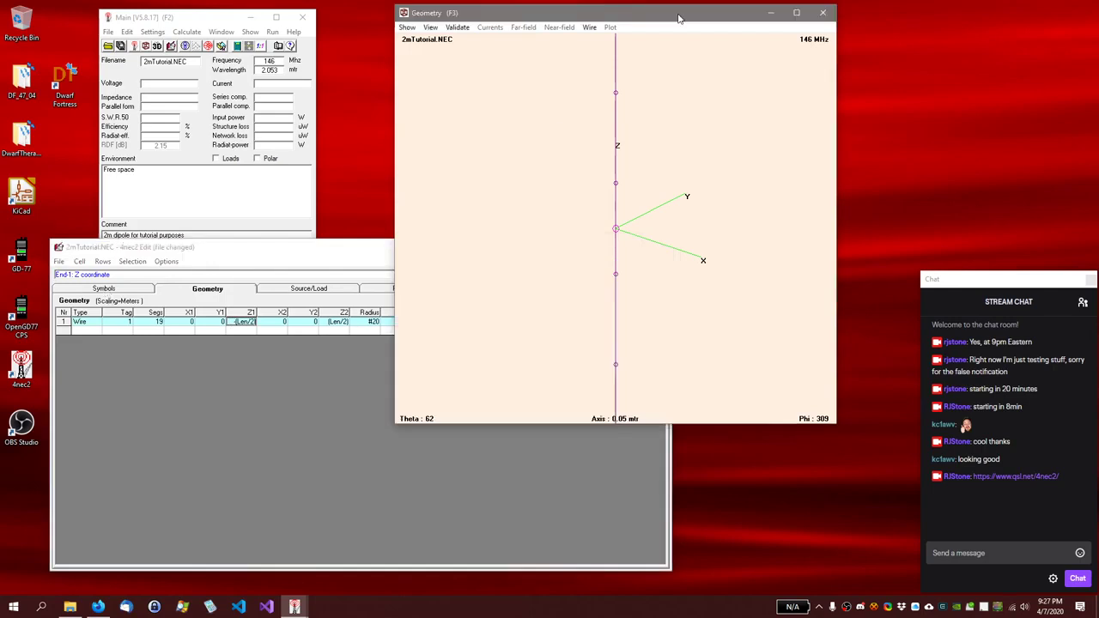
scroll(611, 246, "down", 5)
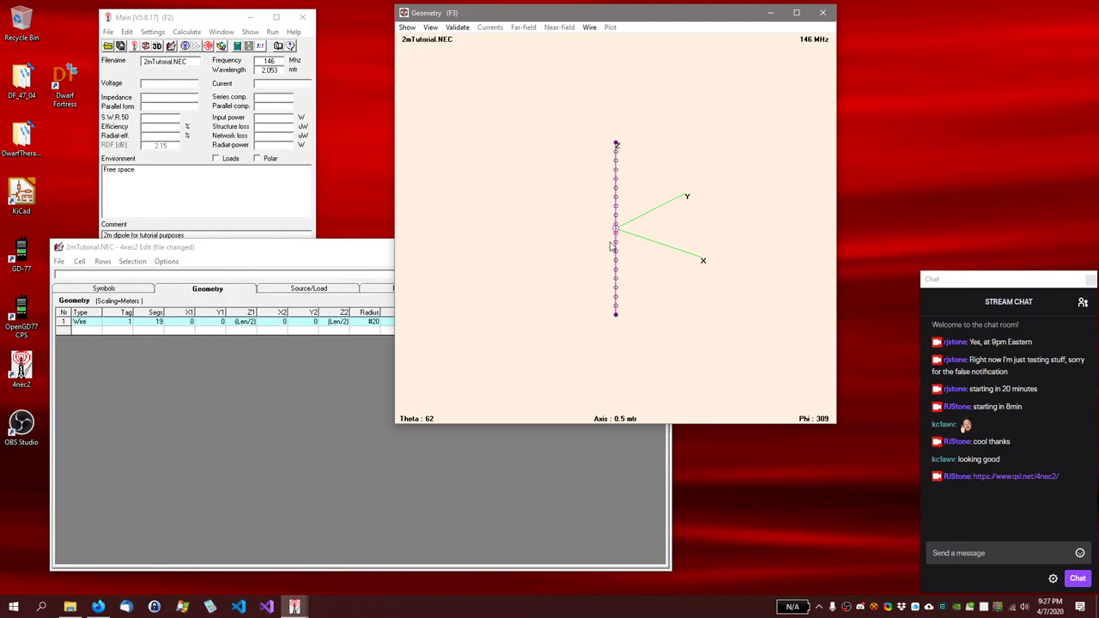
Step: Set the symbol Len to 2 and refresh the geometry view to check the dipole's size
left_click(118, 291)
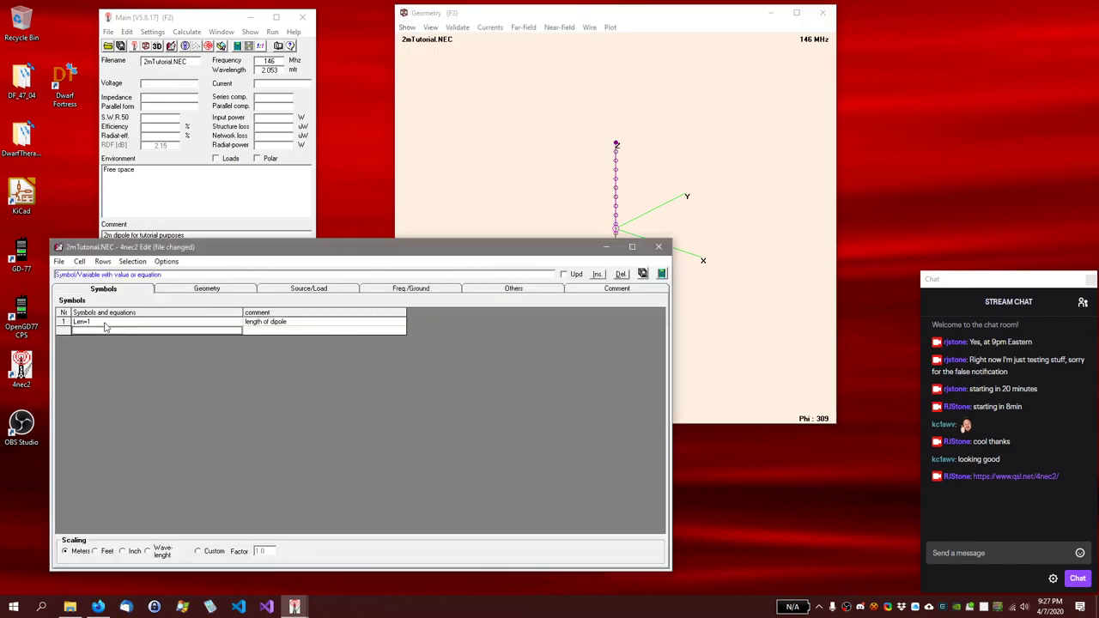
left_click(106, 324)
key("BackSpace")
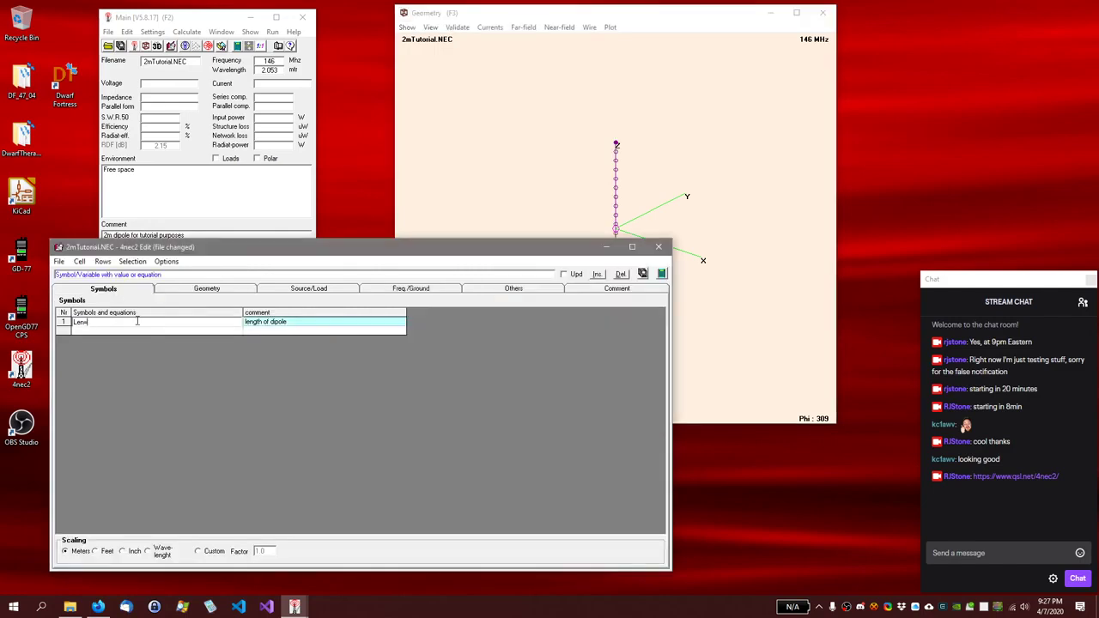
type("2")
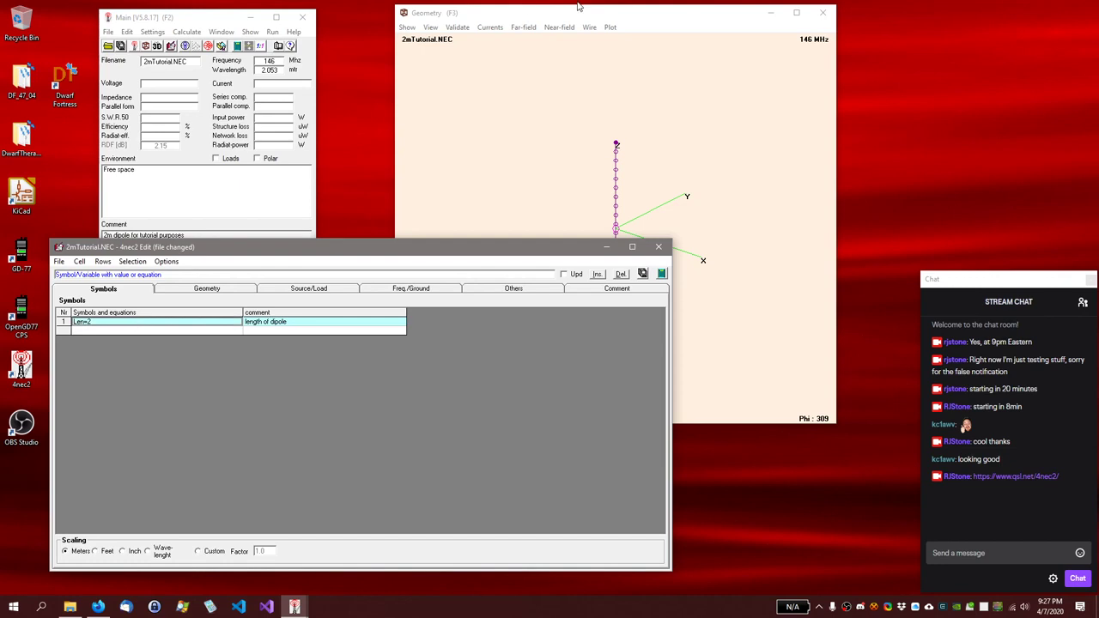
left_click(609, 14)
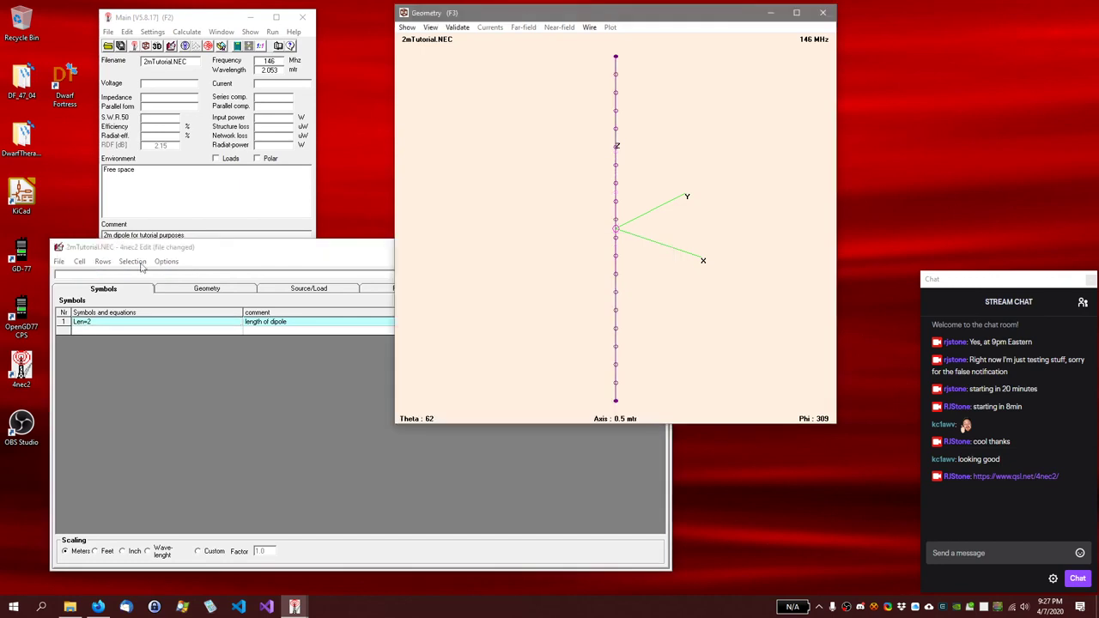
Step: Set the symbol Len back to 1 and check the dipole in the geometry view
left_click(99, 326)
left_click(99, 323)
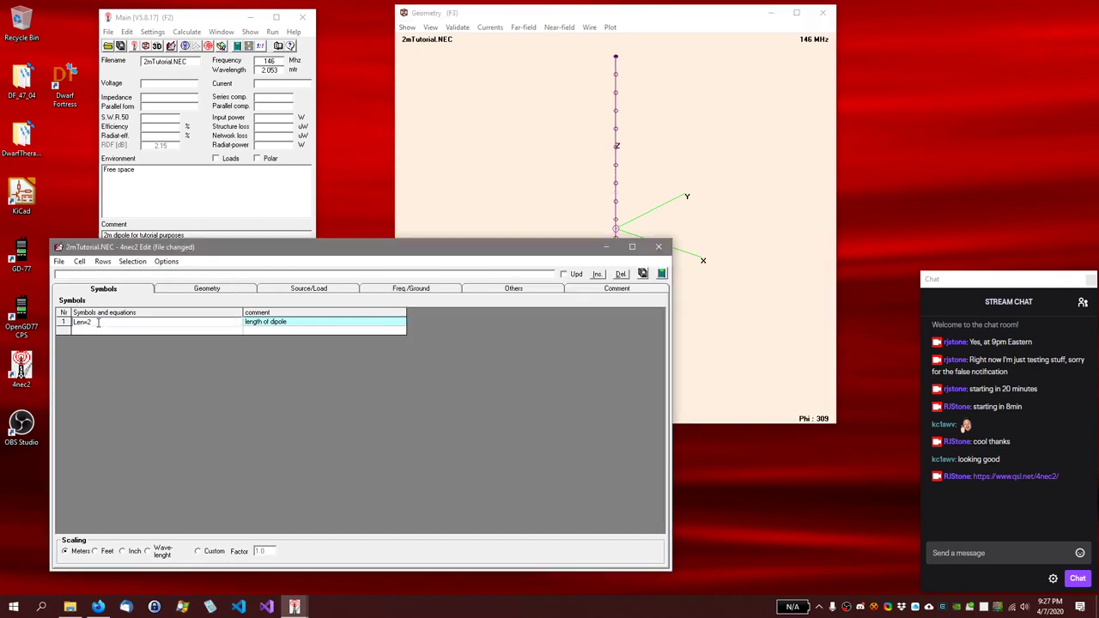
type("1")
key("Return")
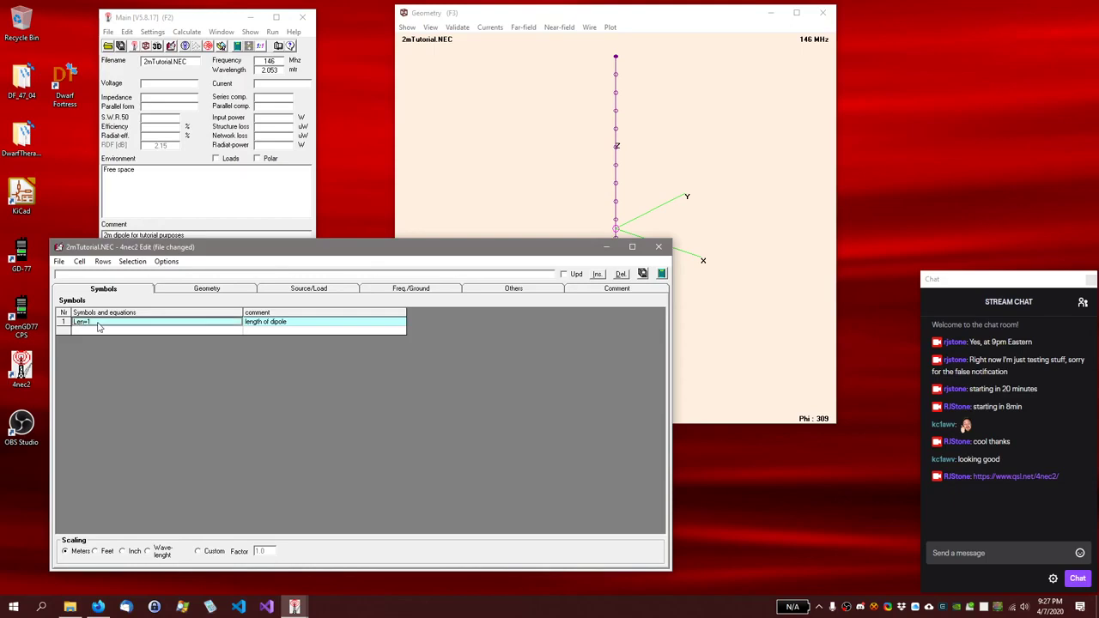
left_click(671, 18)
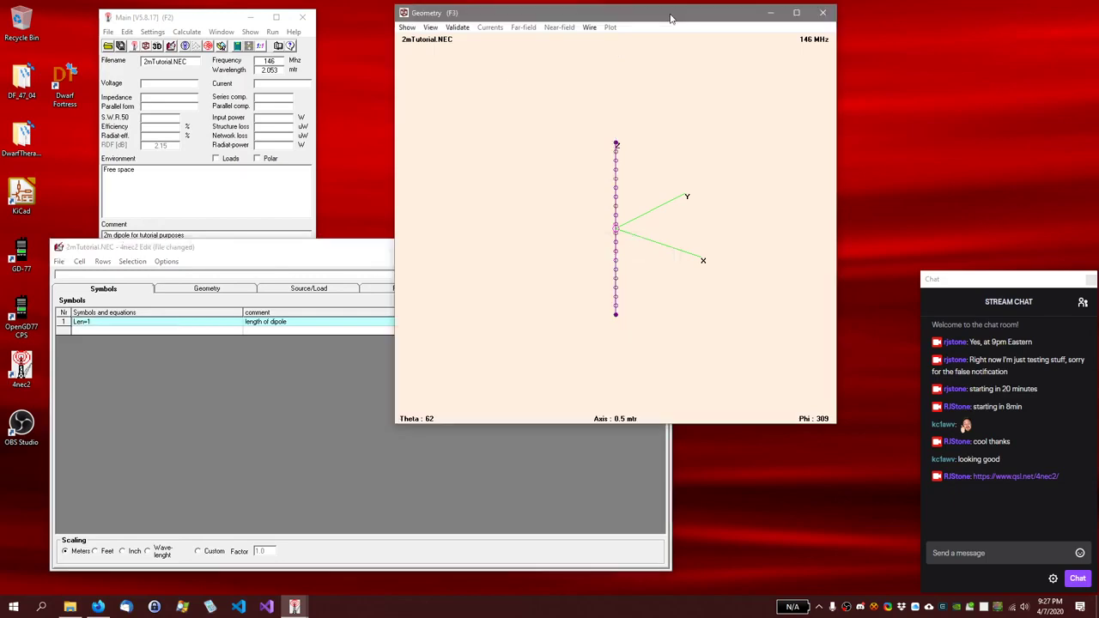
left_click(243, 251)
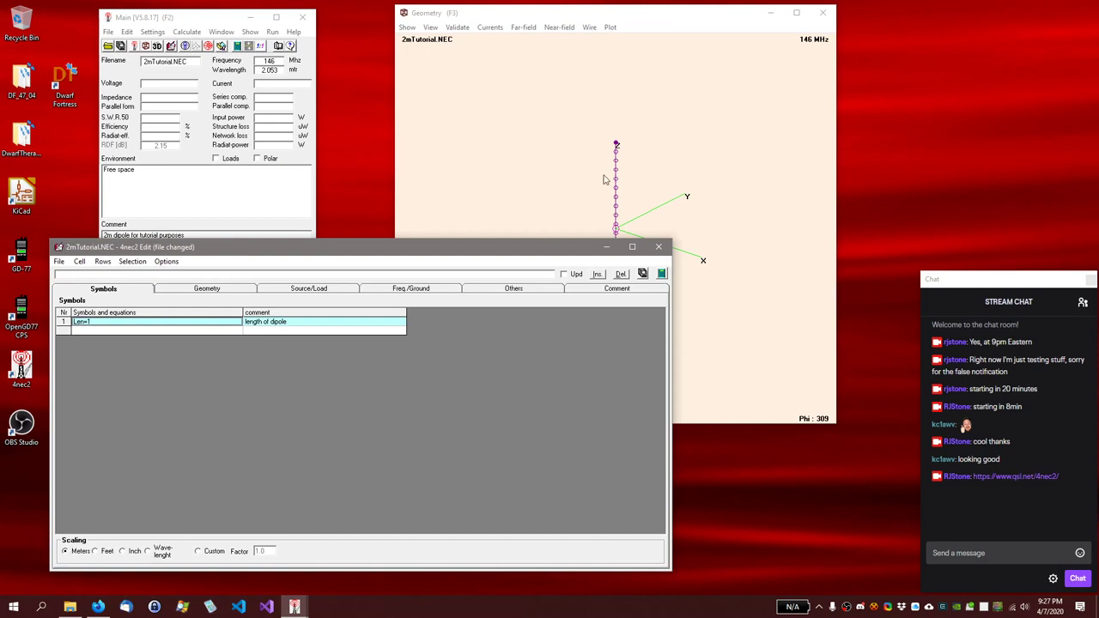
Step: Add a wire-conductivity load to the model and assign it to wire tag 1
left_click(283, 291)
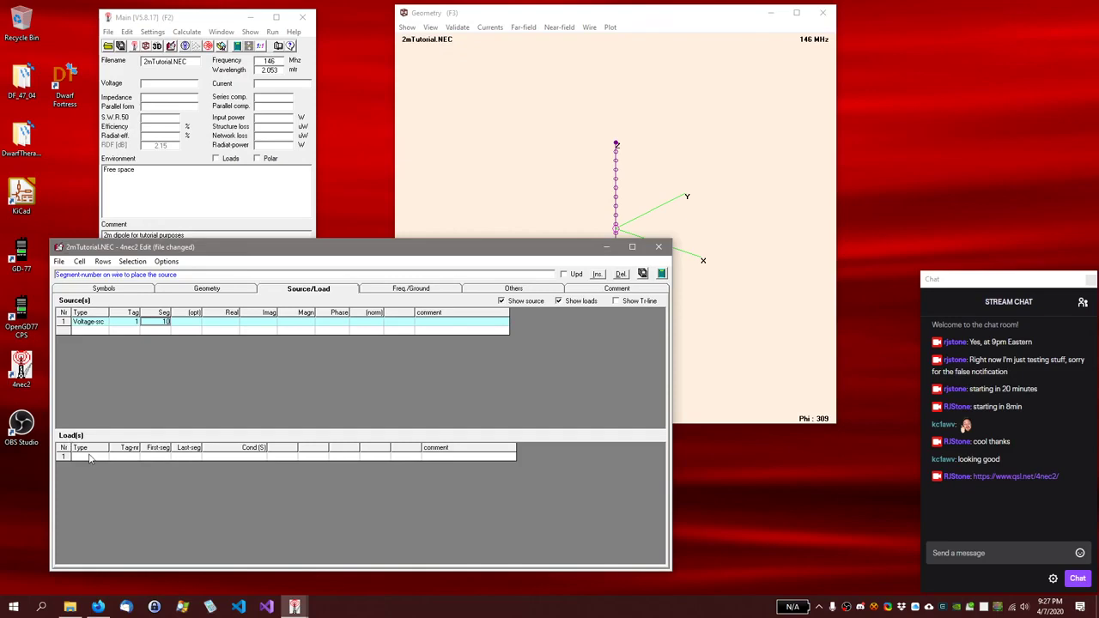
left_click(100, 459)
left_click(101, 459)
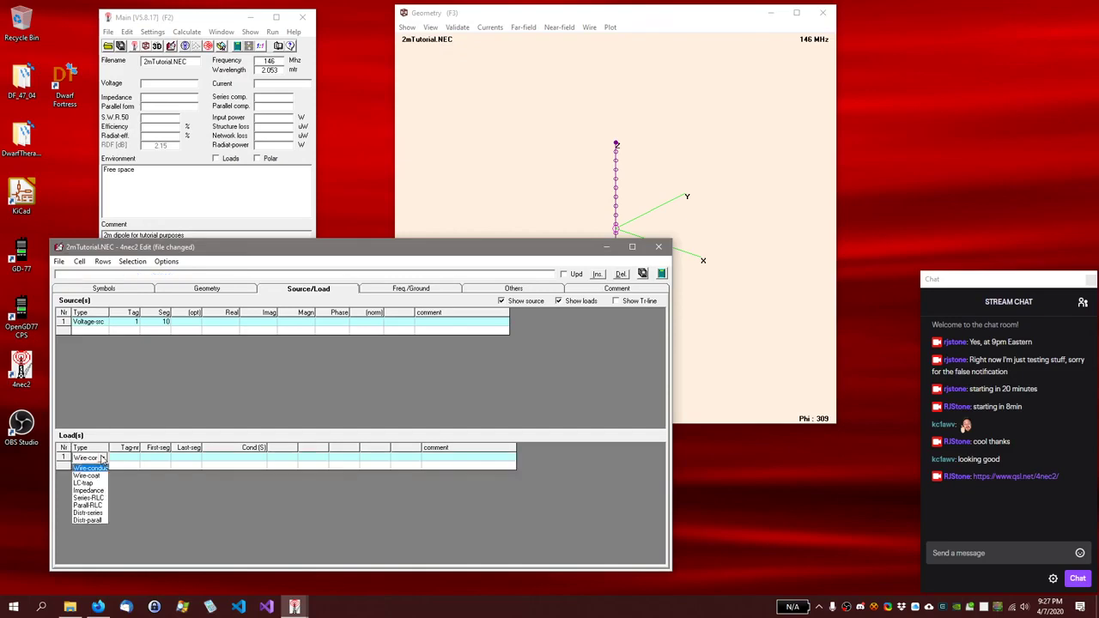
left_click(93, 469)
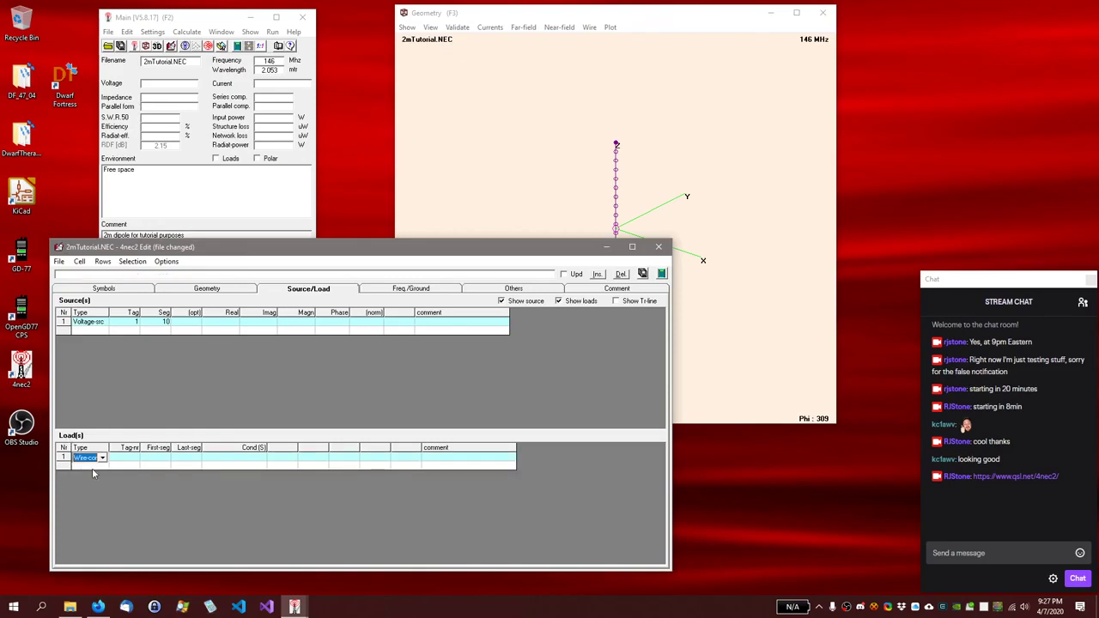
left_click(129, 458)
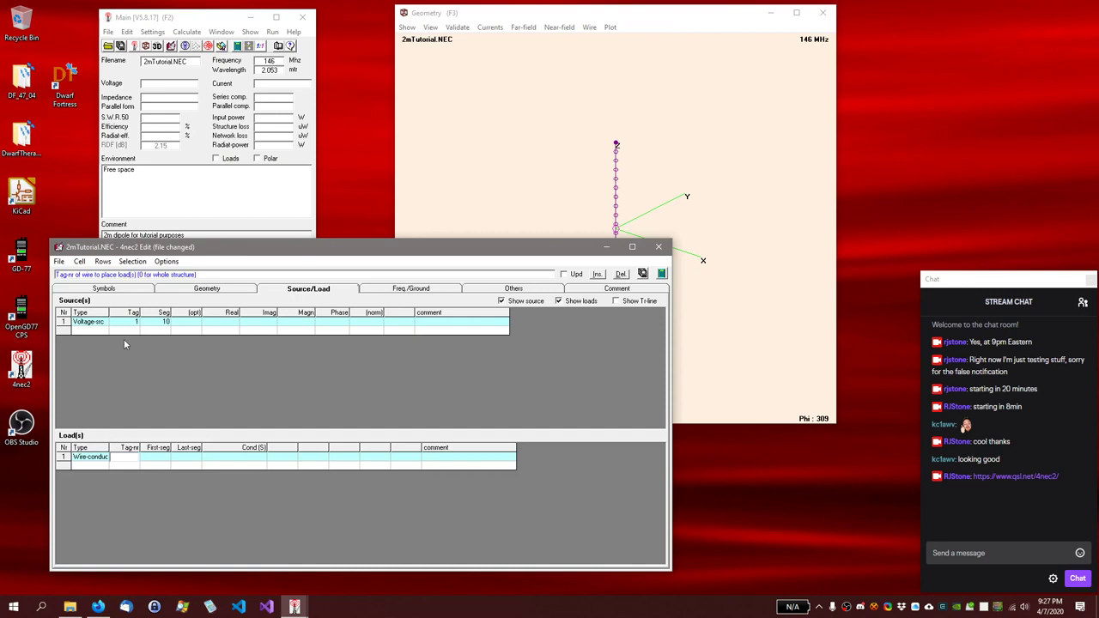
type("1")
Step: Apply the conductivity load from first segment 1 to last segment 19
left_click(160, 457)
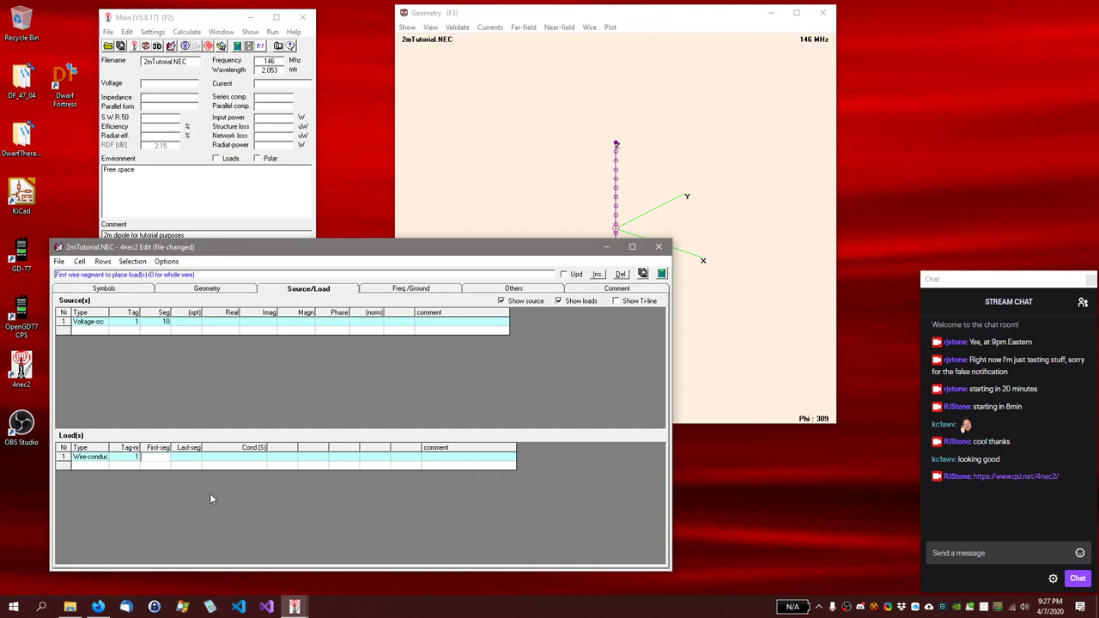
type("1")
key("Tab")
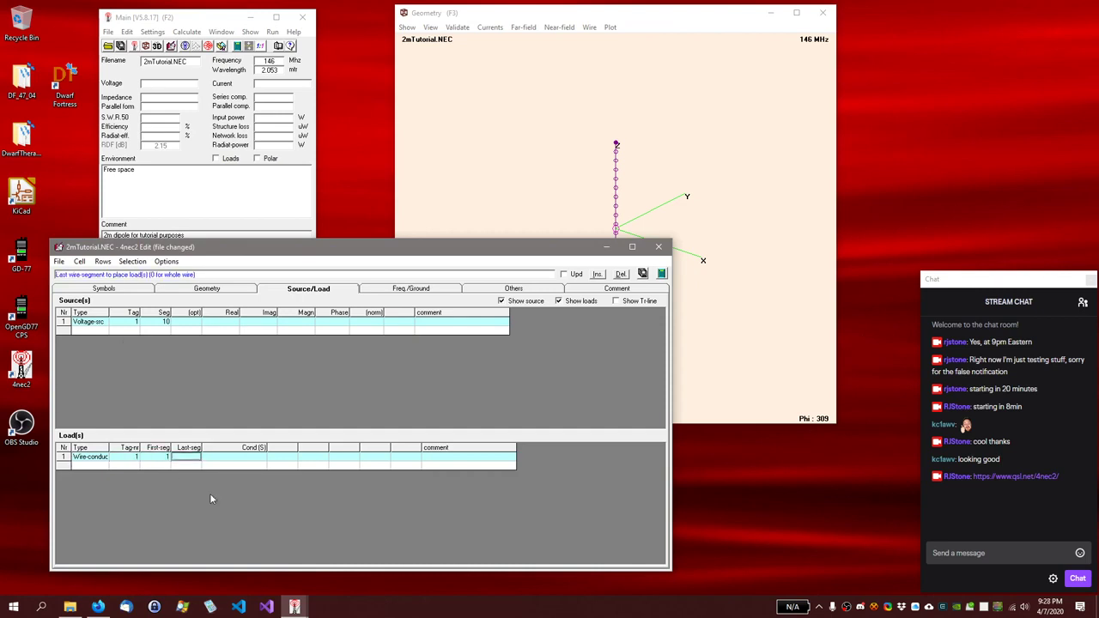
type("15")
key("Return")
key("Tab")
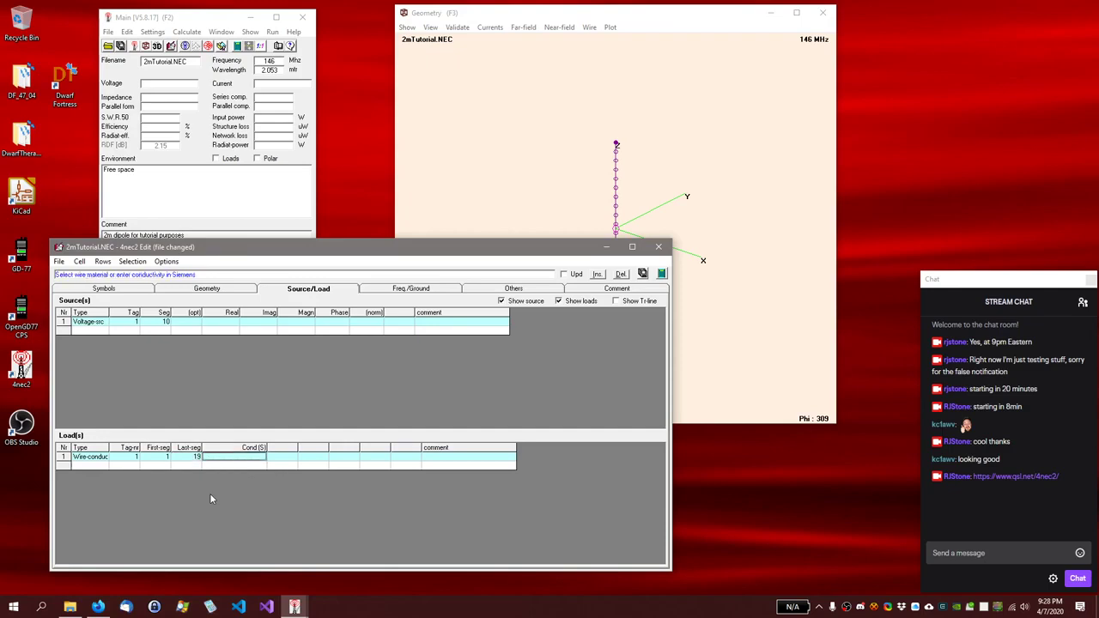
Step: Choose Copper as the load's wire material and save the model
left_click(261, 460)
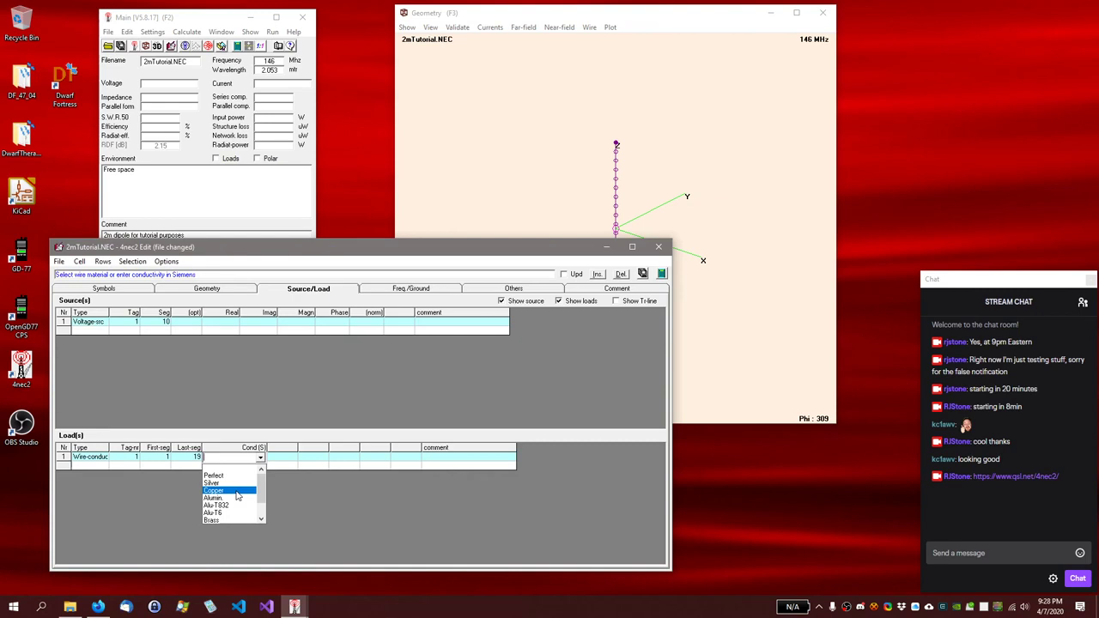
left_click(238, 493)
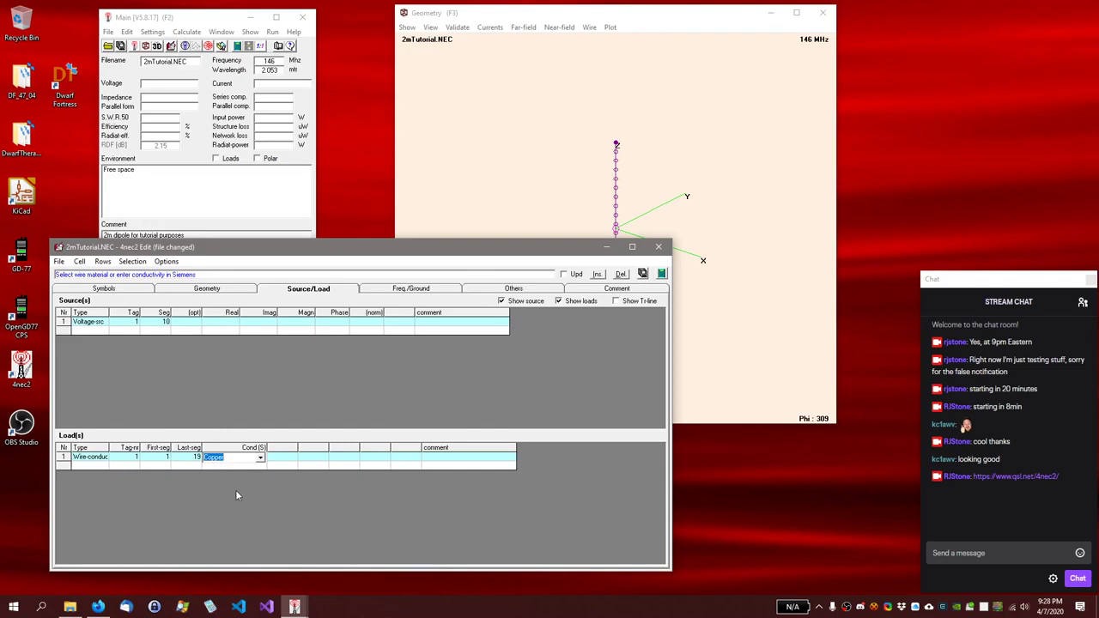
key("ctrl+s")
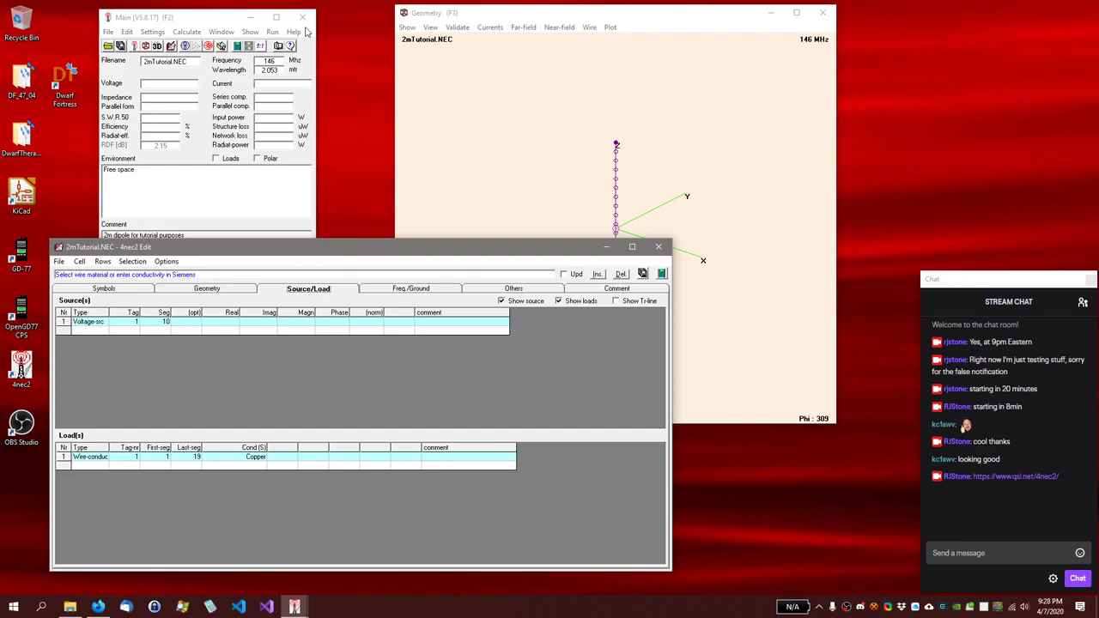
Step: Generate a vertical frequency sweep of the dipole from 140 to 150 MHz in 0.1 MHz steps
left_click(229, 19)
left_click(220, 32)
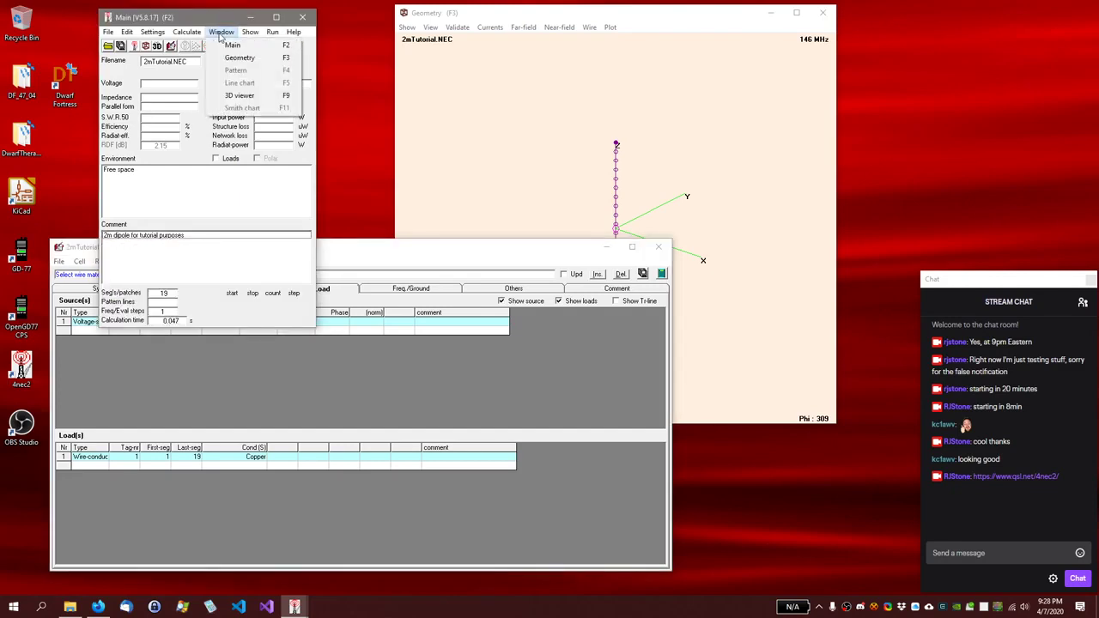
mouse_move(187, 31)
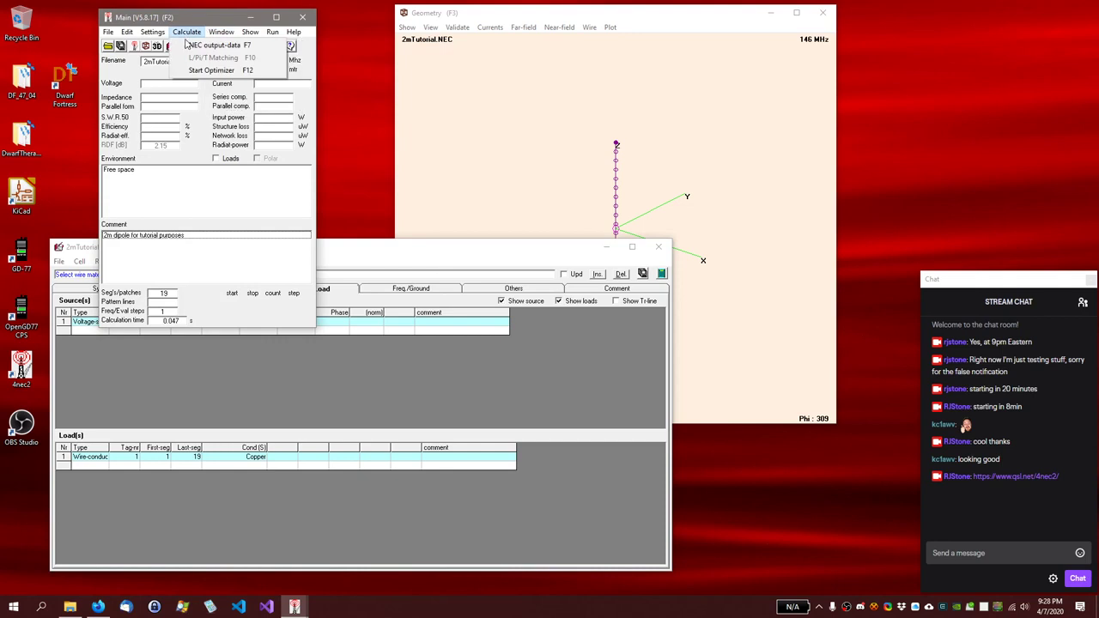
left_click(187, 48)
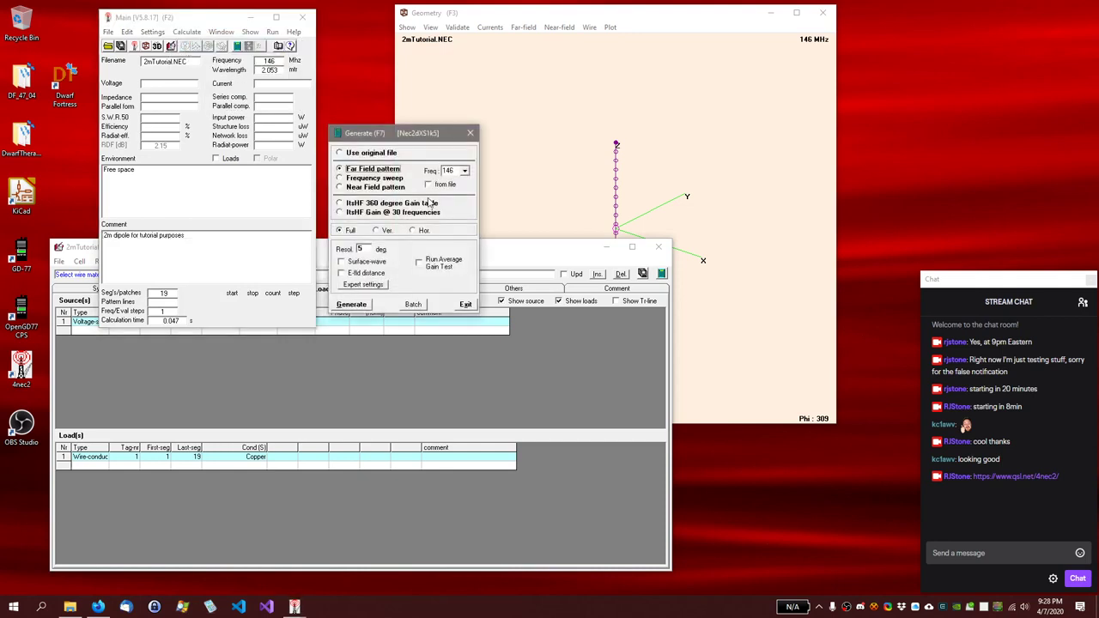
left_click(375, 178)
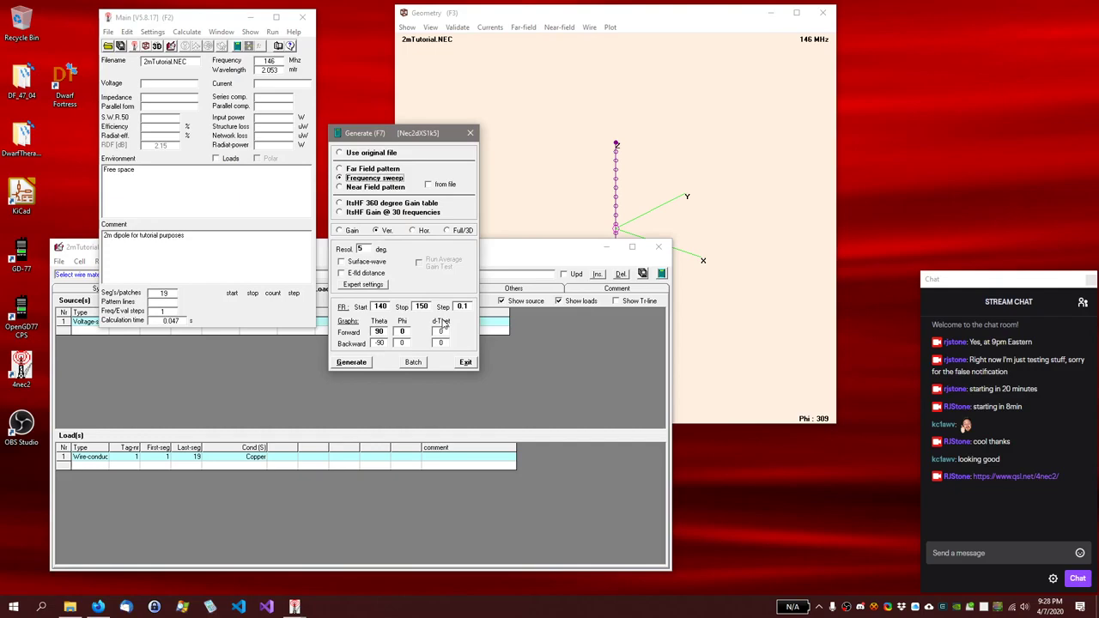
left_click(349, 362)
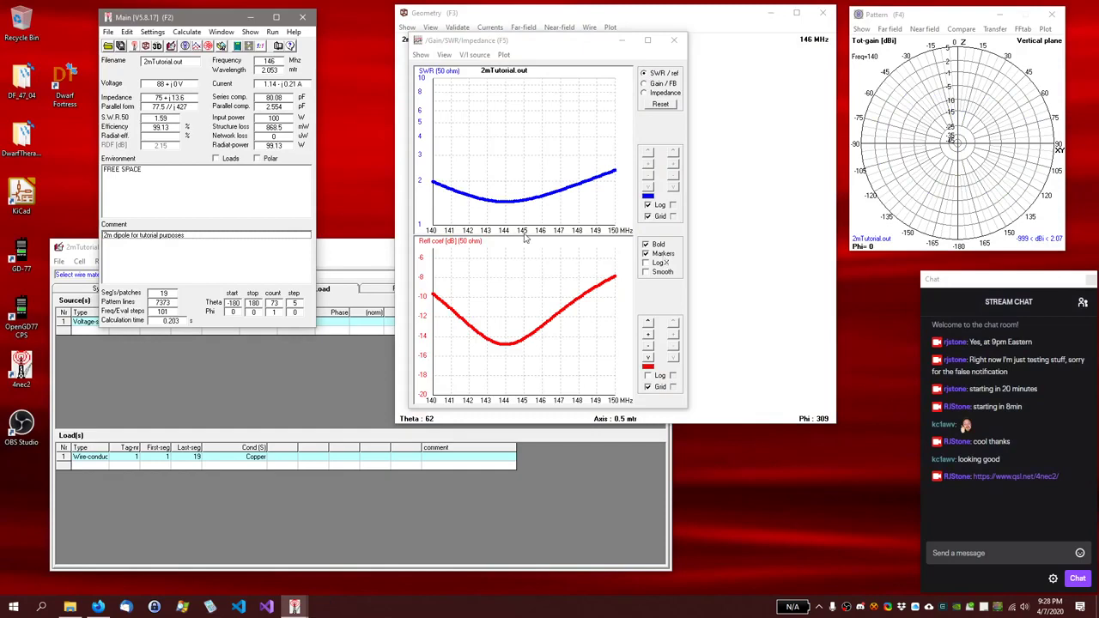
Step: Read the SWR and reflection coefficient curves at 144.1, 147 and 146 MHz
left_click(509, 212)
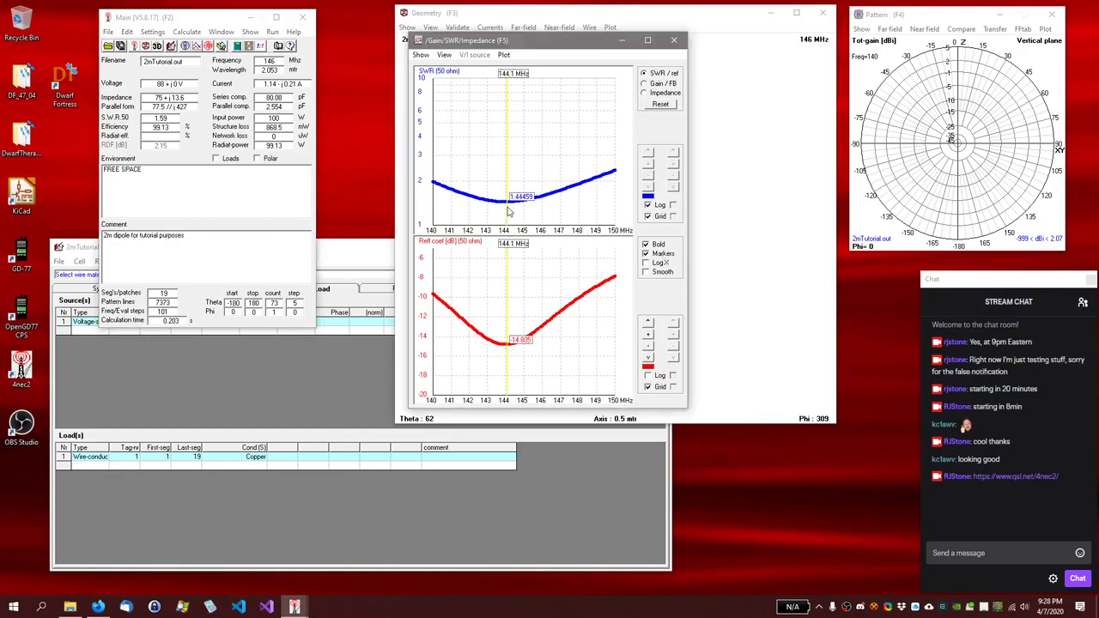
left_click(561, 209)
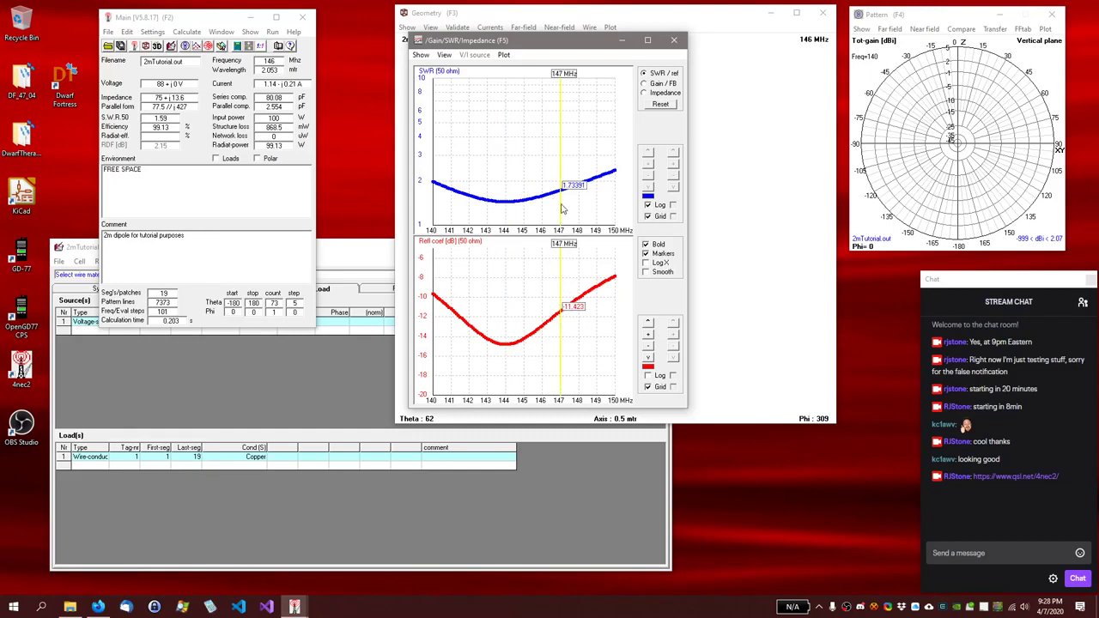
left_click(565, 207)
left_click_drag(565, 208, 542, 209)
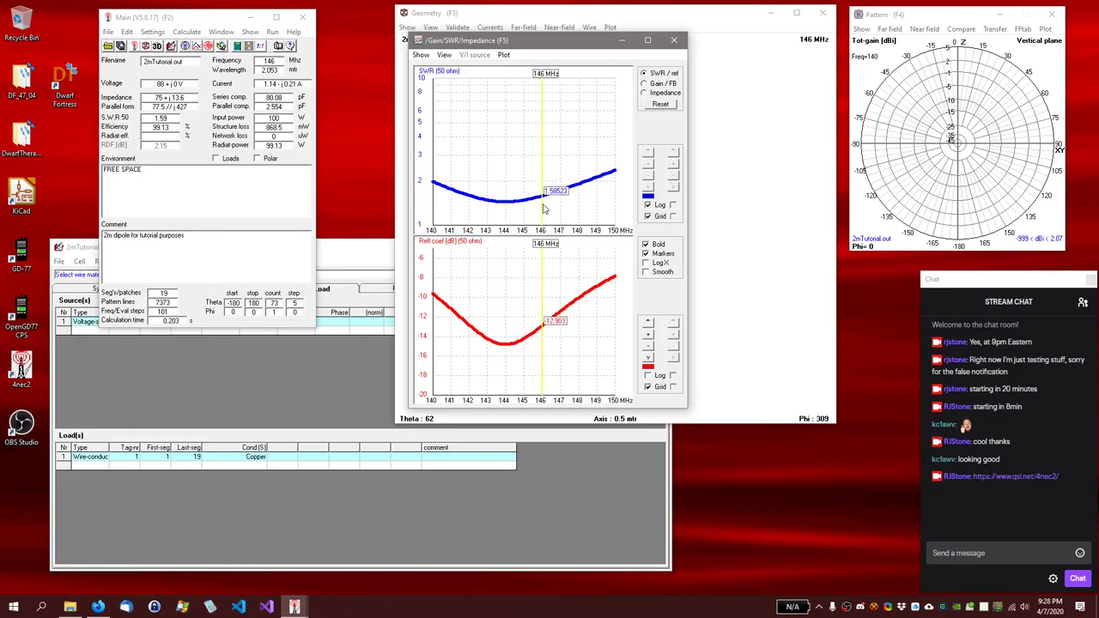
Step: Switch the chart to impedance and read the curves at 144.3, 144.4 and 146 MHz
left_click(658, 97)
left_click(513, 164)
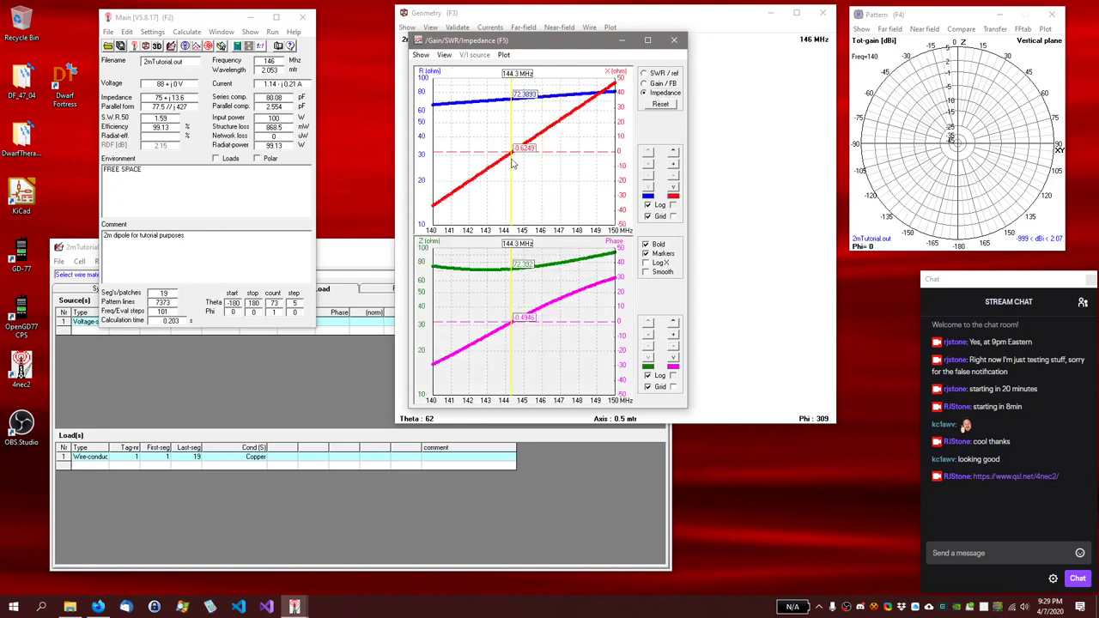
left_click_drag(512, 164, 515, 164)
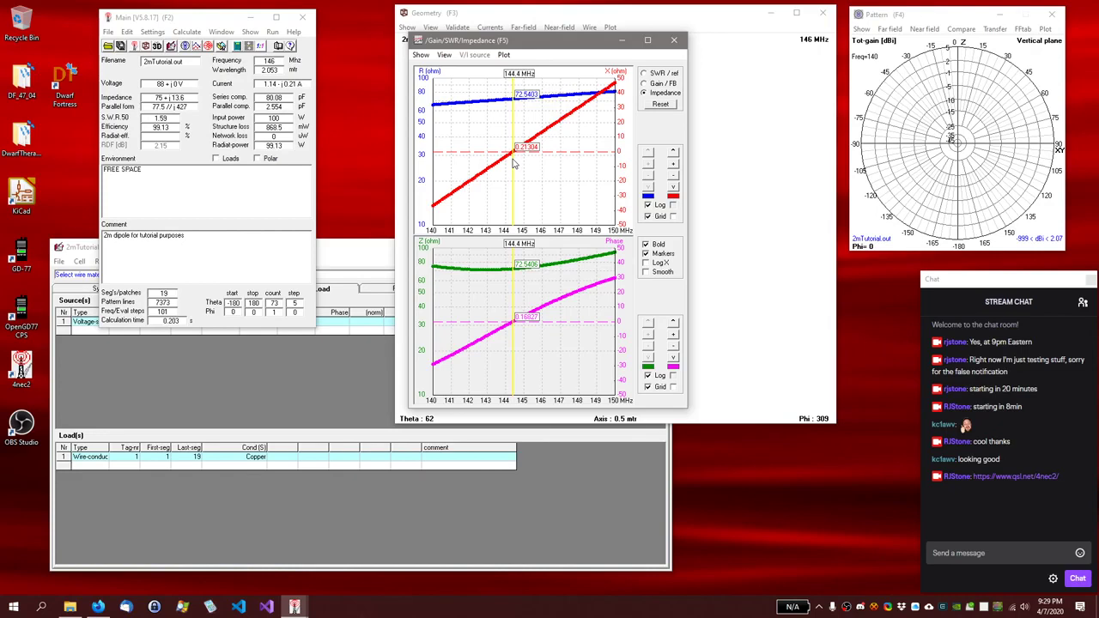
left_click_drag(513, 163, 543, 163)
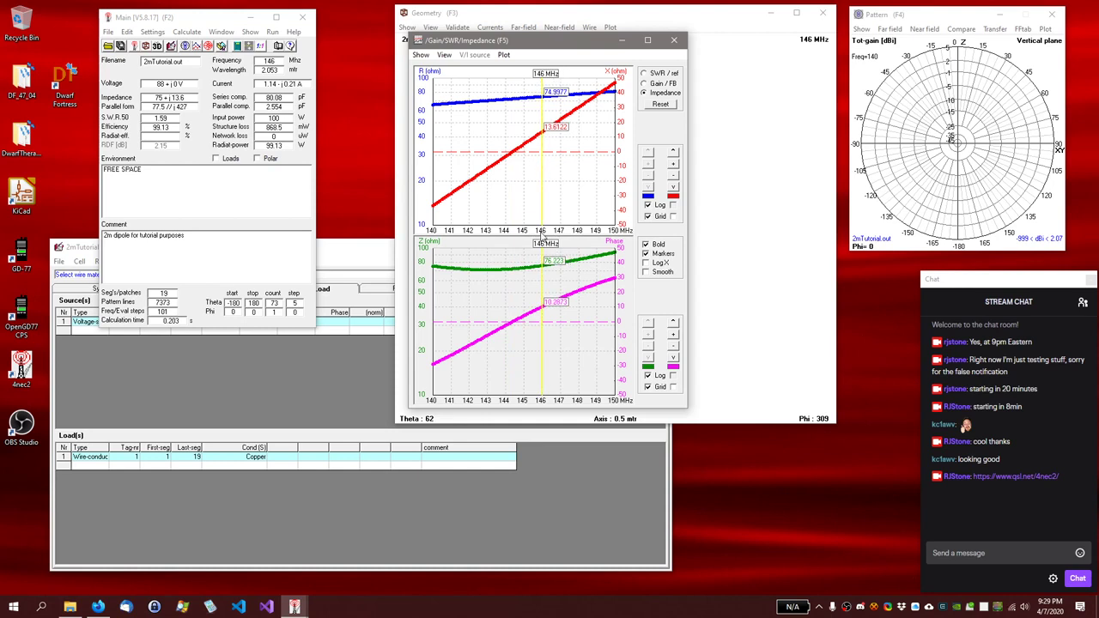
Step: Return the chart to SWR and reflection coefficient and trace the curves to 146 and 147 MHz
left_click(654, 75)
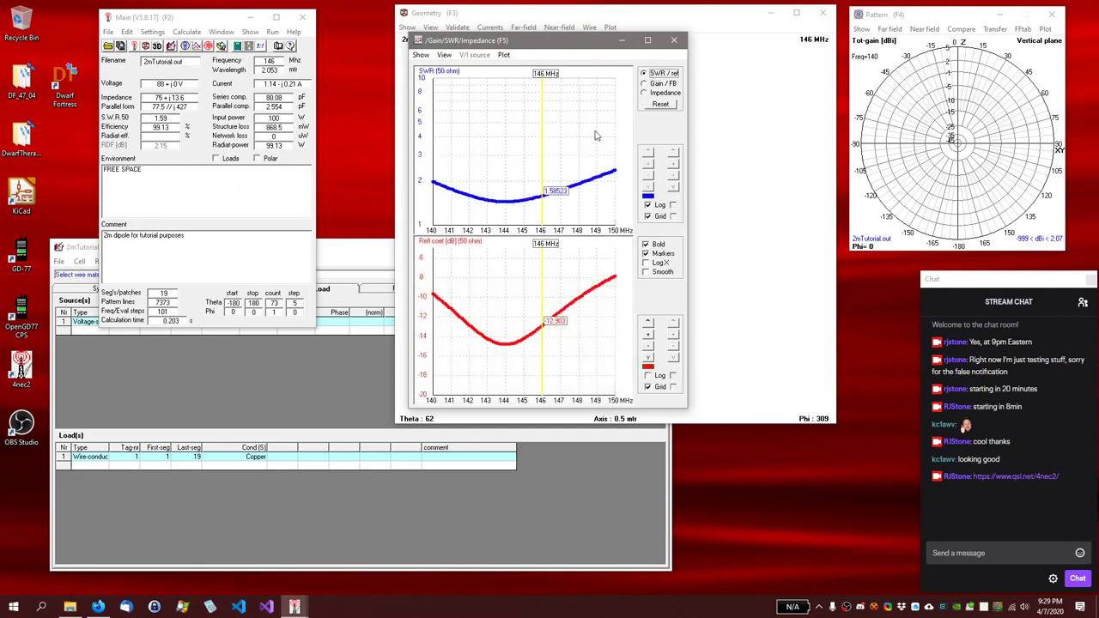
left_click_drag(501, 208, 543, 208)
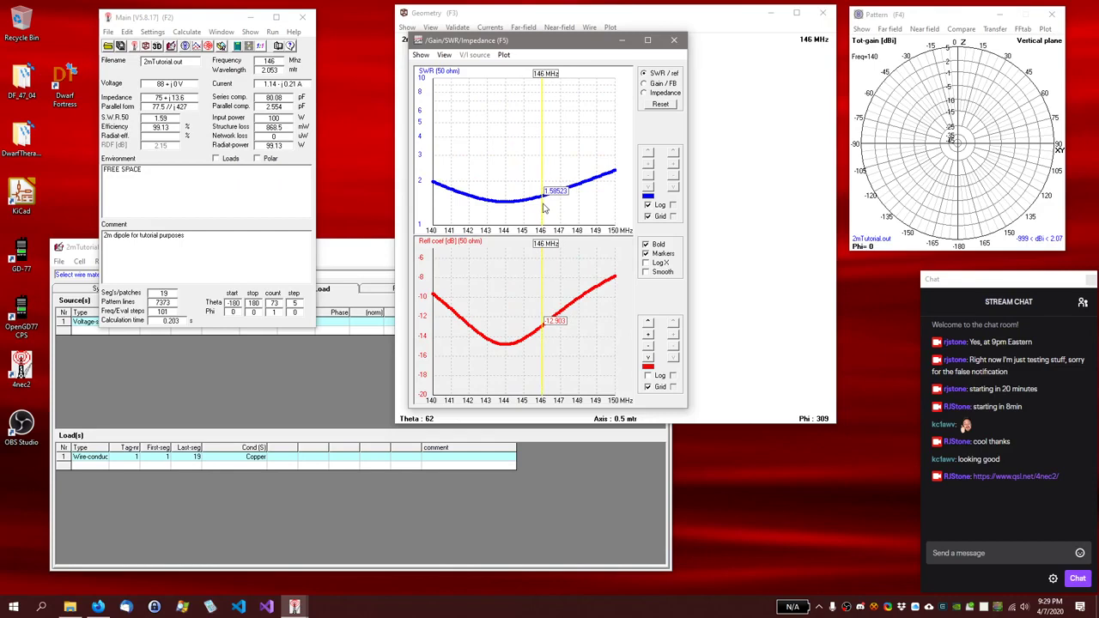
left_click(505, 223)
mouse_move(506, 223)
left_mouse_down()
mouse_move(580, 223)
mouse_move(505, 225)
mouse_move(561, 223)
left_mouse_up()
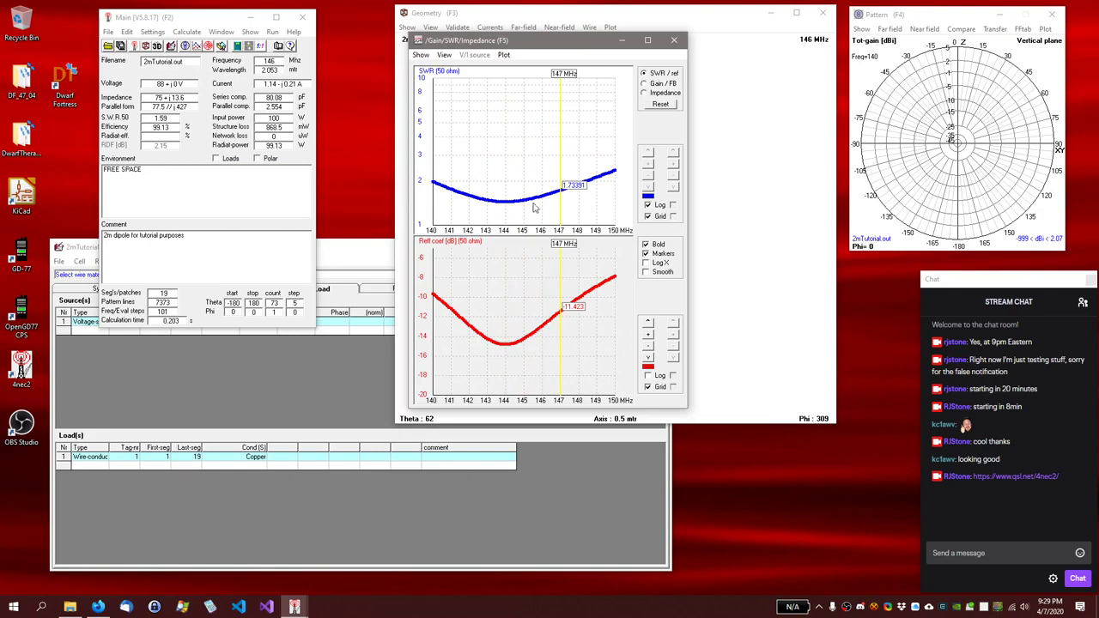
Step: Review the dipole's length symbol, source and load settings and wire geometry in the NEC editor, and close the editor
left_click(367, 257)
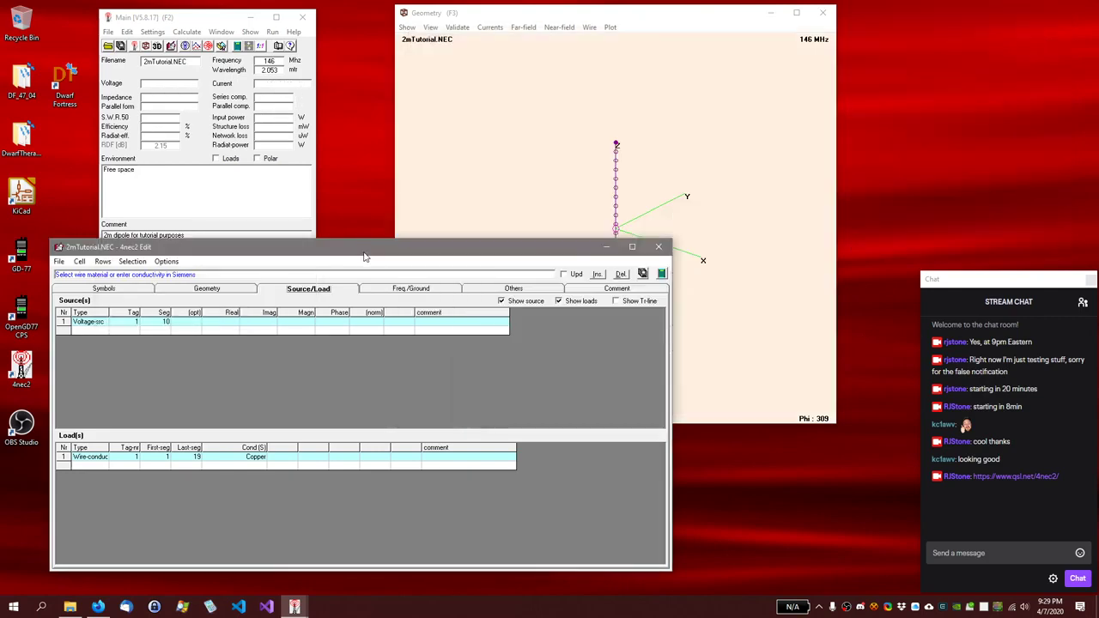
left_click(130, 291)
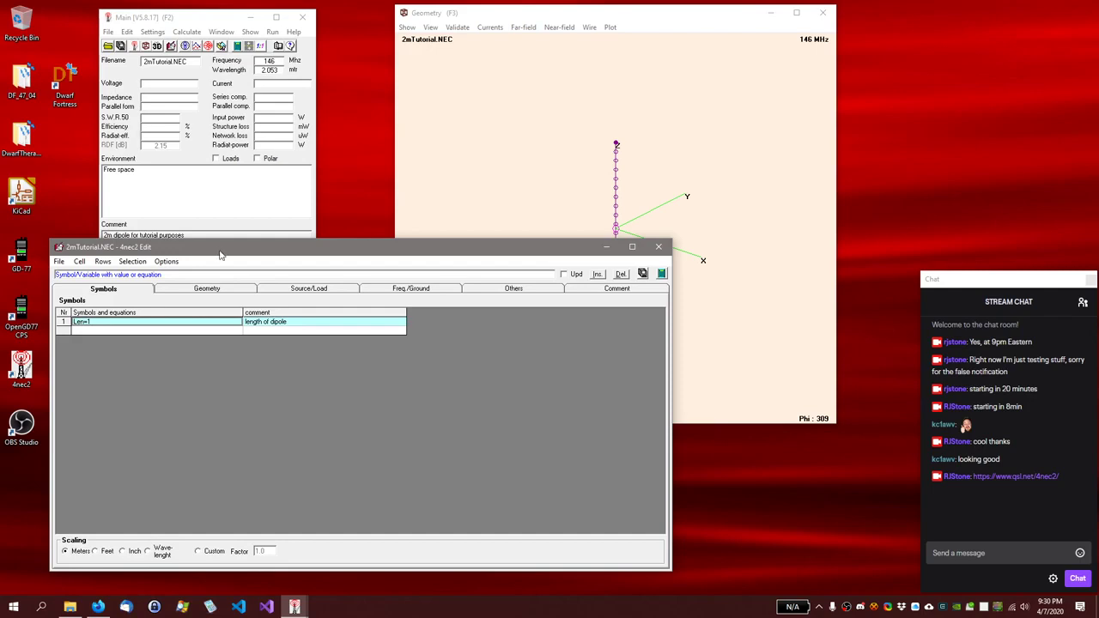
mouse_move(218, 251)
left_mouse_down()
mouse_move(279, 230)
mouse_move(227, 241)
left_mouse_up()
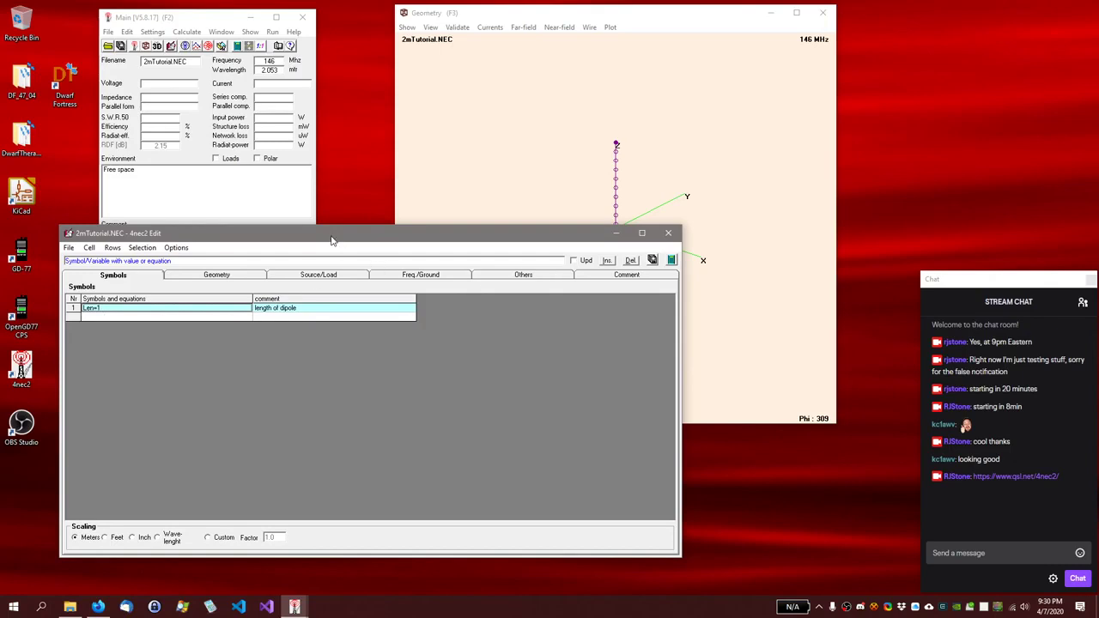
left_click(314, 276)
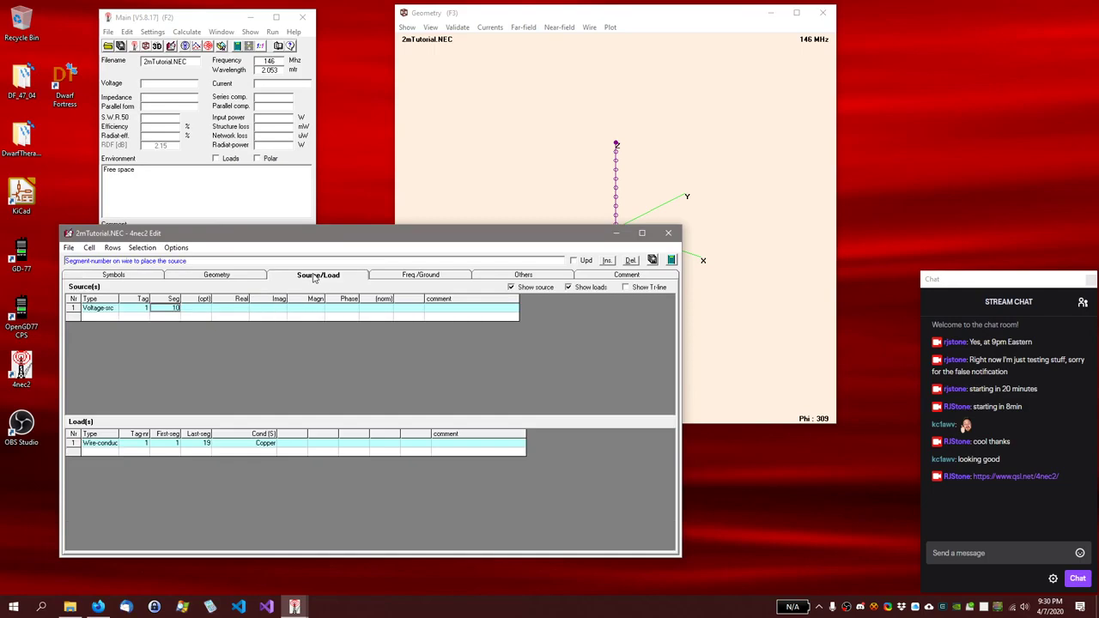
left_click(245, 278)
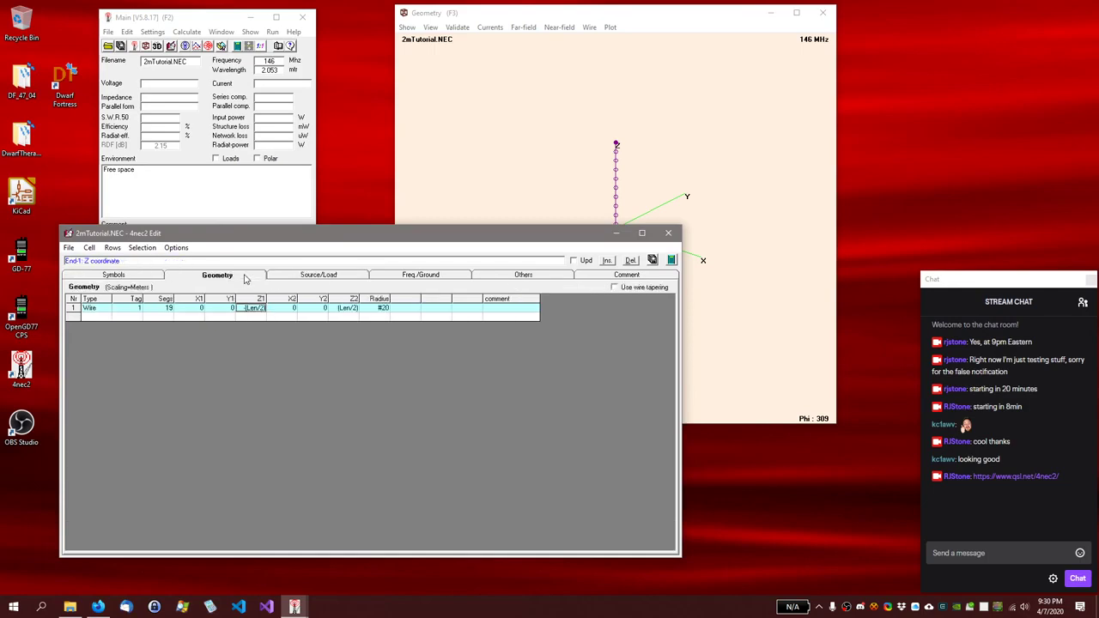
left_click(136, 278)
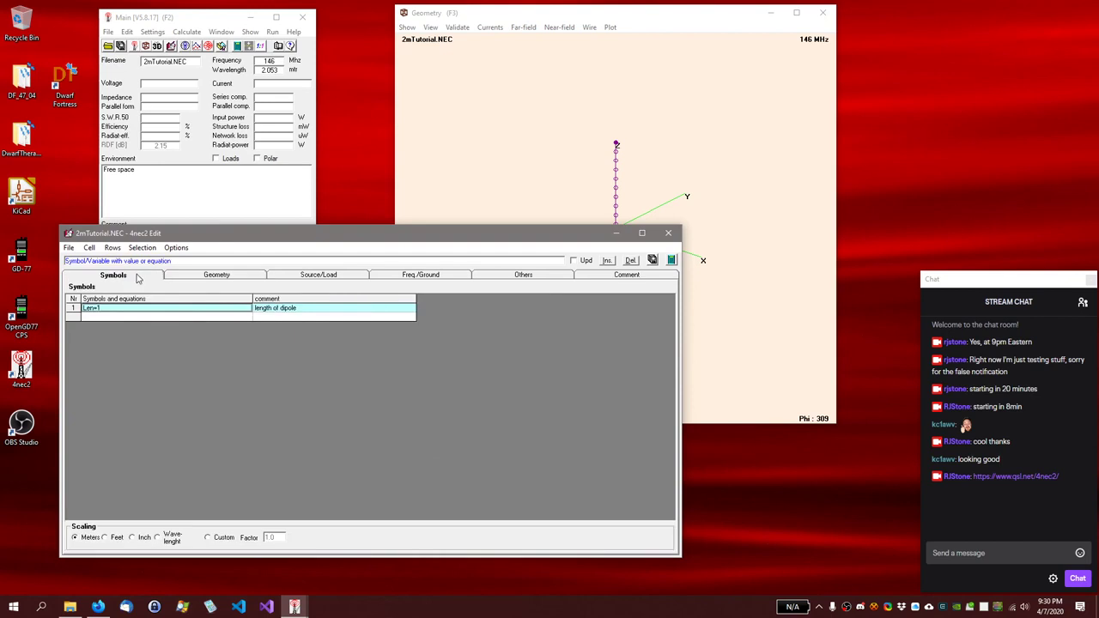
left_click(670, 233)
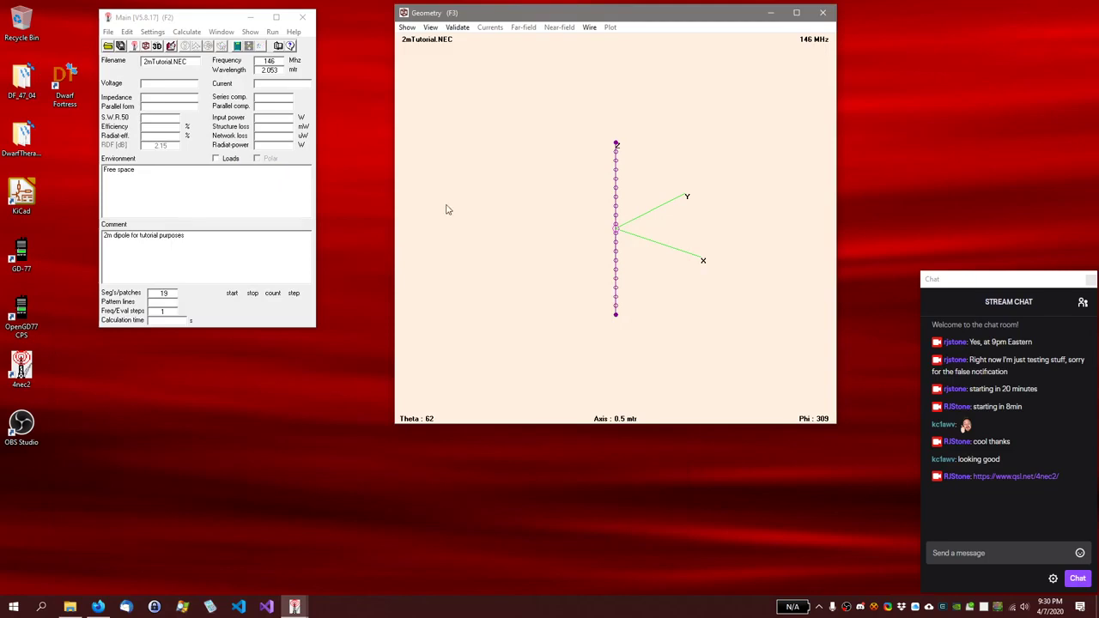
Step: Open the Optimizer and Evaluator and select the dipole length Len as the variable to optimize
left_click(195, 33)
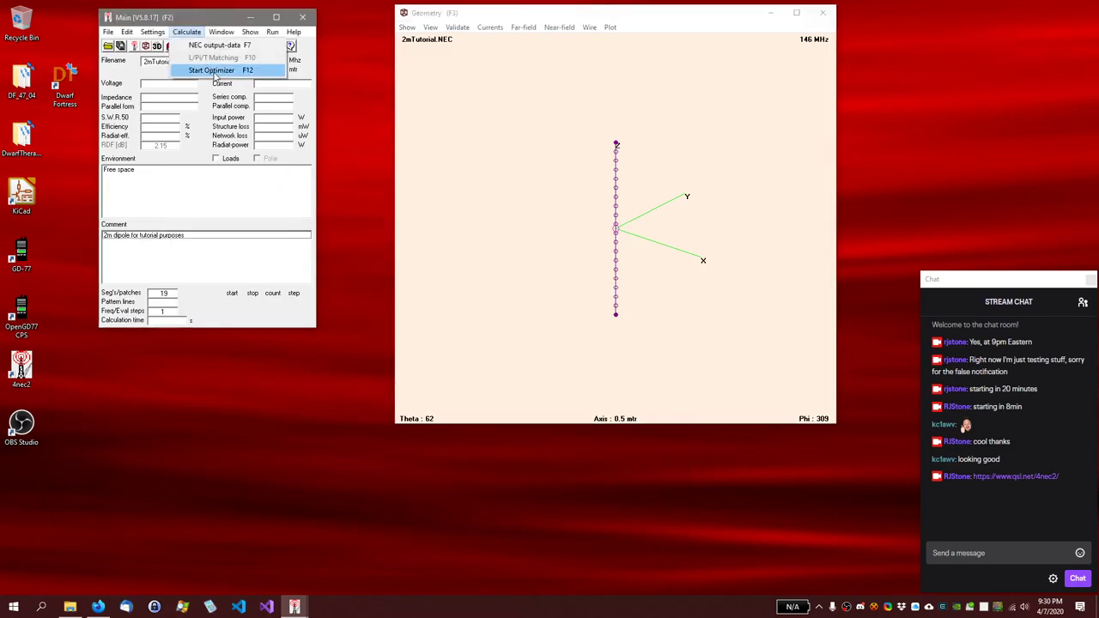
left_click(213, 71)
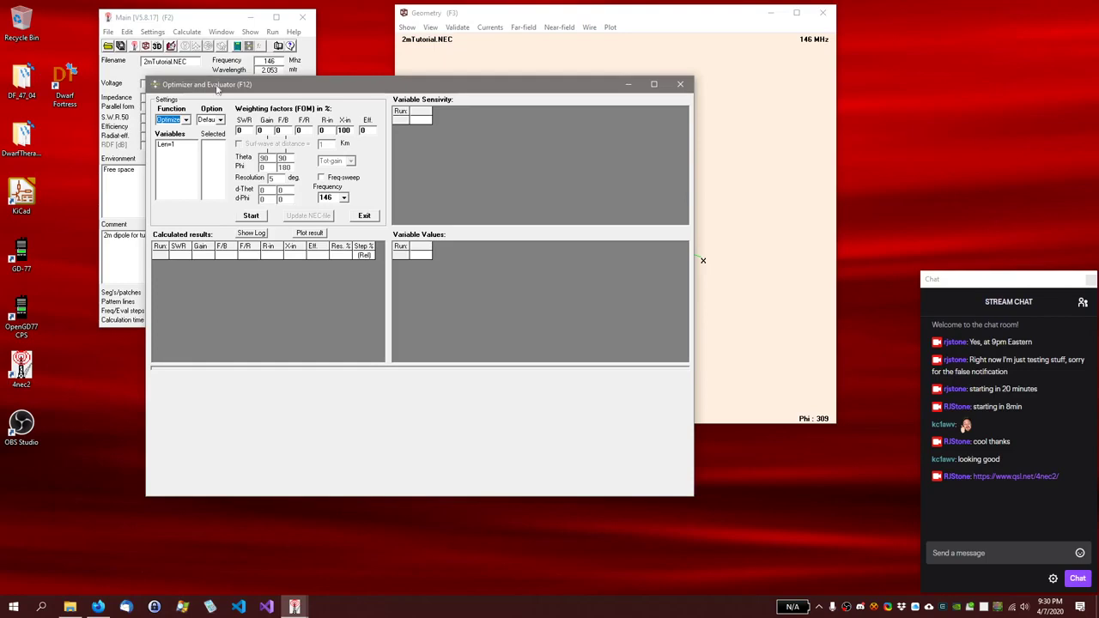
mouse_move(293, 86)
left_mouse_down()
mouse_move(294, 115)
mouse_move(301, 102)
left_mouse_up()
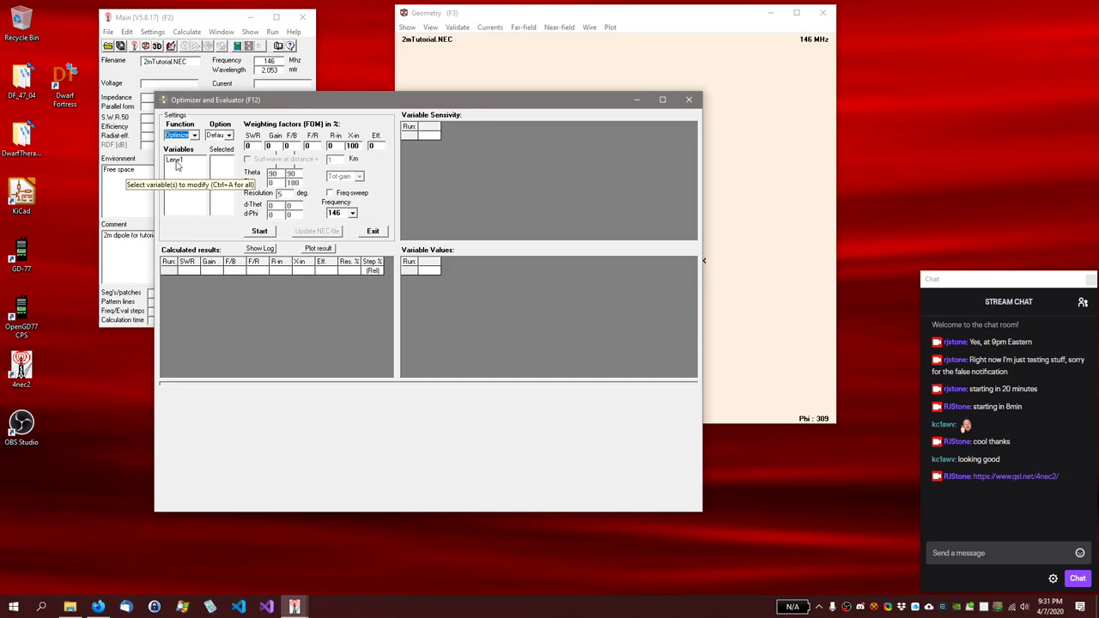
left_click(175, 161)
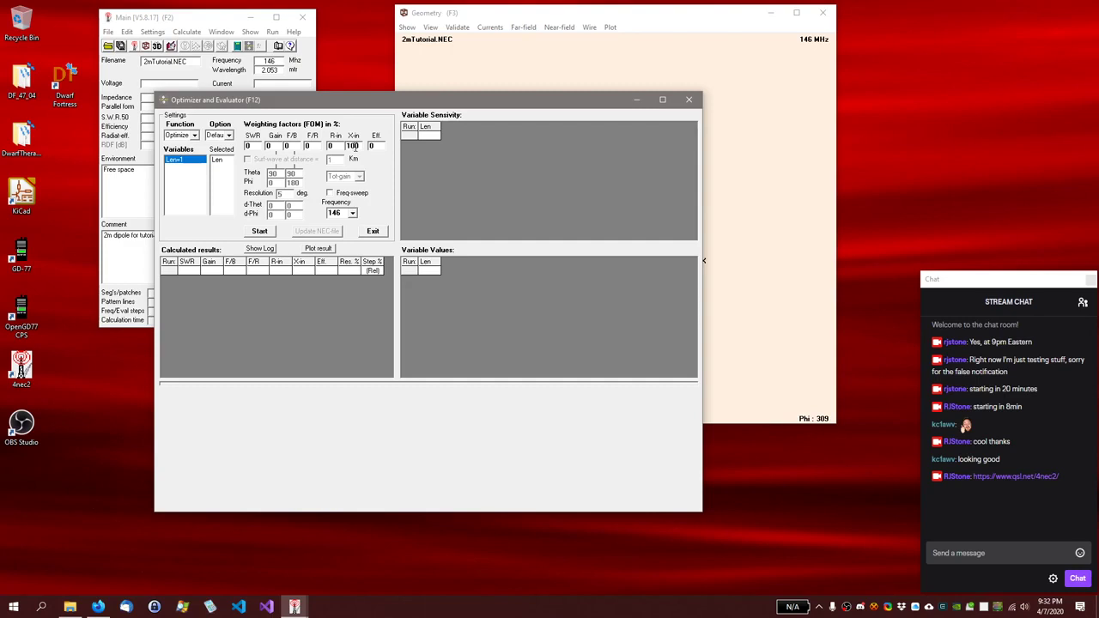
Step: Set the SWR and X-in weighting factors to 100% each and start the optimization at 146 MHz
double_click(251, 148)
type("100")
type("0")
double_click(357, 147)
type("500")
key("BackSpace")
double_click(357, 147)
type("100")
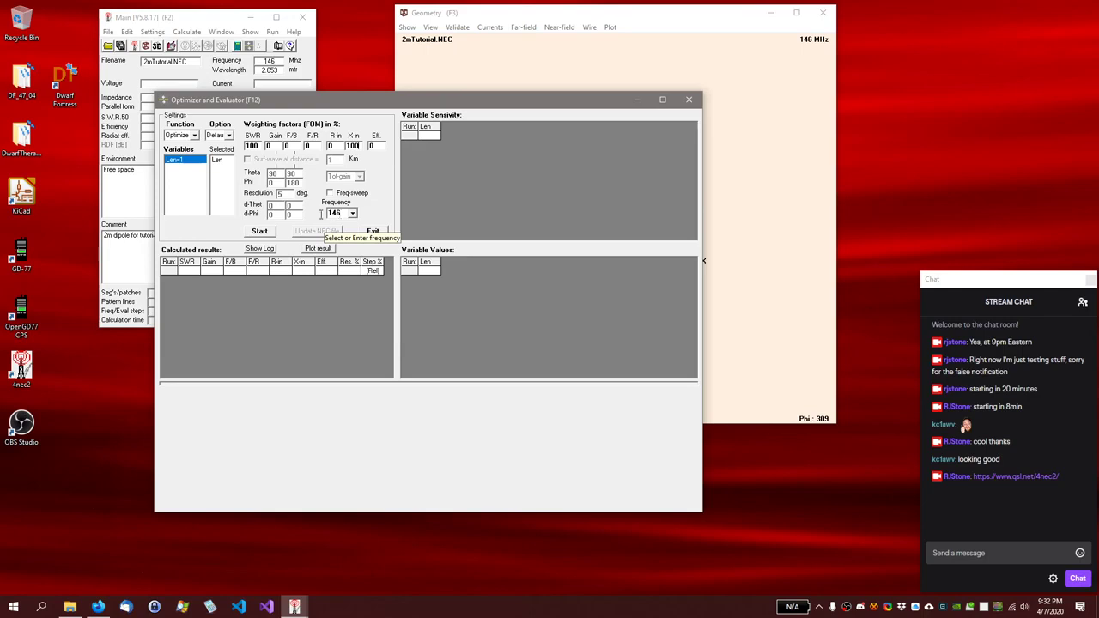
left_click(256, 234)
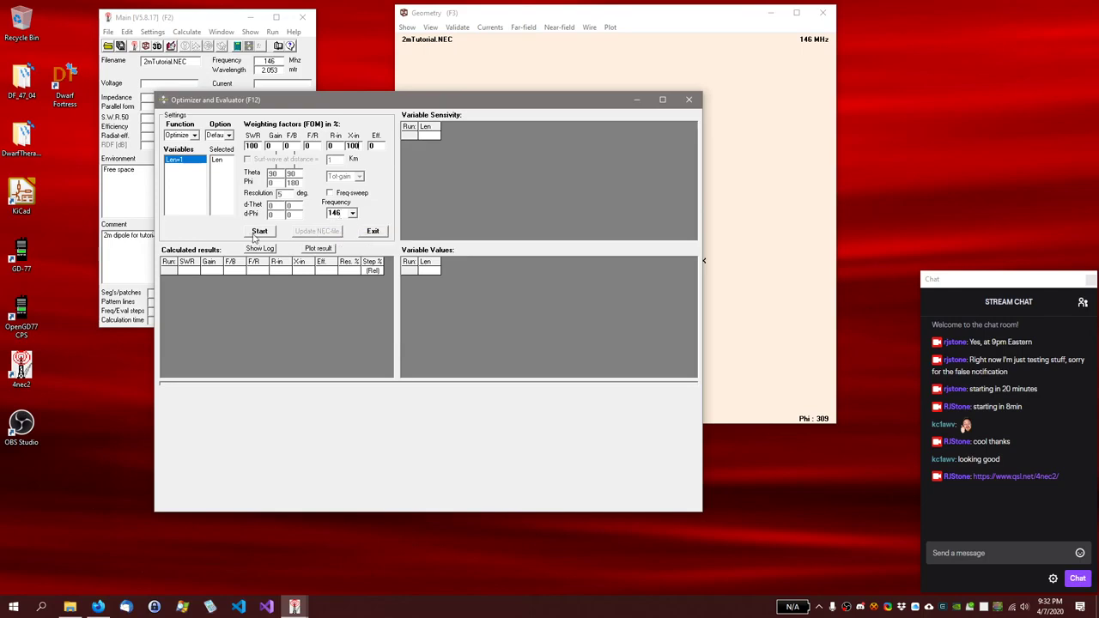
Step: Run the dipole-length optimization and review the calculated results and Len values for all runs
left_click(256, 232)
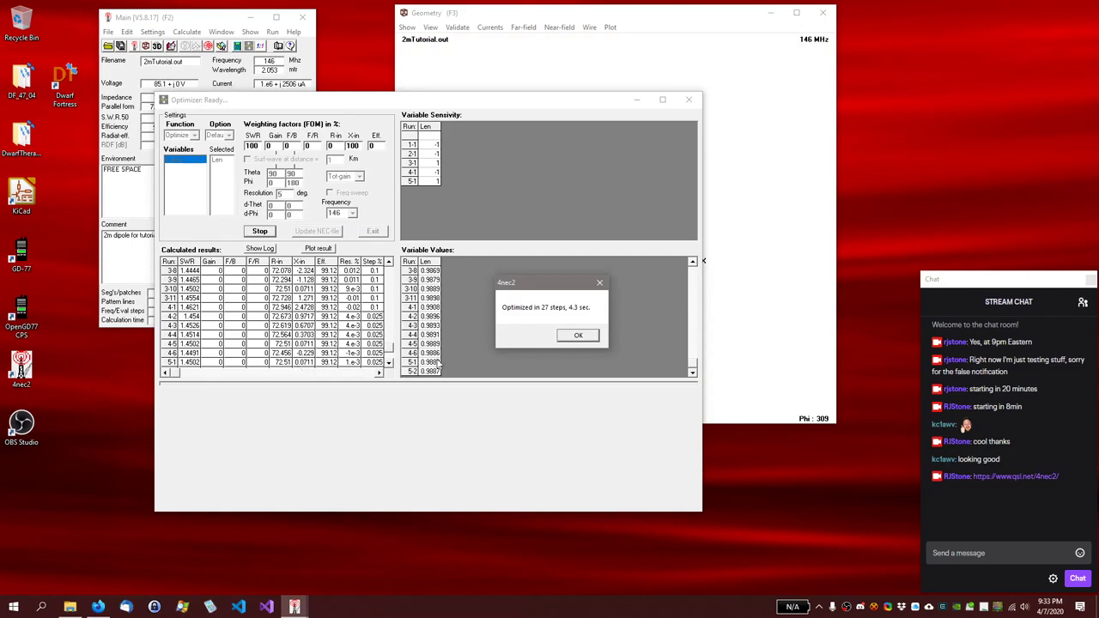
left_click(578, 337)
left_click(578, 337)
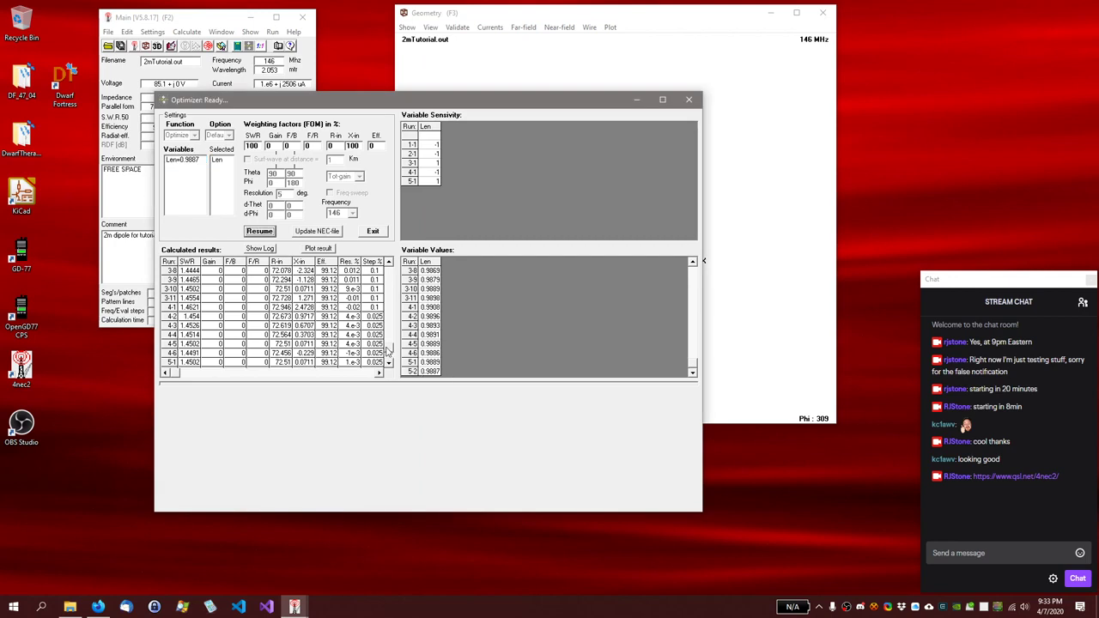
scroll(344, 326, "up", 4)
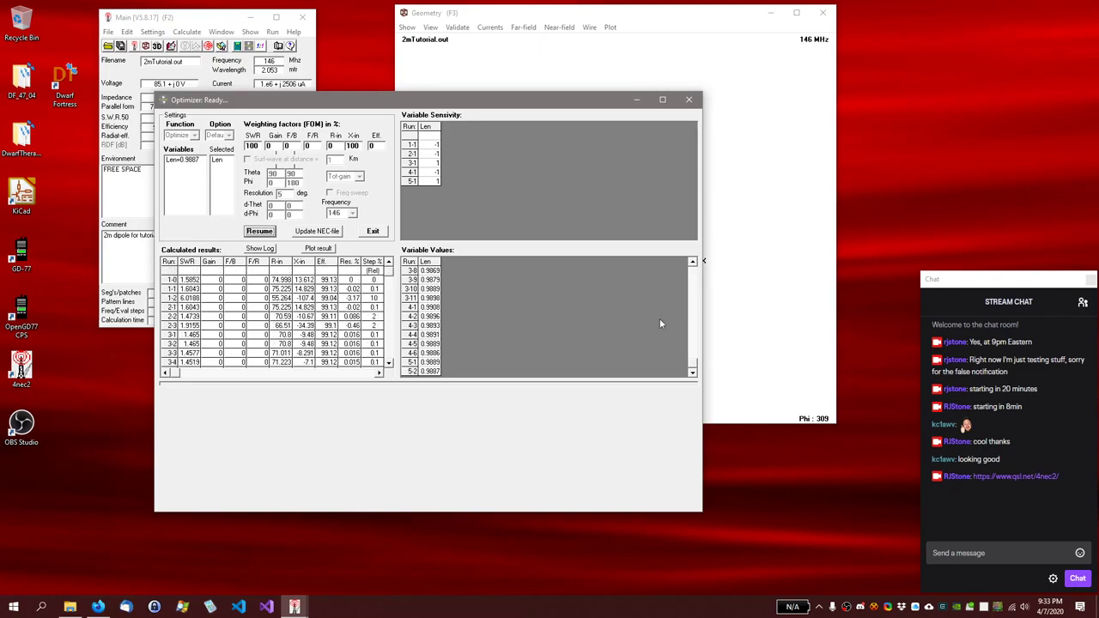
left_click_drag(690, 365, 691, 267)
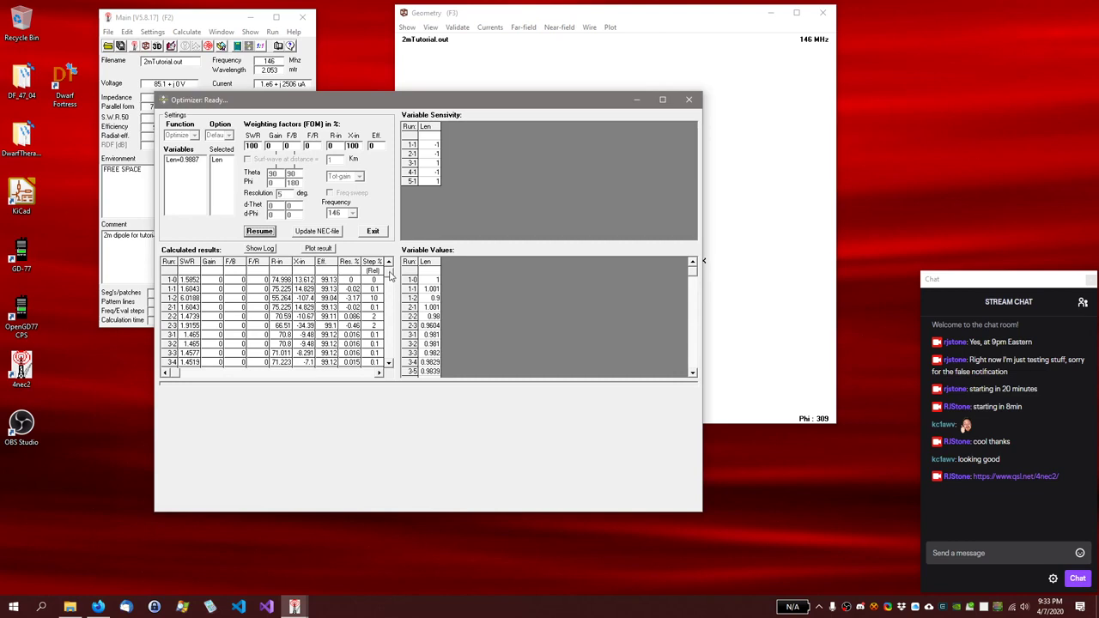
left_click(190, 299)
scroll(390, 279, "down", 3)
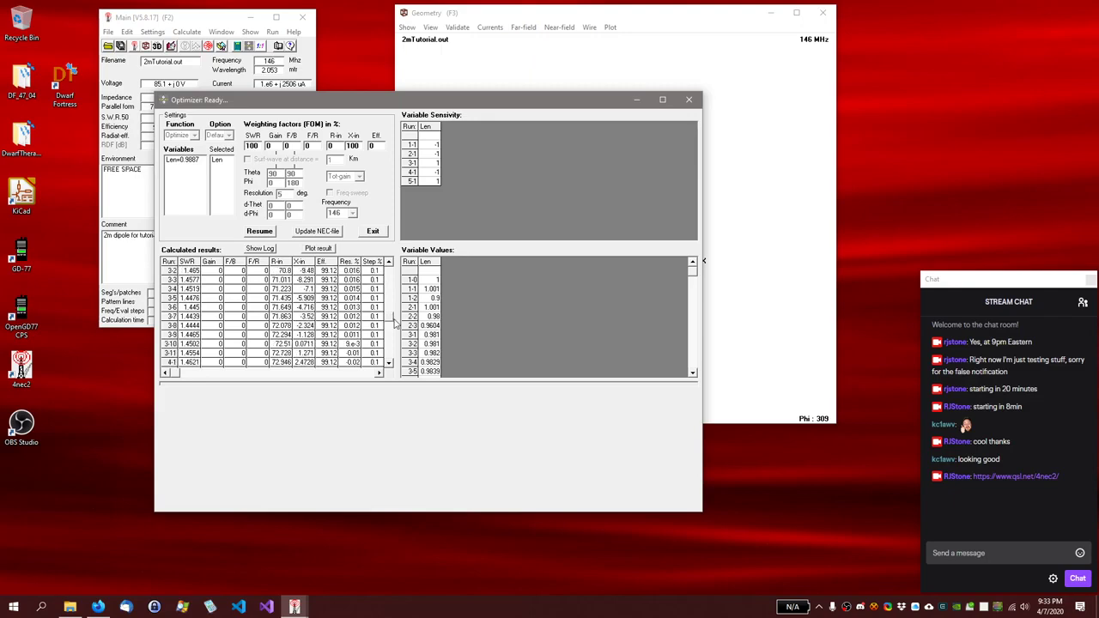
scroll(396, 352, "down", 3)
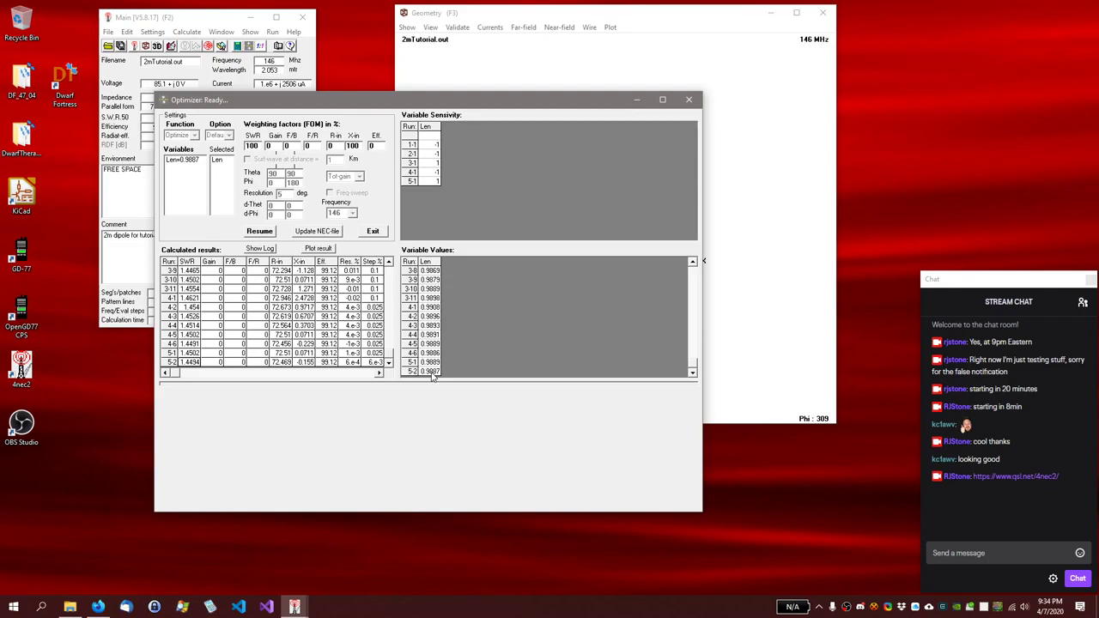
Step: Update the NEC file with the optimized length, overwriting 2mTutorial.NEC, and close the optimizer
left_click(314, 232)
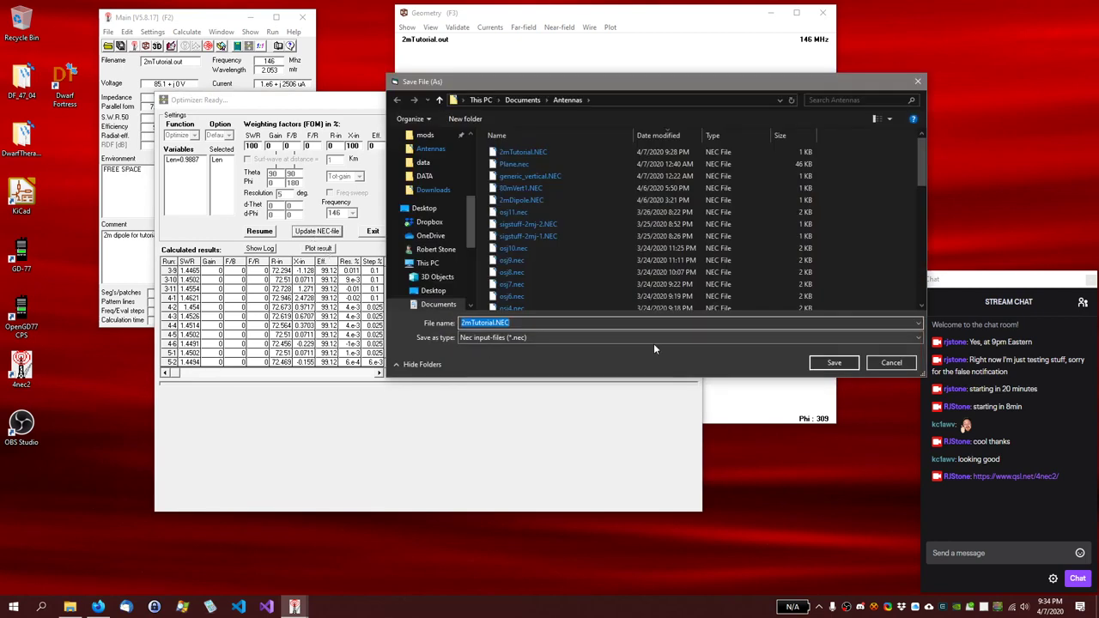
left_click(831, 364)
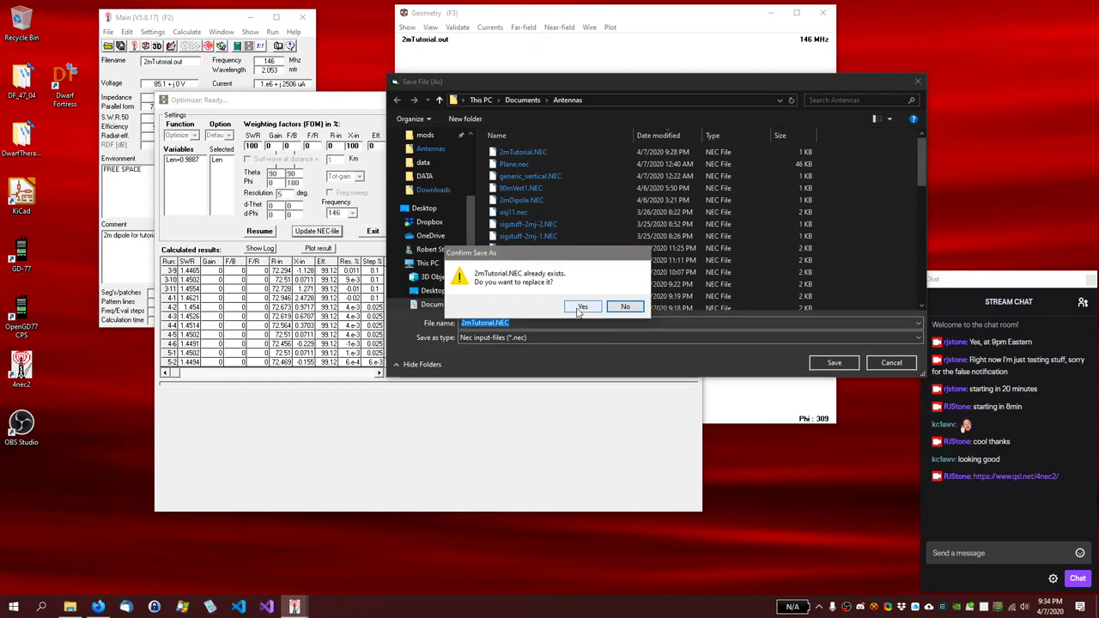
left_click(580, 309)
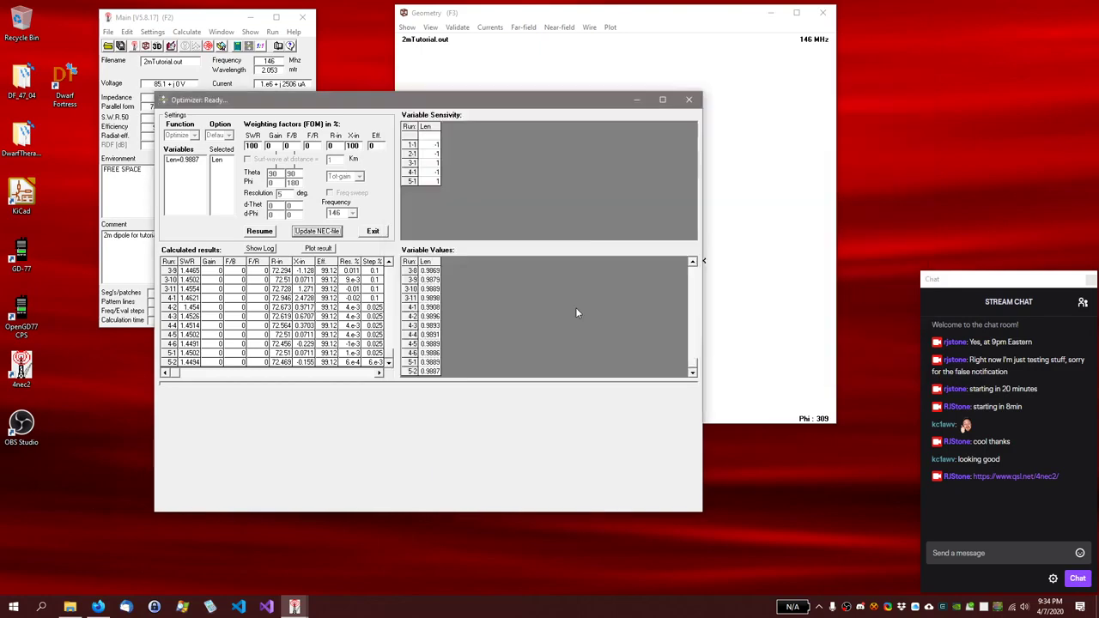
left_click(690, 102)
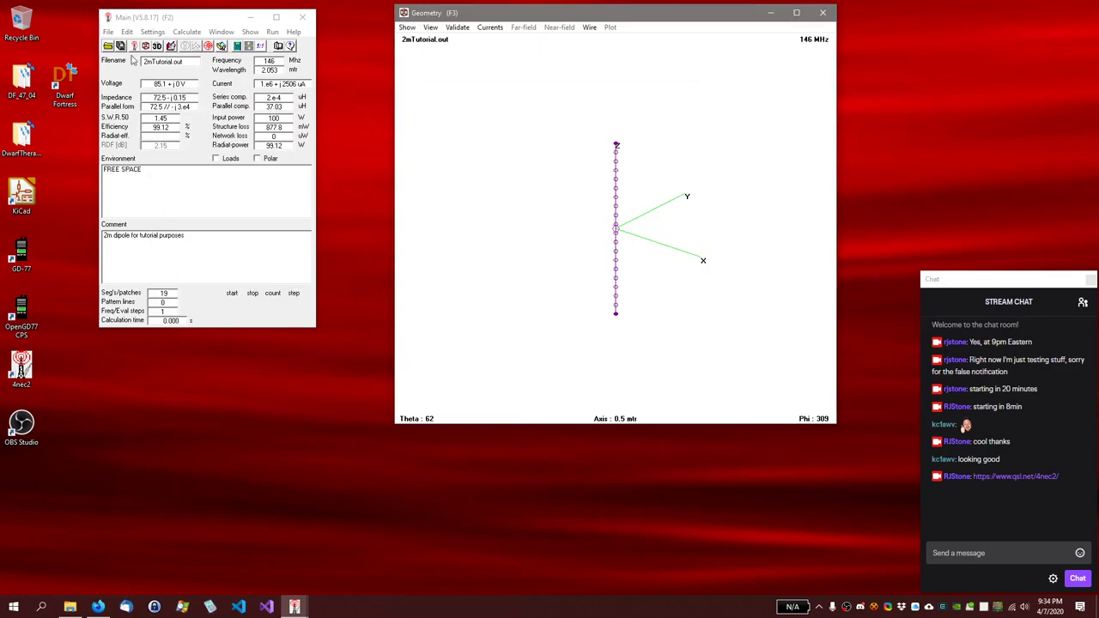
Step: Open the 2mTutorial.NEC input file in the editor
left_click(109, 33)
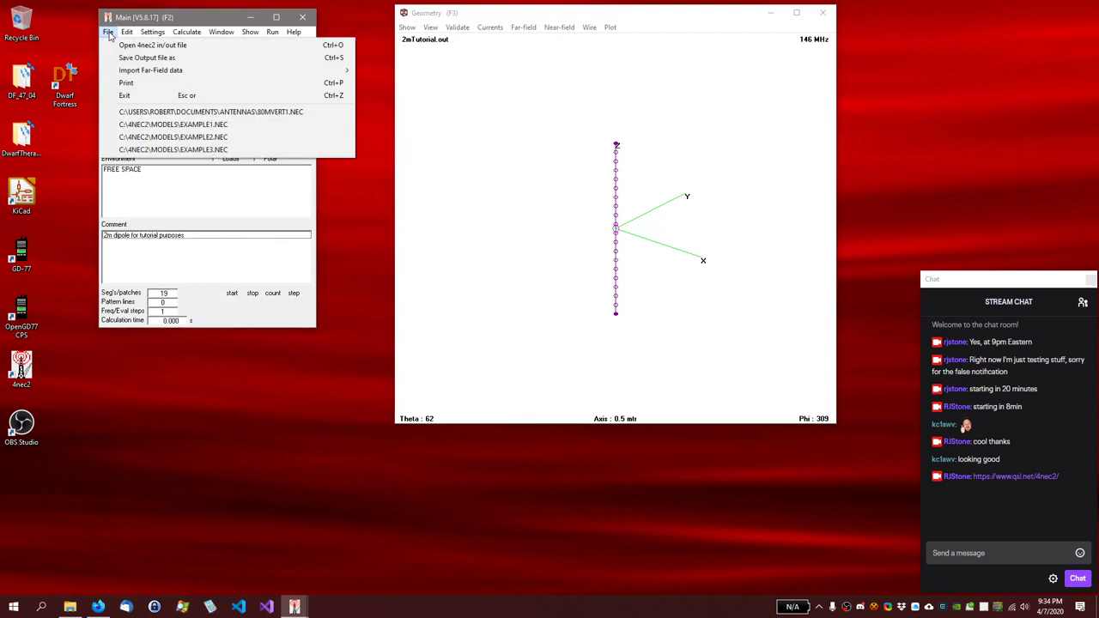
mouse_move(126, 32)
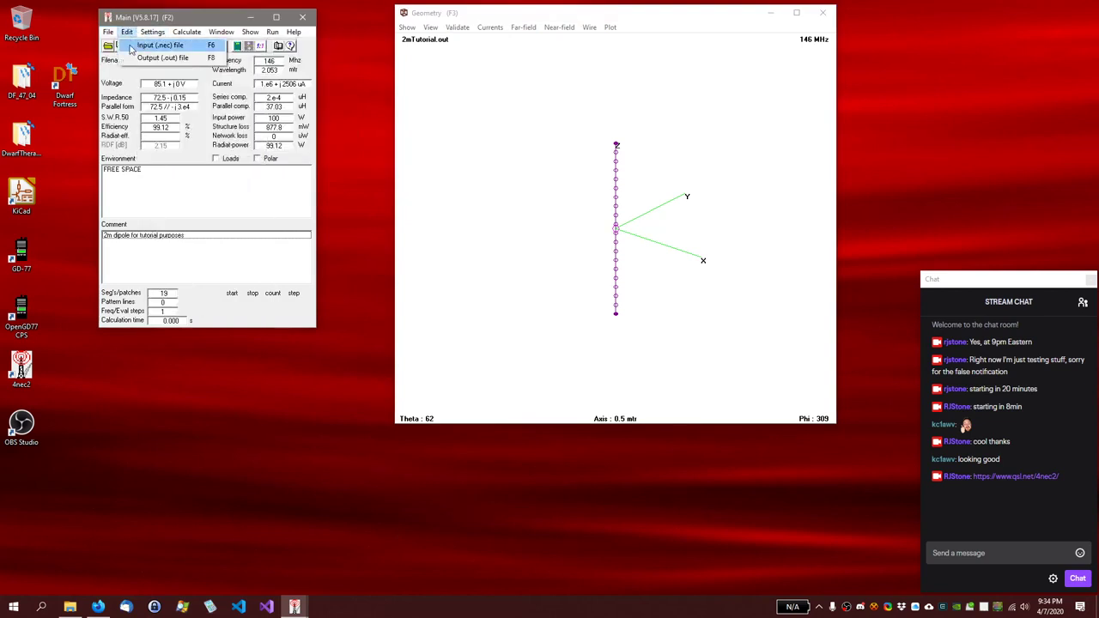
left_click(130, 50)
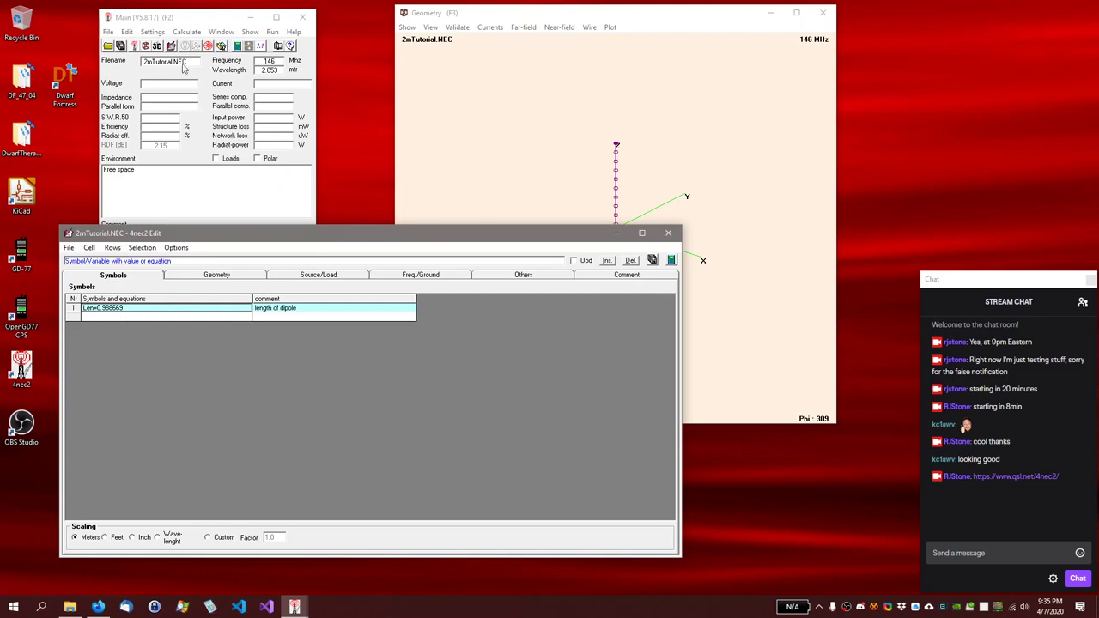
Step: Generate a frequency sweep of the dipole from 140 to 150 MHz in 0.1 MHz steps
left_click(212, 32)
left_click(214, 44)
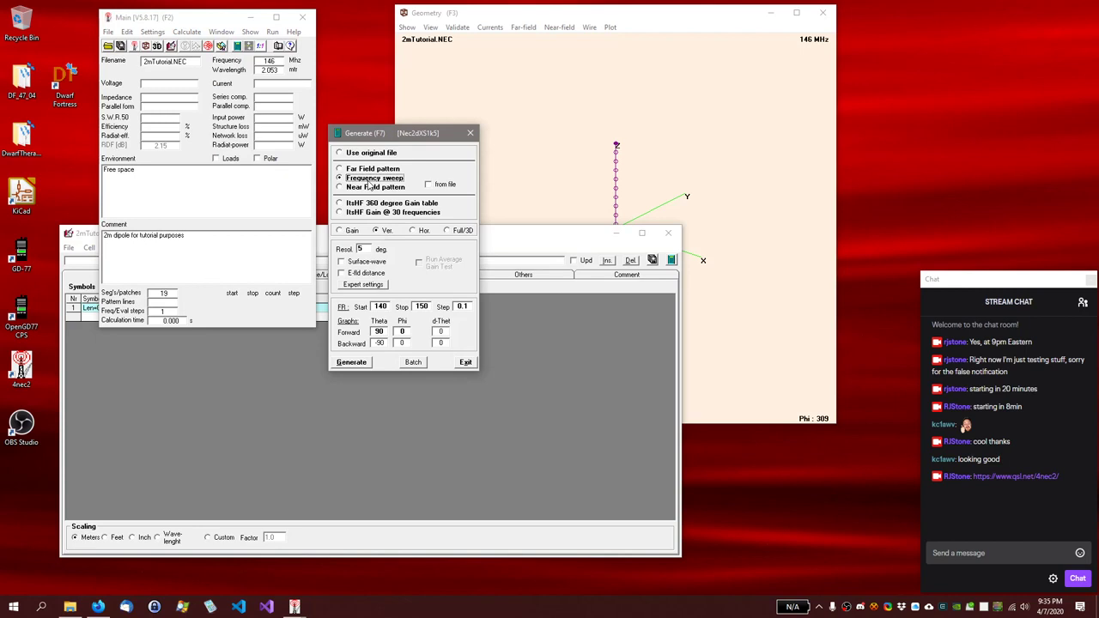
left_click(356, 364)
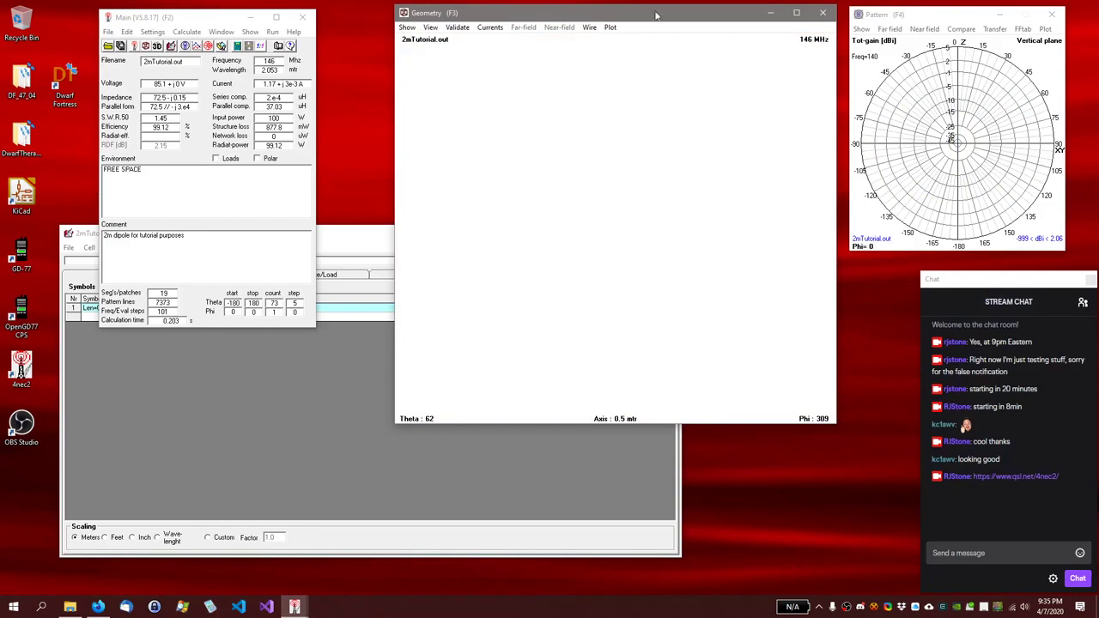
Step: Uncover the SWR plot, read the SWR and reflection coefficient at the 146 MHz marker, and close the plot
left_click_drag(654, 14, 386, 105)
left_click_drag(528, 43, 705, 156)
left_click_drag(444, 108, 642, 24)
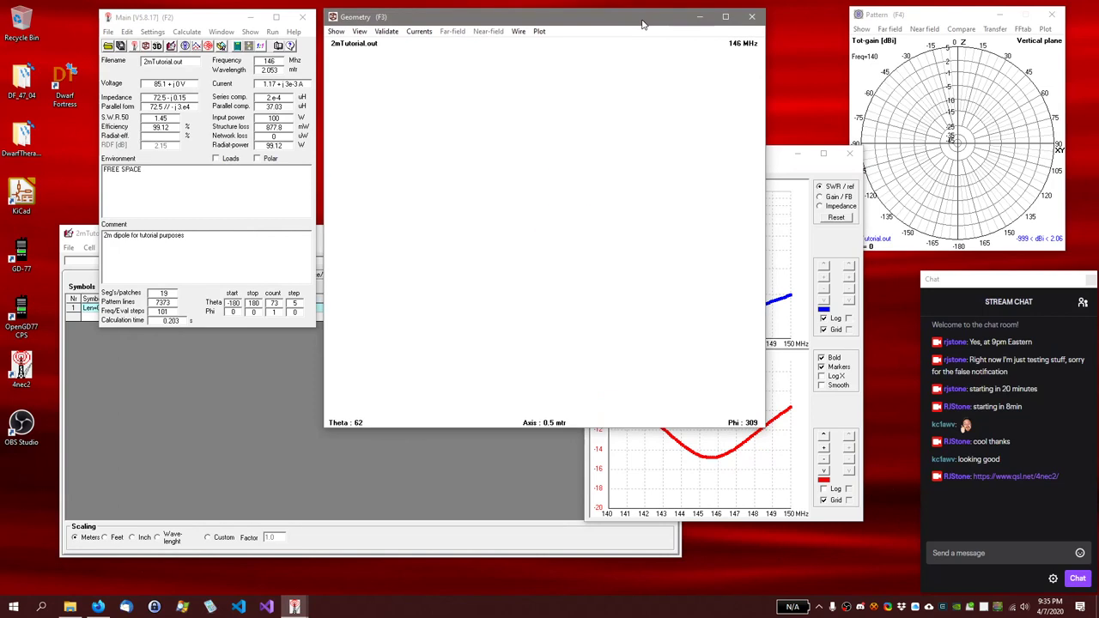
left_click(776, 157)
left_click_drag(776, 157, 773, 140)
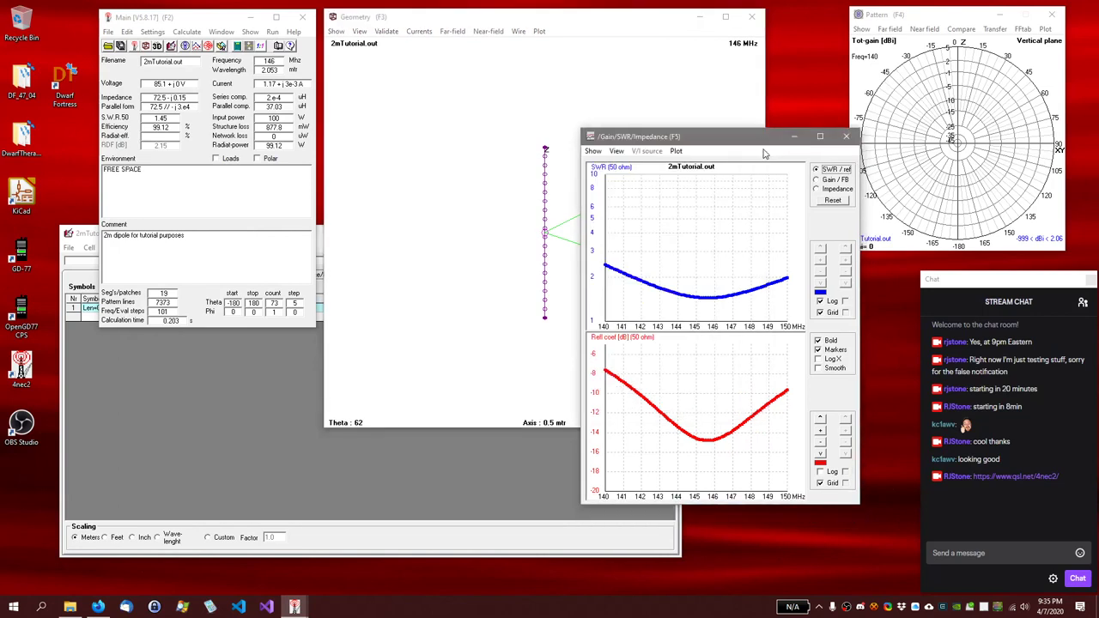
left_click(678, 324)
mouse_move(679, 325)
left_mouse_down()
mouse_move(753, 325)
mouse_move(716, 322)
left_mouse_up()
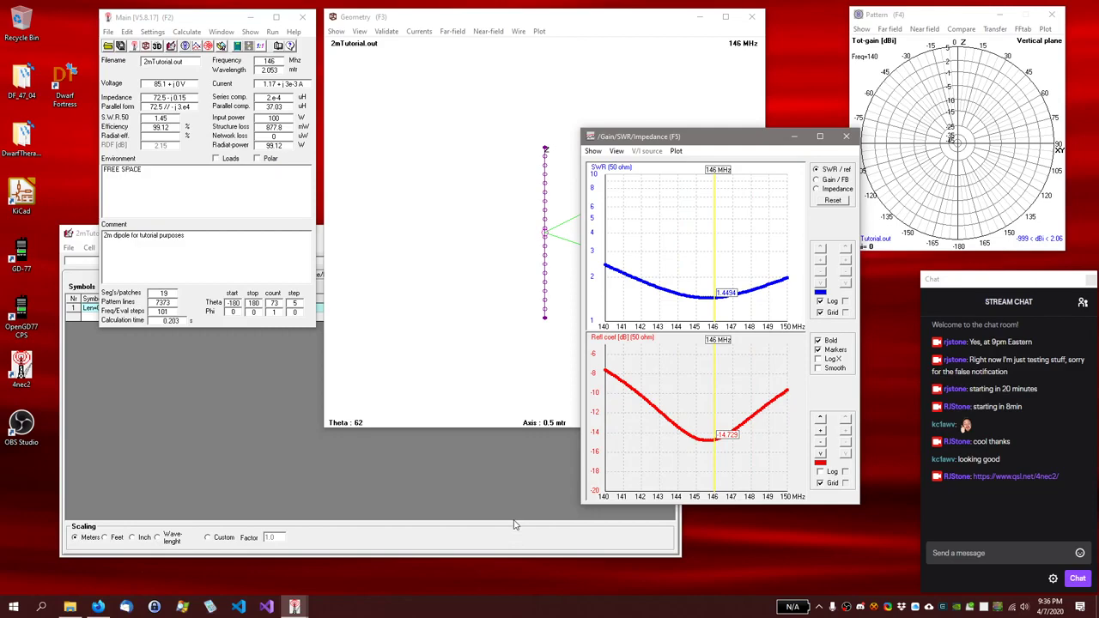
left_click(844, 138)
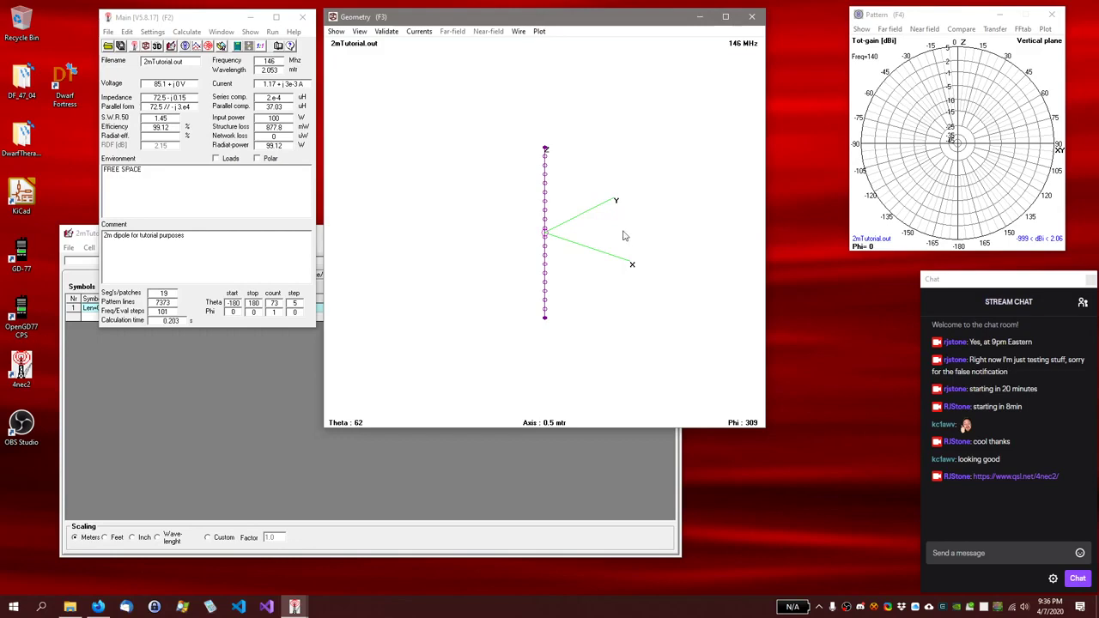
Step: Add a second row to the symbols table of 2mTutorial.NEC, beginning the definition of a DirSpace variable
left_click(420, 542)
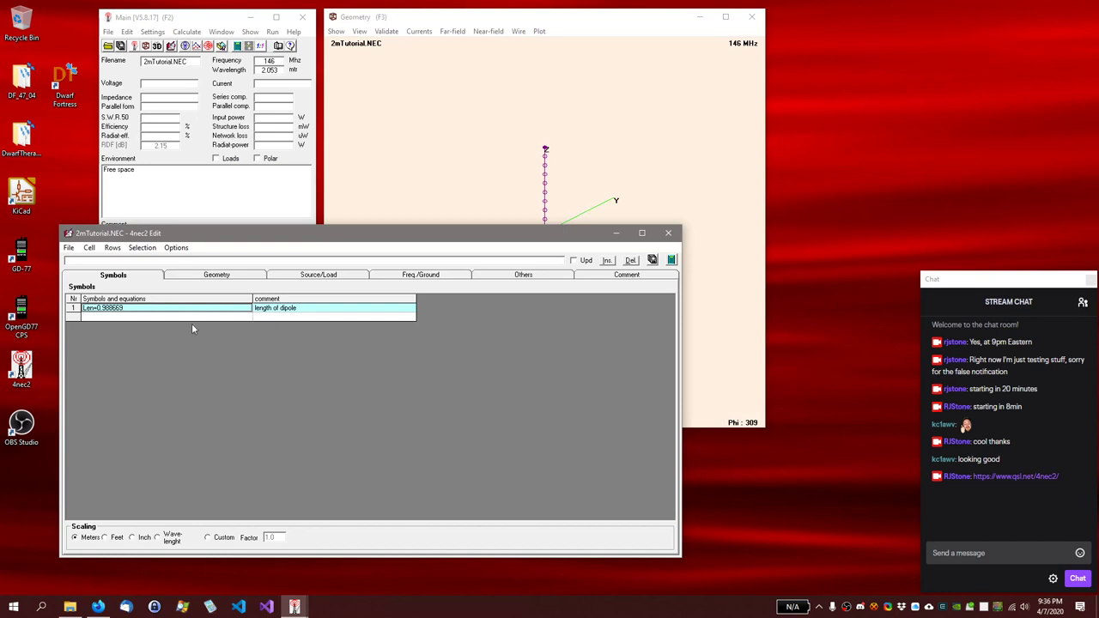
left_click(126, 316)
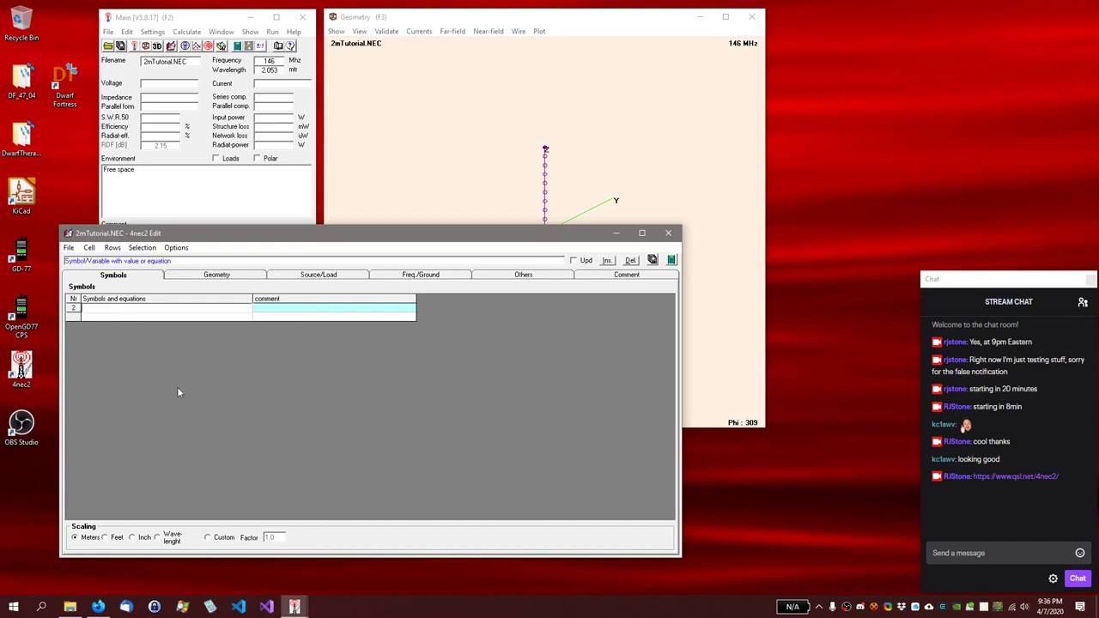
type("DiSpace=")
key("Up")
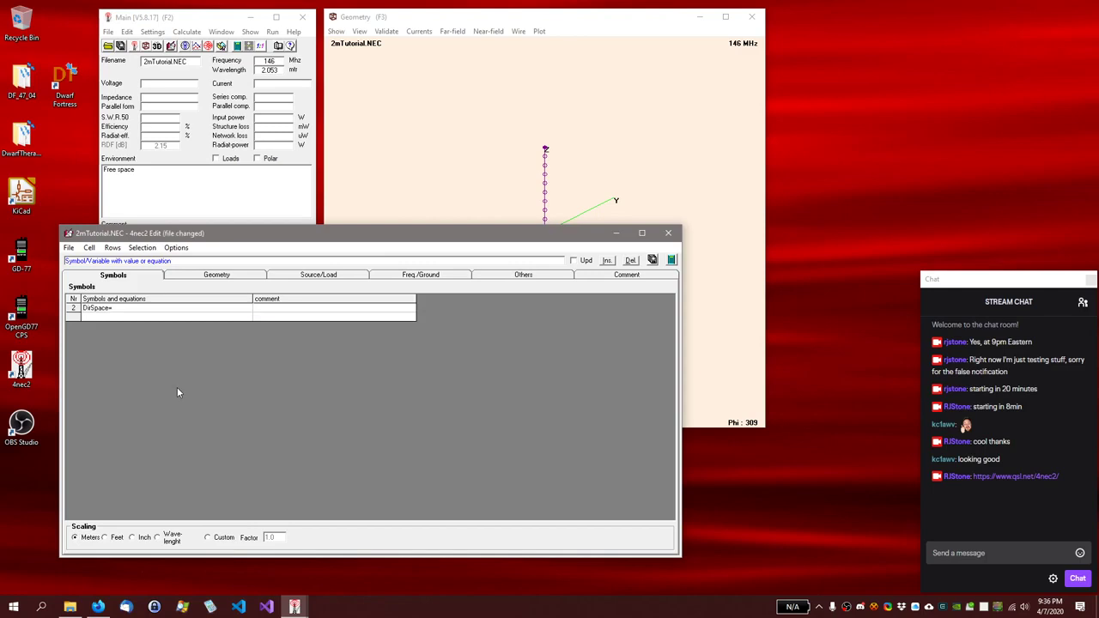
key("Down")
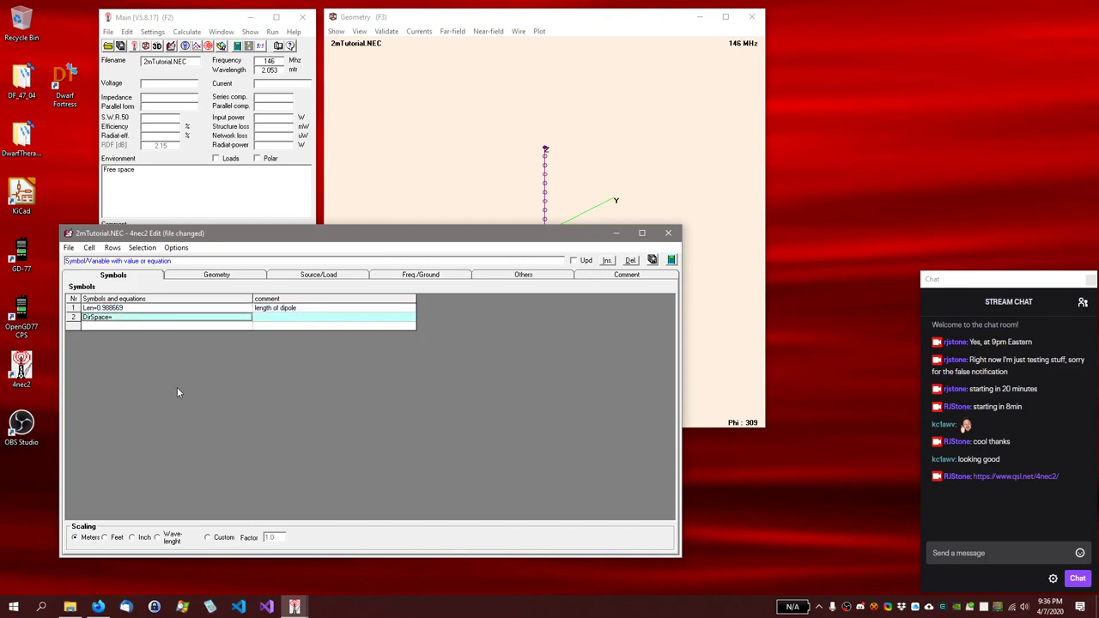
key("F2")
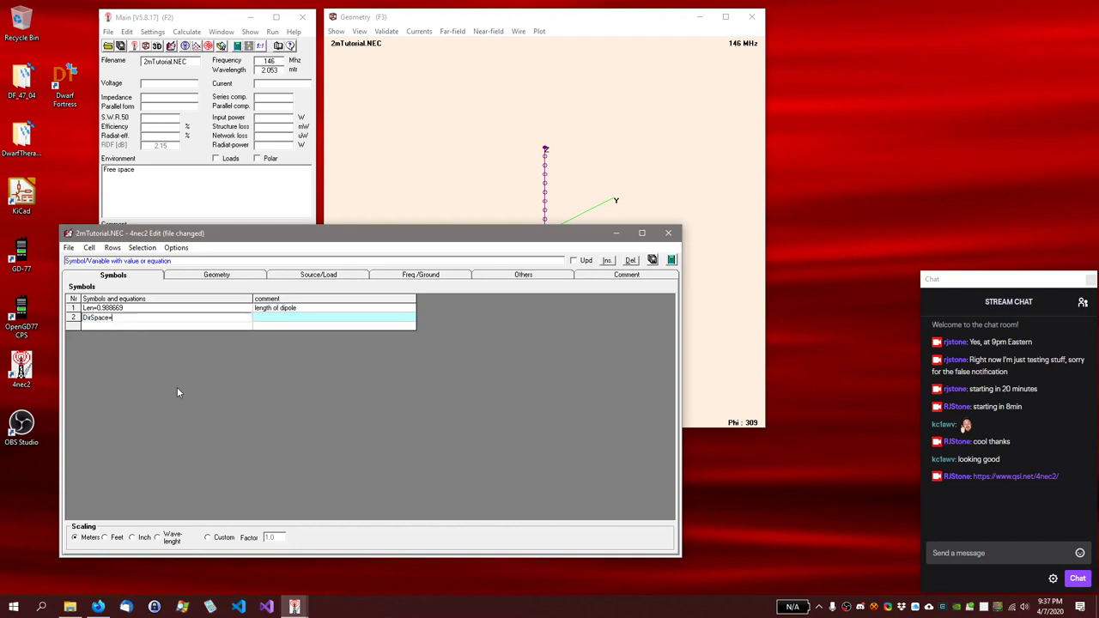
type("Len/2")
key("BackSpace")
type("4")
key("BackSpace")
key("BackSpace")
key("BackSpace")
key("BackSpace")
key("BackSpace")
Step: Set DirSpace to 0.25 and comment it "spacng between director and driven"
type("0")
type("25")
key("Return")
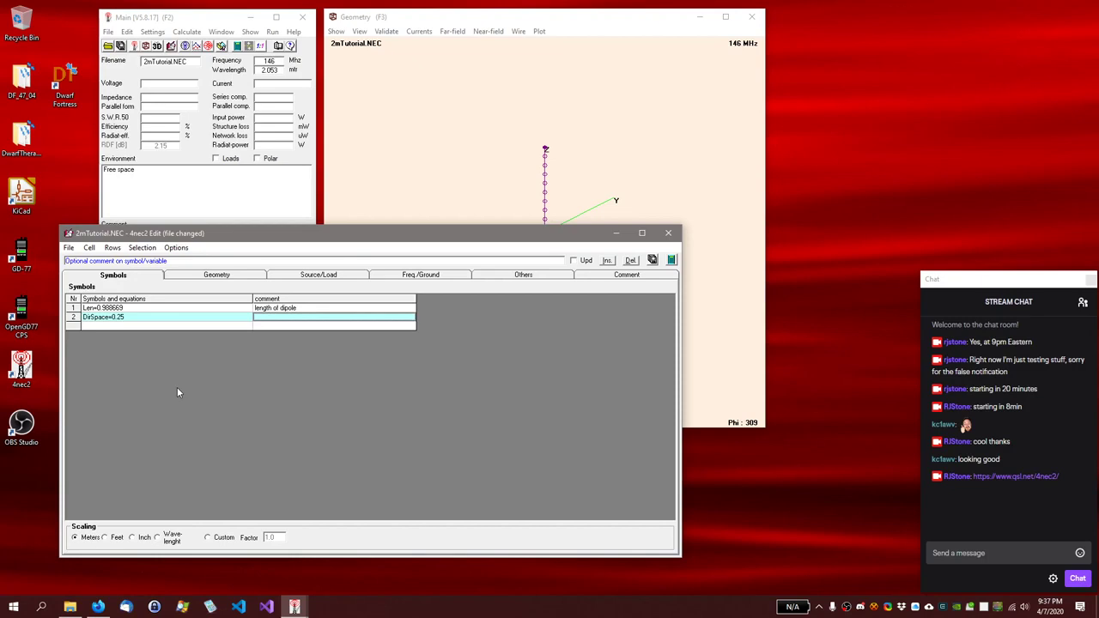
type("spacng")
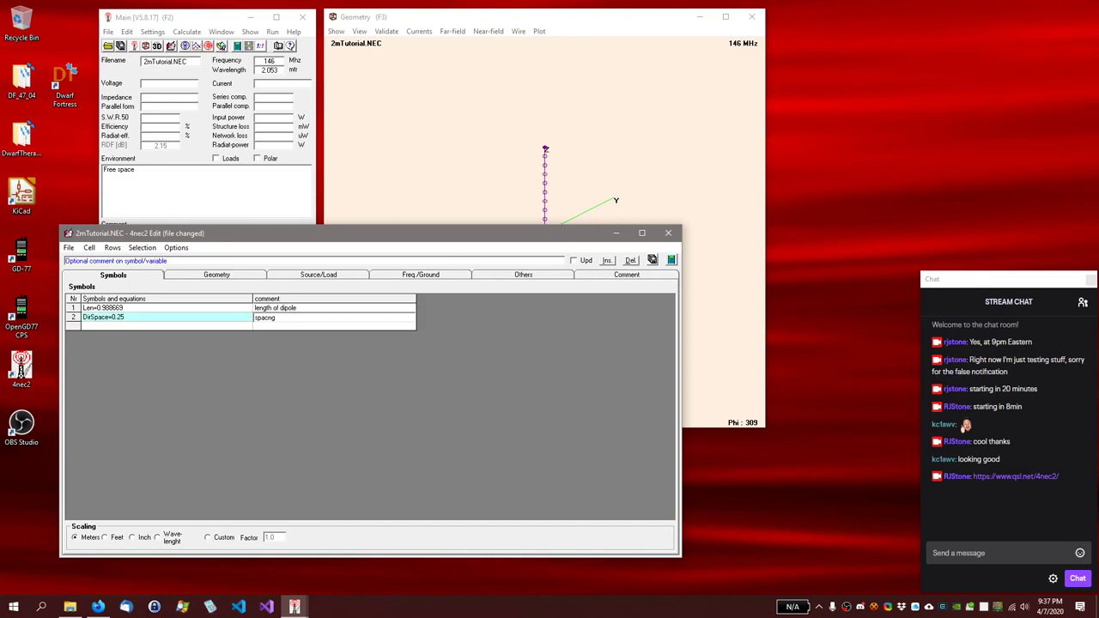
type(" between director and driven")
key("Return")
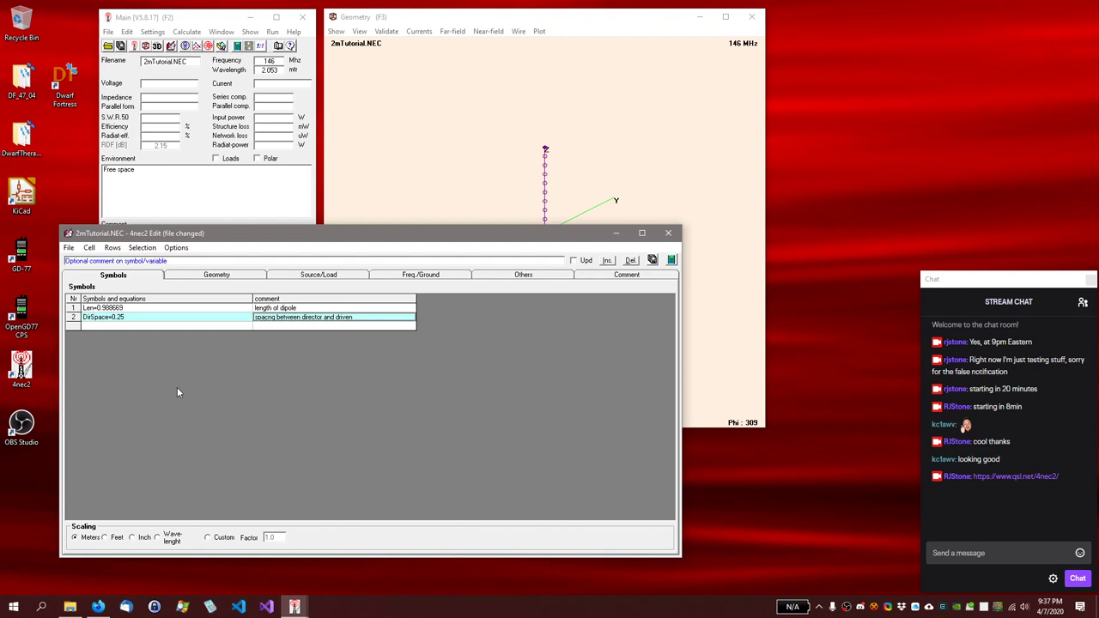
Step: Rename the dipole length symbol Len to DELen
key("Up")
key("F2")
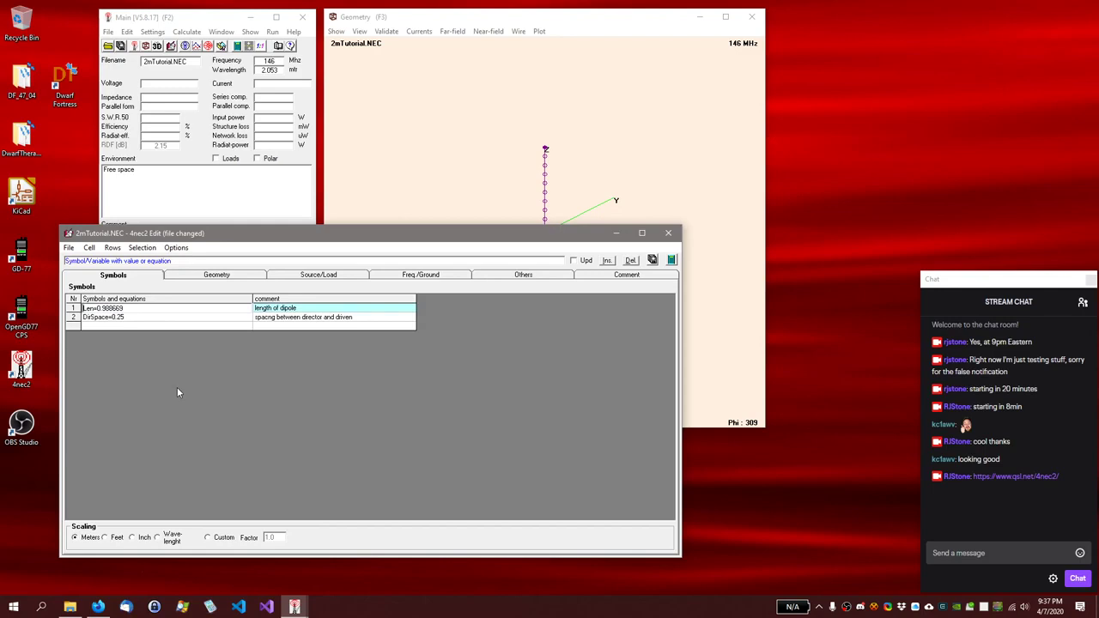
key("Home")
type("DE")
key("Return")
key("Down")
key("Down")
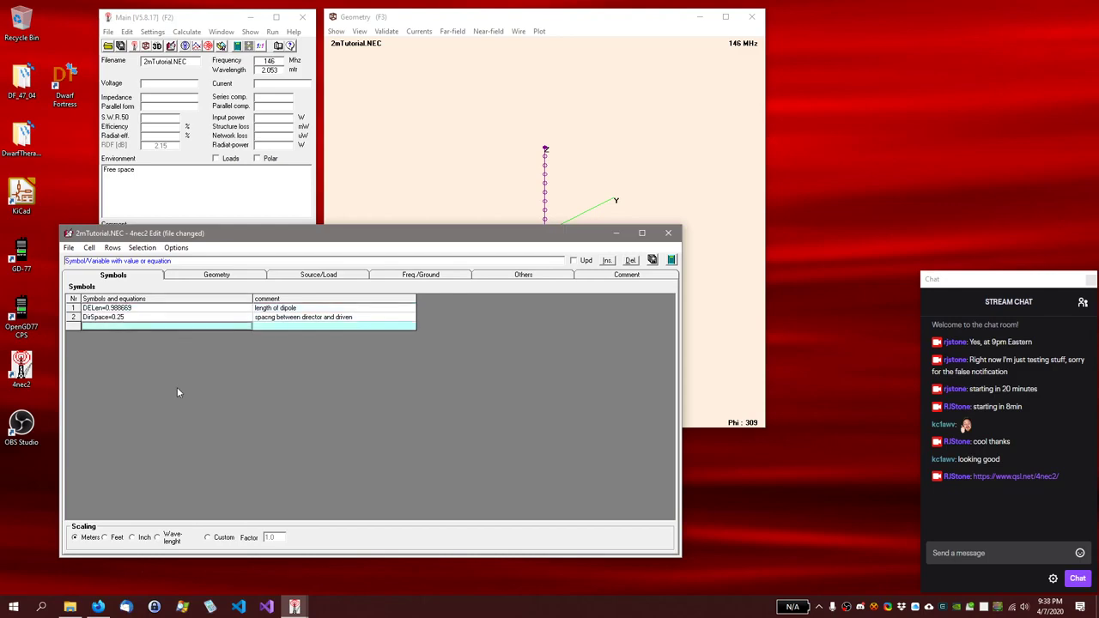
Step: Replace "director" with "reflector" in the comment of the DirSpace symbol
key("Up")
key("Right")
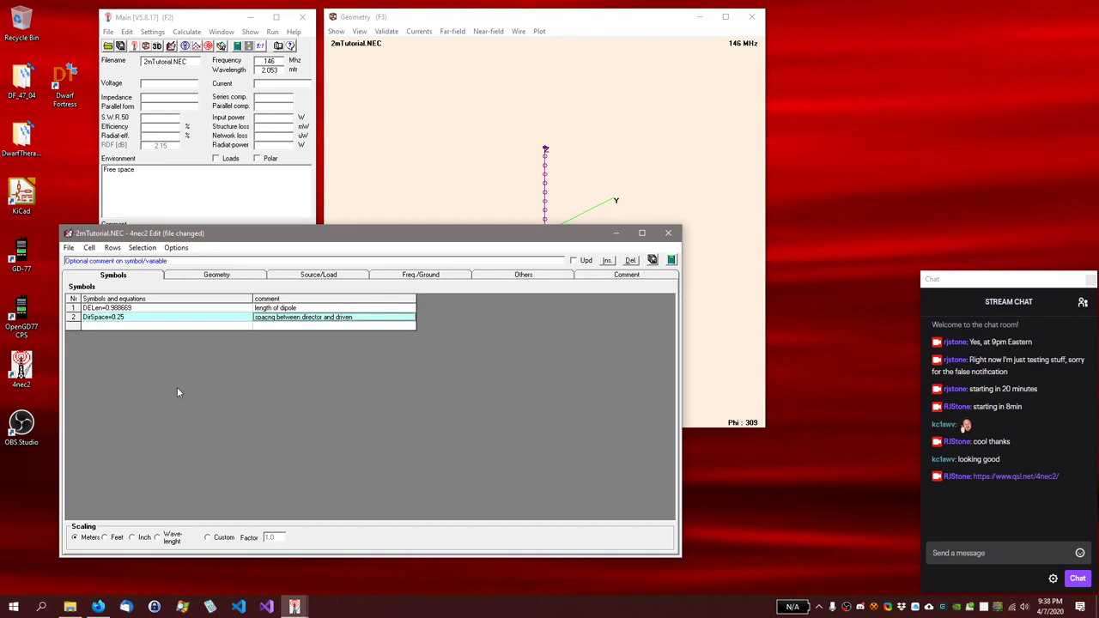
key("F2")
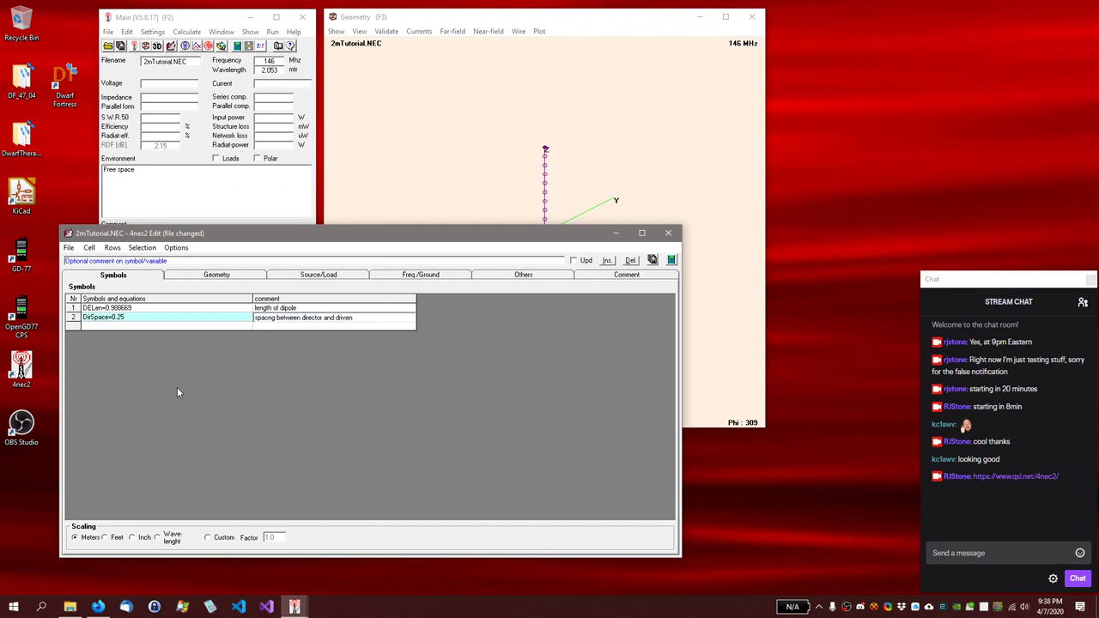
key("BackSpace")
key("BackSpace")
key("BackSpace")
key("BackSpace")
key("BackSpace")
key("BackSpace")
key("BackSpace")
key("BackSpace")
type("reflector")
key("Return")
Step: Rename the DirSpace symbol to RSpace and move on to the empty third row
key("Left")
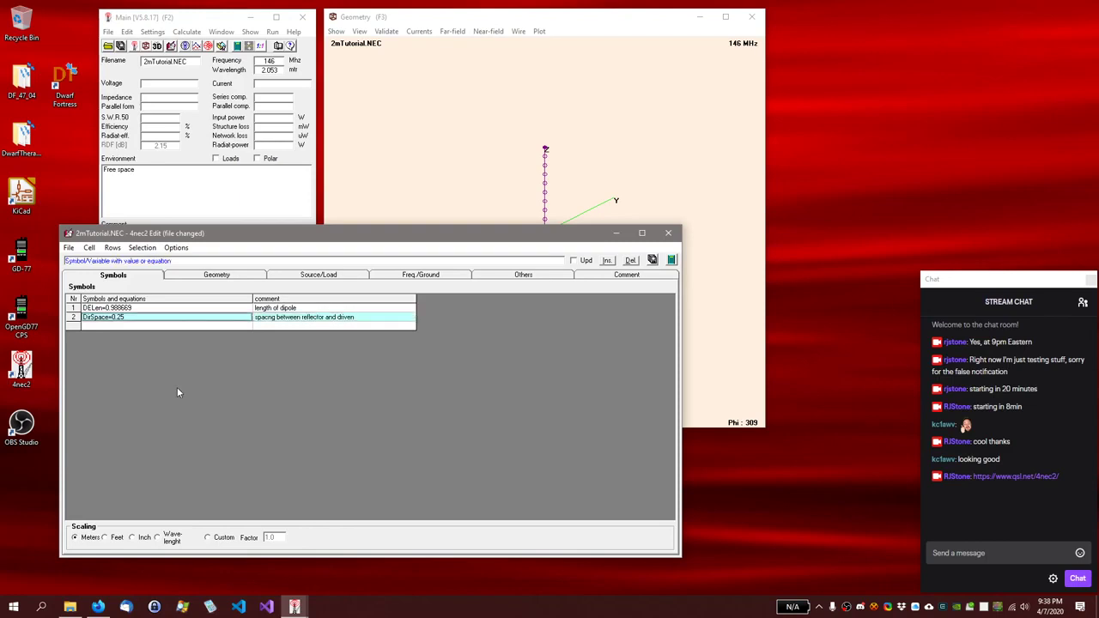
key("F2")
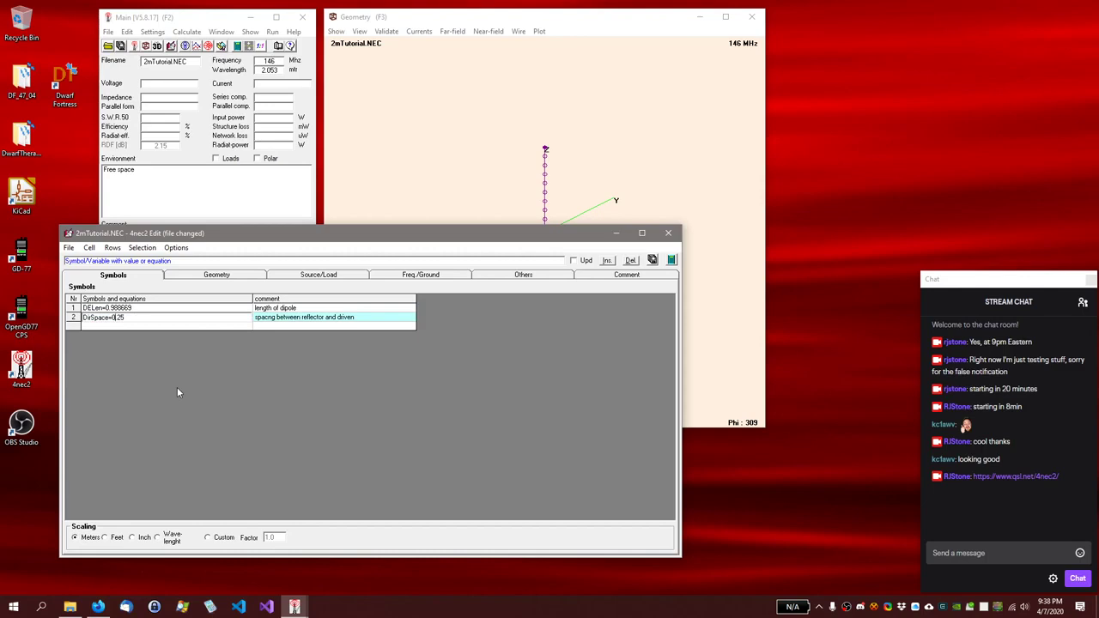
key("BackSpace")
key("BackSpace")
type("R")
key("Return")
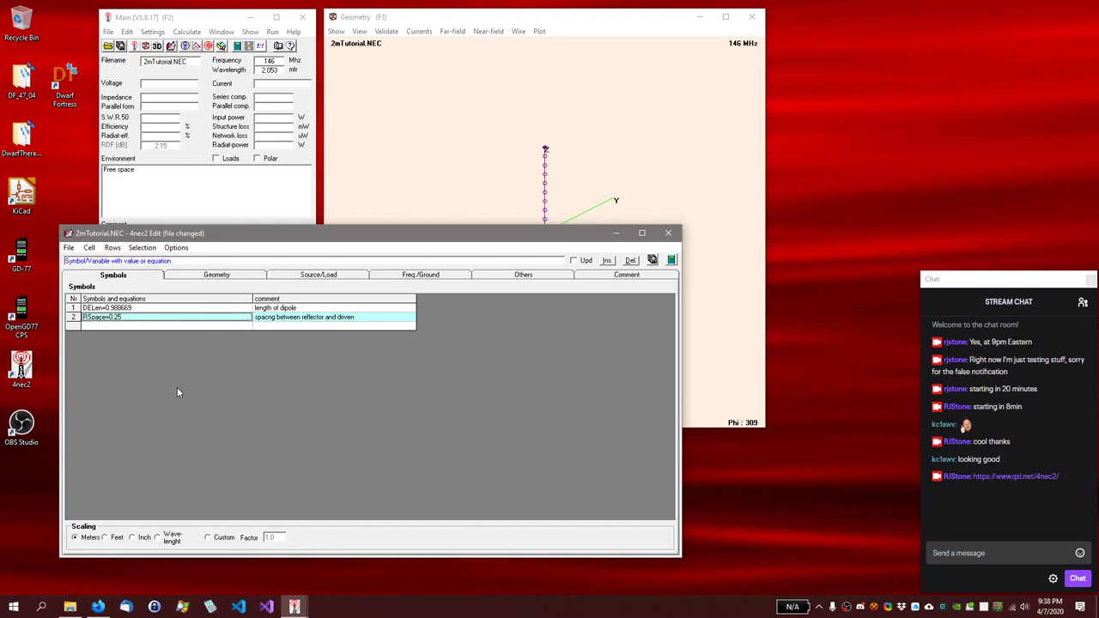
key("Down")
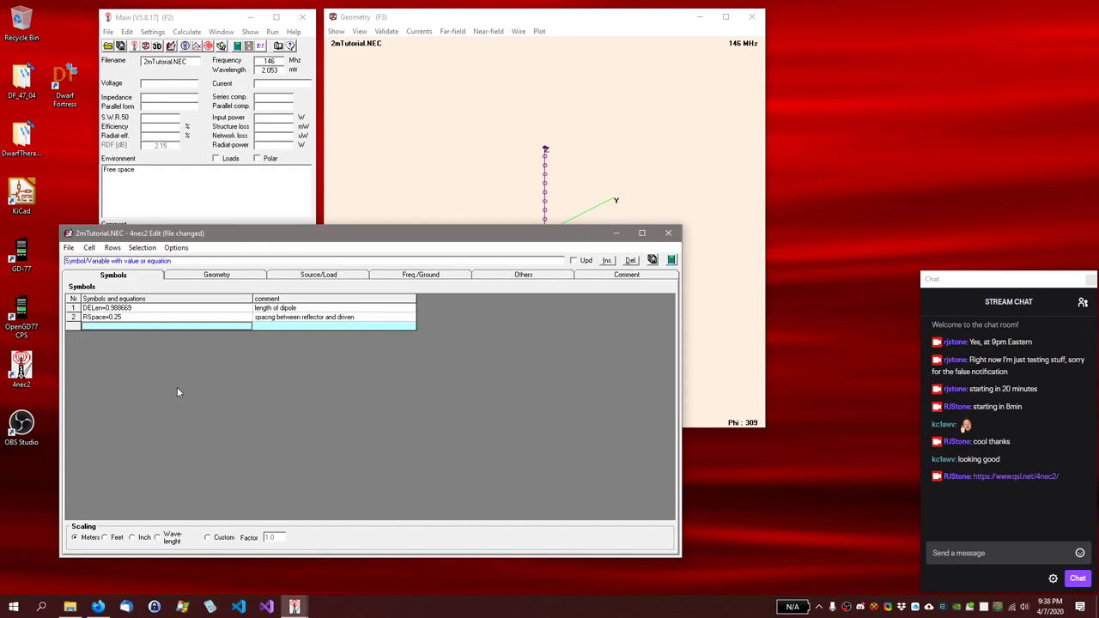
Step: Define the symbol RLen with the value 1.1 in the third symbol row
type("RLen=")
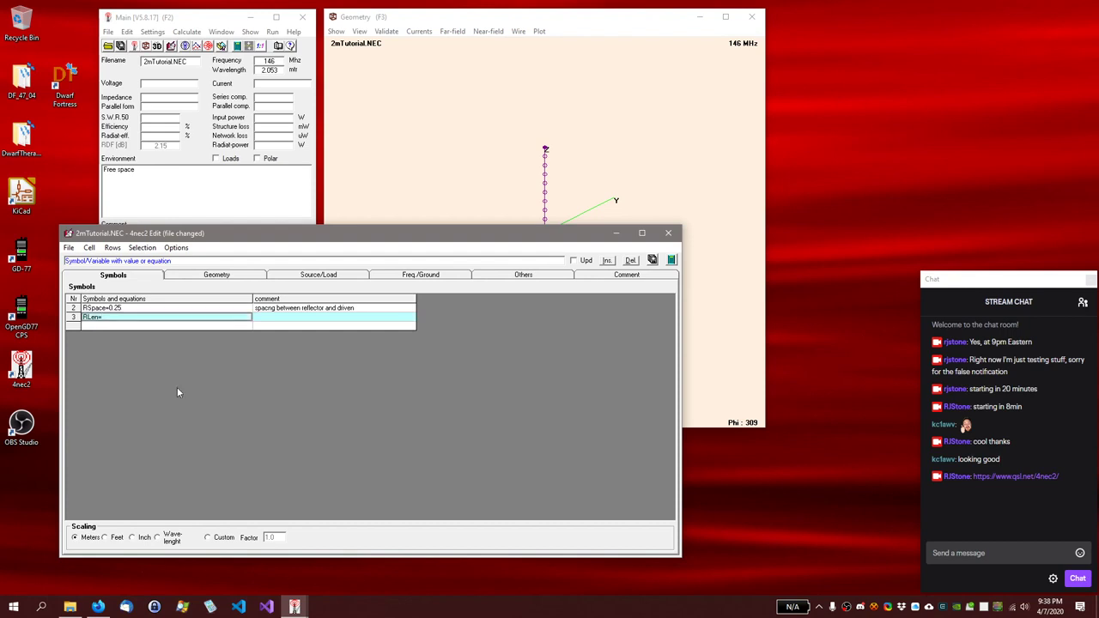
scroll(177, 392, "up", 1)
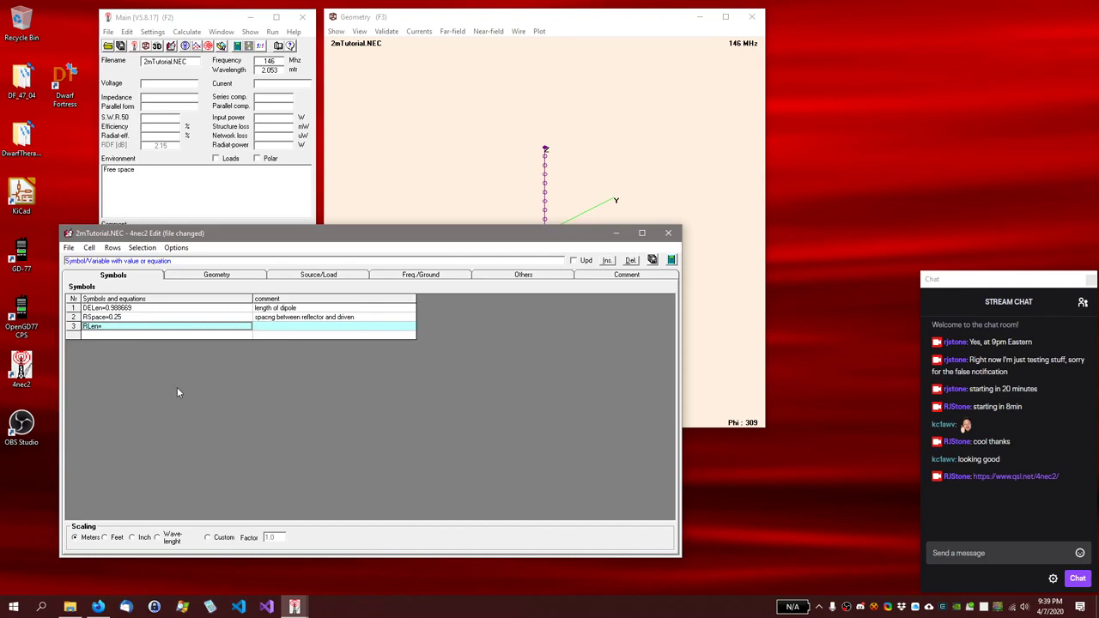
key("F2")
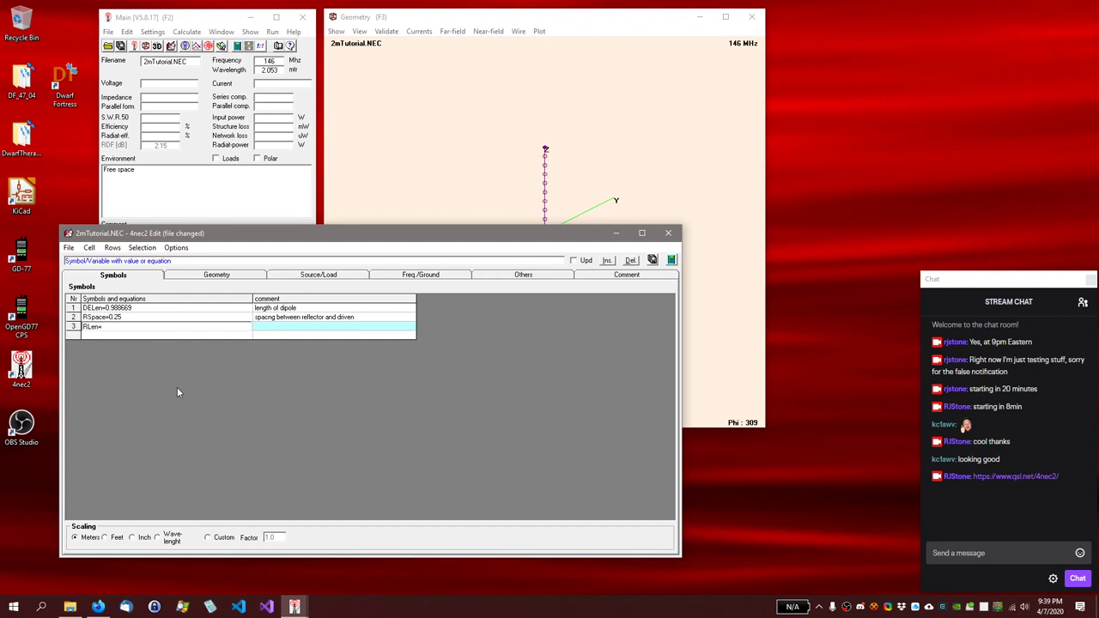
type("1.1")
key("Return")
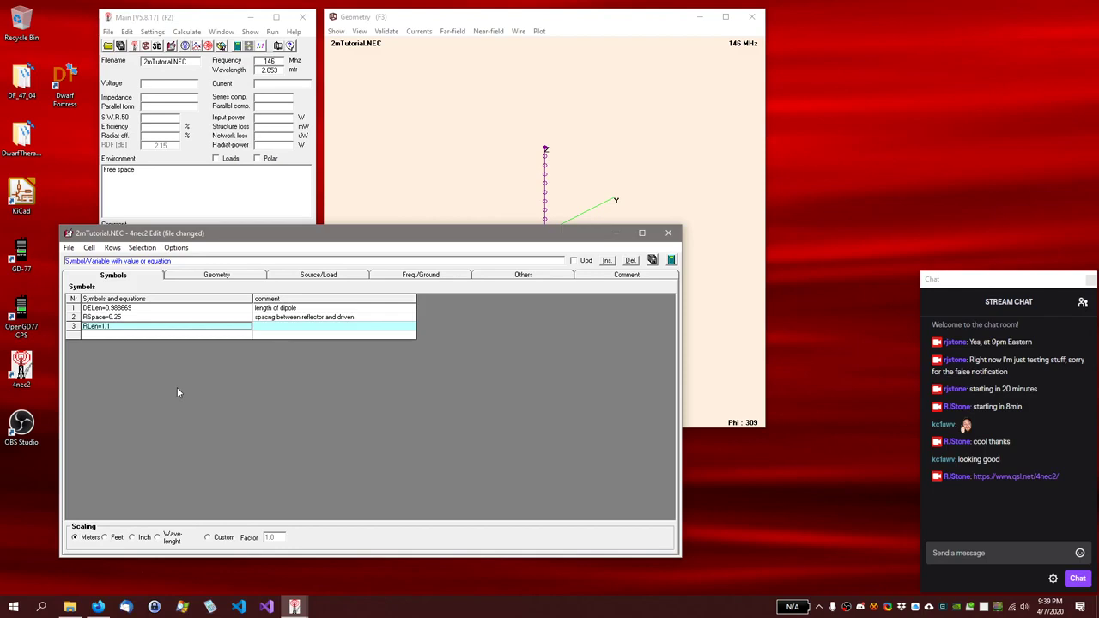
Step: Add a second wire to the geometry table with tag 2 and 19 segments
left_click(233, 276)
left_click(108, 321)
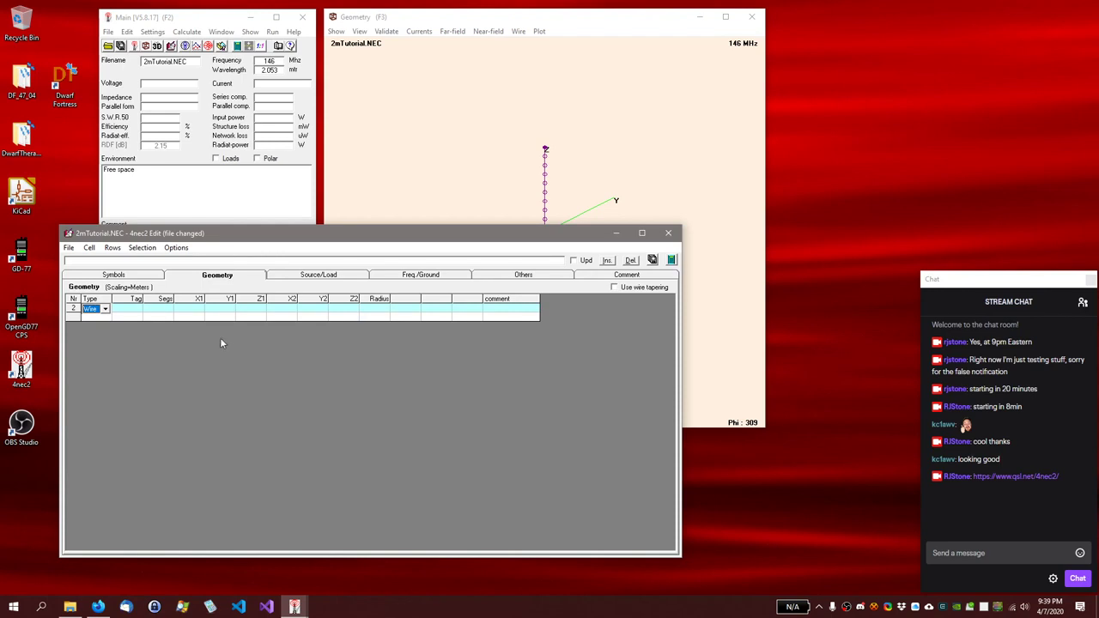
key("Tab")
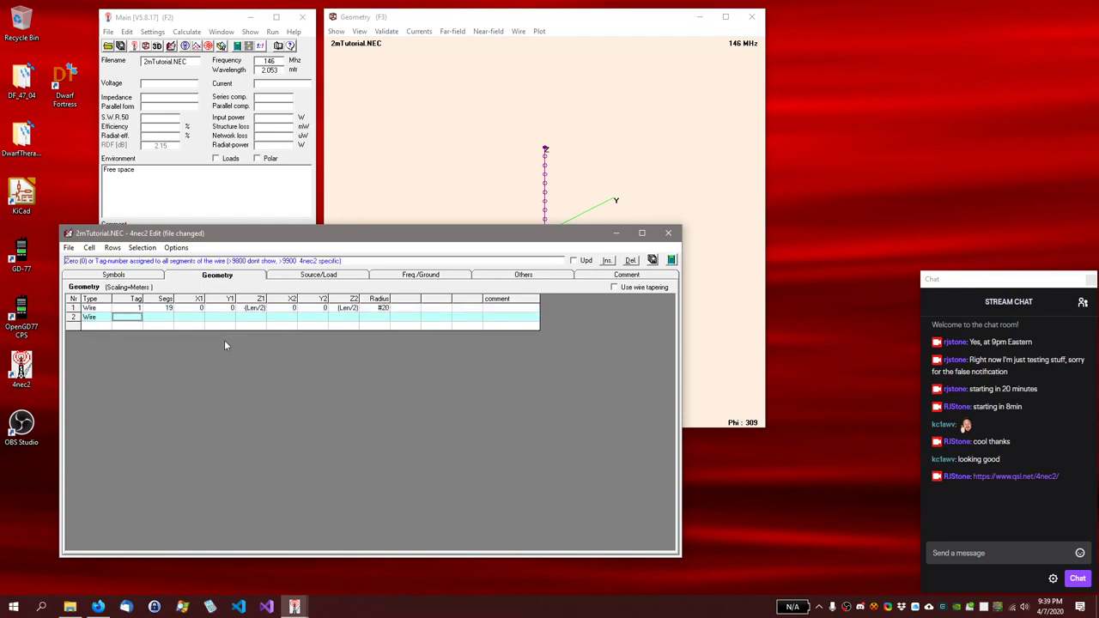
type("2")
key("Tab")
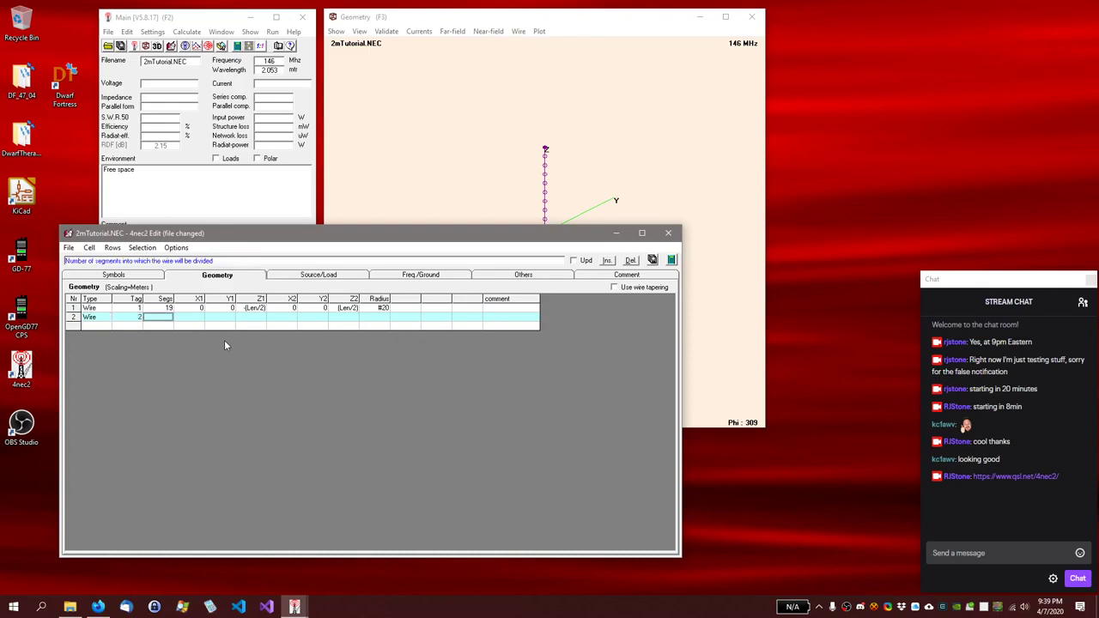
type("19")
key("Return")
Step: Try to refresh the geometry view with the incomplete second wire, dismiss the messages and return to the model editor
left_click(619, 20)
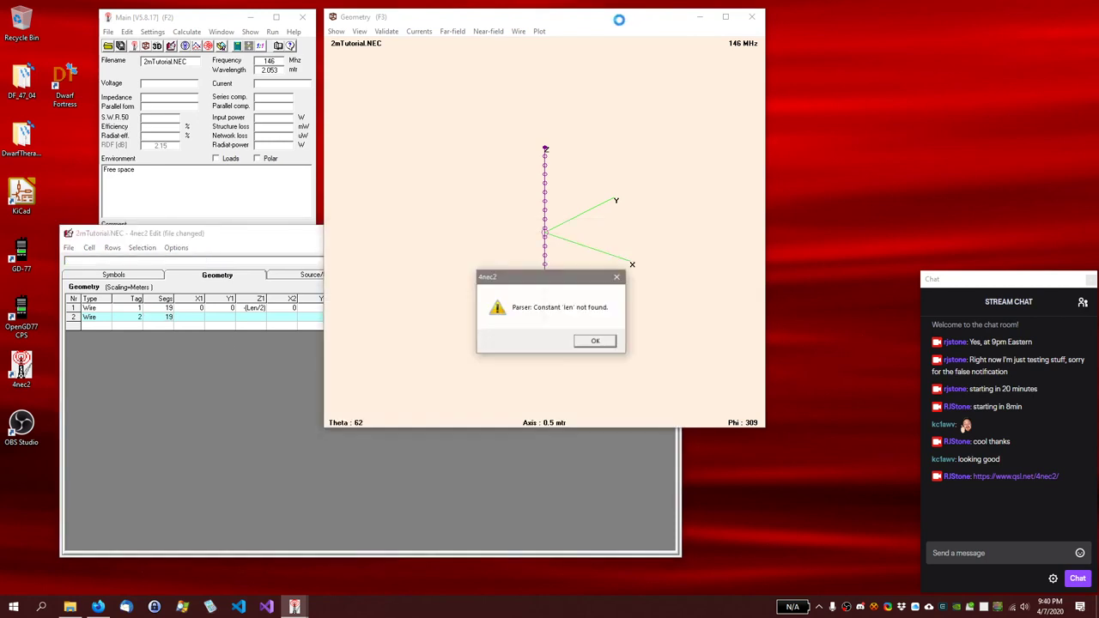
left_click(594, 340)
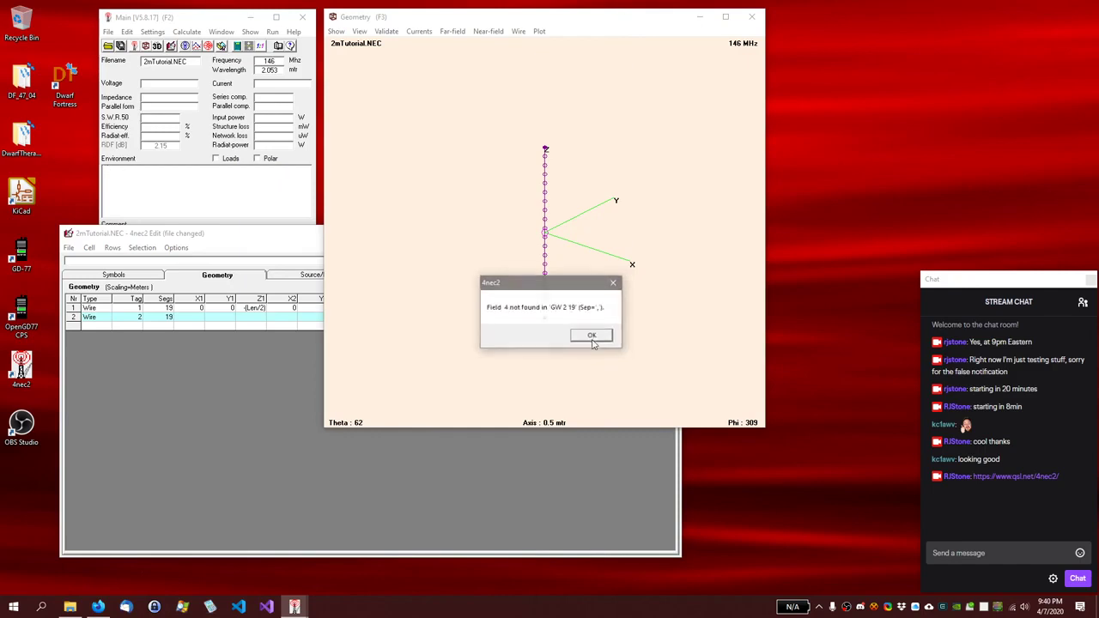
left_click(581, 339)
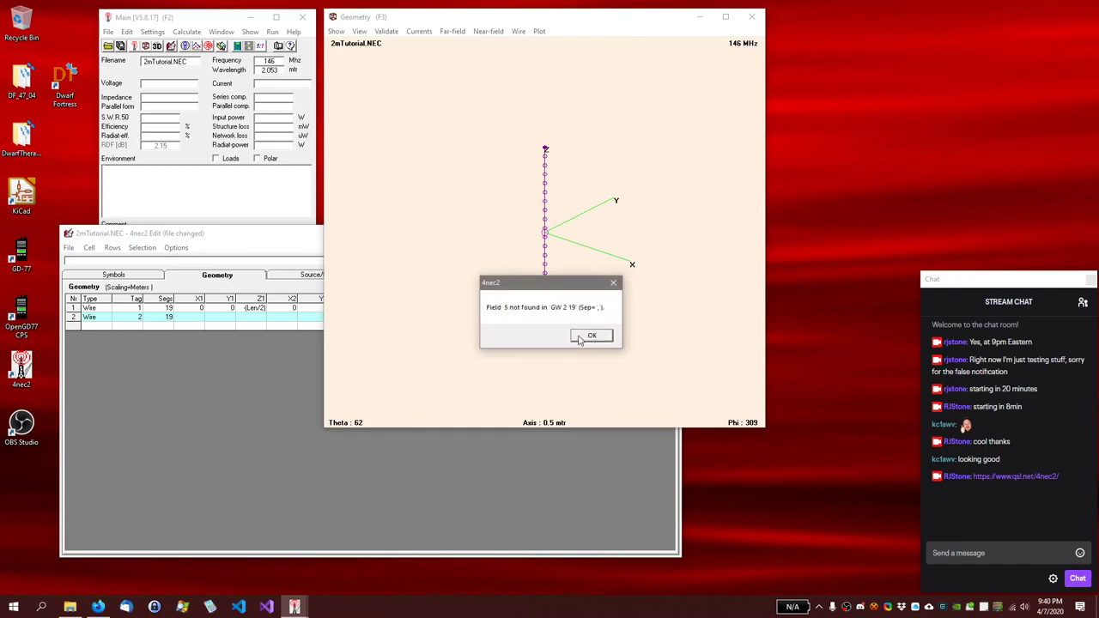
left_click(580, 339)
left_click(592, 336)
left_click(592, 336)
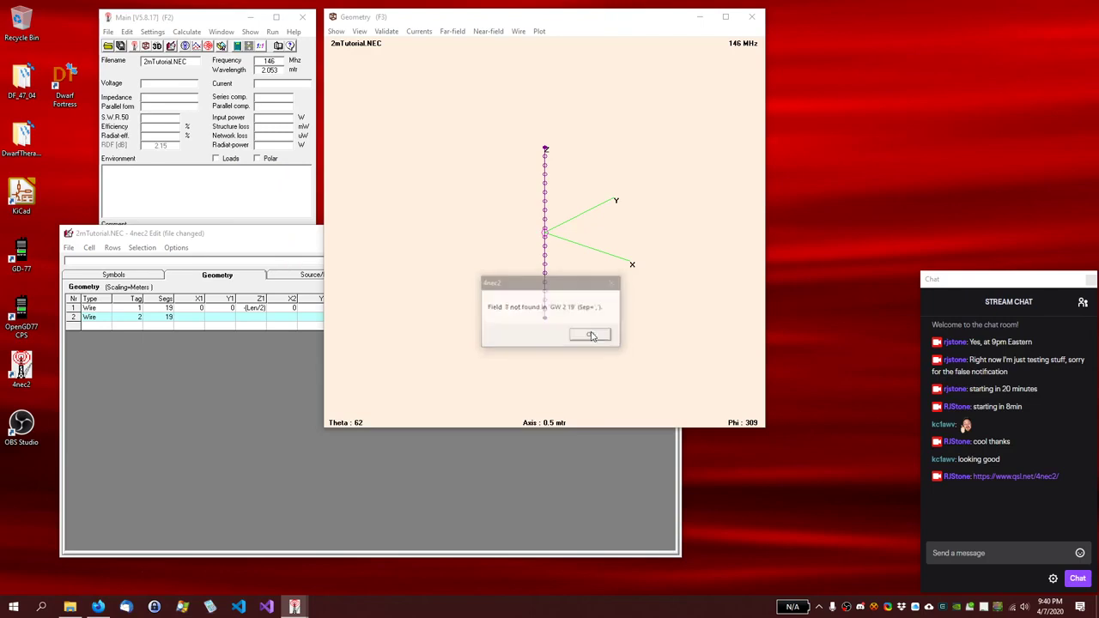
left_click(592, 335)
left_click(282, 234)
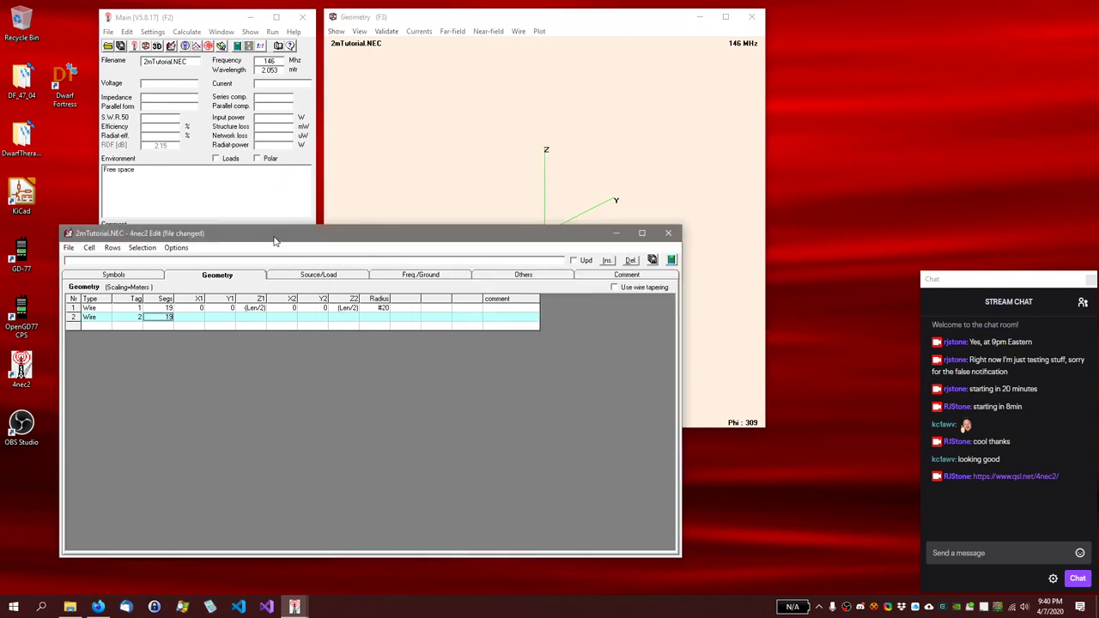
Step: Replace Len with DELen in the Z1 and Z2 expressions of wire 1, and move on to wire 2's X1 value
left_click(256, 307)
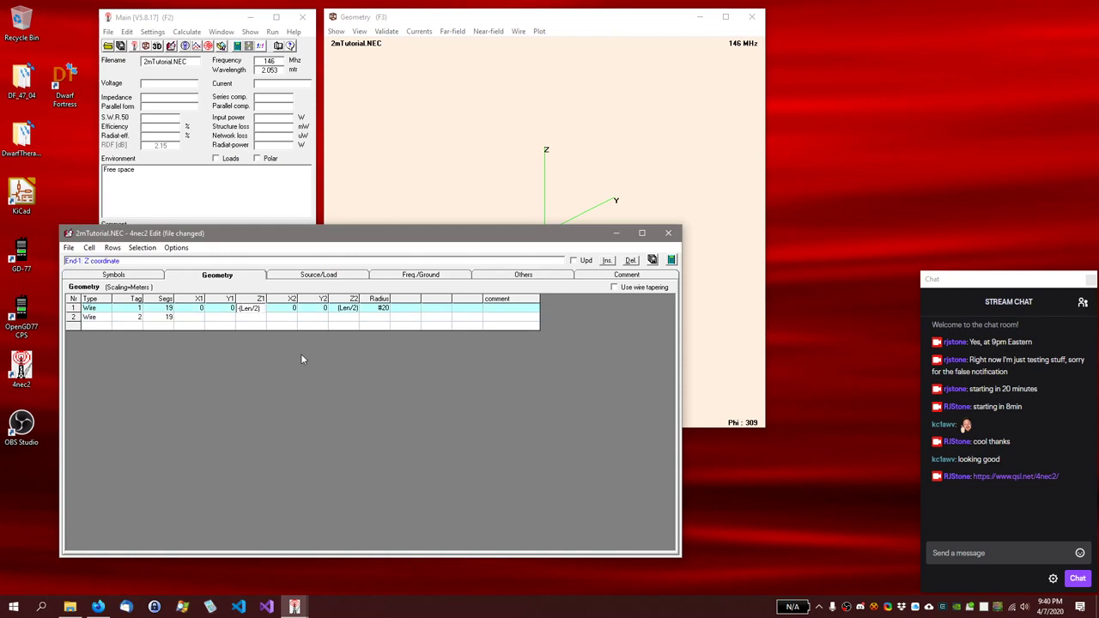
key("Home")
key("Right")
key("Right")
type("DE")
key("End")
key("Tab")
key("Tab")
key("Tab")
type("DE")
key("Tab")
key("shift+Tab")
key("shift+Tab")
key("shift+Tab")
key("shift+Tab")
key("shift+Tab")
key("shift+Tab")
key("Down")
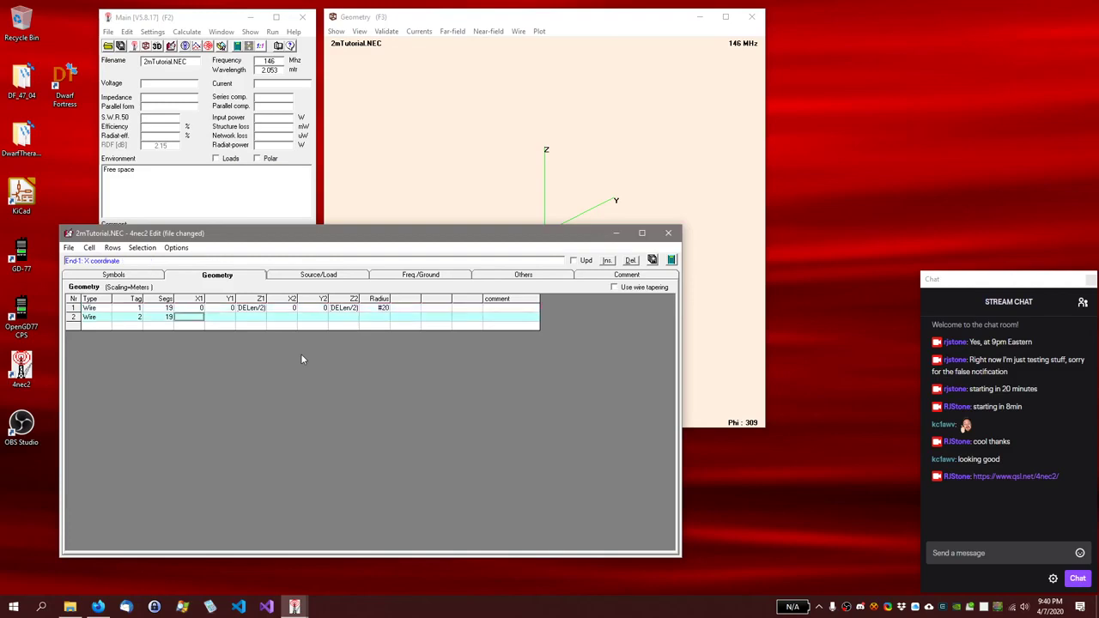
Step: Refresh the geometry view, dismiss the messages, and examine the dipole's orientation relative to the X and Y axes
left_click(539, 30)
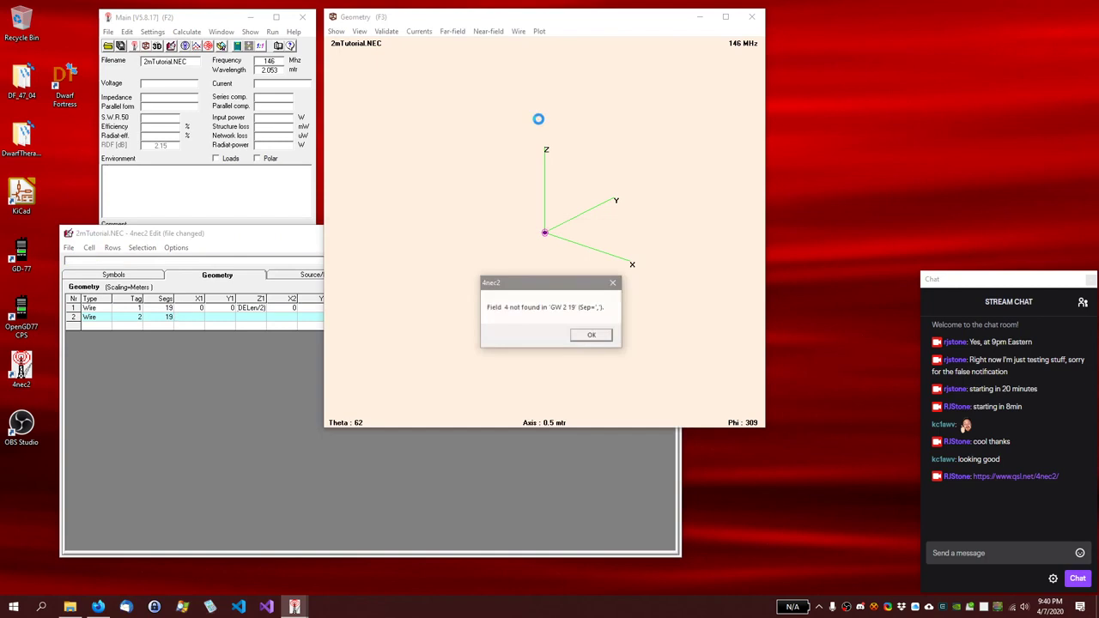
left_click(593, 336)
left_click(593, 336)
left_click(593, 335)
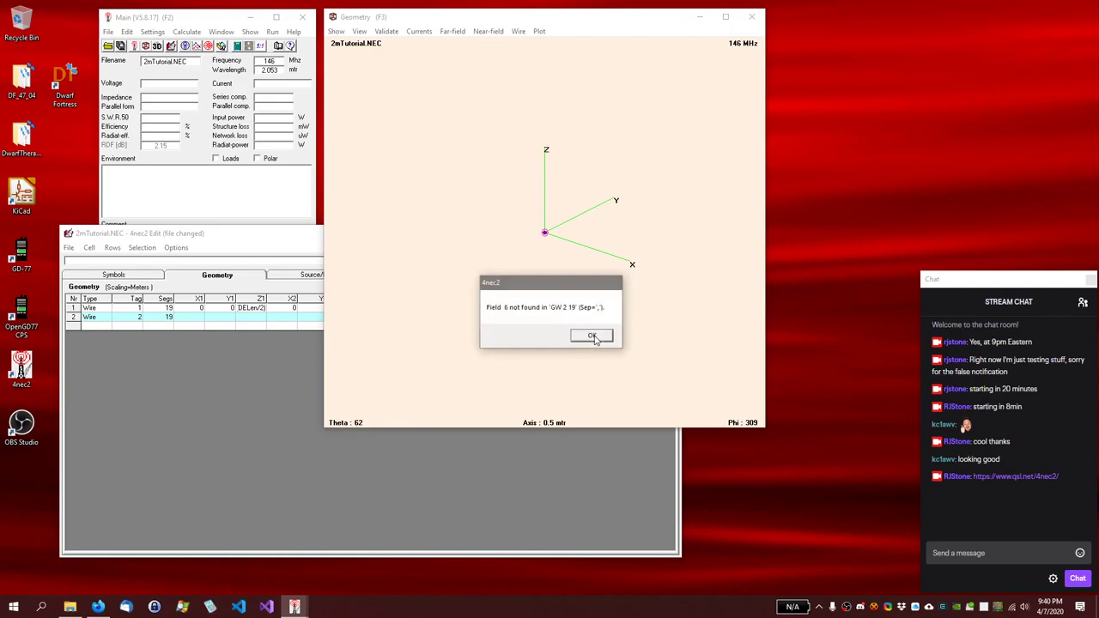
left_click(593, 335)
left_click(593, 335)
left_click(593, 334)
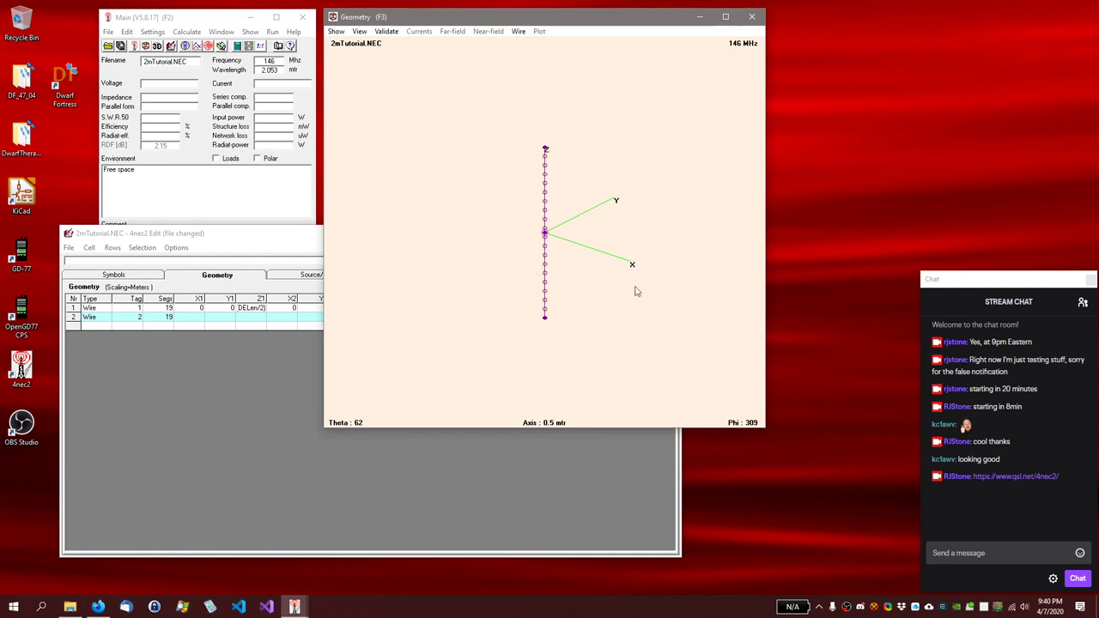
left_click_drag(635, 289, 658, 248)
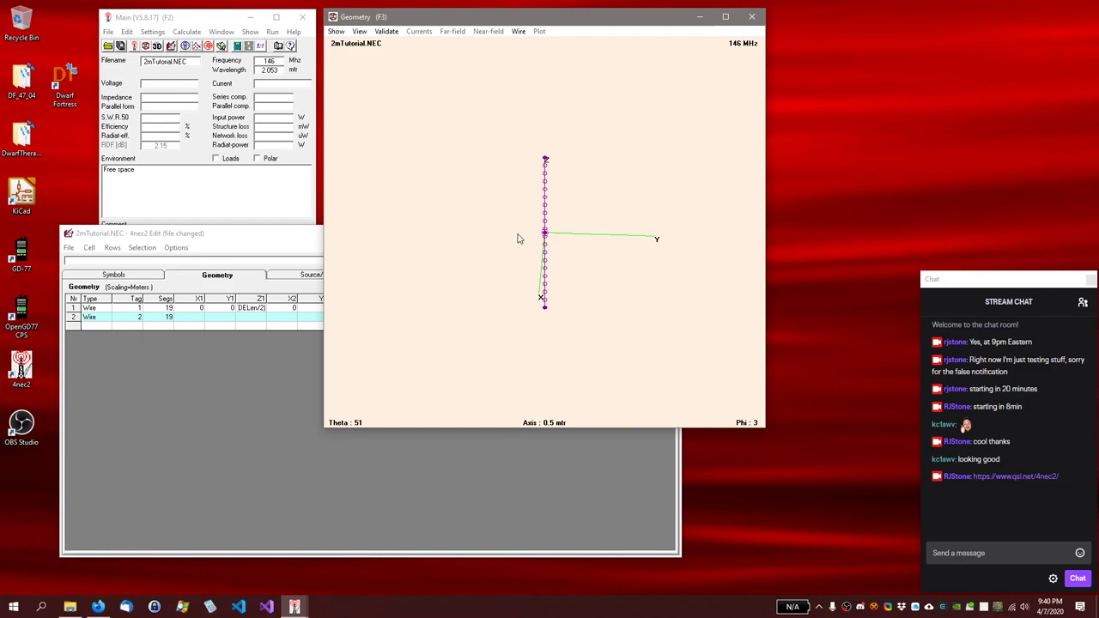
Step: Set end 1 of wire 2 to X1 0, Y1 -Rspace and Z1 -(RLen/2), checking the symbol names
left_click(295, 234)
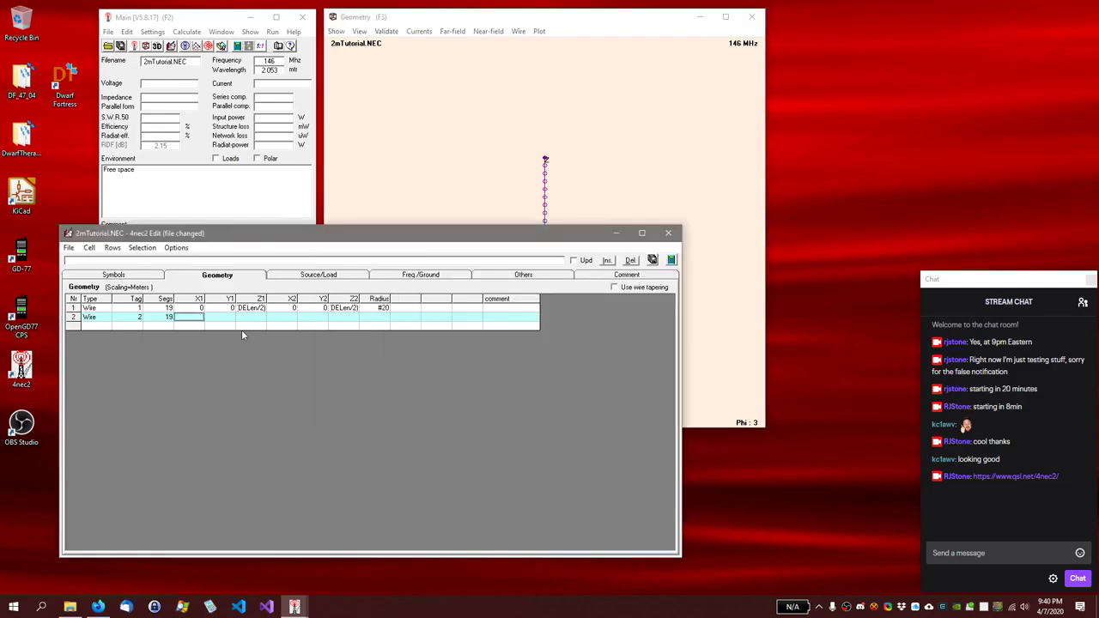
type("0")
key("Tab")
type("-Rspace")
left_click(134, 280)
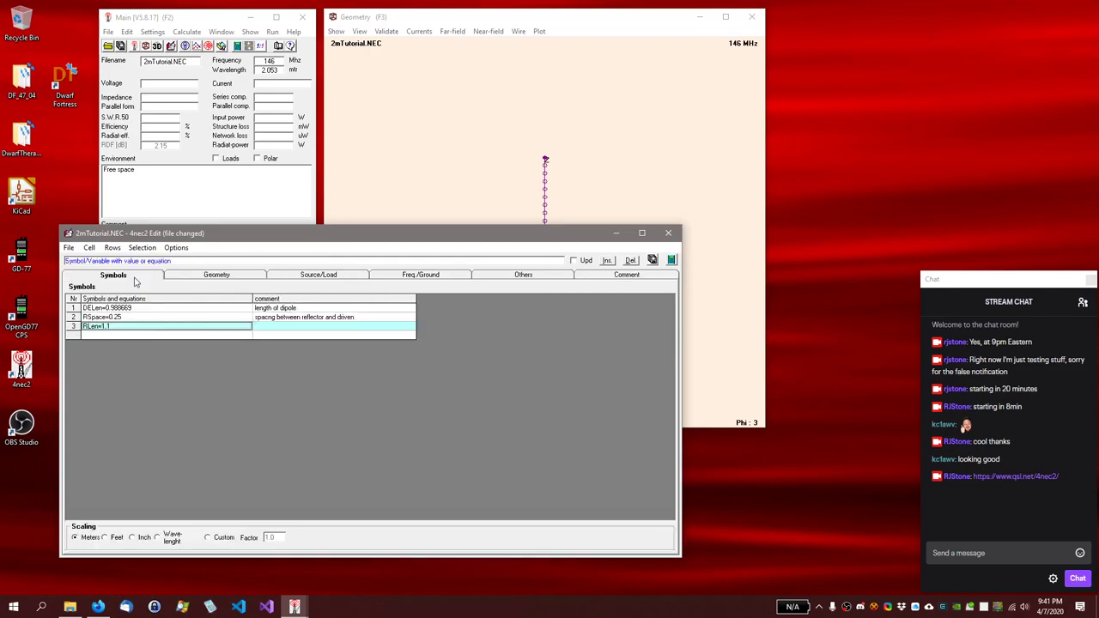
left_click(218, 276)
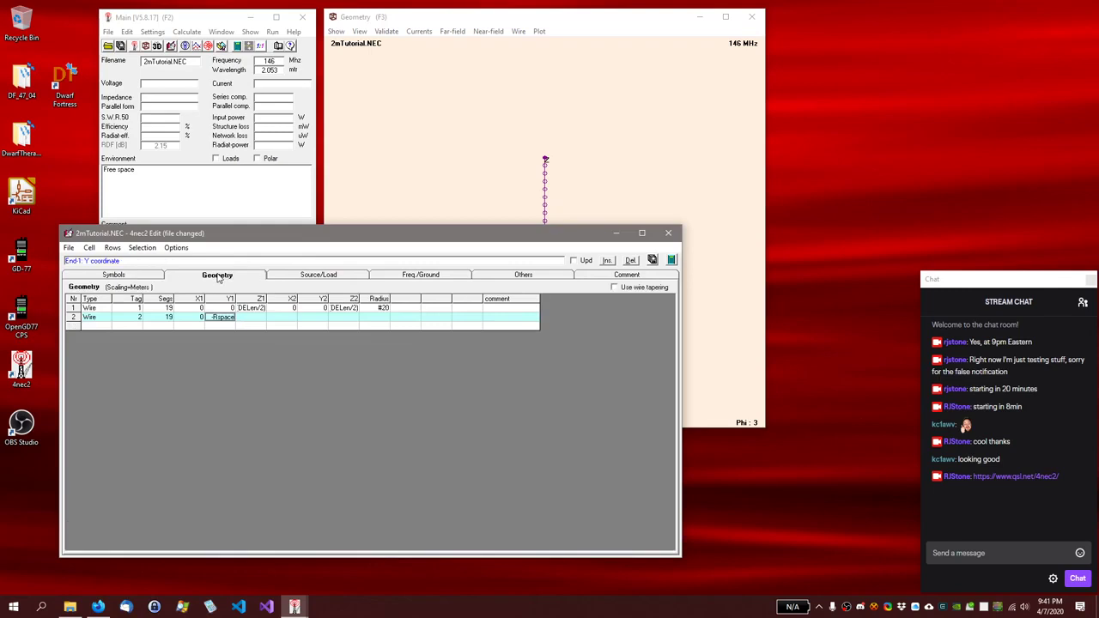
left_click(258, 318)
type("-(RLen/2)")
Step: Set end 2 of wire 2 to X2 0, Y2 -RSpace and Z2 (RLen/2)
key("Tab")
type("0")
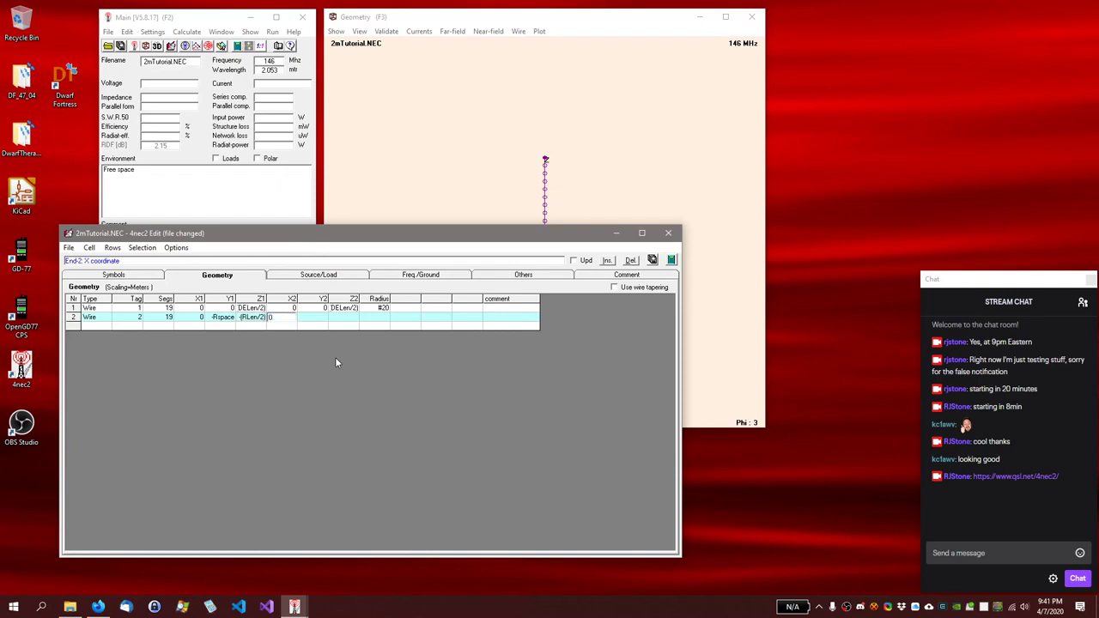
key("Tab")
type("-R")
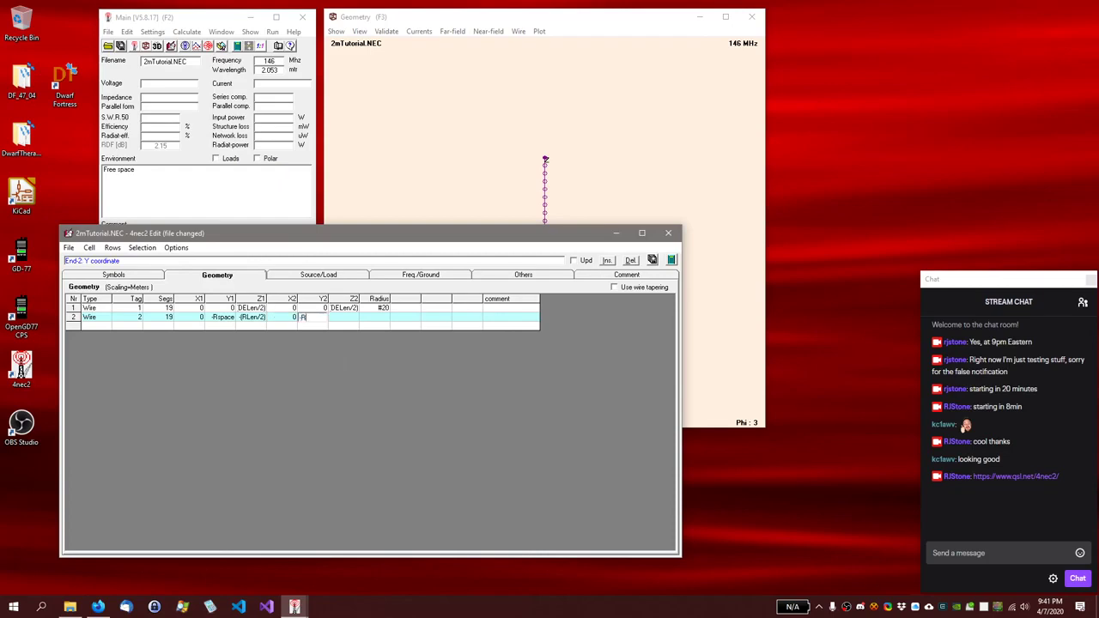
type("Space")
key("Tab")
type("(RLen")
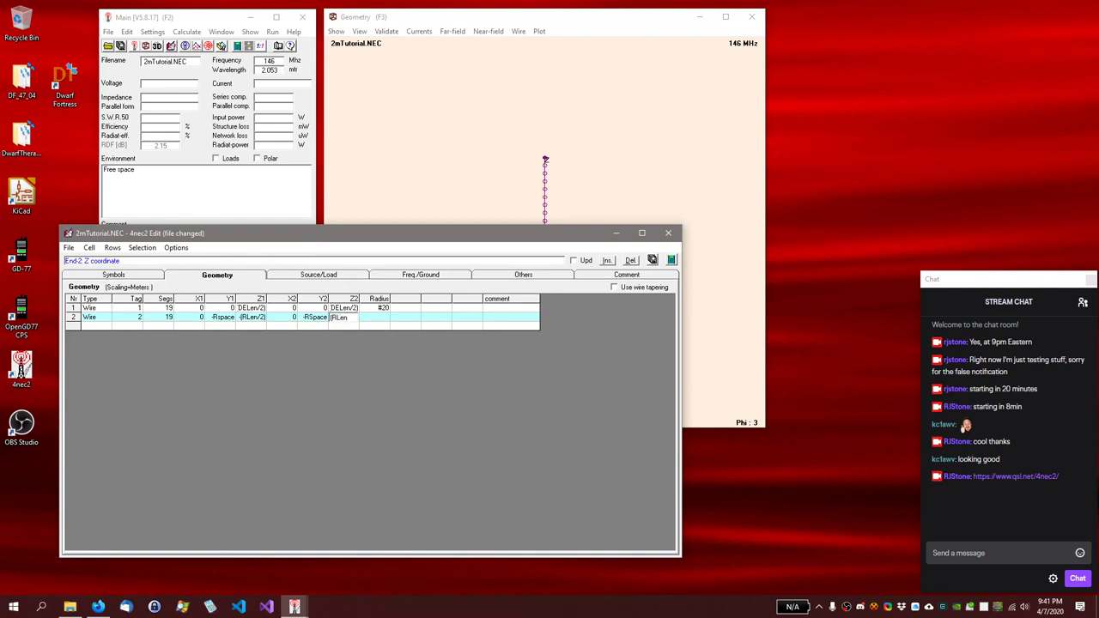
type("/2)")
Step: Set the radius of wire 2 to #20
key("Tab")
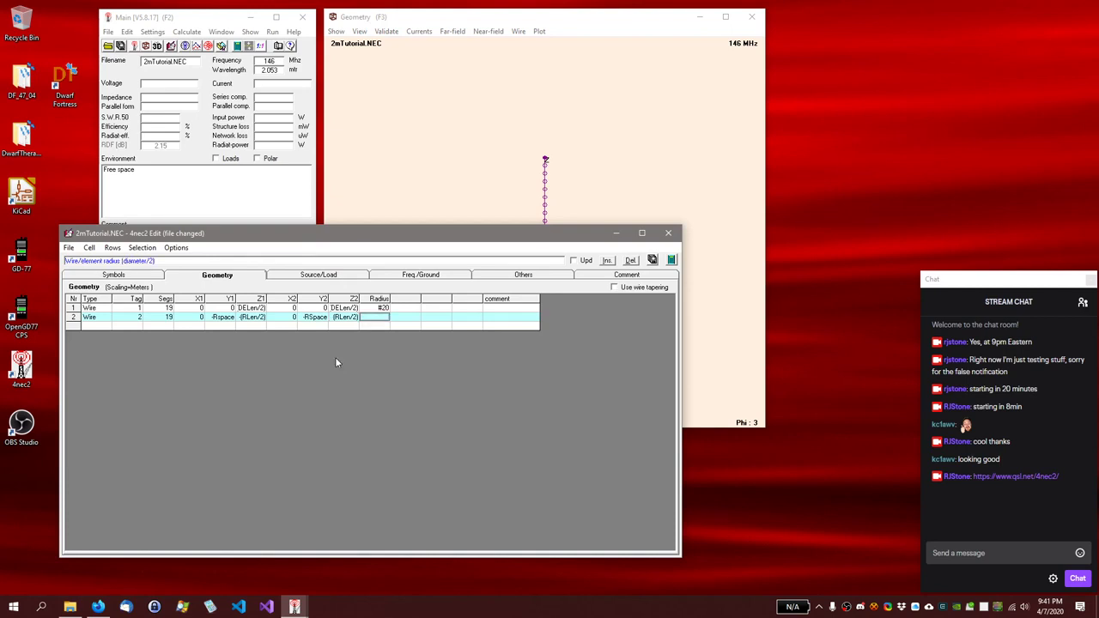
type("#20")
key("Return")
Step: Set the radius of both wires to #4 and go back to the start of the second row
key("Up")
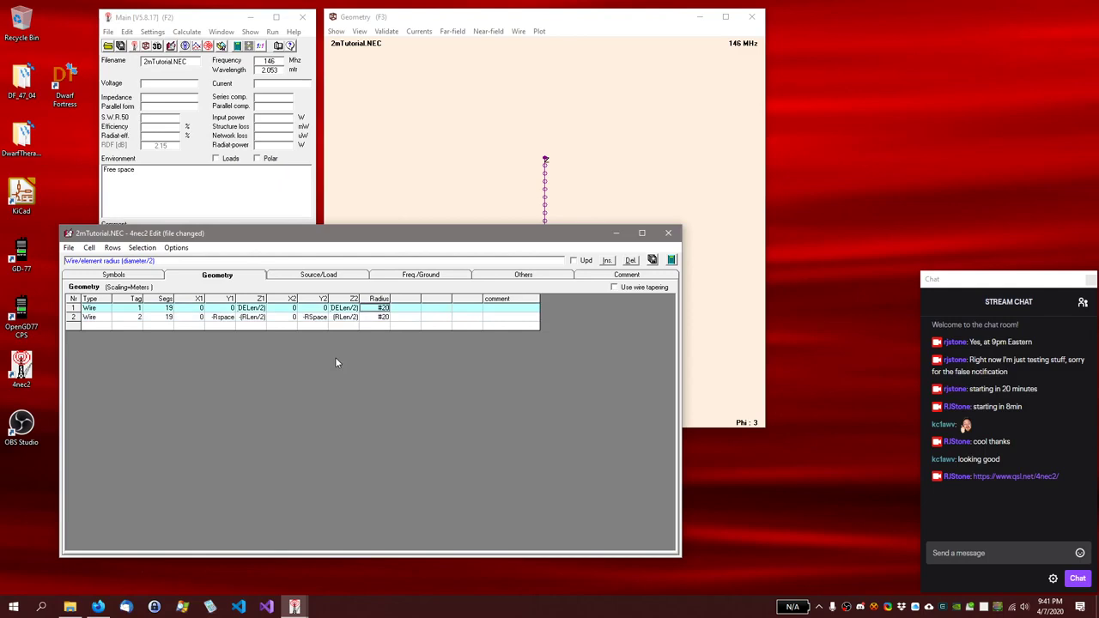
type("#4")
key("Return")
key("Down")
type("#4")
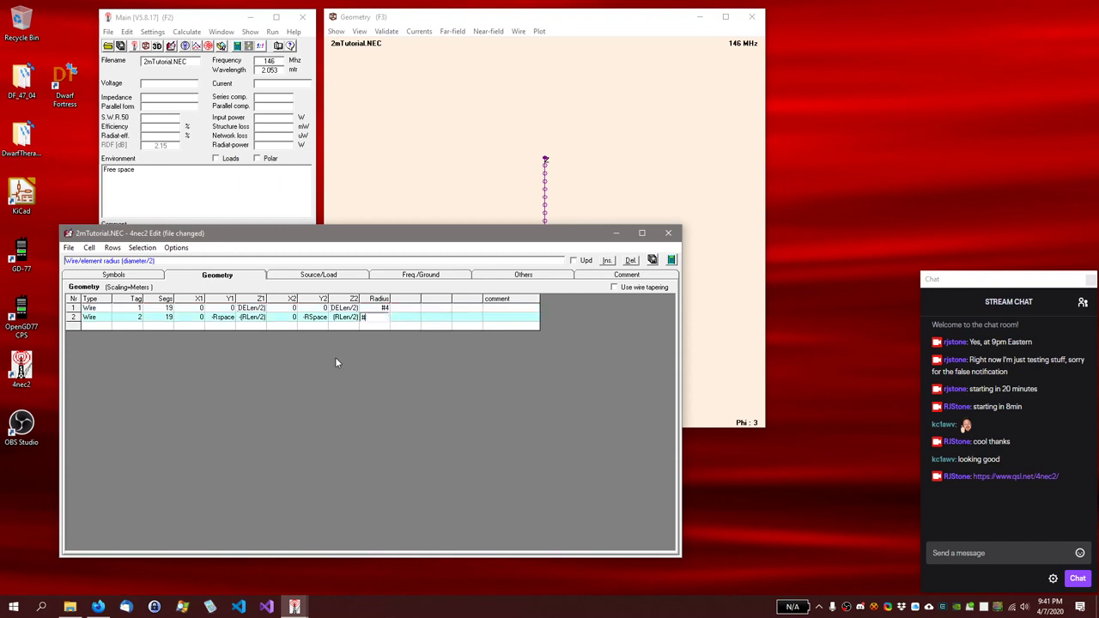
key("Return")
key("Left")
key("Left")
key("Left")
key("Left")
key("Left")
key("Left")
key("Left")
key("Left")
key("Left")
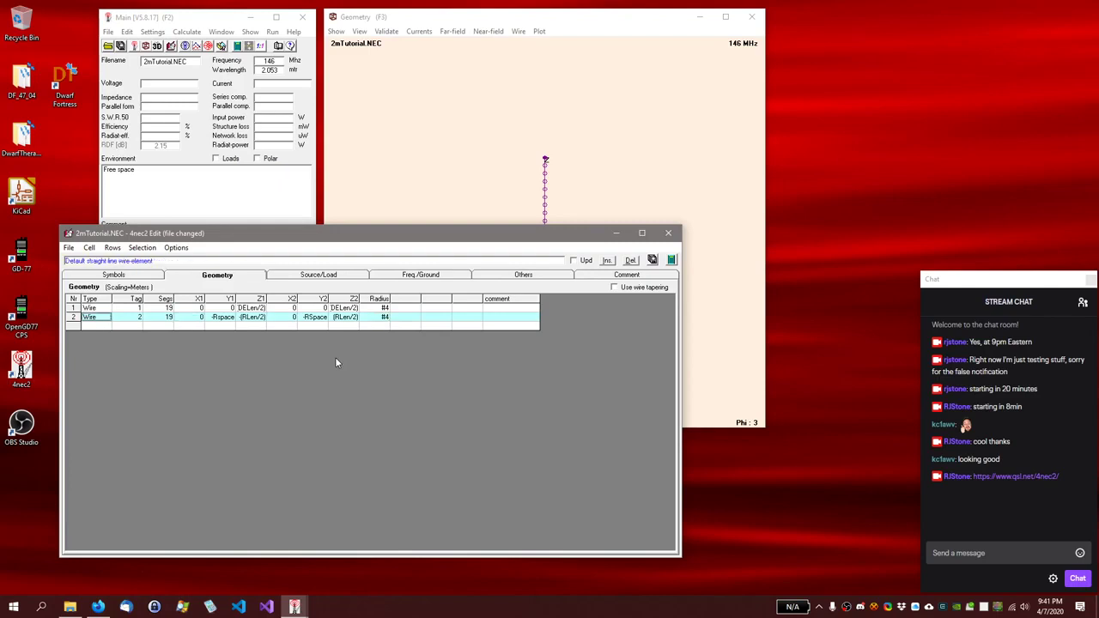
Step: Examine the driven element and reflector from several angles in the geometry view
left_click(615, 21)
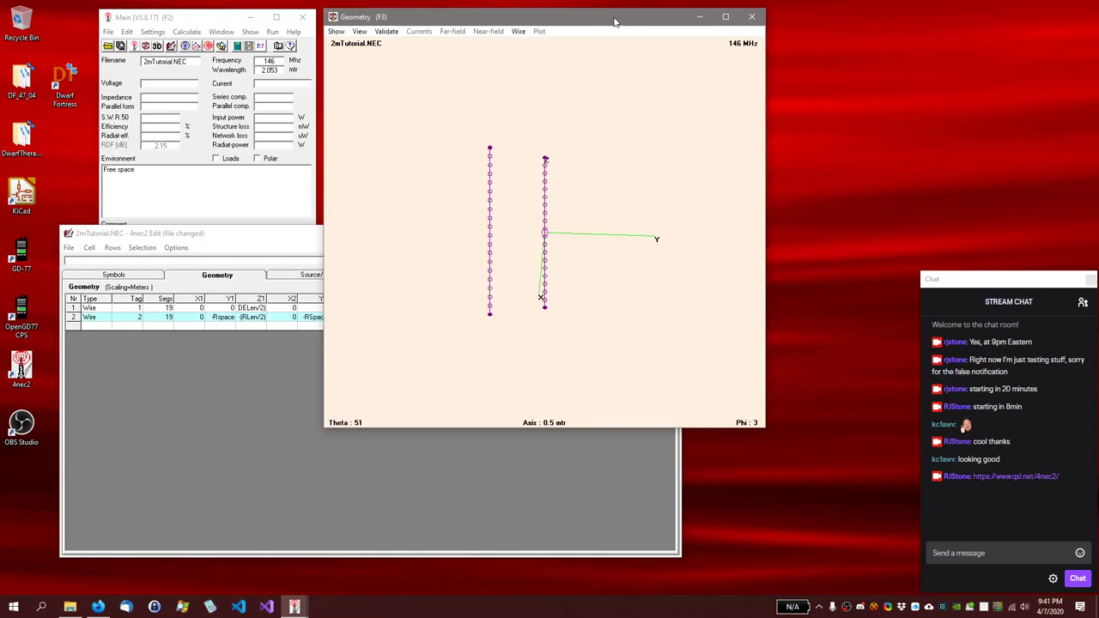
left_click_drag(614, 294, 612, 263)
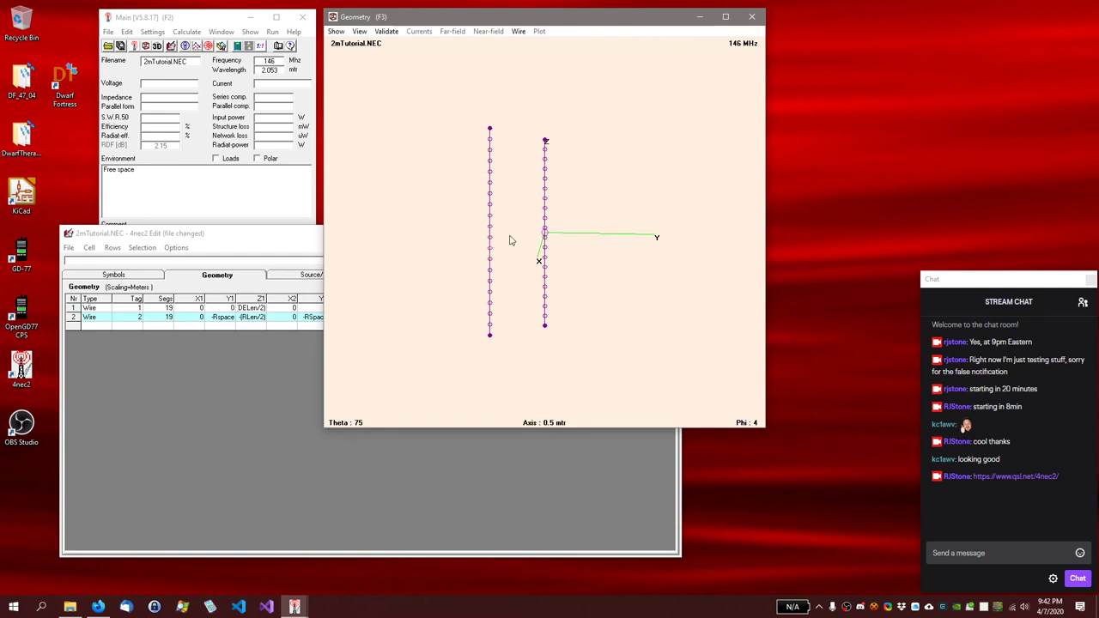
mouse_move(558, 284)
left_mouse_down()
mouse_move(579, 303)
mouse_move(555, 301)
left_mouse_up()
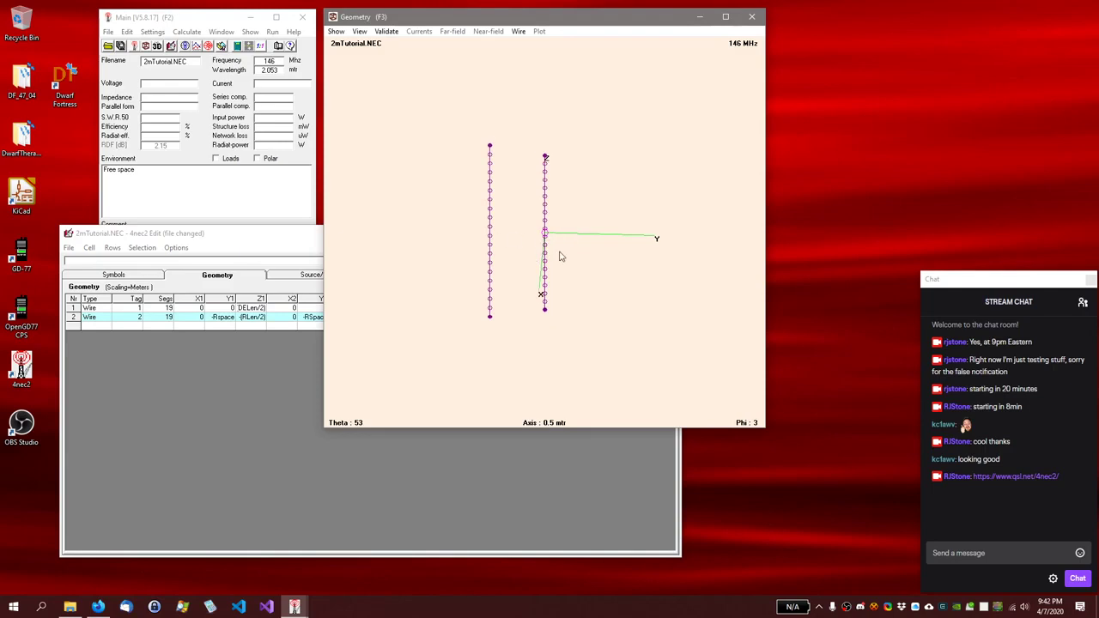
mouse_move(558, 252)
left_mouse_down()
mouse_move(572, 240)
mouse_move(576, 249)
mouse_move(561, 250)
left_mouse_up()
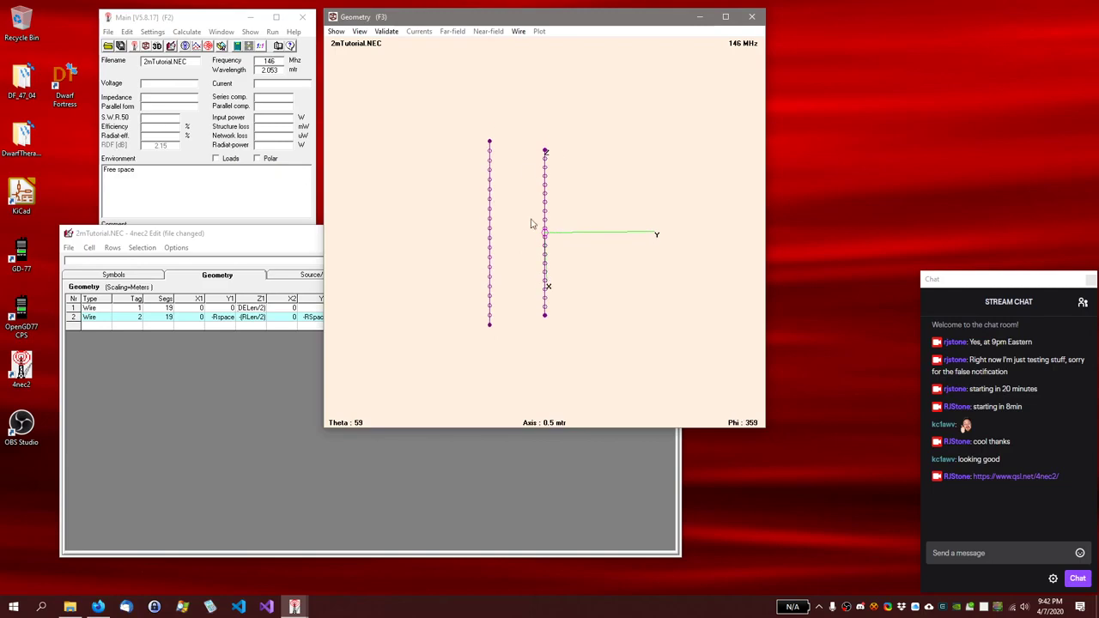
Step: Set the antenna environment of the model to Real ground
left_click(262, 240)
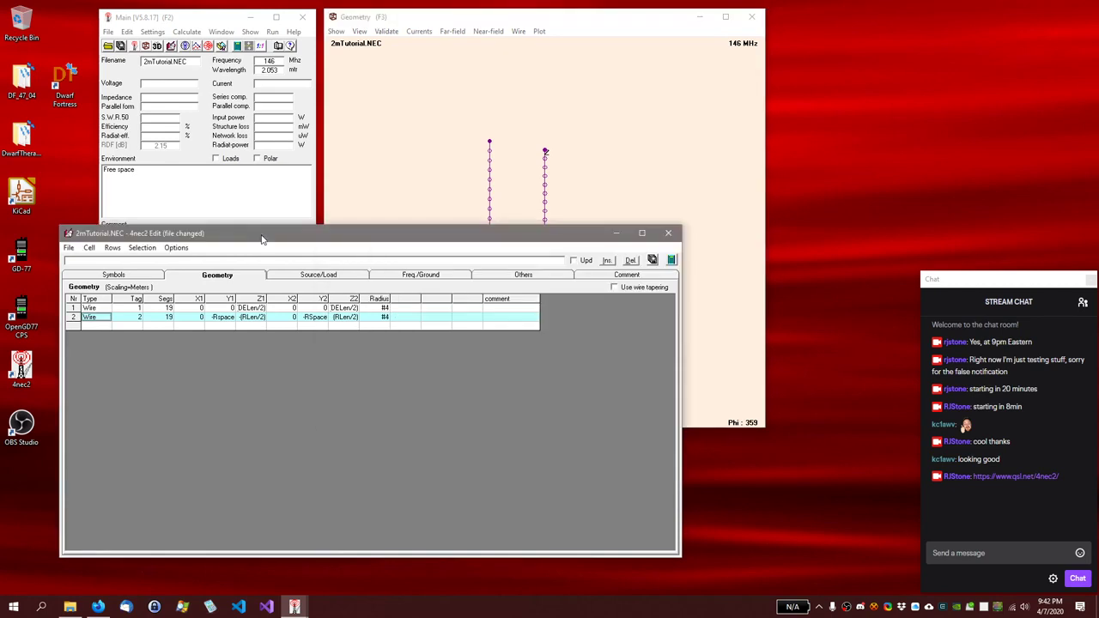
left_click(413, 279)
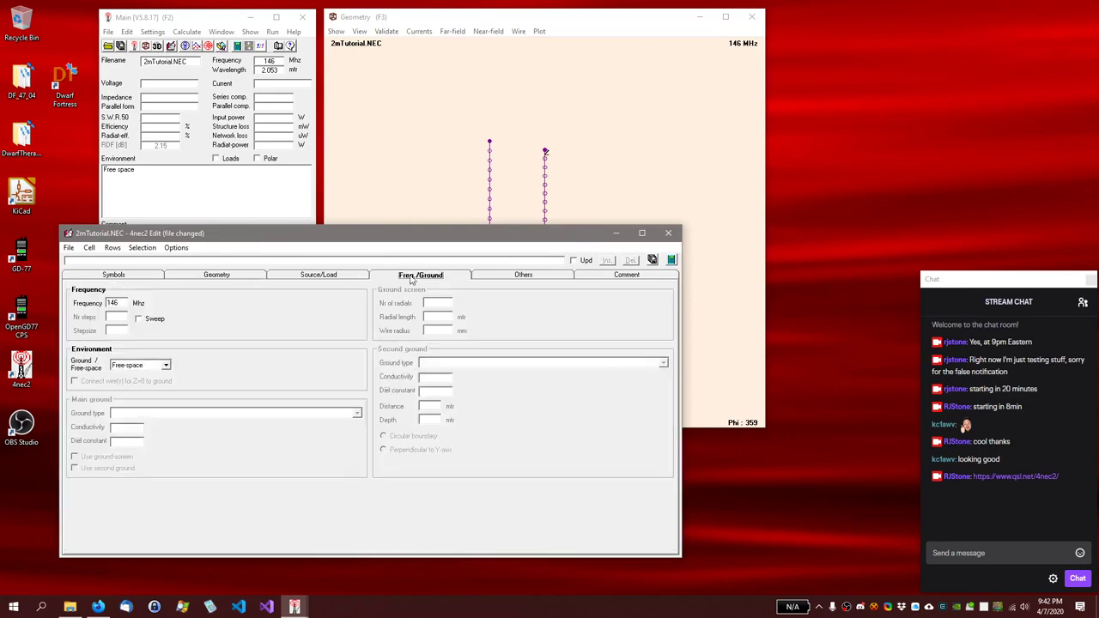
left_click(167, 367)
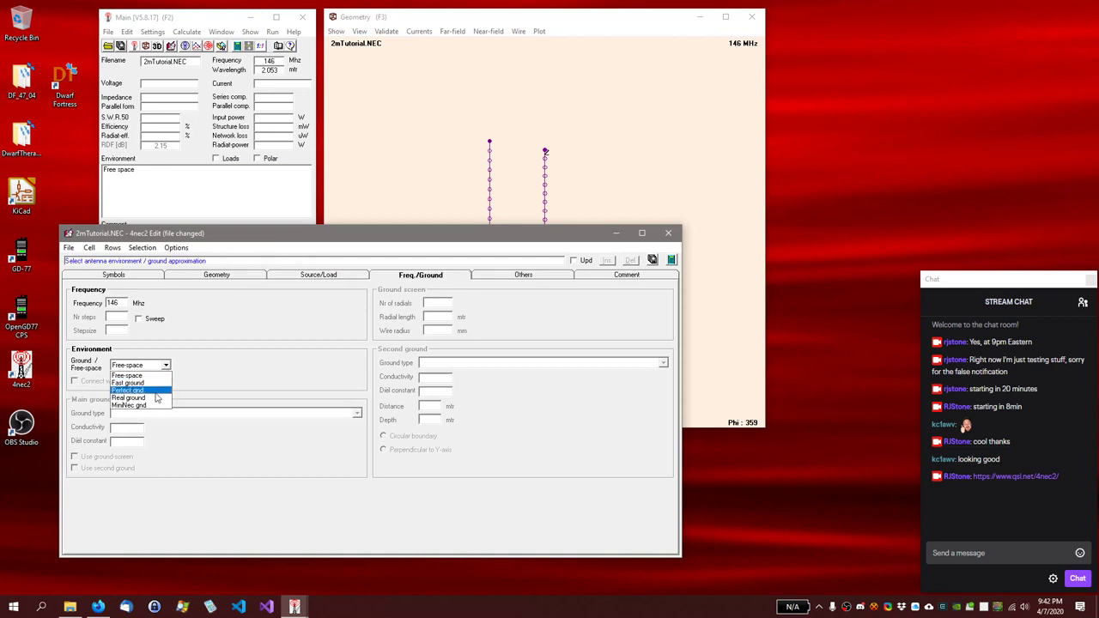
left_click(156, 398)
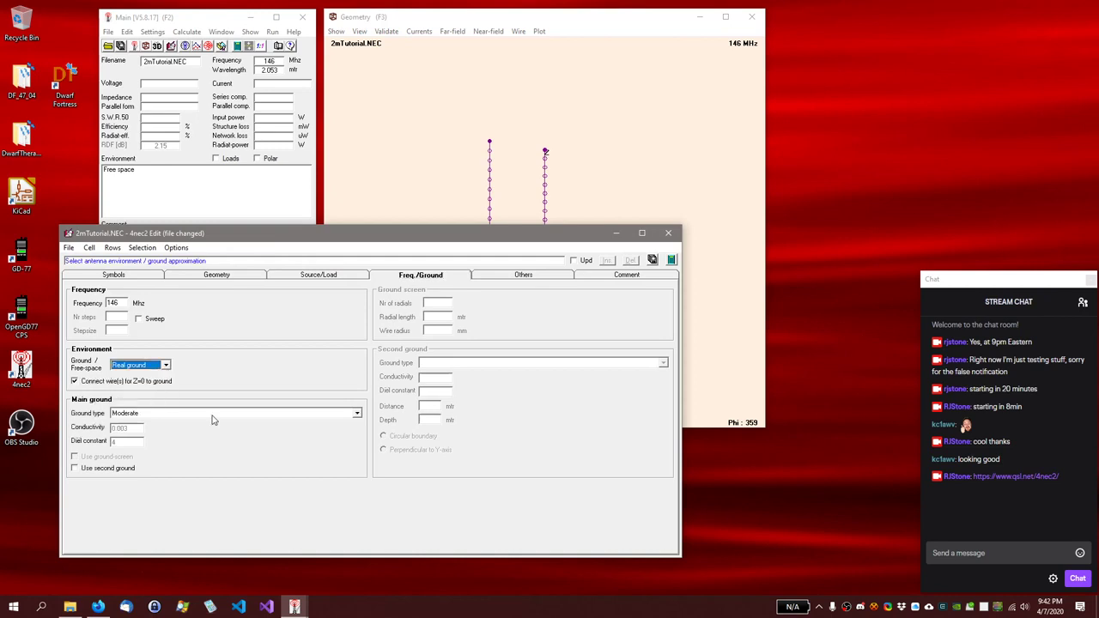
Step: Set the main ground type to Average and leave the second ground unused
left_click(356, 415)
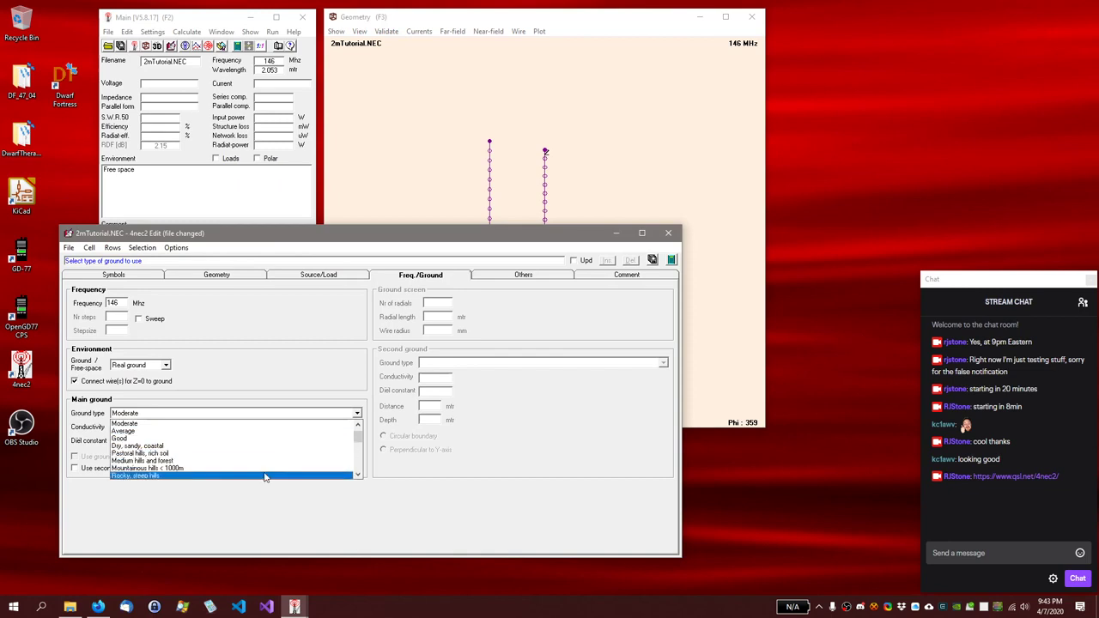
scroll(263, 467, "down", 3)
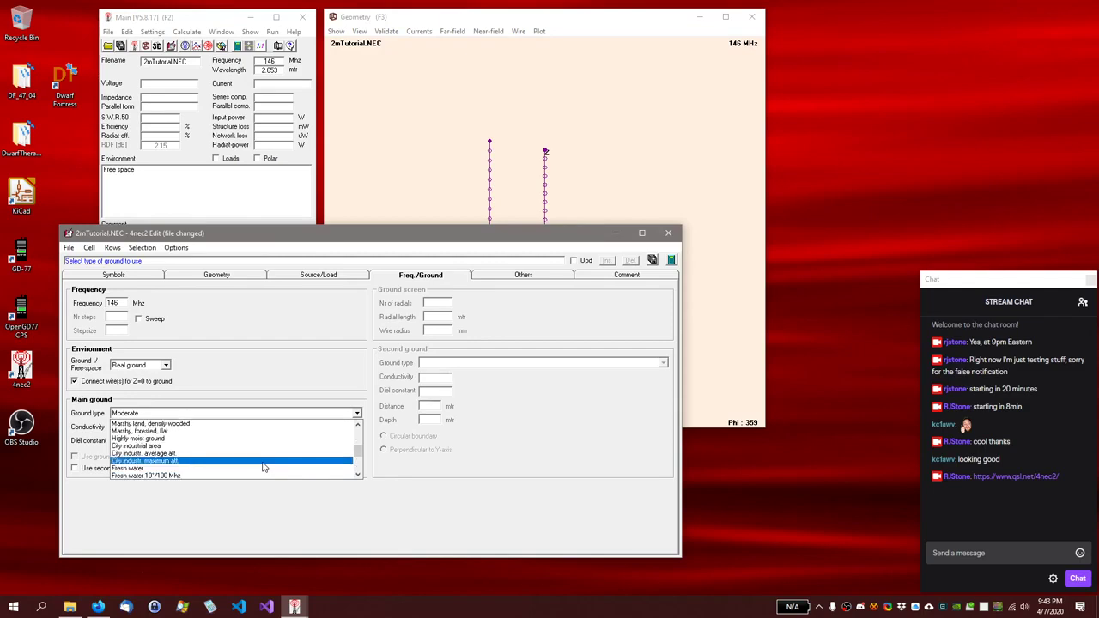
scroll(263, 467, "down", 2)
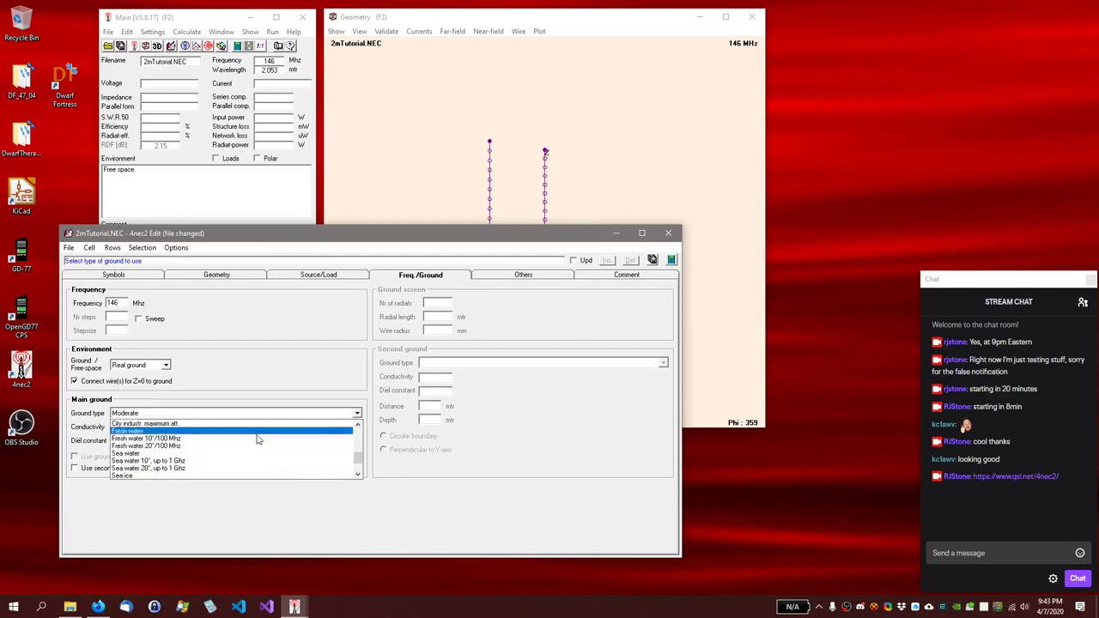
scroll(255, 450, "up", 2)
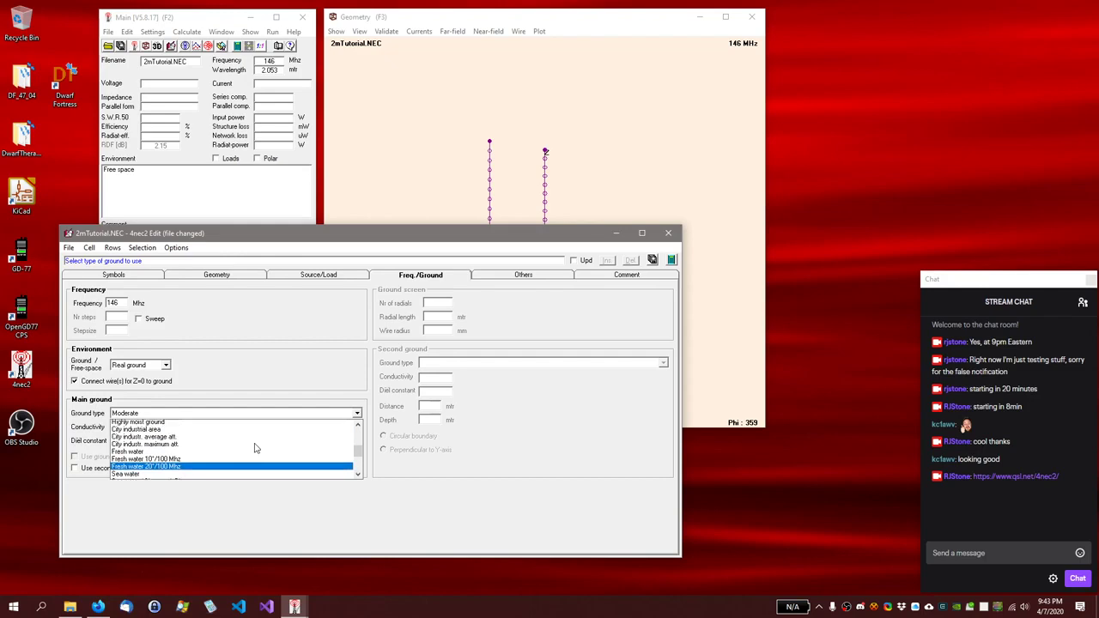
scroll(255, 447, "up", 4)
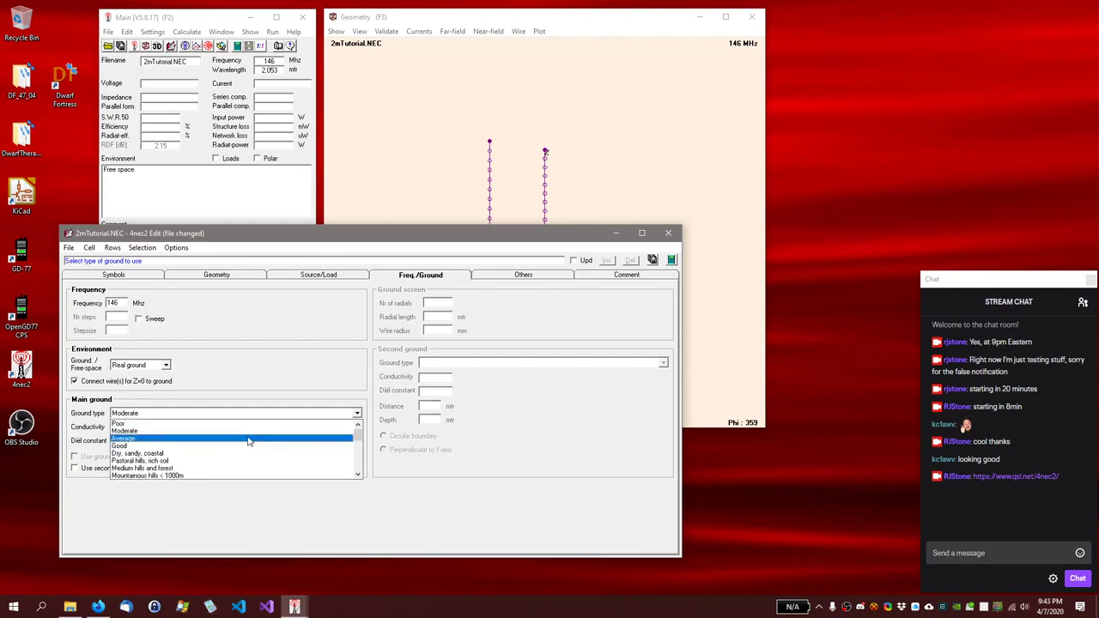
left_click(246, 438)
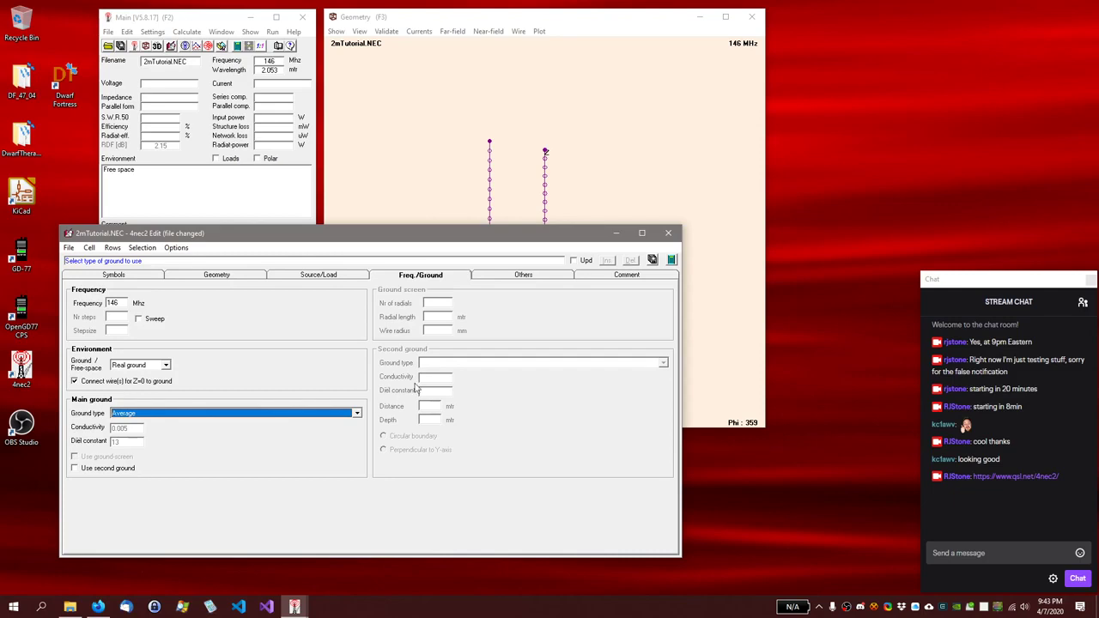
left_click(74, 469)
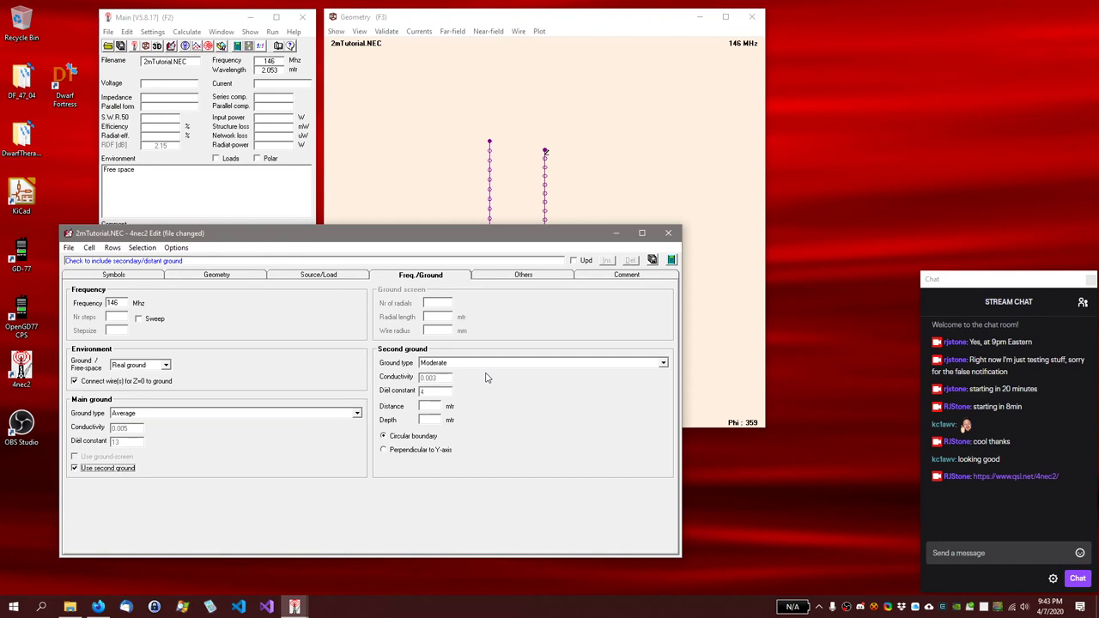
left_click(75, 468)
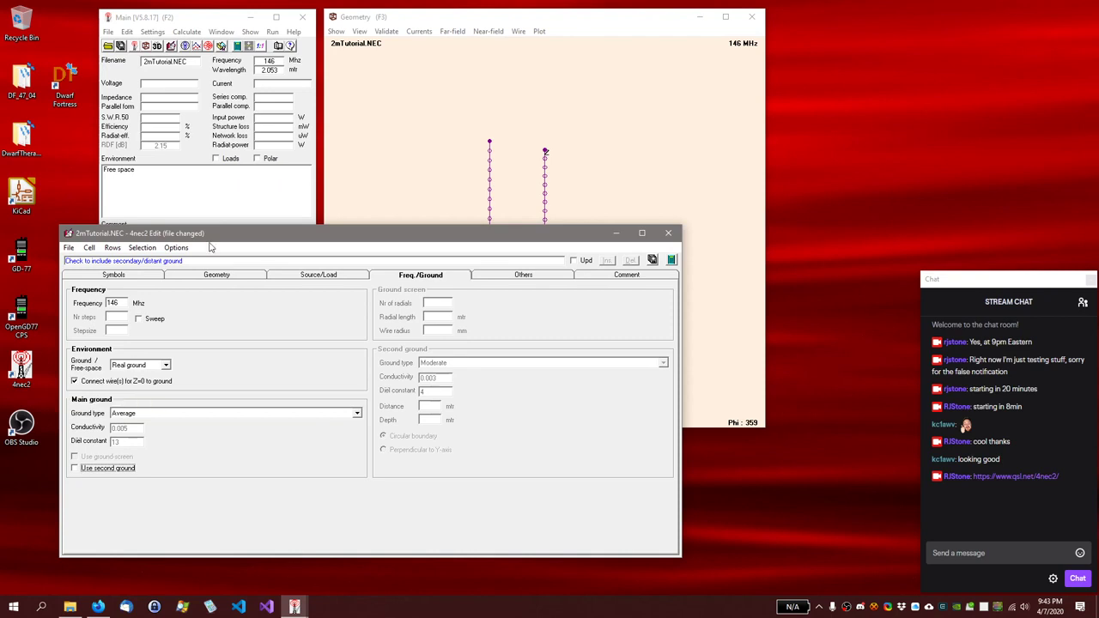
Step: Save the model and inspect the ground plane around the two wires in the geometry view
left_click(68, 248)
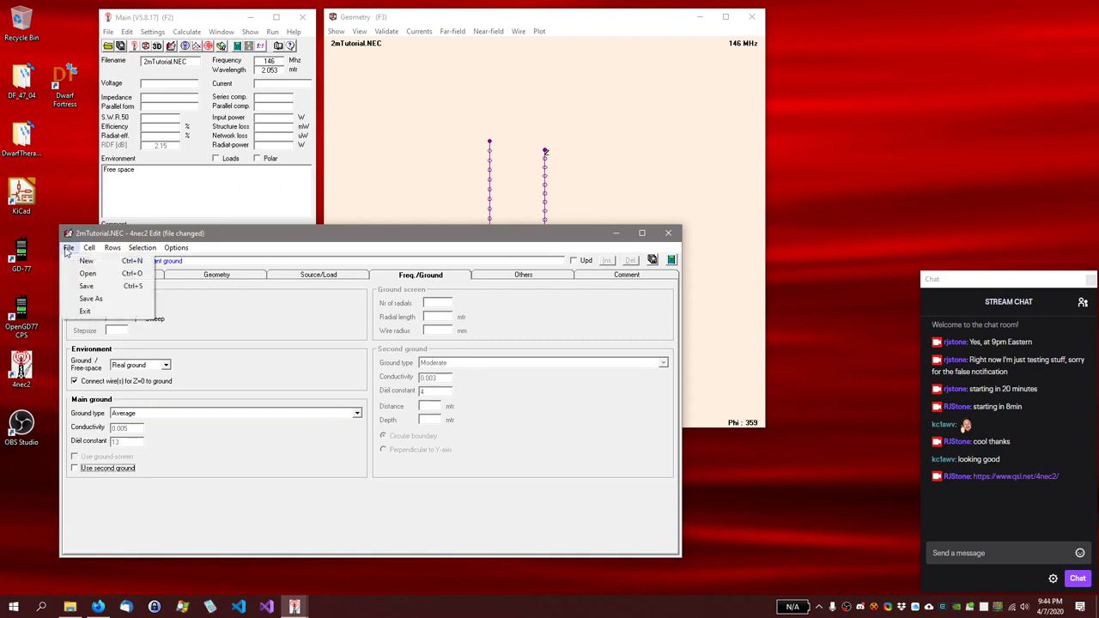
left_click(91, 287)
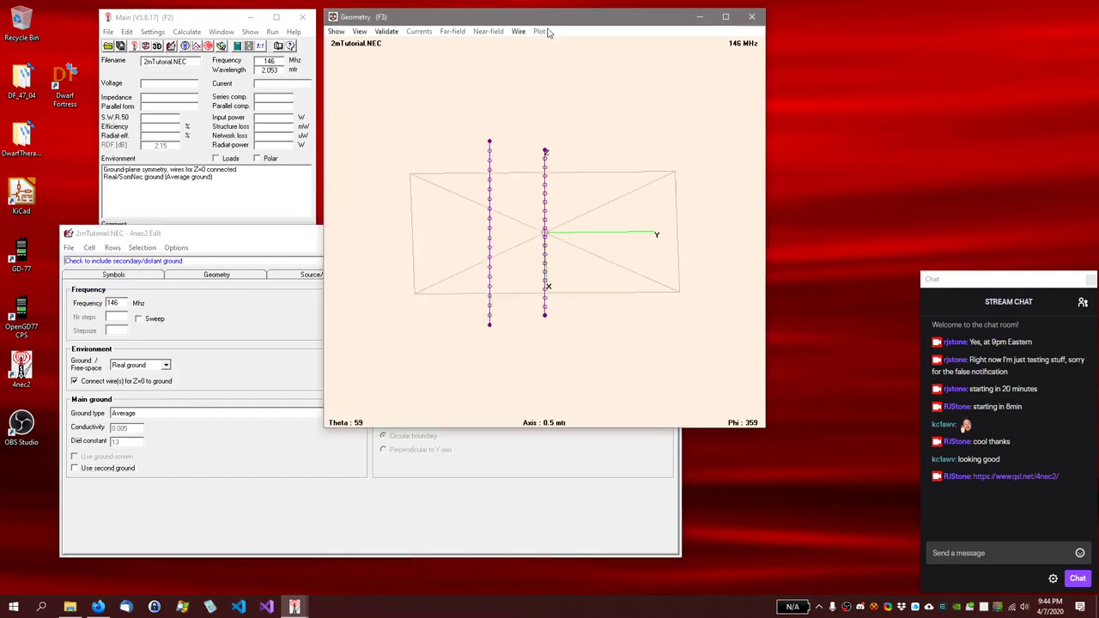
mouse_move(602, 358)
left_mouse_down()
mouse_move(621, 287)
mouse_move(592, 344)
left_mouse_up()
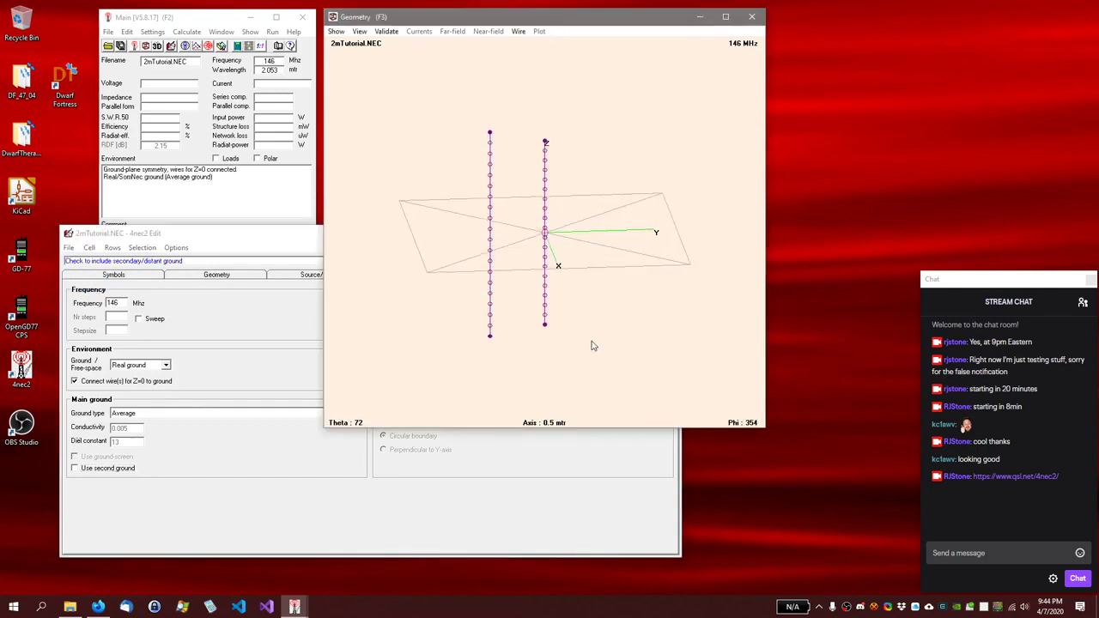
Step: Add a fourth symbol, Height=2.5, to the symbol list
left_click(233, 238)
left_click(218, 276)
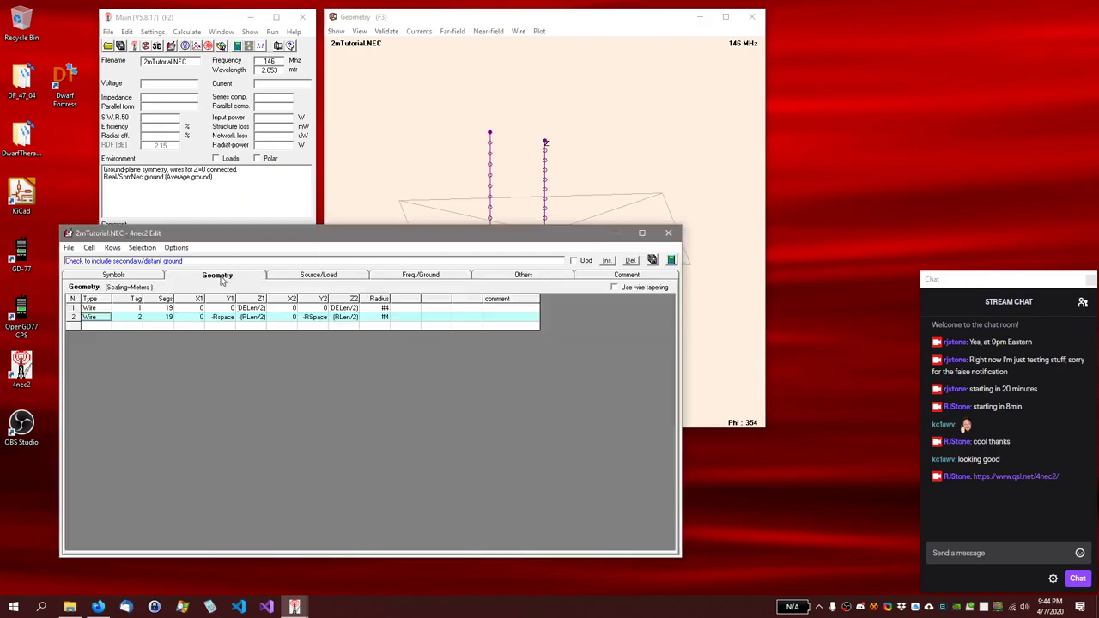
left_click(105, 276)
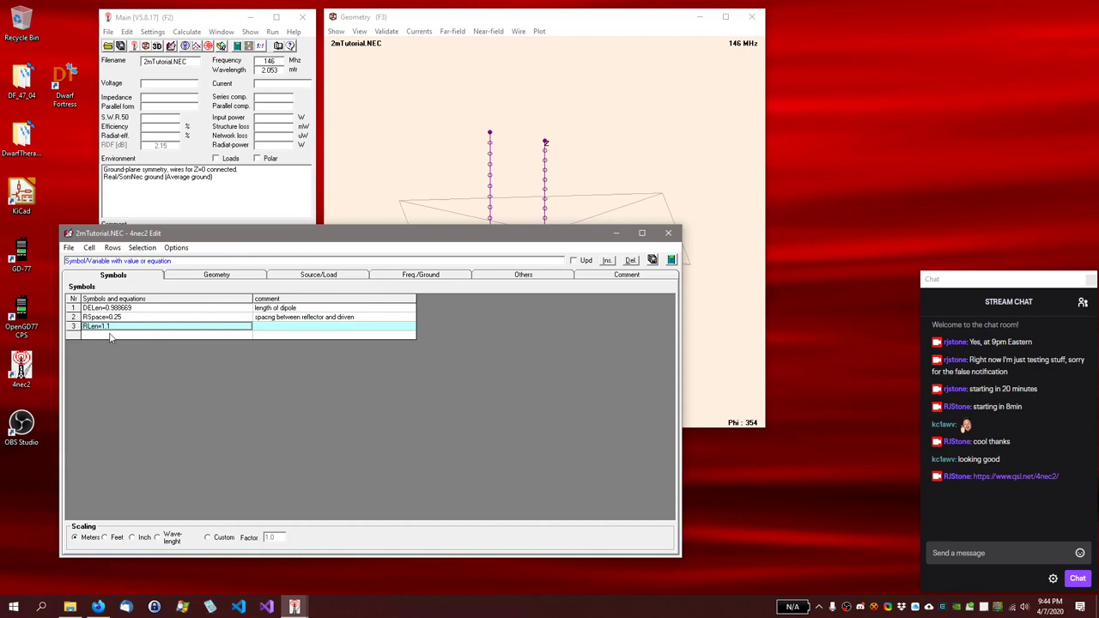
left_click(109, 337)
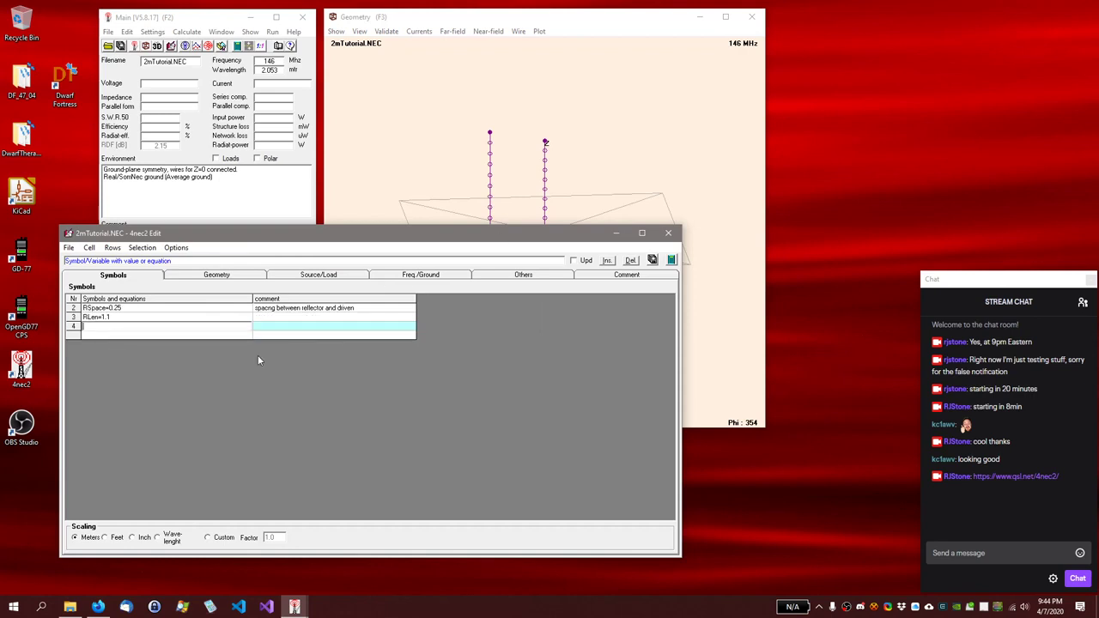
type("Height")
type("=2.5")
key("Return")
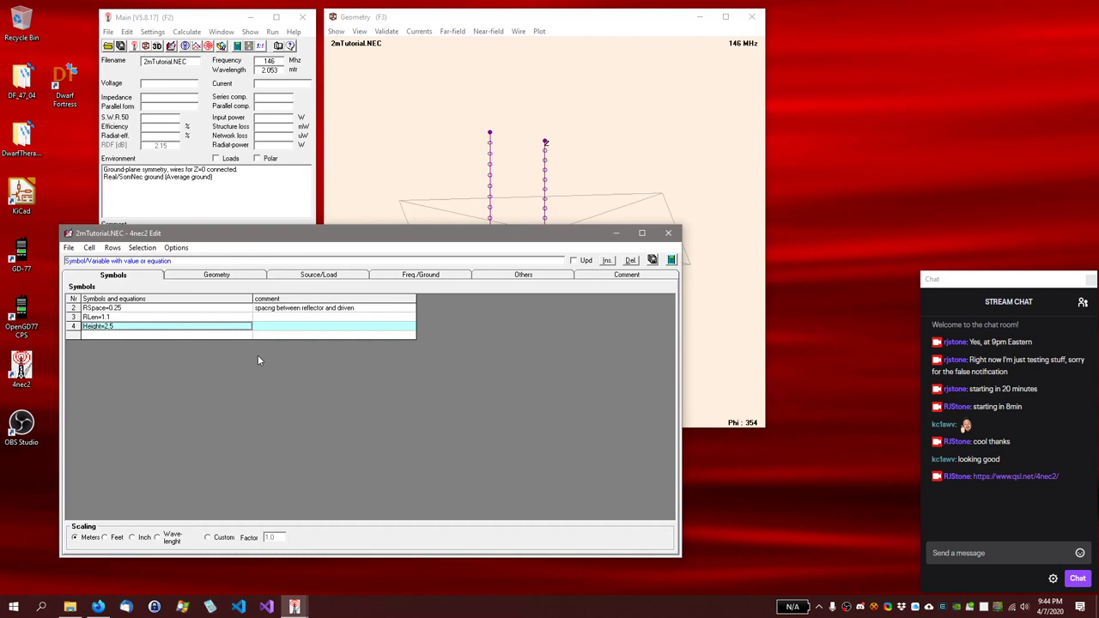
Step: Add a third row to the geometry table and make it a Copy/move operation
left_click(667, 21)
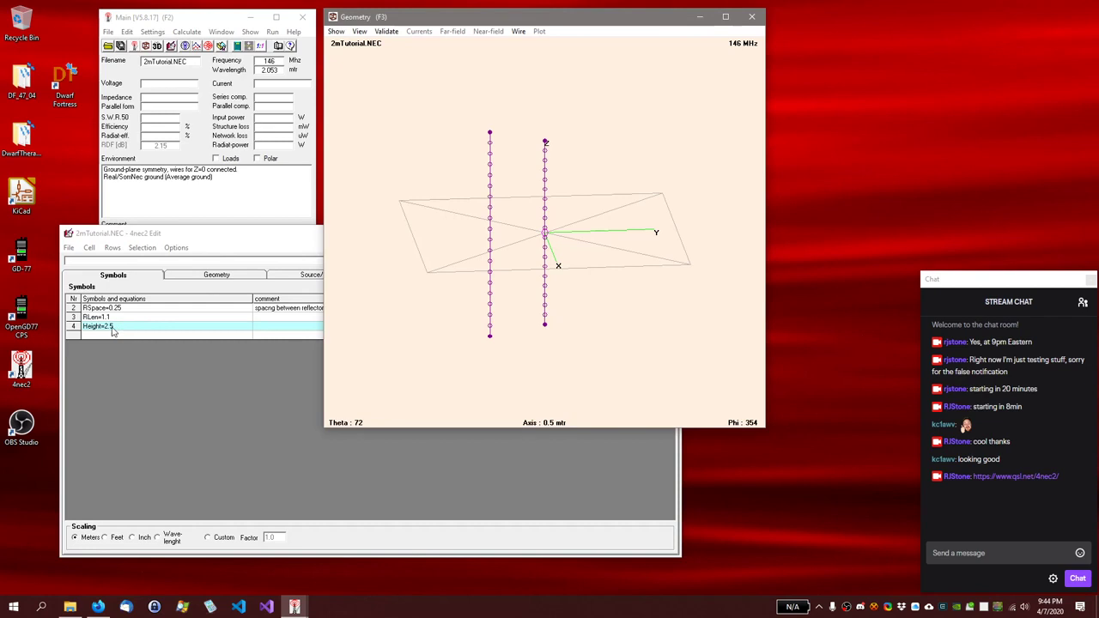
left_click(238, 244)
left_click(217, 275)
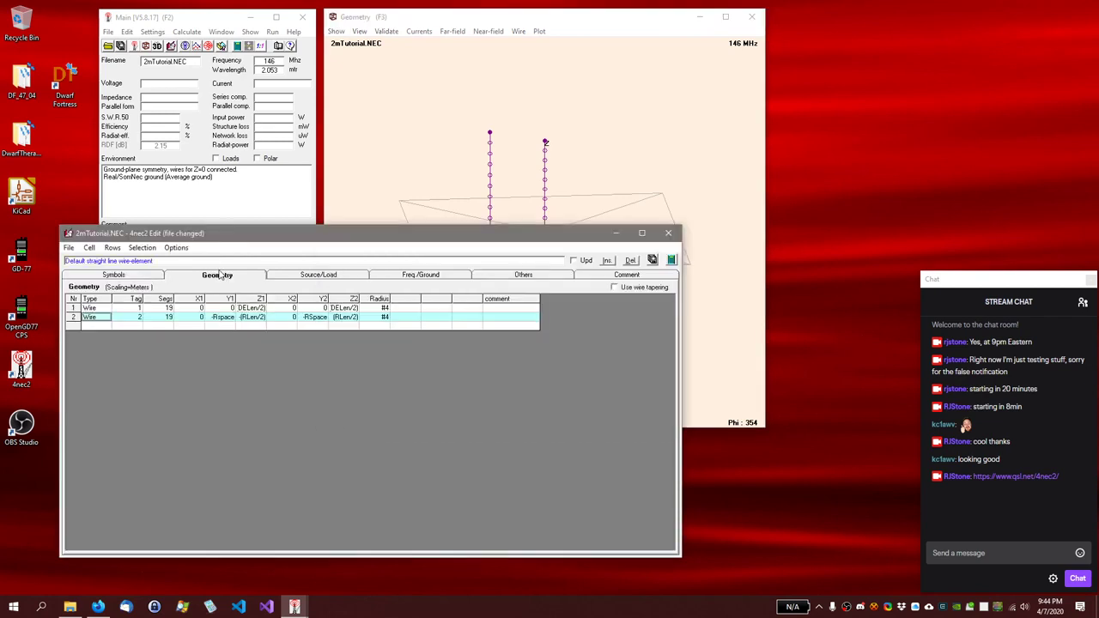
left_click(108, 331)
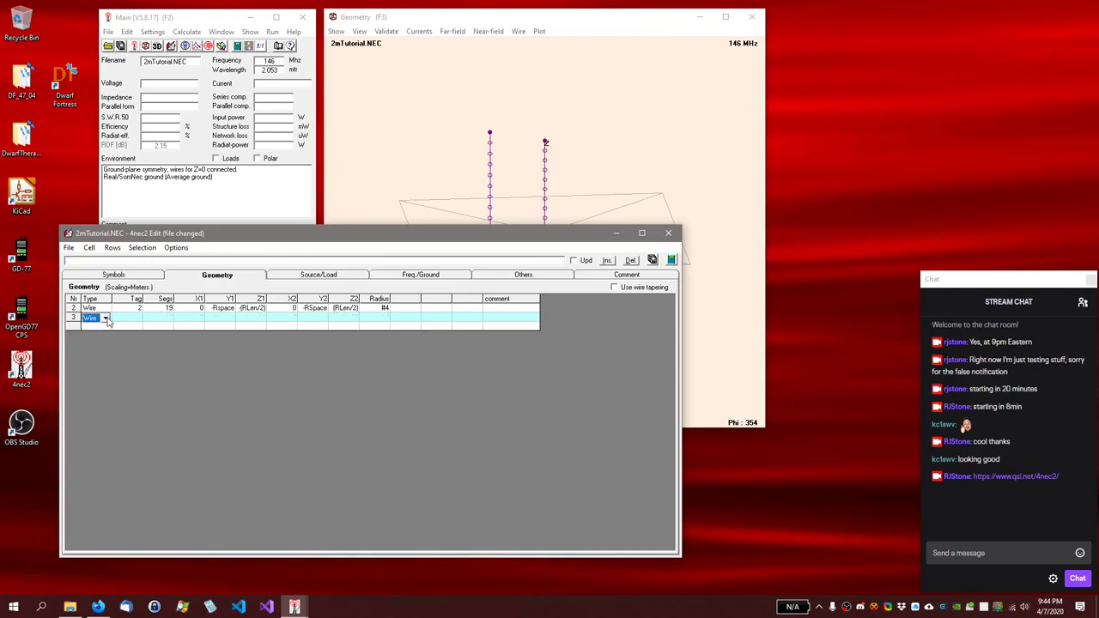
left_click(106, 318)
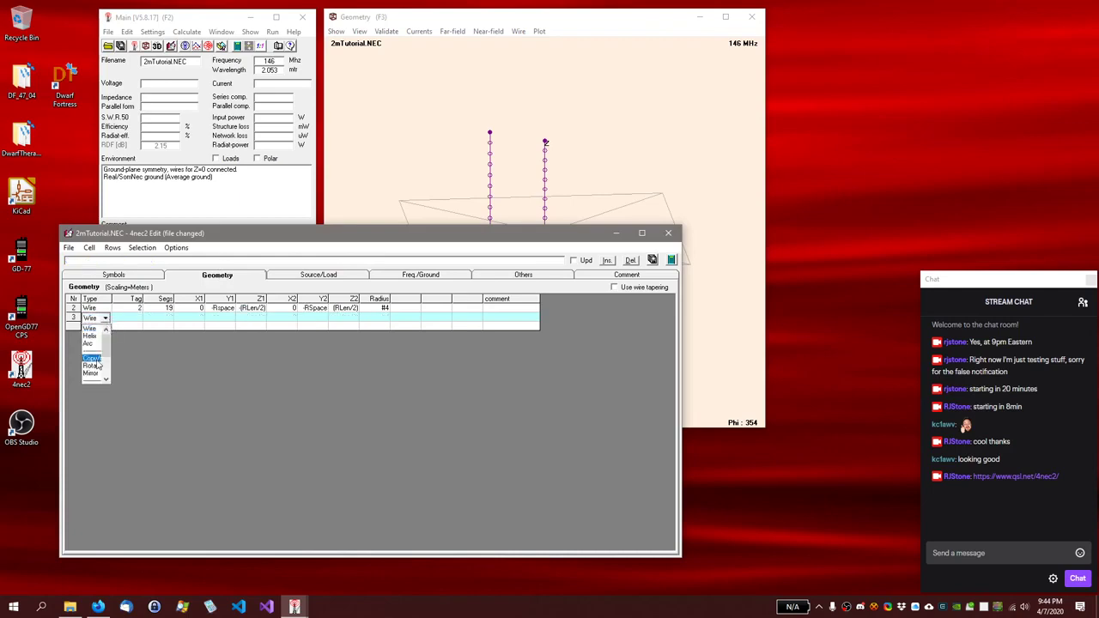
left_click(94, 358)
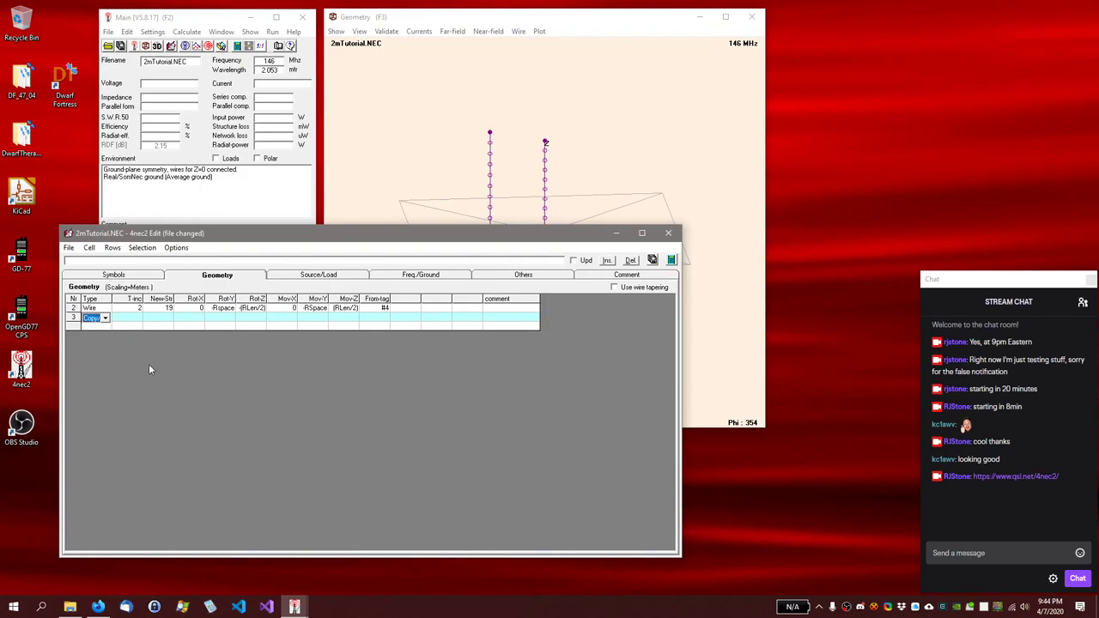
Step: Set the tag increment and the number of new structures of the Copy/move row to 0
left_click(135, 319)
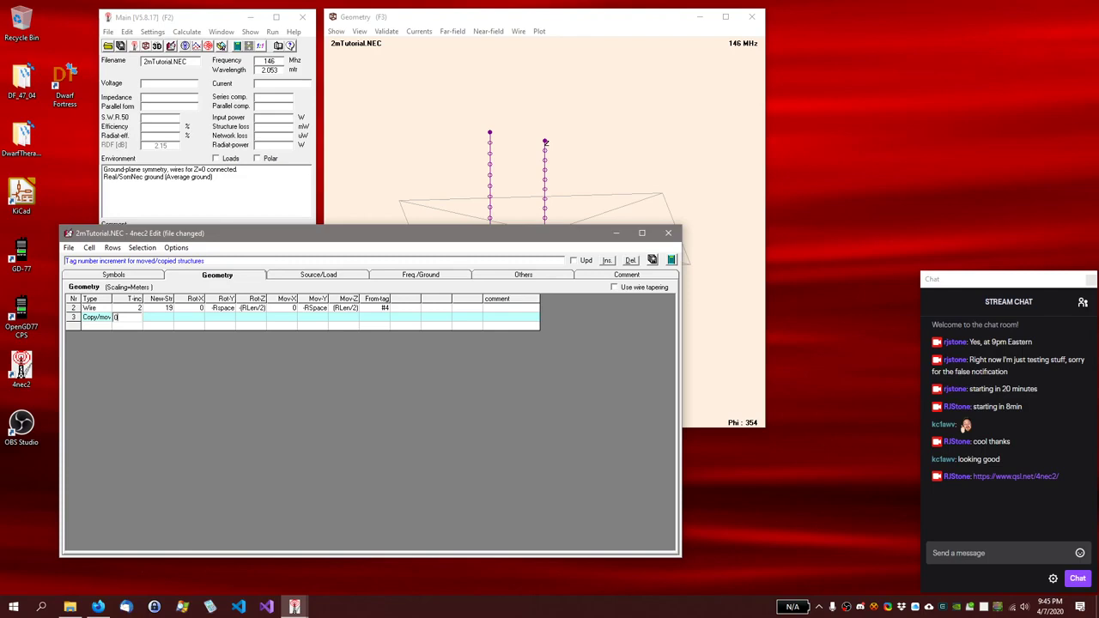
key("Tab")
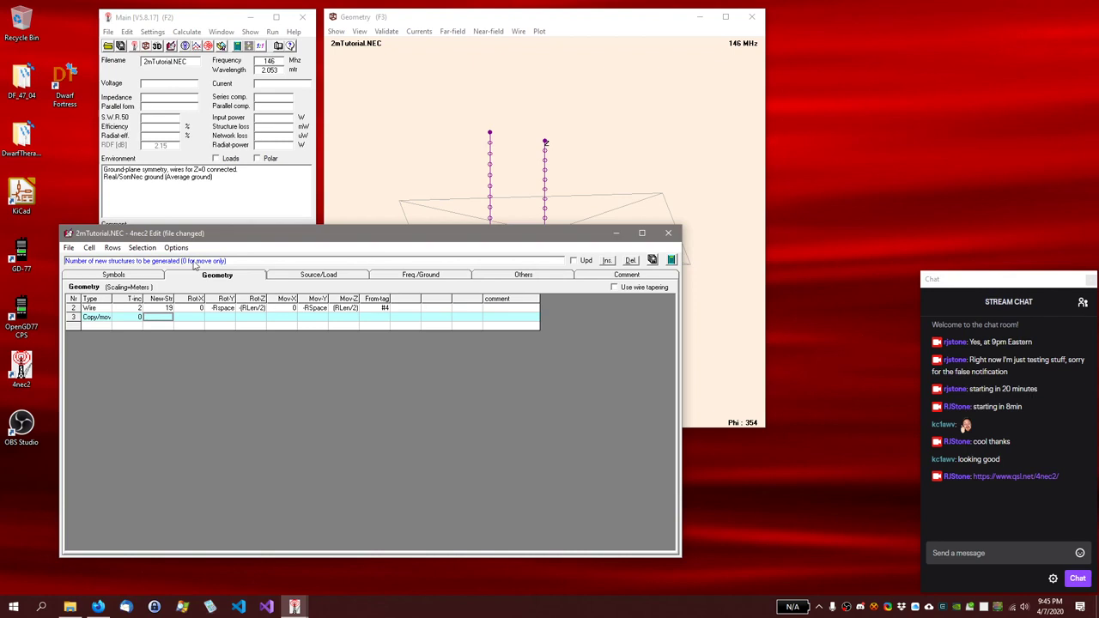
left_click(124, 317)
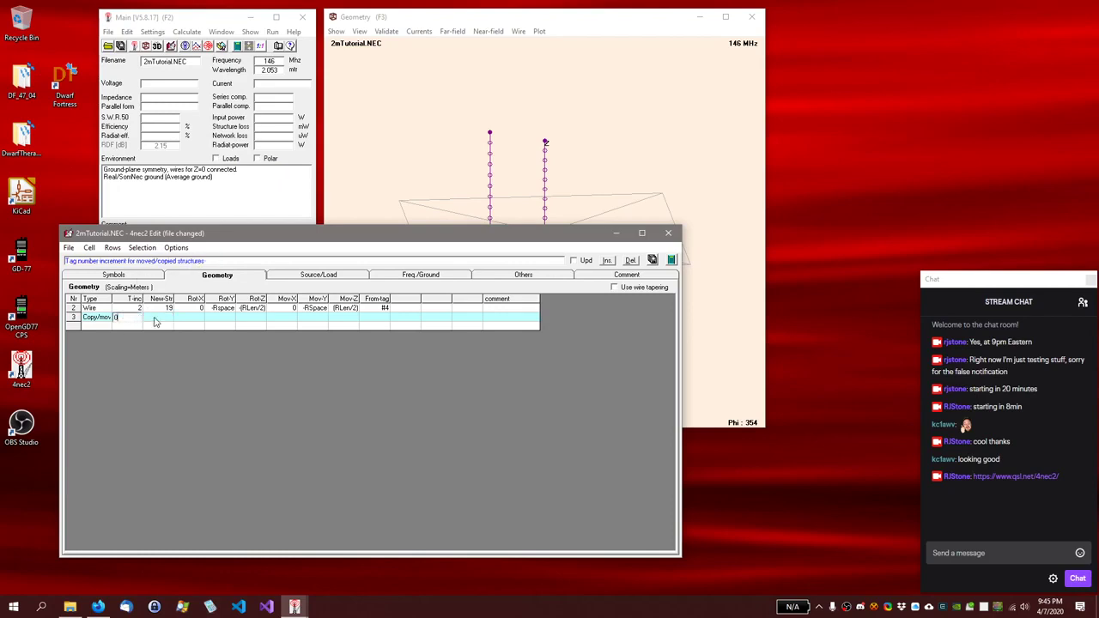
left_click(156, 319)
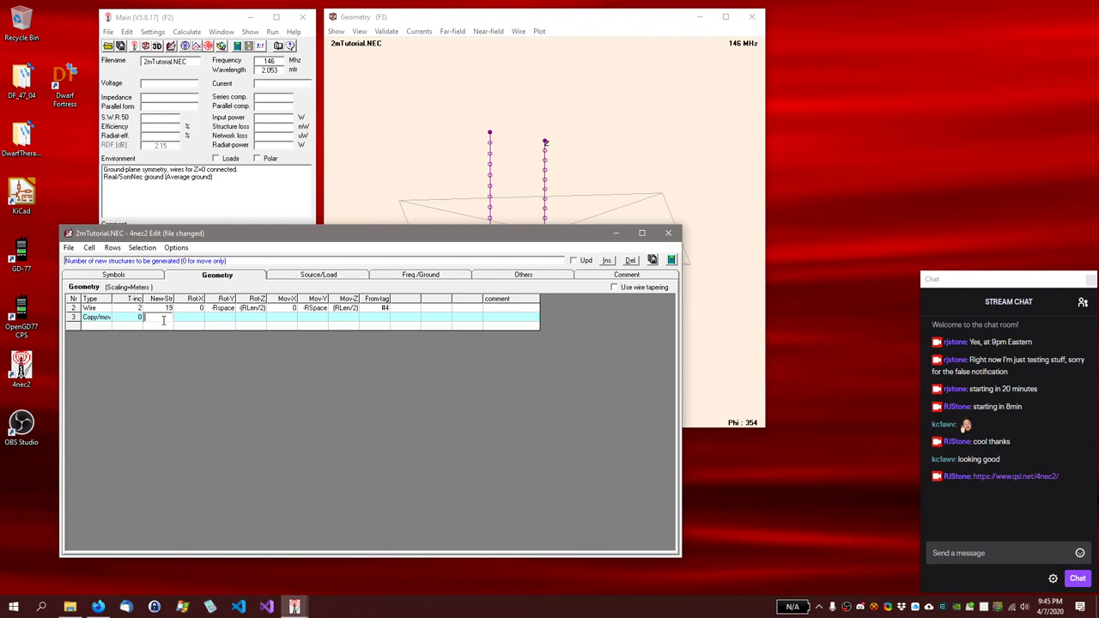
type("0")
Step: Set the Z movement of the Copy/move row to Height, leaving its rotations and X and Y movements empty
left_click(194, 319)
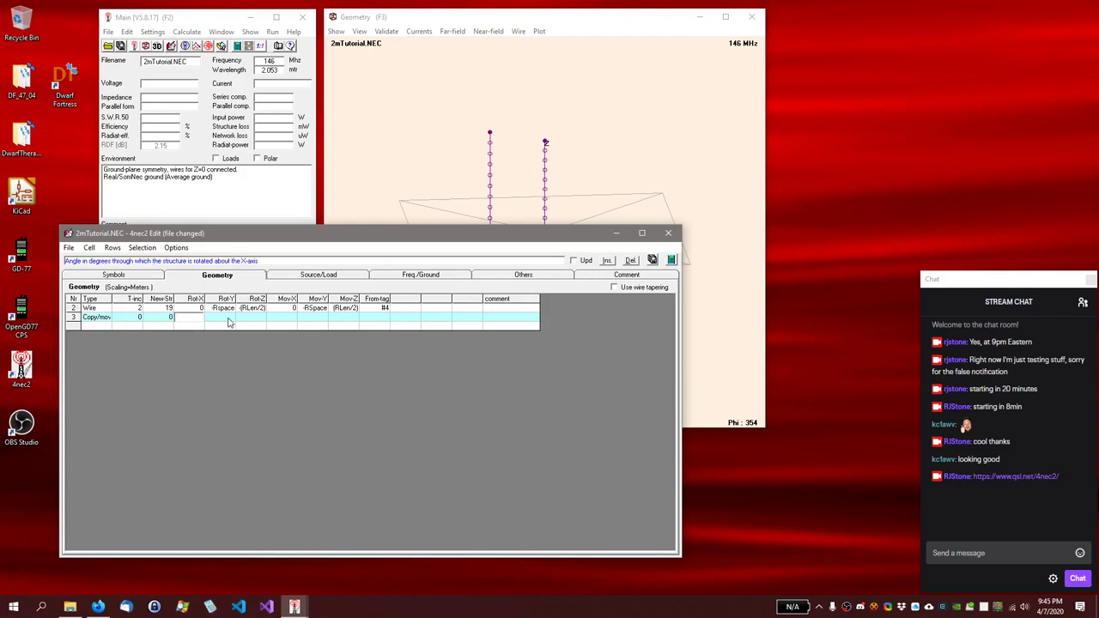
left_click(228, 321)
left_click(250, 322)
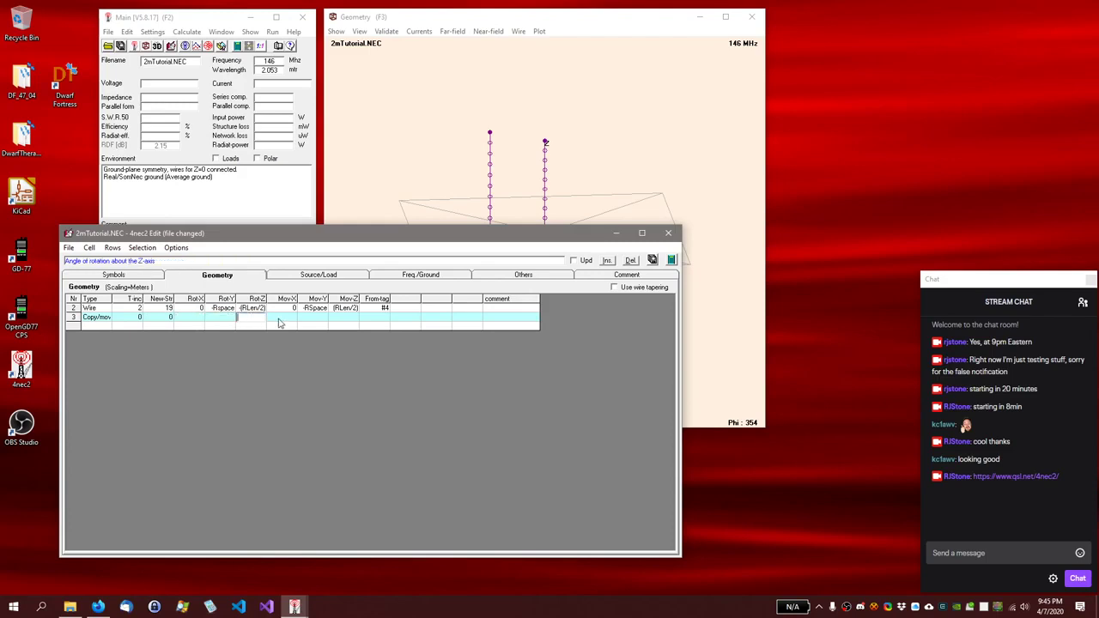
left_click(286, 320)
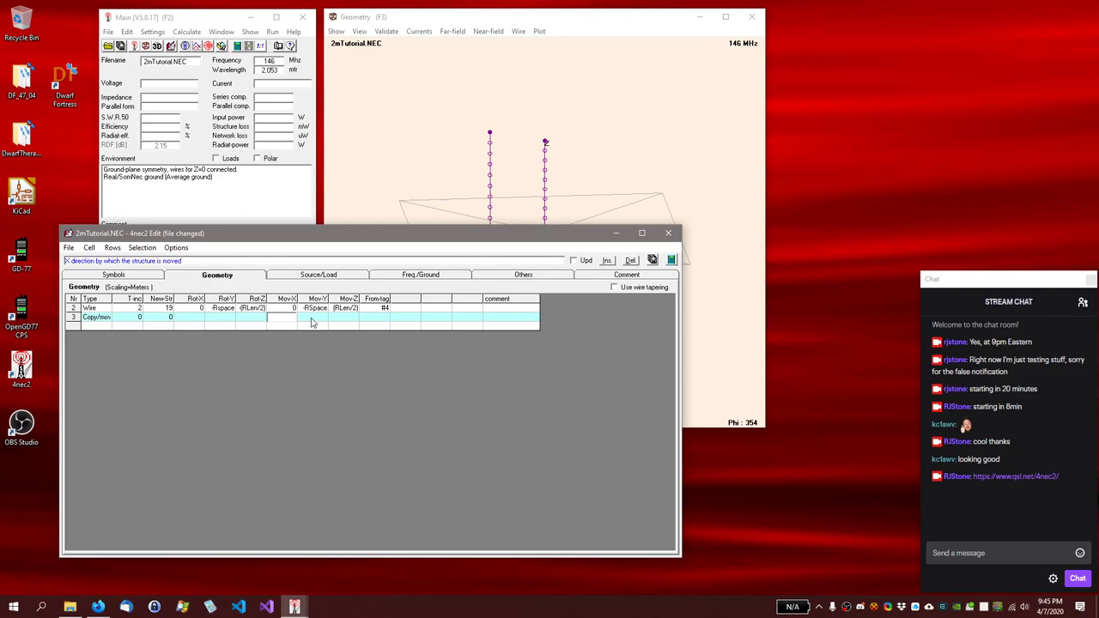
left_click(314, 321)
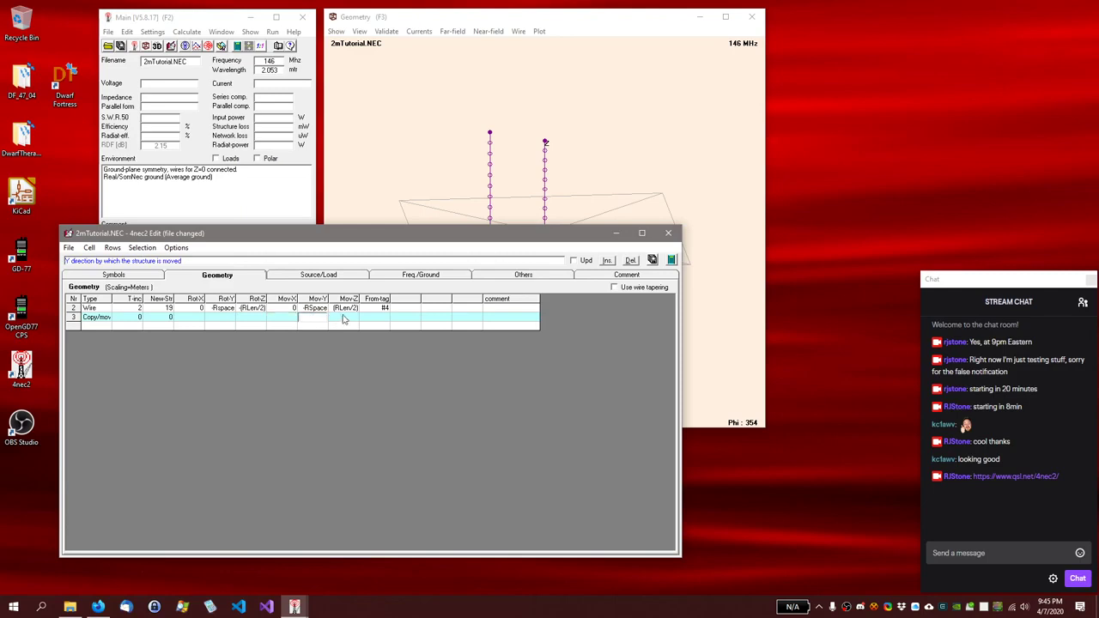
left_click(343, 317)
type("Height")
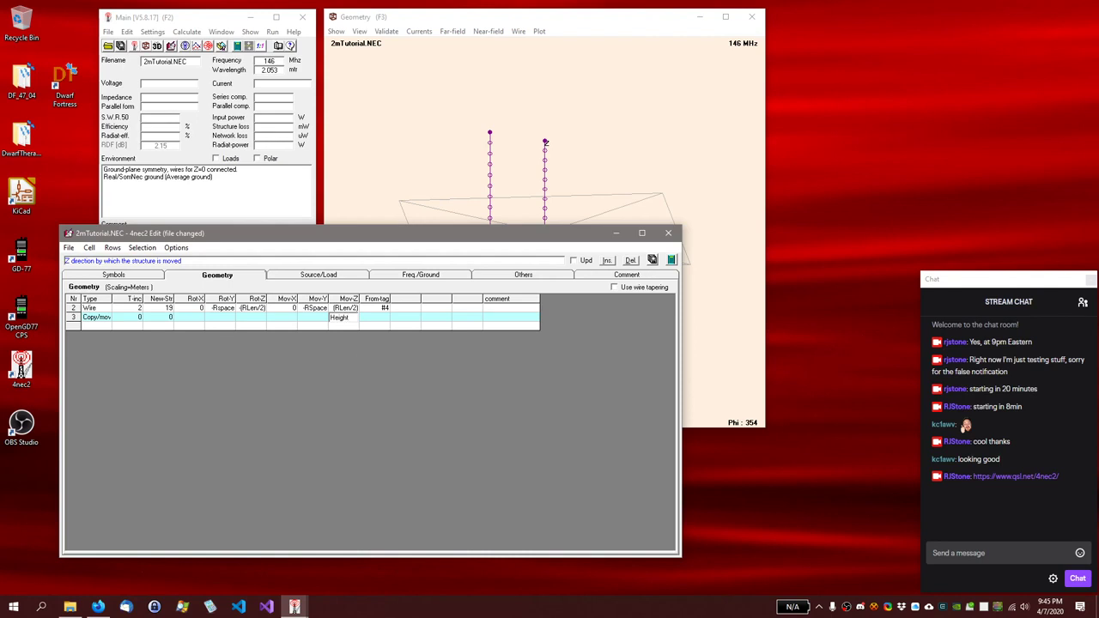
key("Tab")
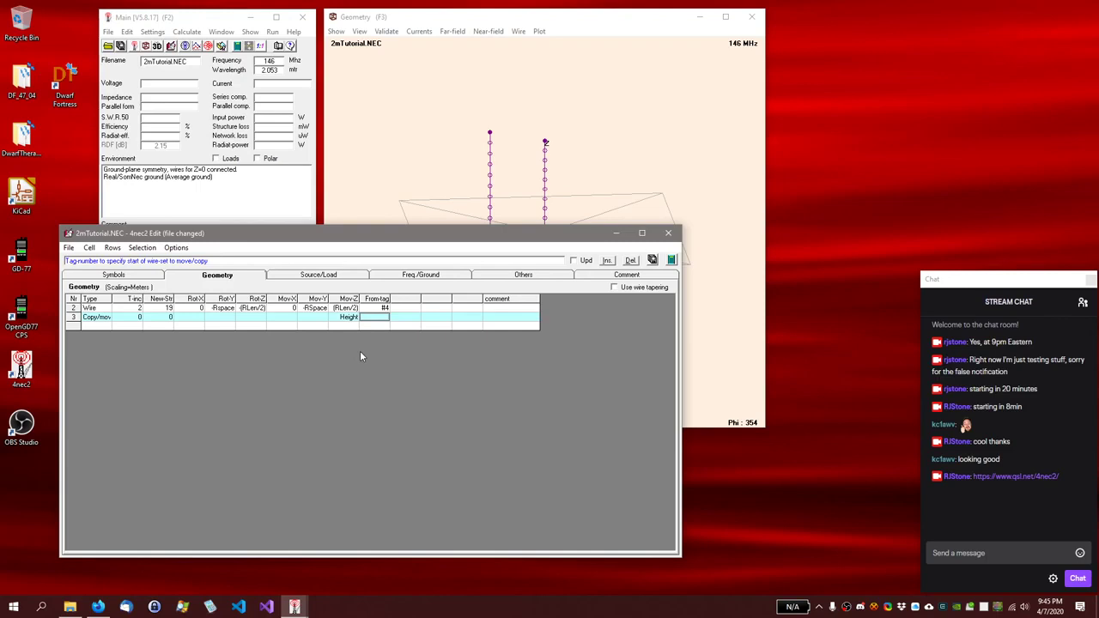
Step: Examine the tag, segment, coordinate and radius entries of the two wire rows in the geometry table
key("Up")
key("Up")
key("Left")
key("Left")
key("Left")
key("Left")
key("Left")
key("Left")
key("Left")
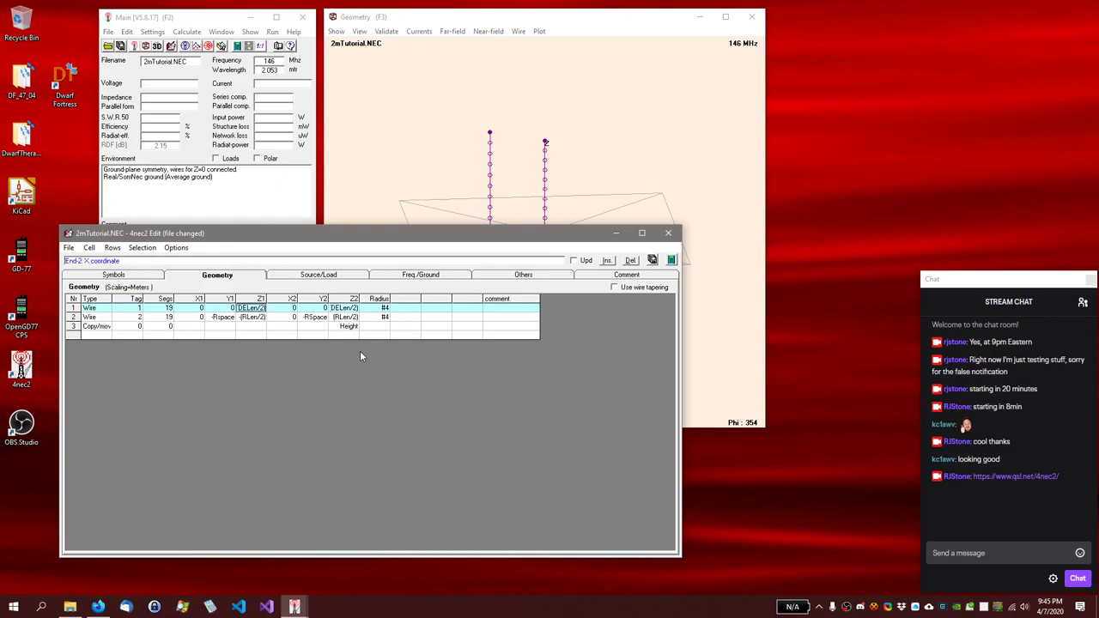
key("Right")
key("Right")
key("Right")
key("Right")
key("Right")
key("Right")
key("Right")
key("Right")
key("Left")
key("Left")
key("Down")
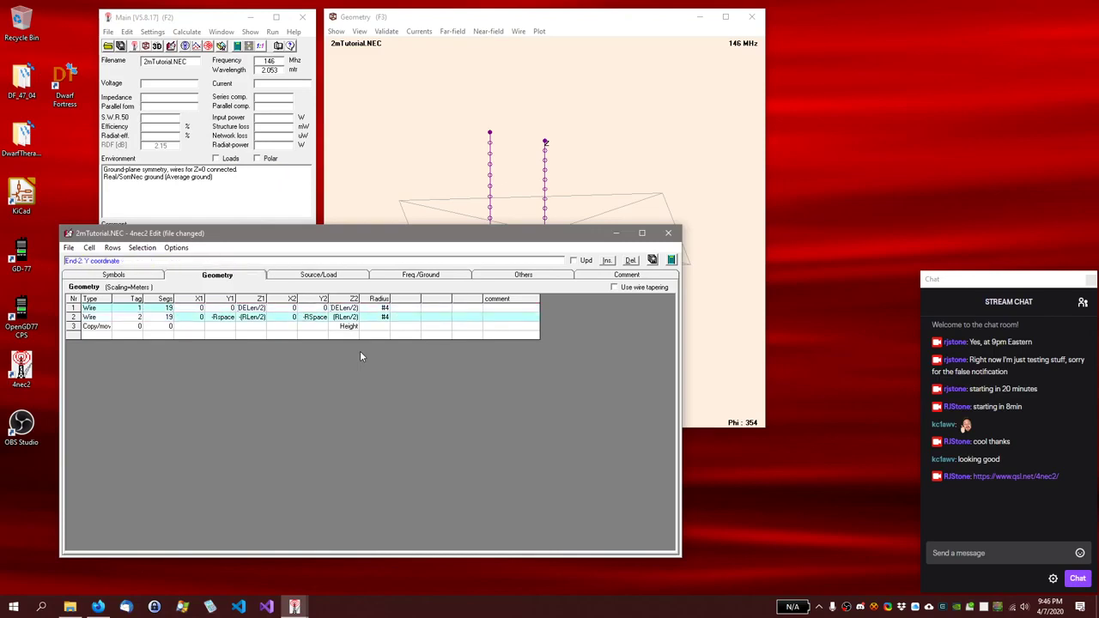
key("Up")
key("Left")
key("Left")
key("Right")
key("Right")
key("Right")
key("Right")
key("Right")
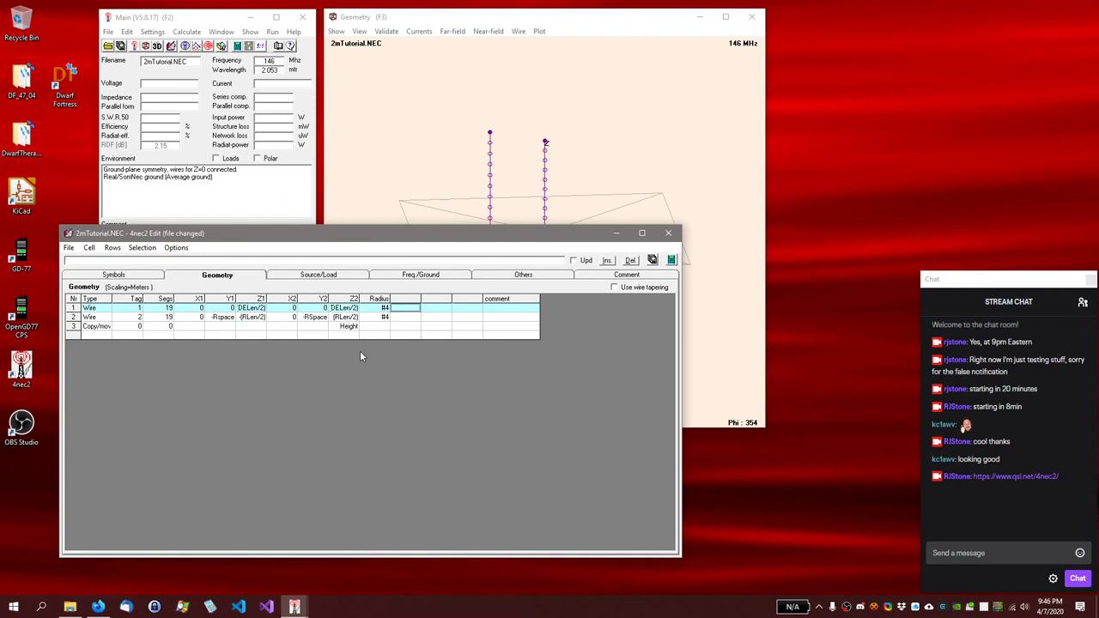
Step: Set the starting tag of the Copy/move row to 1 and inspect the raised elements in the geometry view
key("Down")
key("Down")
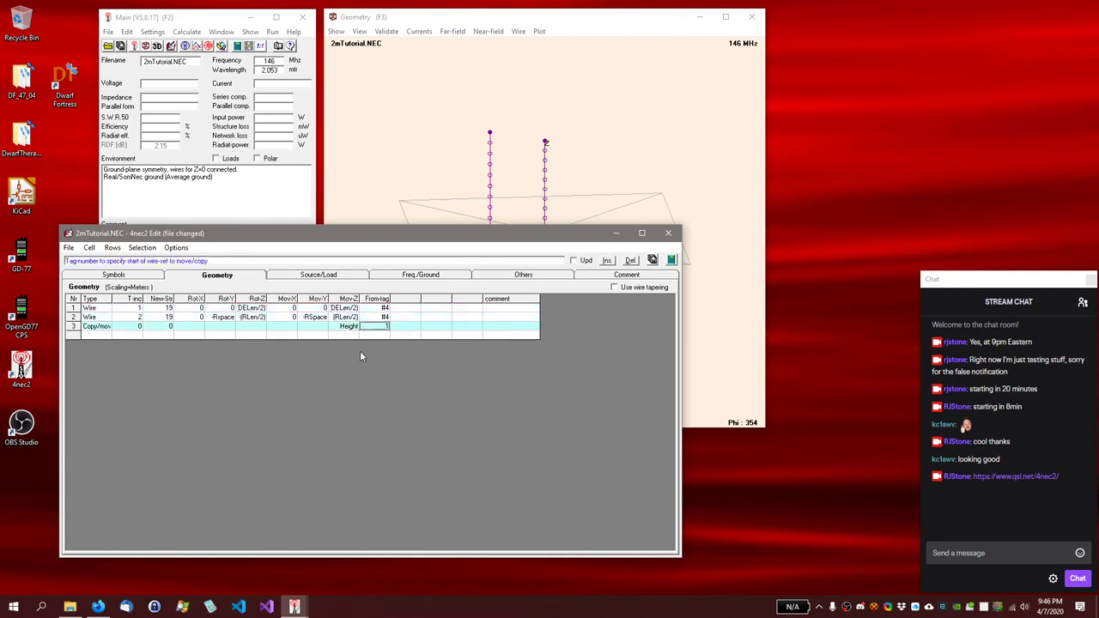
left_click(614, 22)
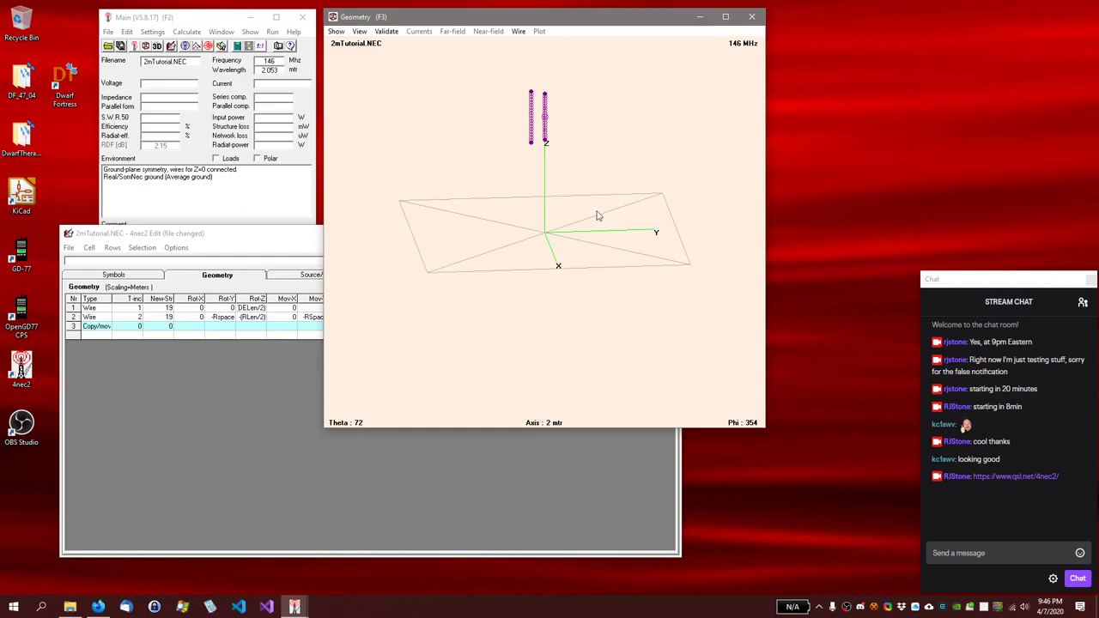
mouse_move(595, 235)
left_mouse_down()
mouse_move(601, 214)
mouse_move(598, 236)
left_mouse_up()
left_click(237, 239)
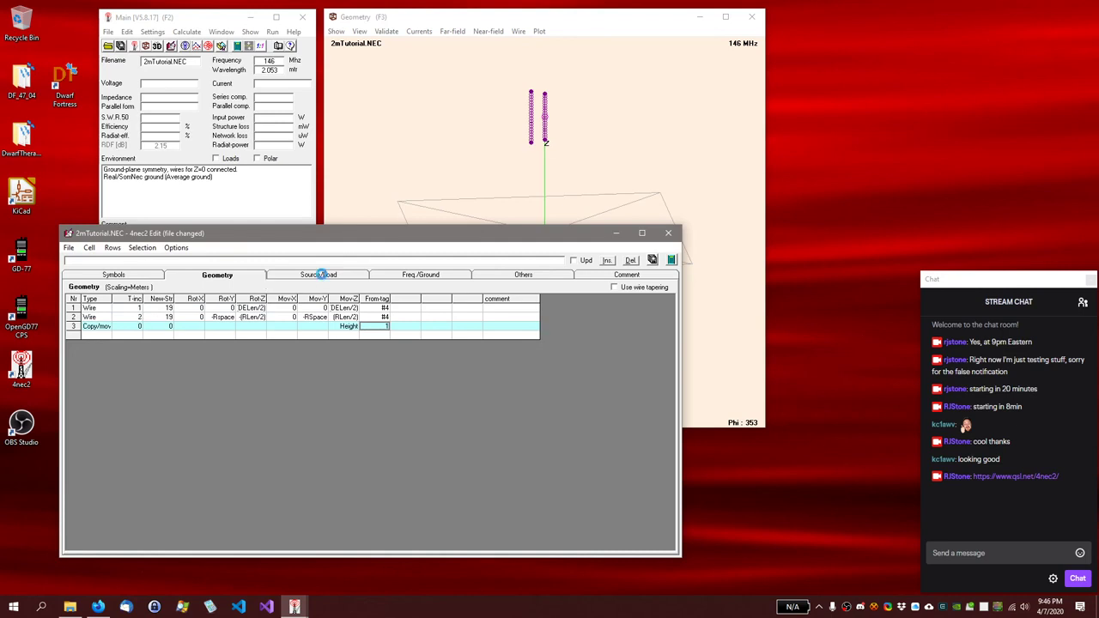
Step: Add a second wire-conductivity load for tag 2, covering segments 1 to 19, with Copper as the material
left_click(321, 278)
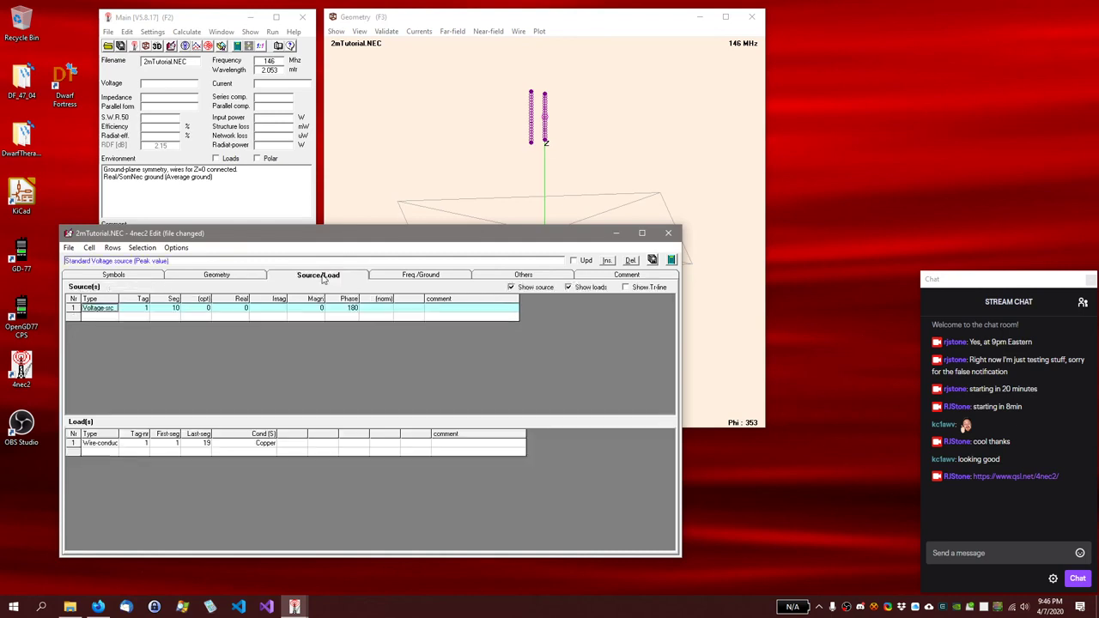
left_click(111, 445)
left_click(132, 444)
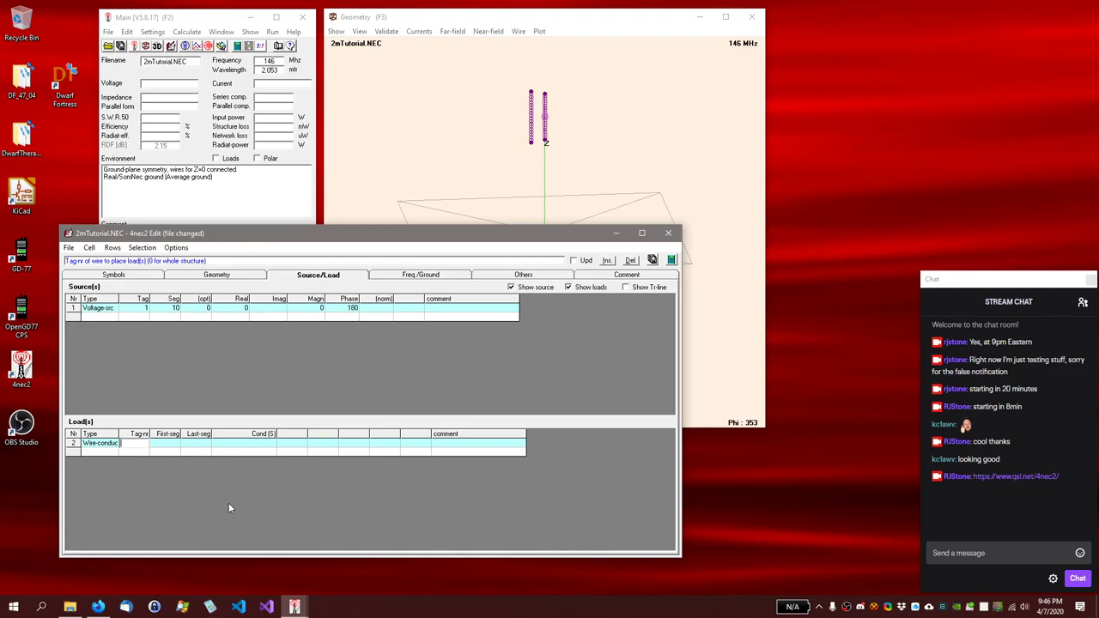
type("2")
key("Tab")
type("1")
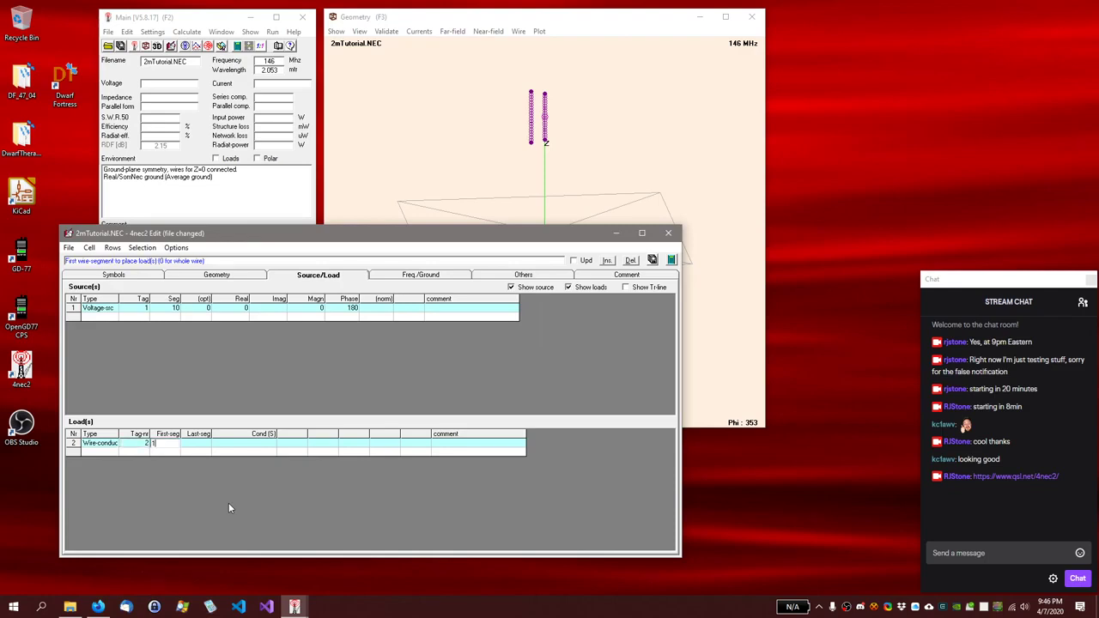
key("Tab")
type("19")
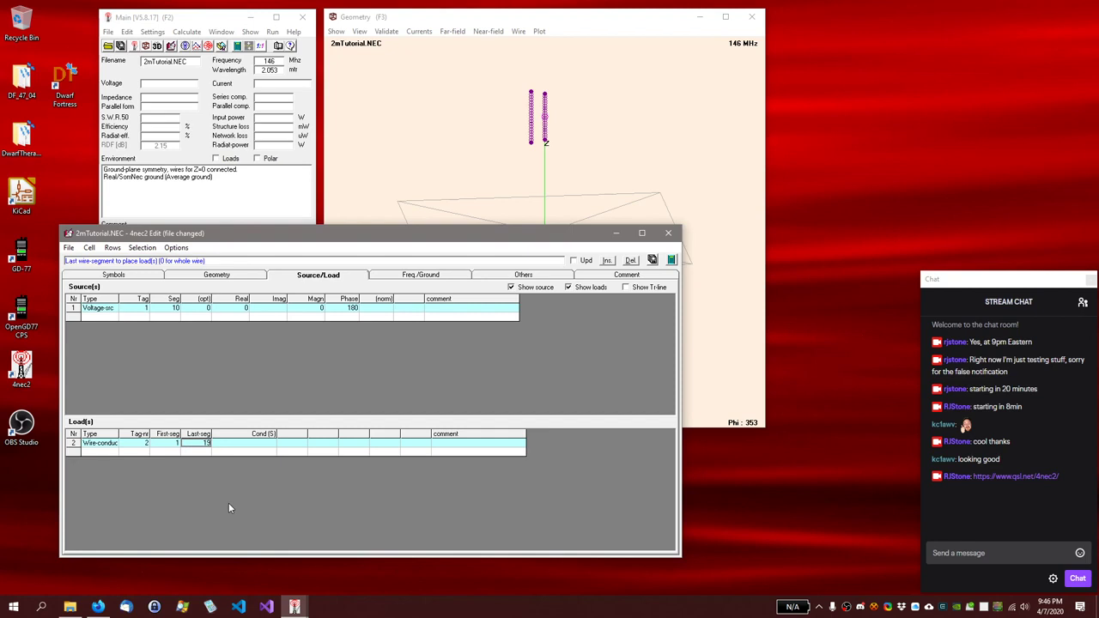
key("Tab")
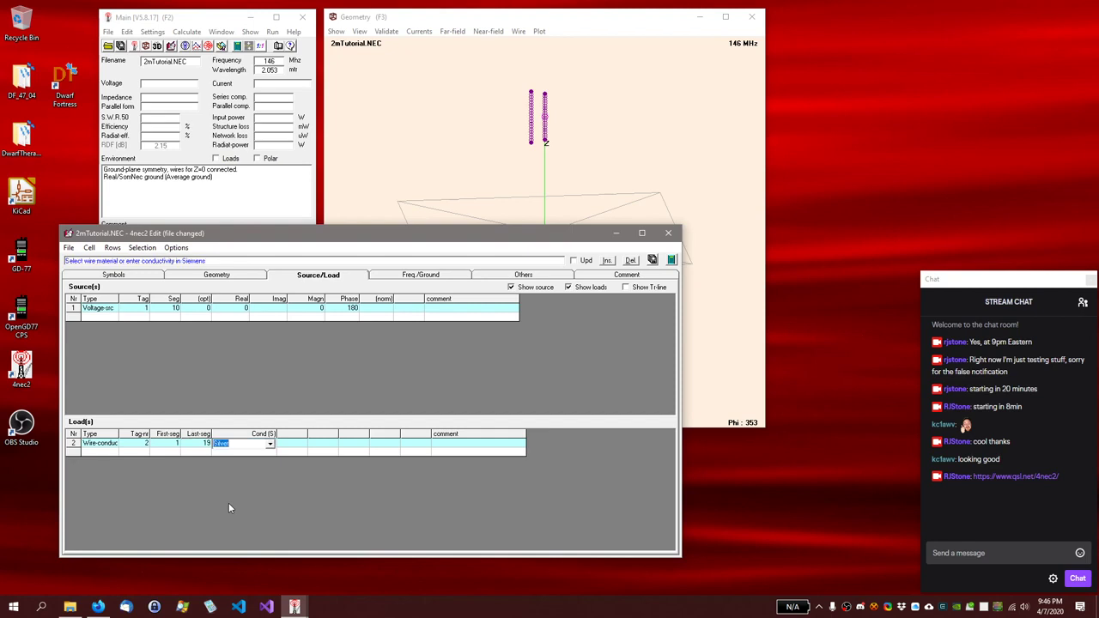
key("c")
key("Return")
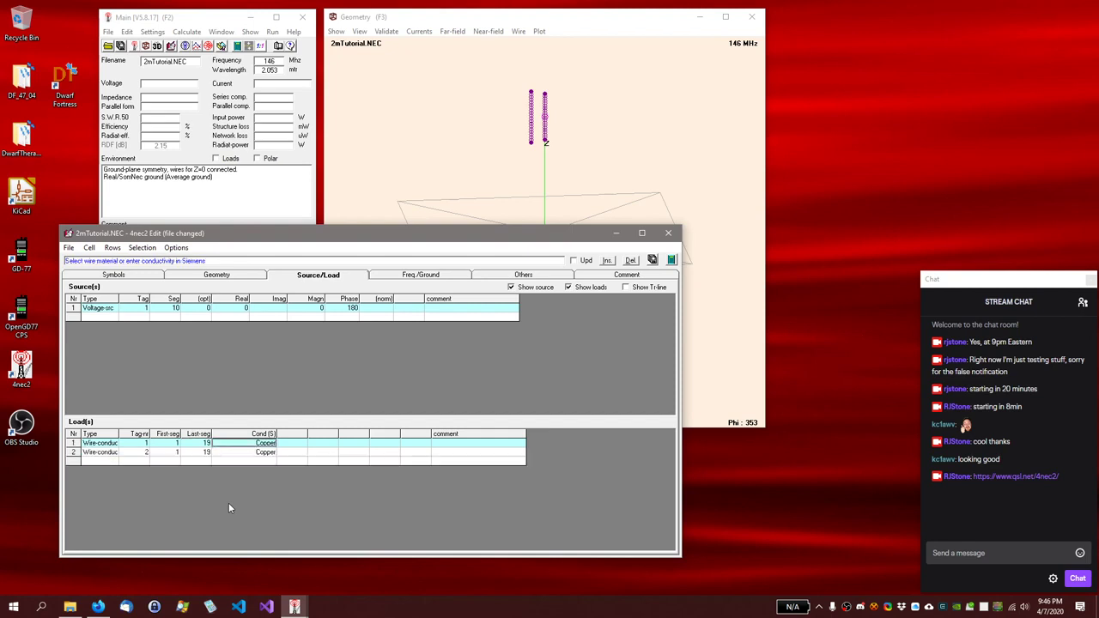
Step: Check the tag, segment range and conductivity entries of both wire-conductivity loads
key("Left")
key("Left")
key("Left")
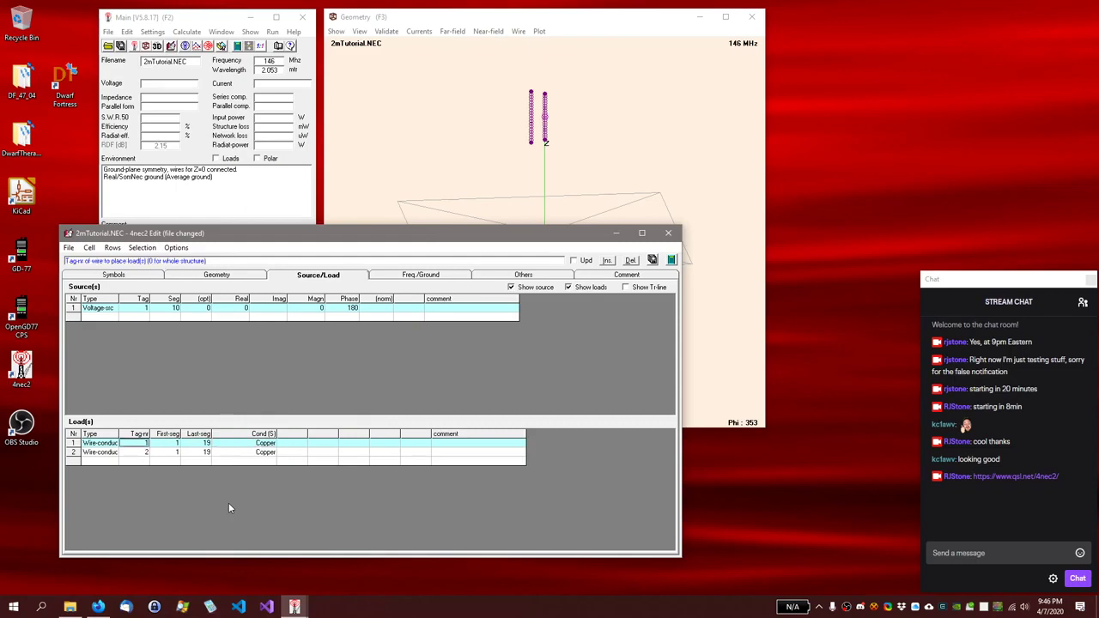
key("Down")
key("Right")
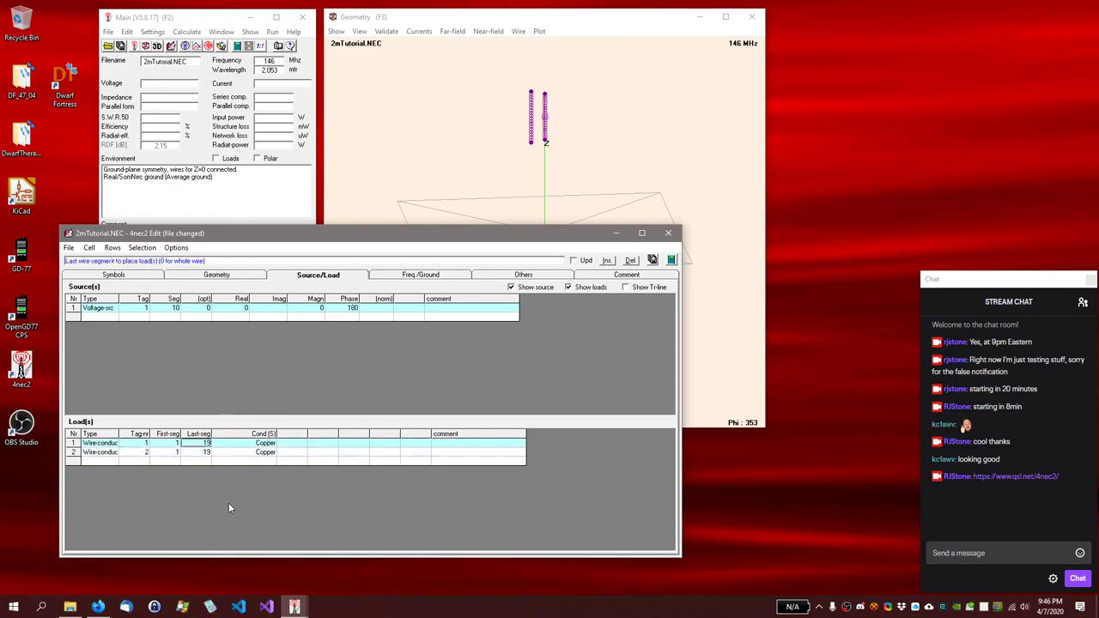
key("Right")
key("Right")
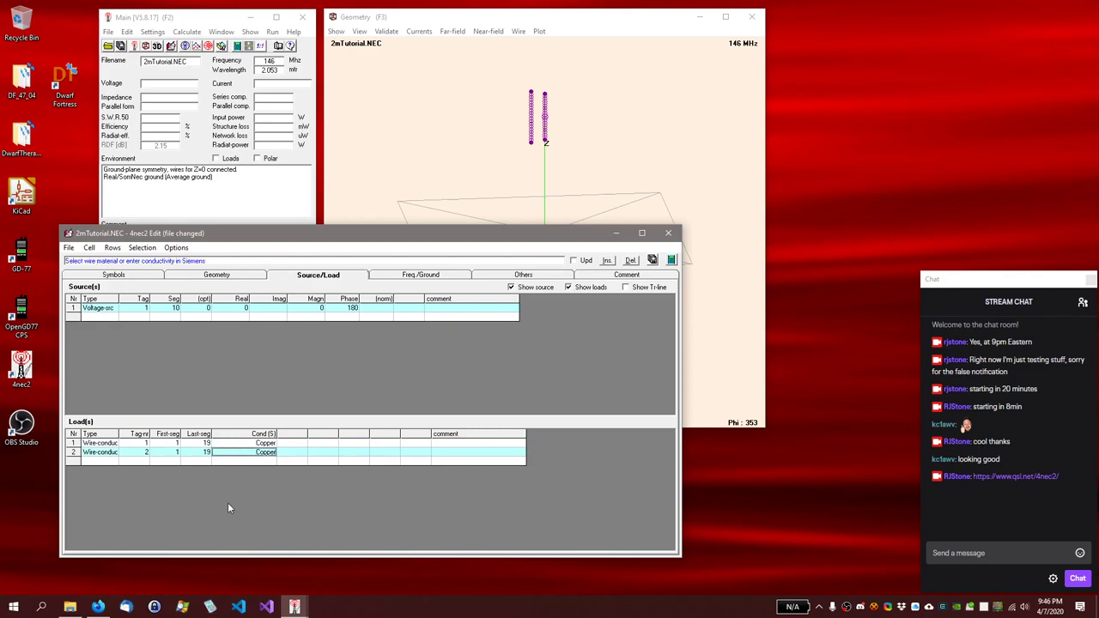
key("Left")
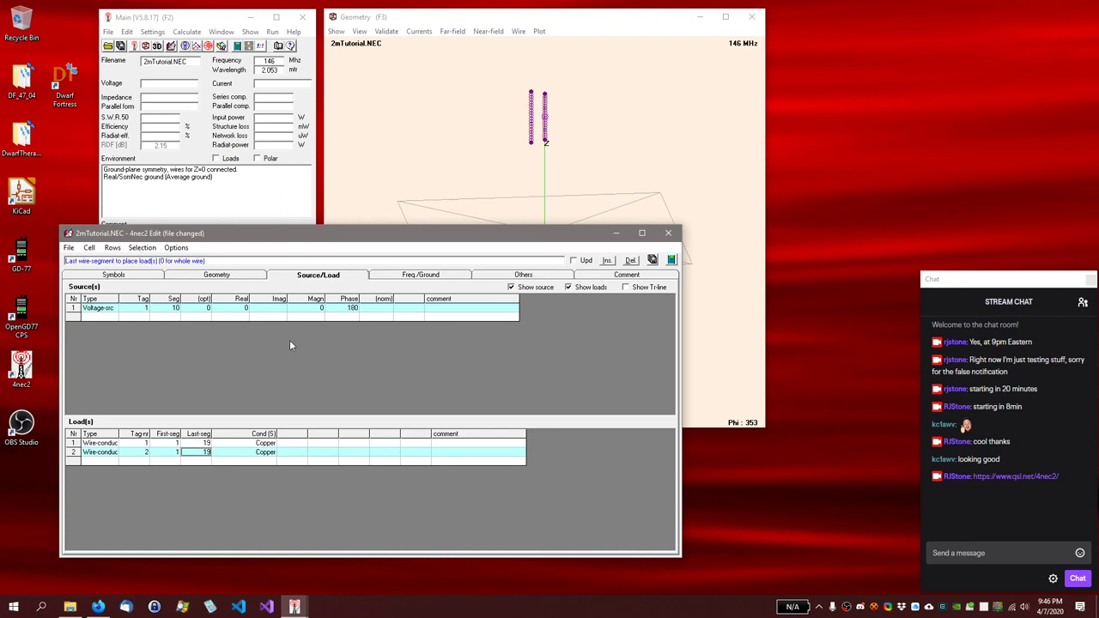
Step: Add a fifth symbol, Segments=19, to the symbol list
left_click(126, 278)
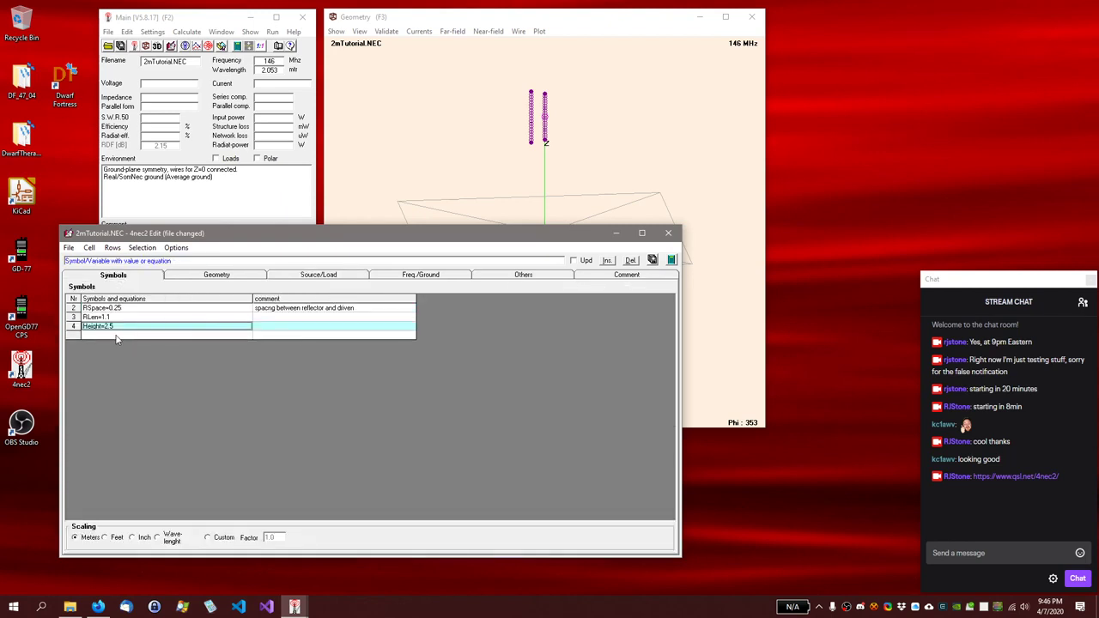
left_click(116, 335)
type("Se")
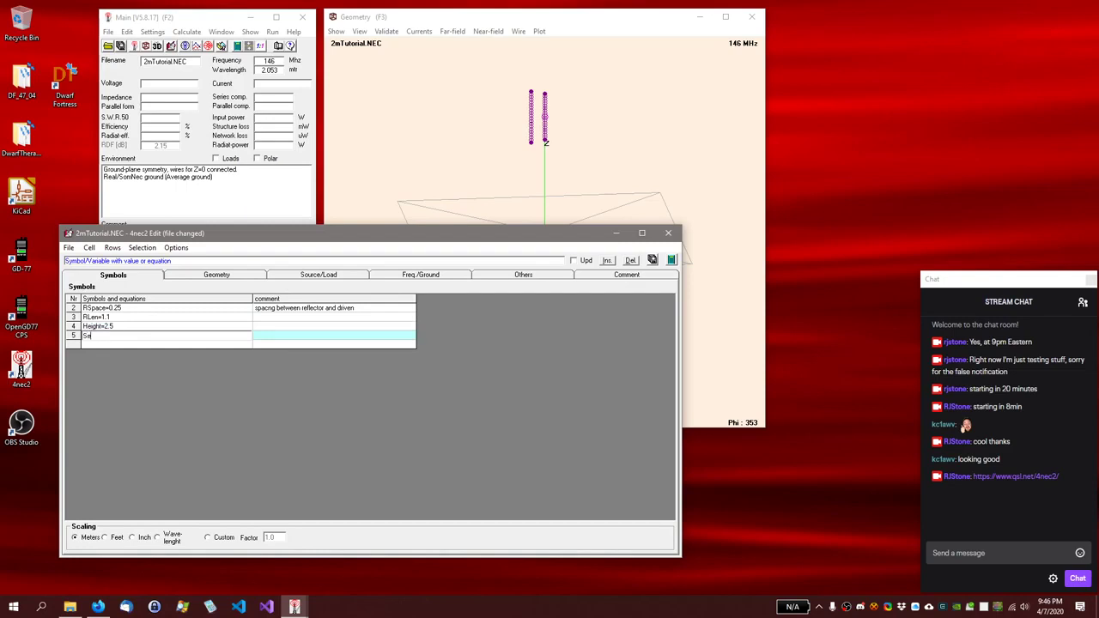
type("gments=19")
key("Return")
Step: Replace the fifth symbol's definition with the shorter Segs=19
left_click(116, 336)
key("BackSpace")
key("BackSpace")
key("BackSpace")
key("BackSpace")
key("BackSpace")
key("BackSpace")
key("BackSpace")
key("BackSpace")
key("BackSpace")
key("BackSpace")
key("BackSpace")
type("Segs=19")
key("Return")
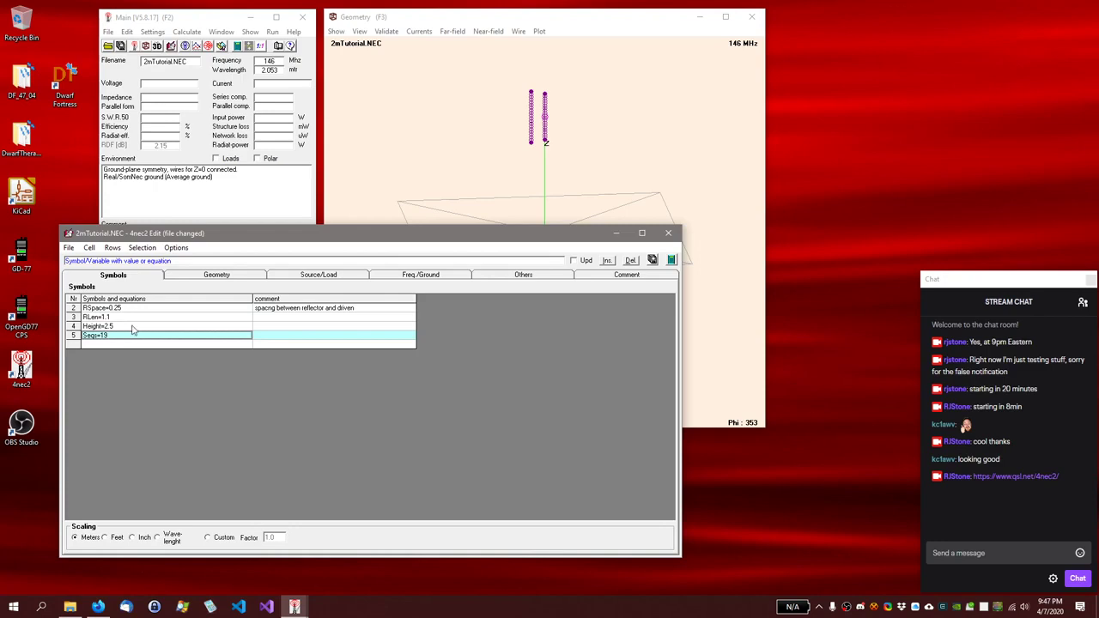
Step: Set the number of segments of both wires in the geometry table to the Segs symbol
left_click(223, 275)
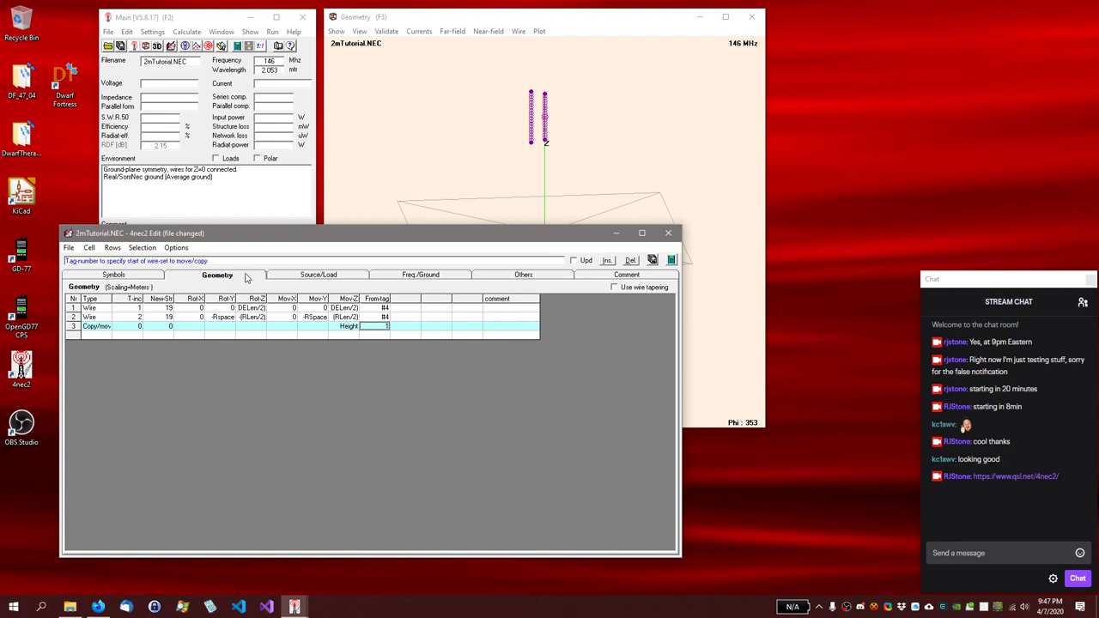
left_click(164, 308)
double_click(164, 308)
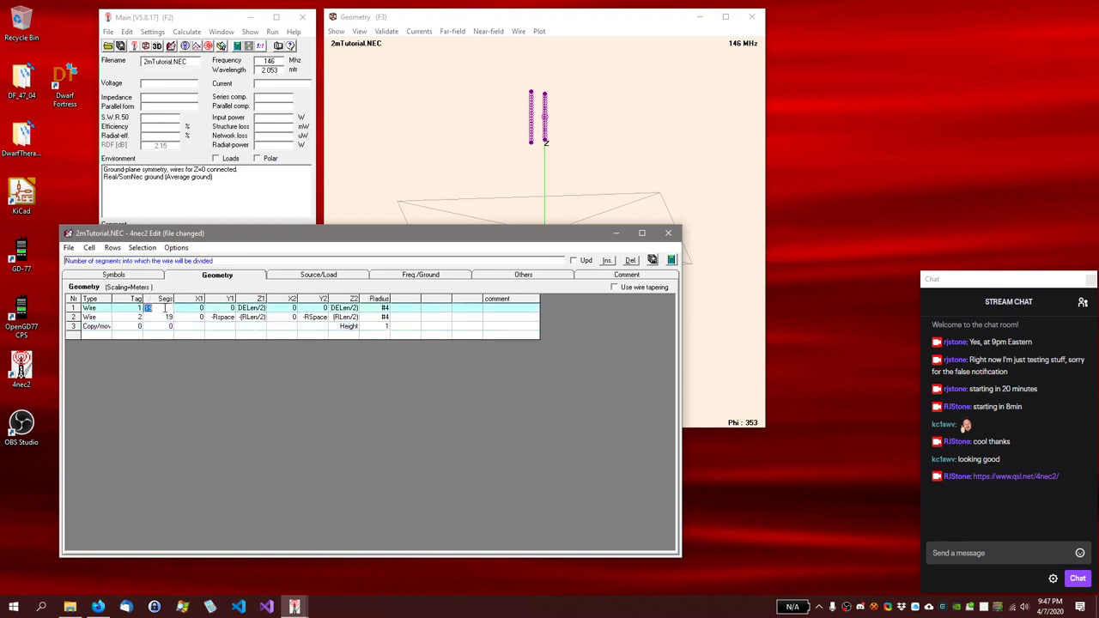
key("BackSpace")
left_click(166, 314)
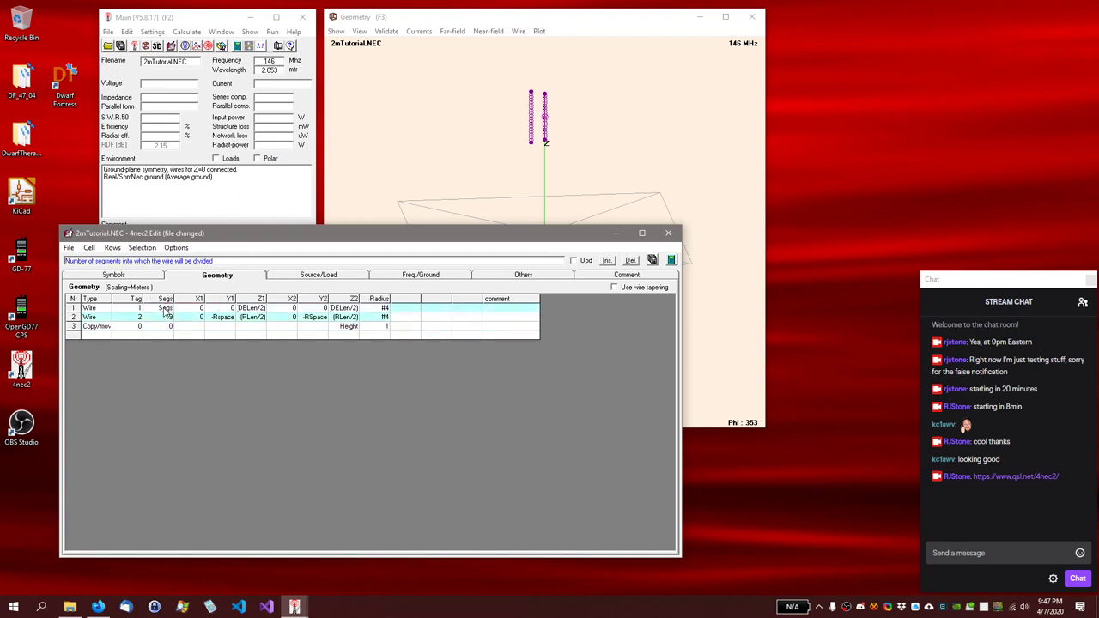
double_click(166, 314)
key("BackSpace")
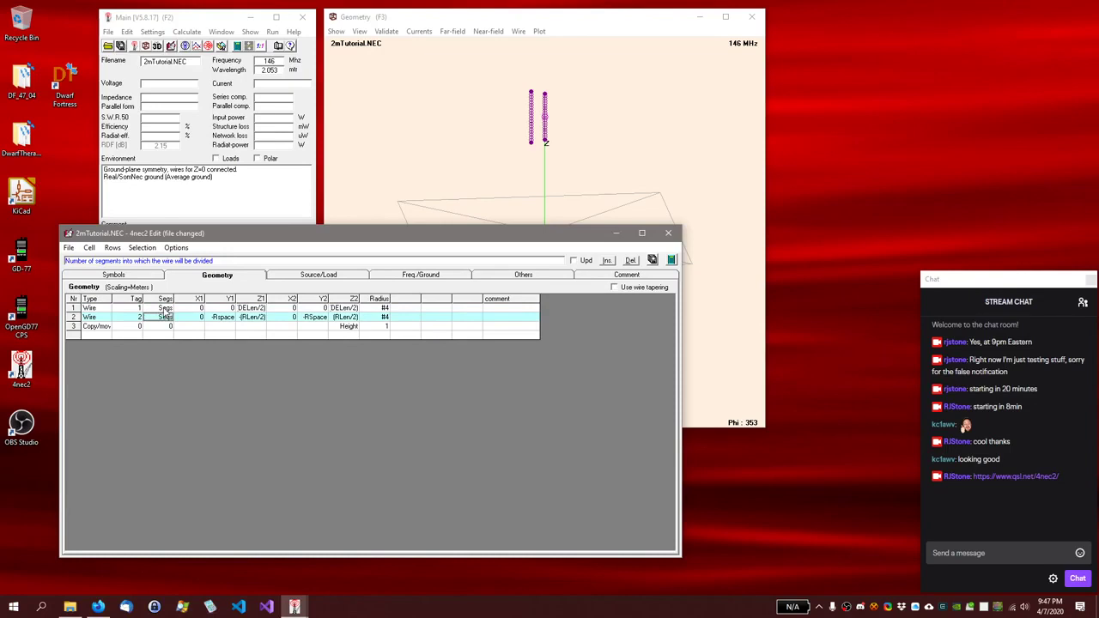
Step: Set the last segment of both wire-conductivity loads to the Segs symbol
left_click(308, 276)
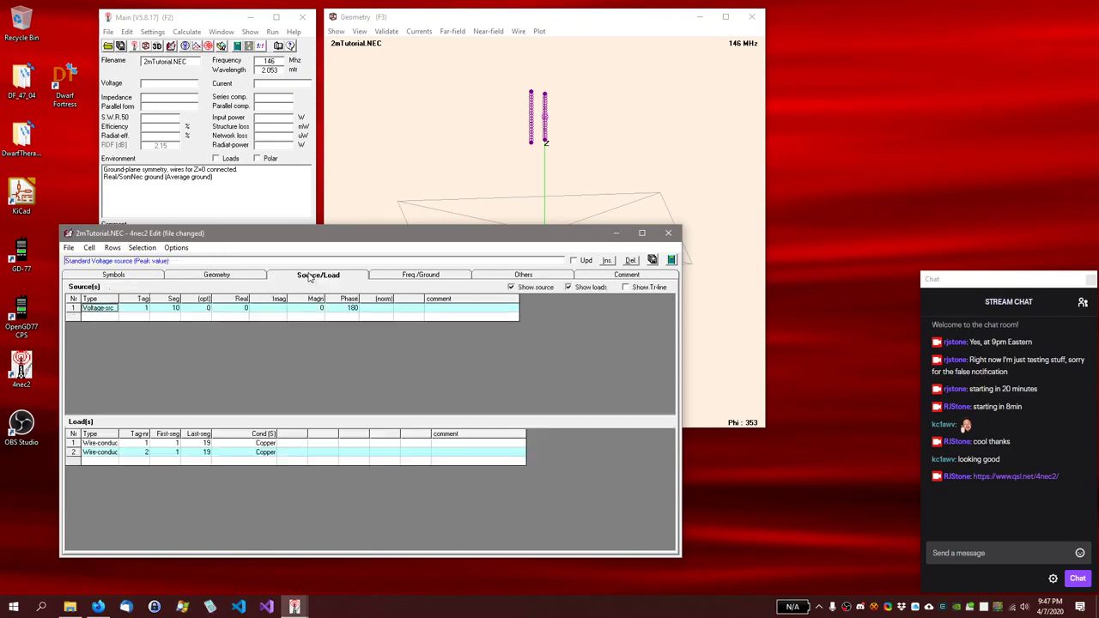
left_click(204, 443)
left_click(204, 443)
type("0")
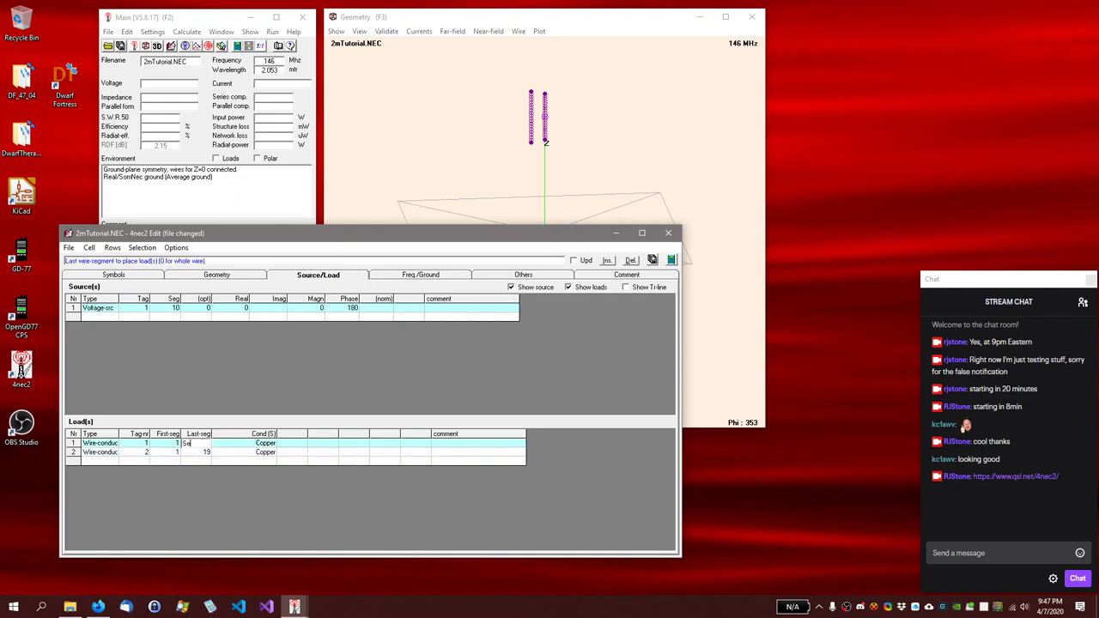
key("Return")
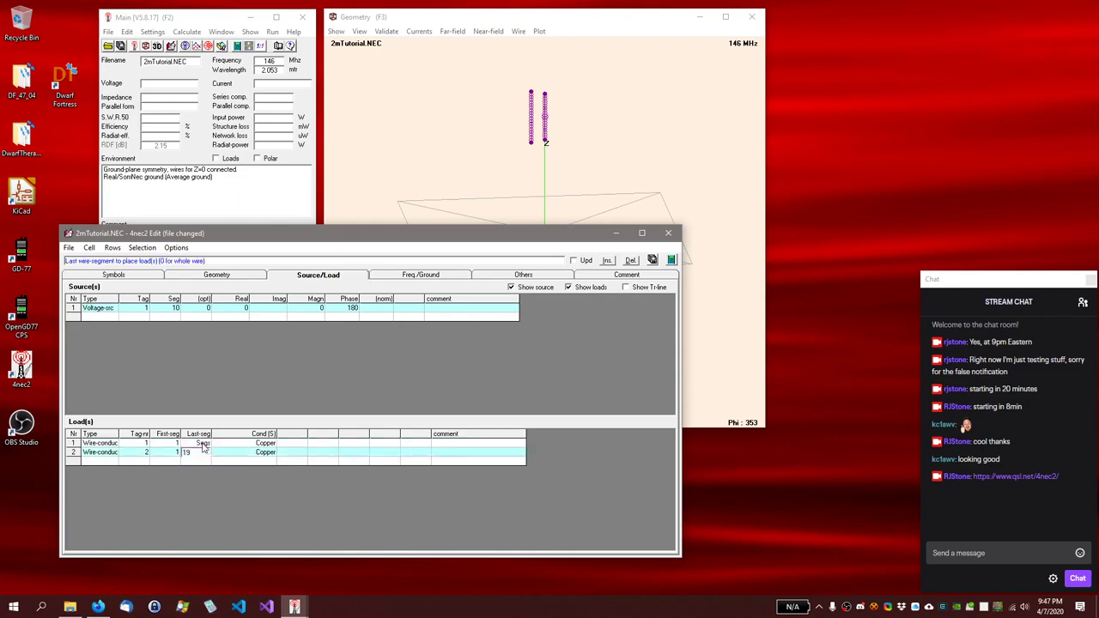
type("0")
key("Return")
left_click(847, 609)
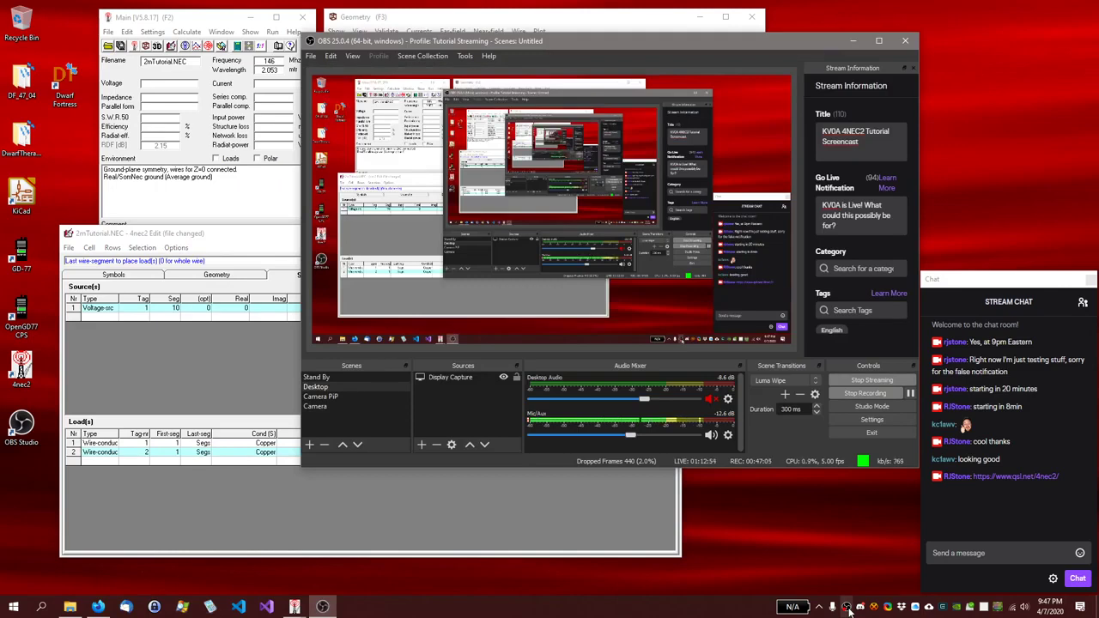
left_click(848, 607)
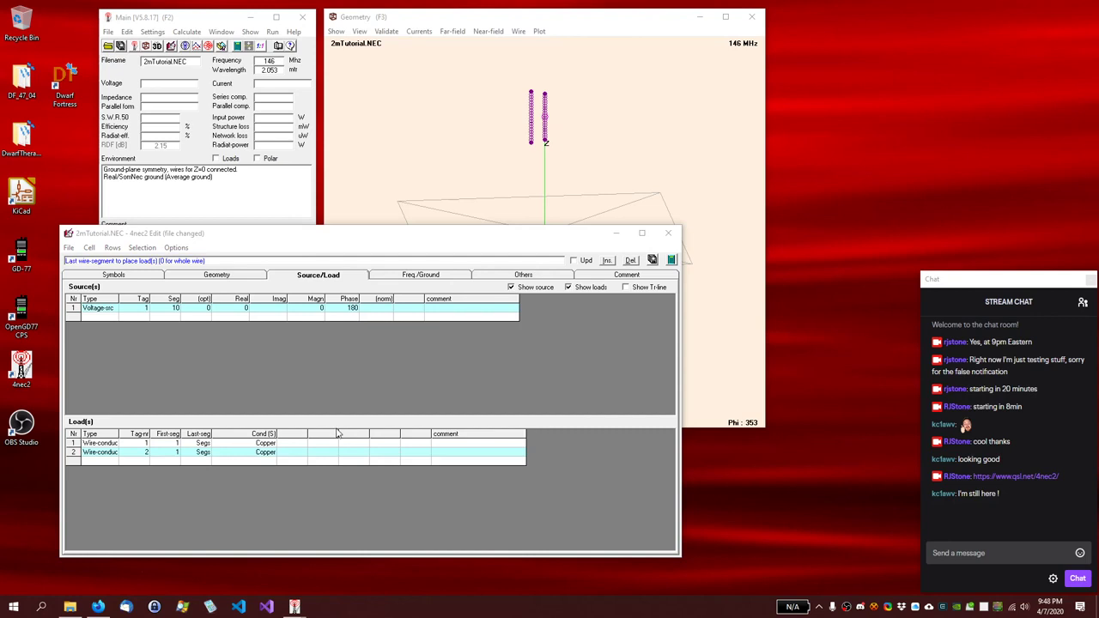
Step: Recheck the geometry and load tables and save the antenna file under its existing name
left_click(203, 275)
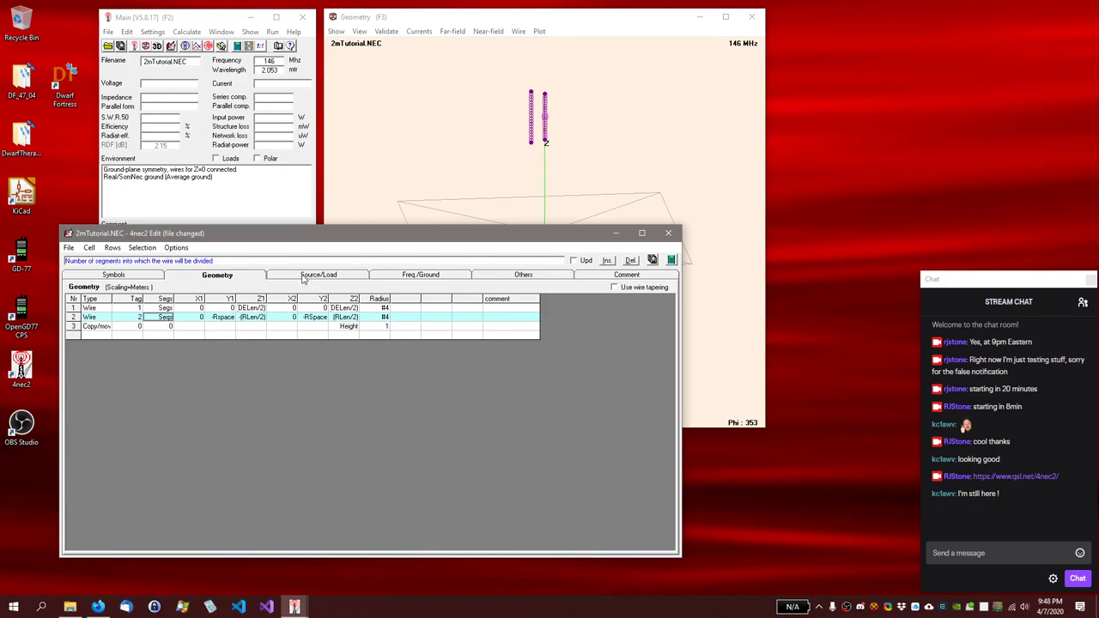
left_click(302, 279)
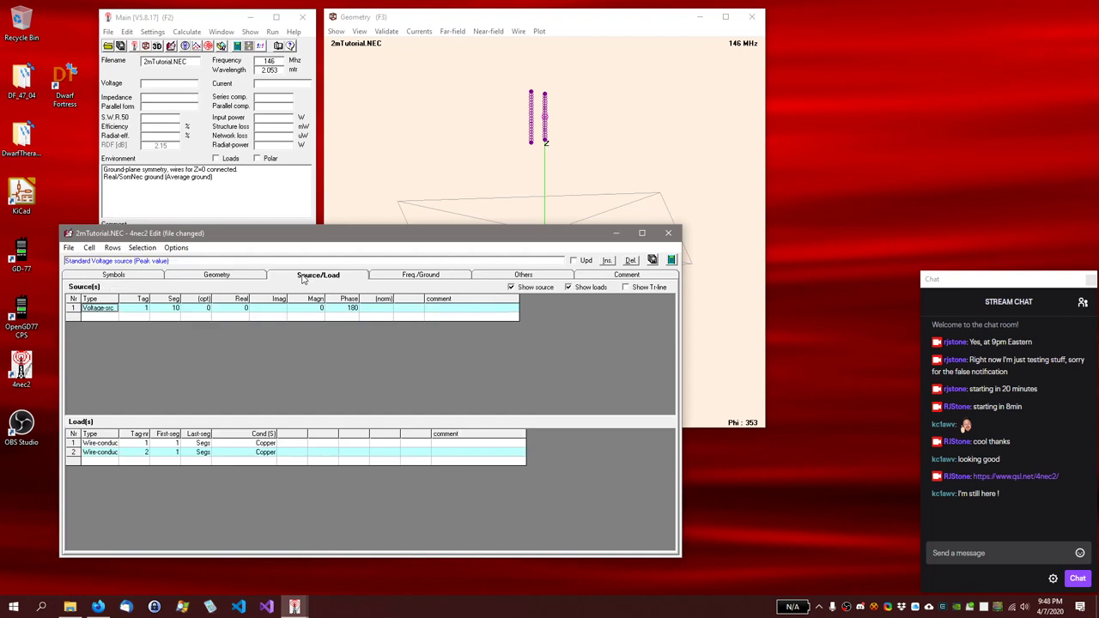
left_click(134, 276)
left_click(68, 247)
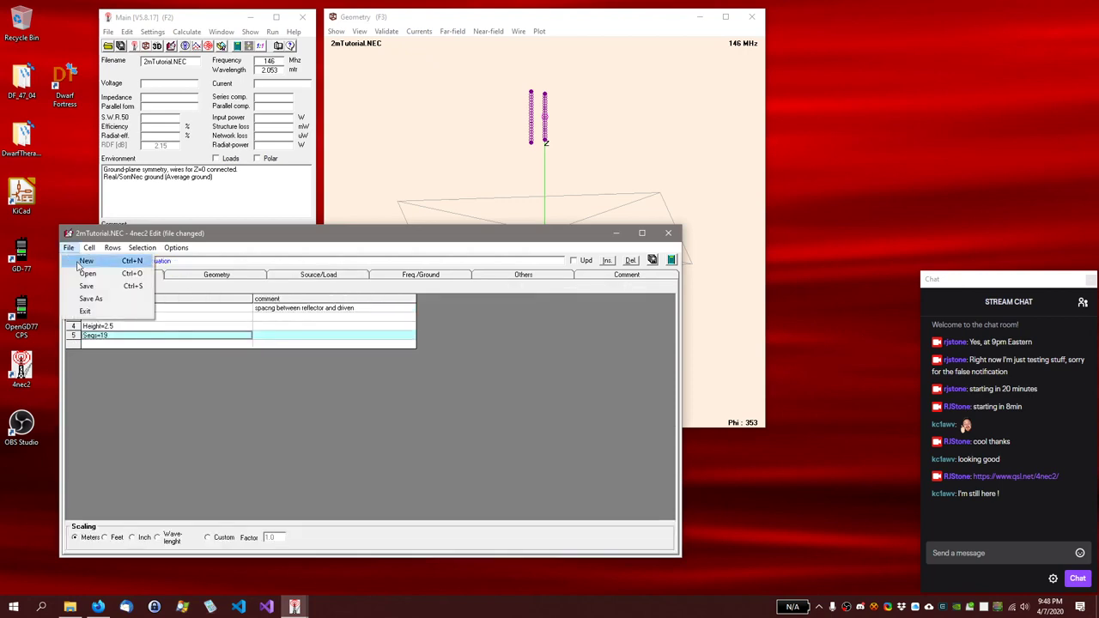
left_click(88, 286)
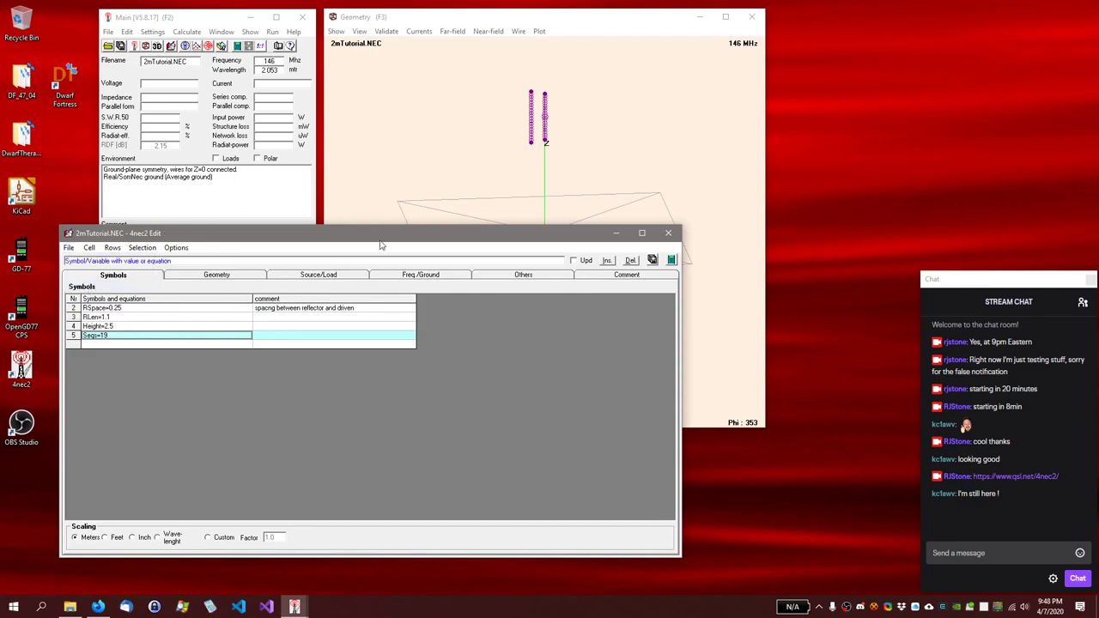
Step: Calculate the full far-field pattern at 146 MHz with a 5-degree resolution
left_click_drag(378, 240, 383, 256)
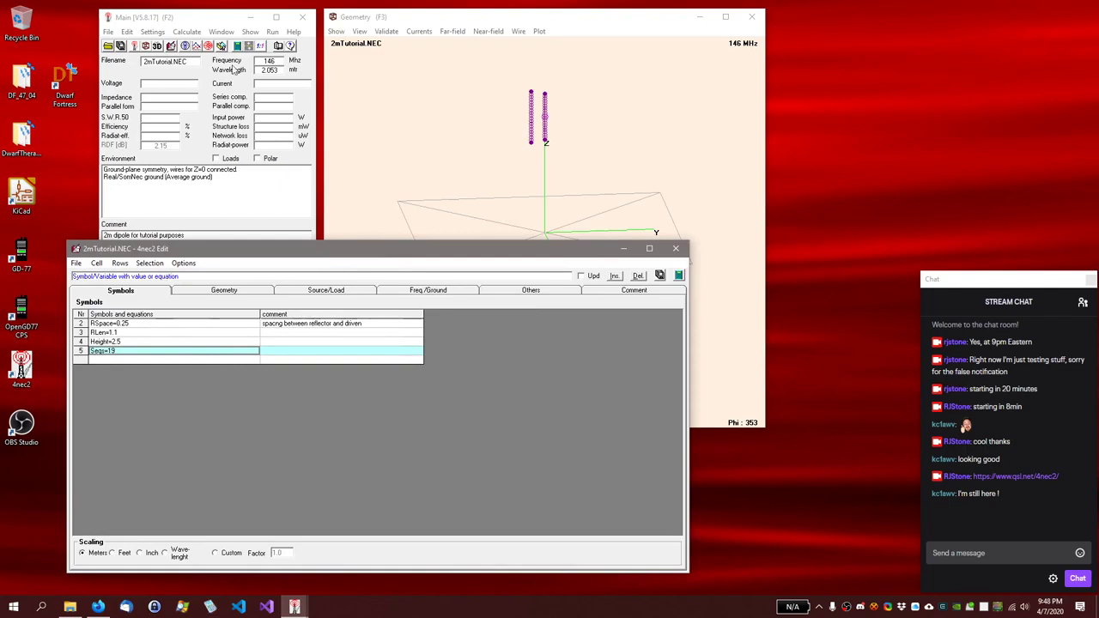
left_click(222, 32)
mouse_move(188, 32)
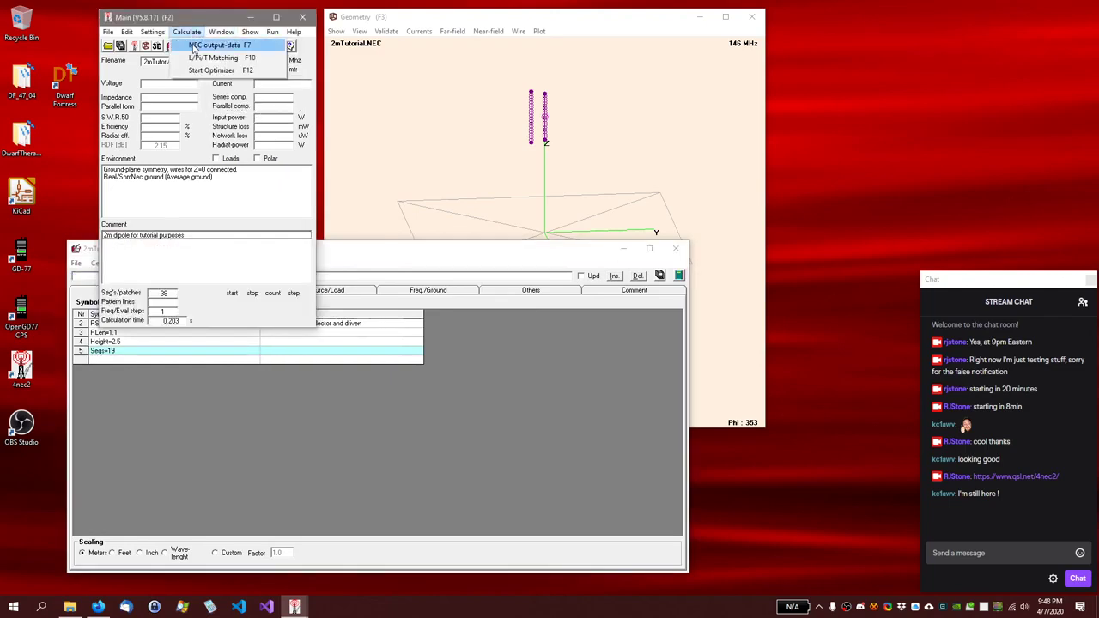
left_click(195, 49)
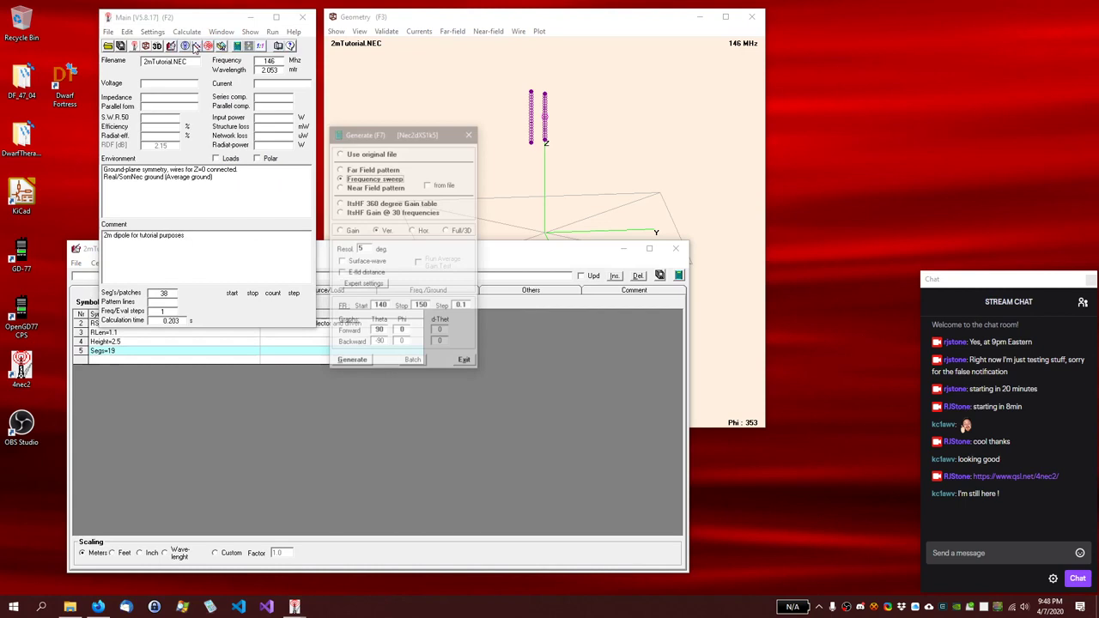
left_click(362, 172)
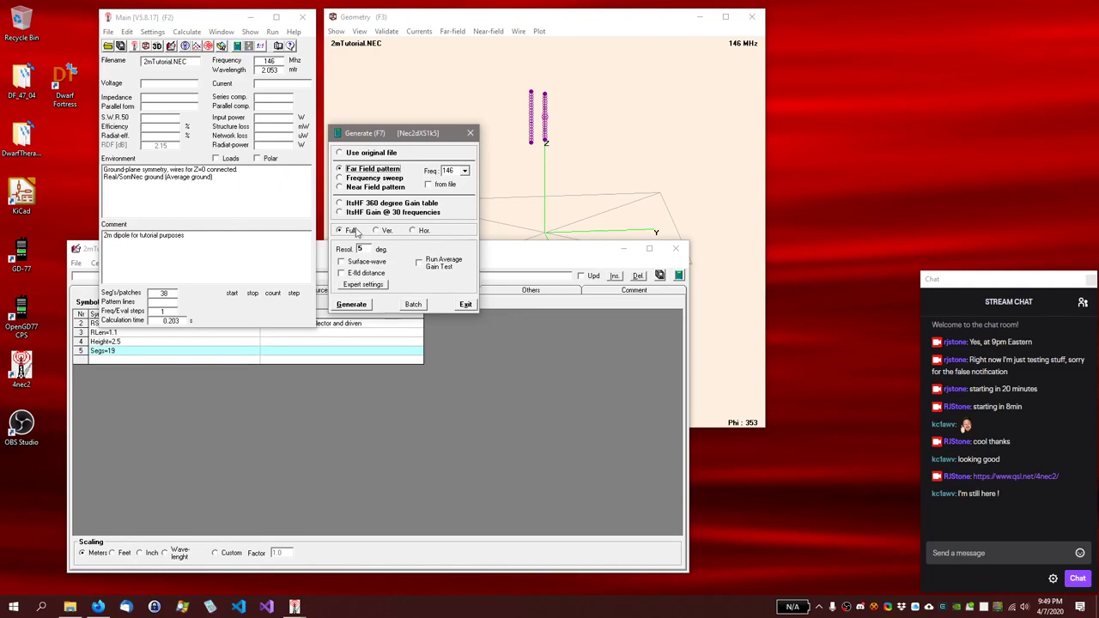
left_click(353, 305)
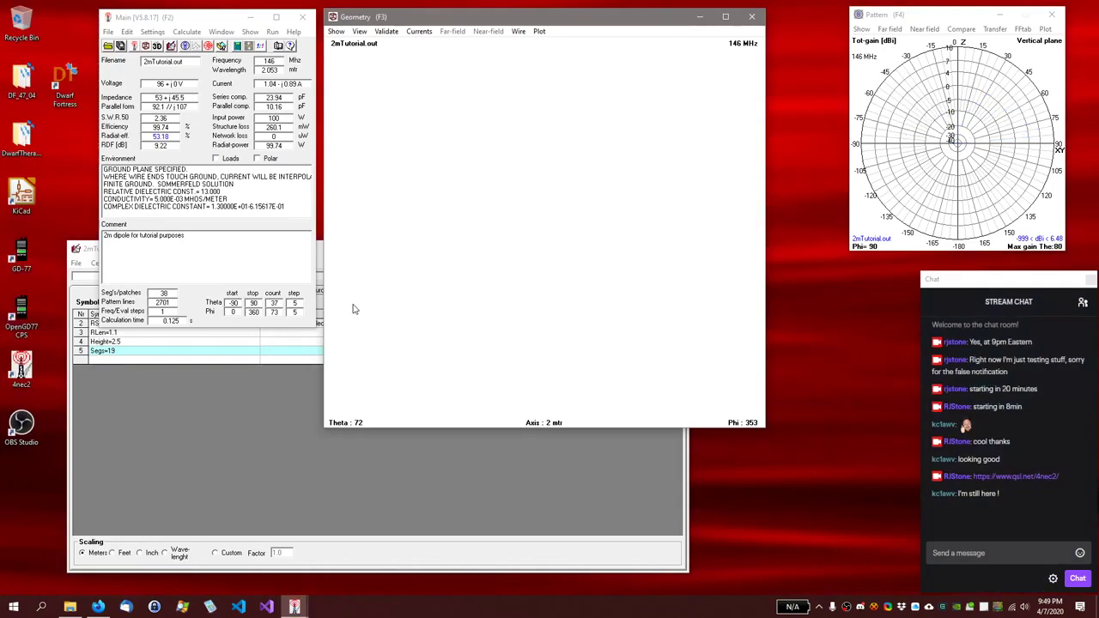
Step: Arrange the result windows, show both horizontal and vertical planes in the pattern plot, and examine the pattern around the antenna
left_click_drag(498, 19, 530, 21)
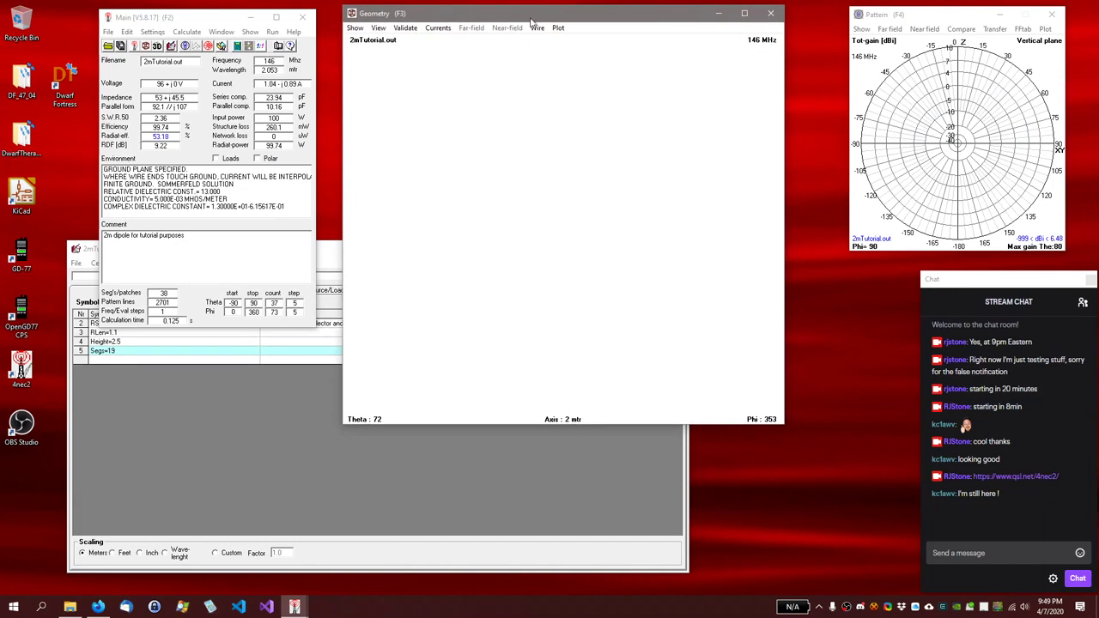
left_click(922, 14)
left_click_drag(935, 19, 901, 23)
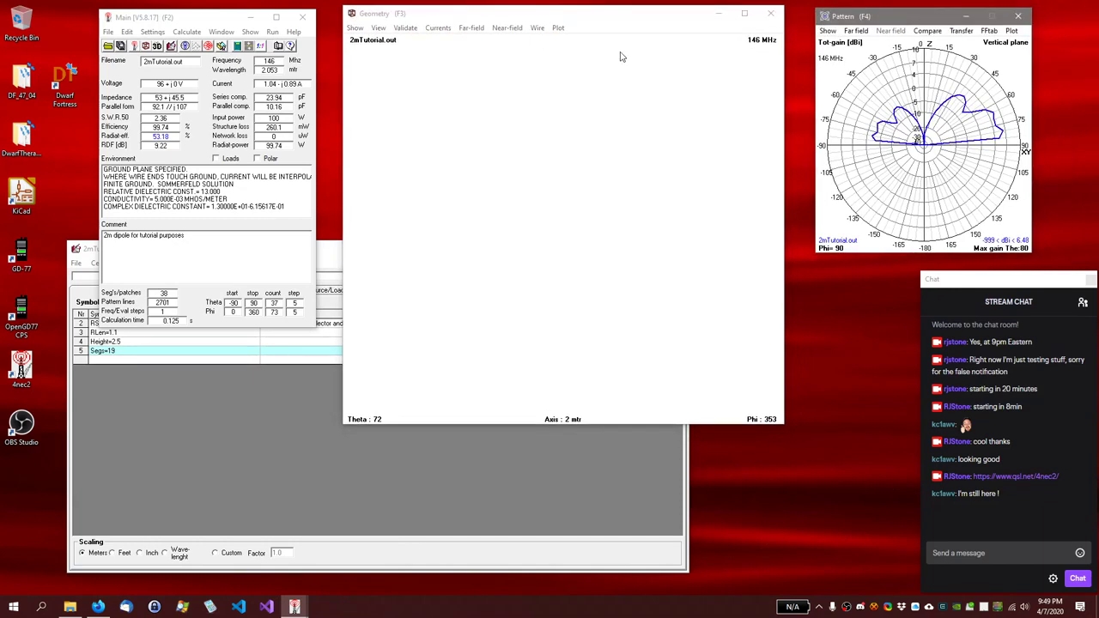
left_click(864, 32)
left_click(868, 57)
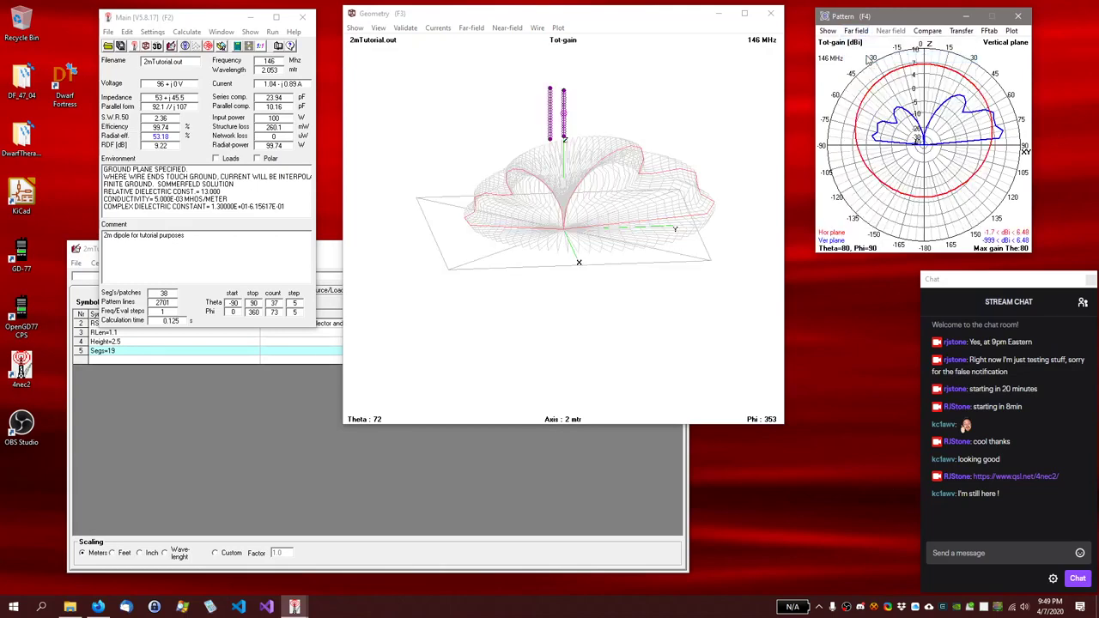
mouse_move(703, 157)
left_mouse_down()
mouse_move(669, 147)
mouse_move(677, 184)
mouse_move(713, 149)
mouse_move(707, 179)
mouse_move(706, 152)
mouse_move(707, 167)
left_mouse_up()
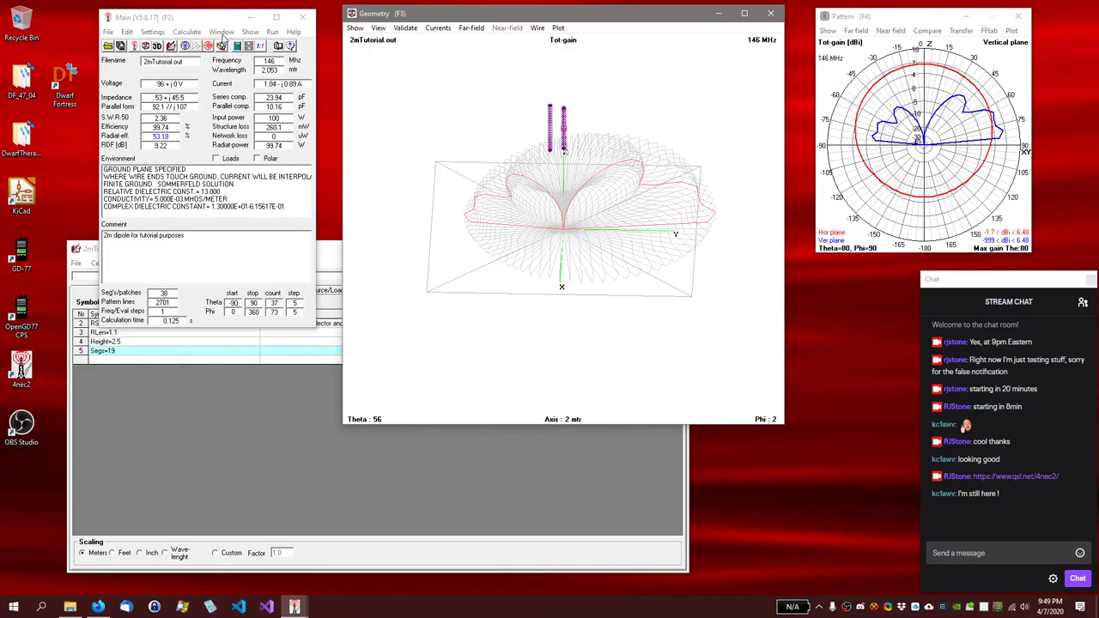
Step: Inspect the two wires above the ground from several angles in the 3D viewer
left_click(222, 33)
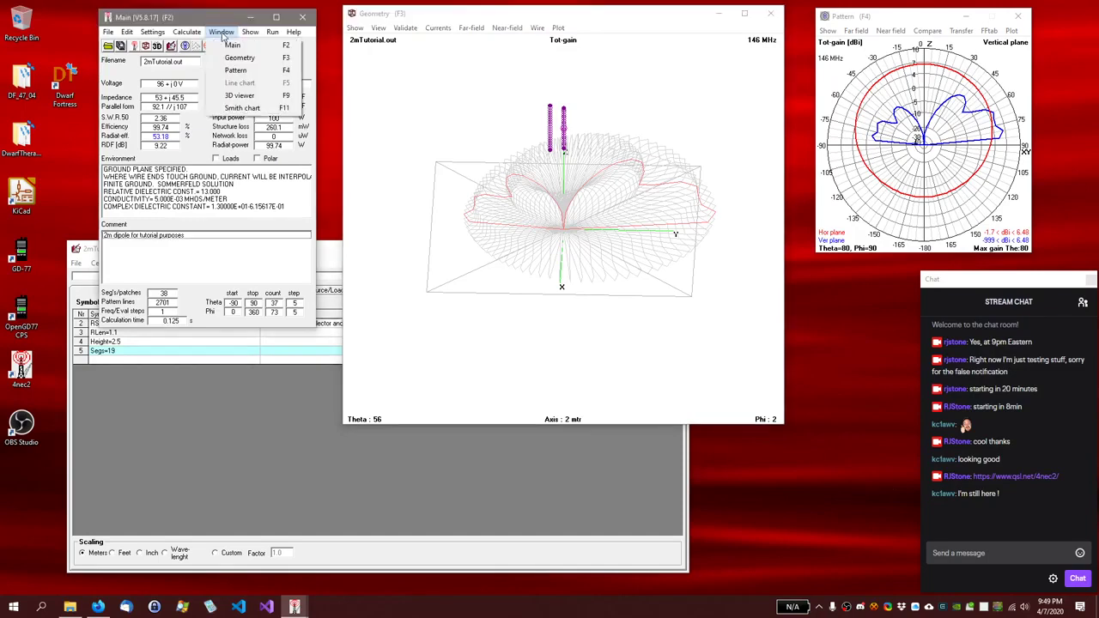
left_click(245, 97)
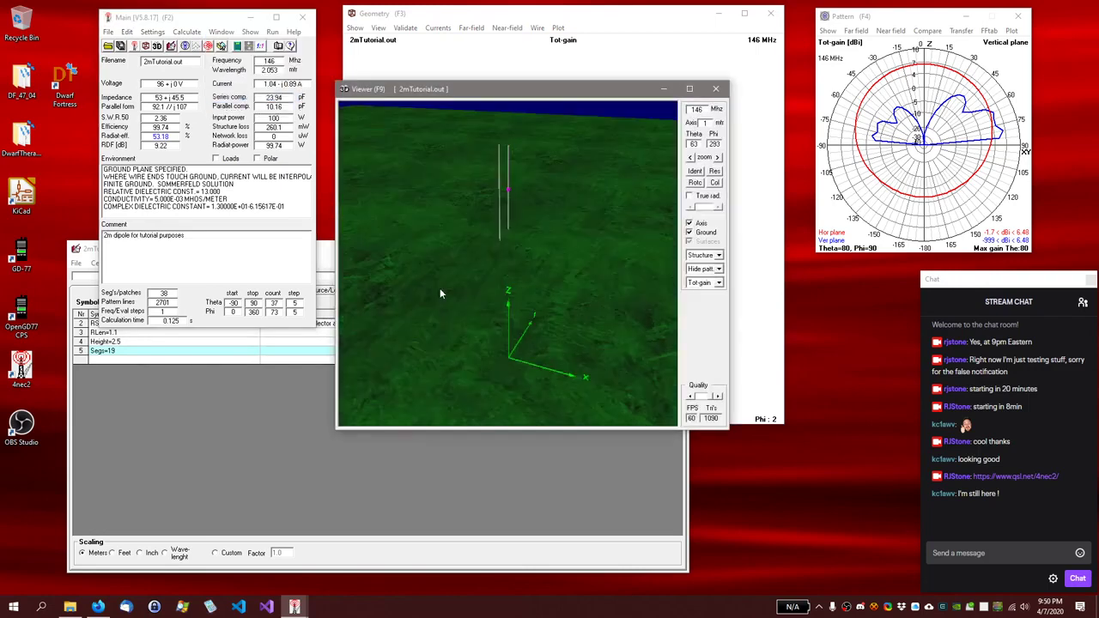
left_click_drag(441, 290, 407, 335)
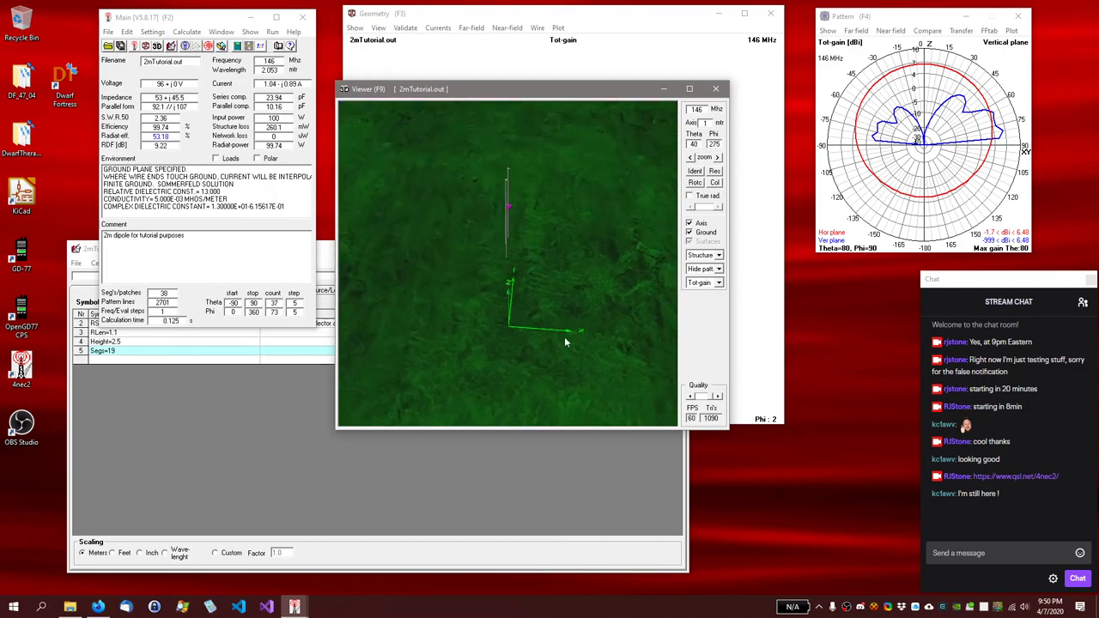
mouse_move(518, 335)
left_mouse_down()
mouse_move(492, 335)
mouse_move(503, 338)
left_mouse_up()
Step: Set the reflector wire's first end to X1 = -Rspace and Y1 = 0 in the geometry table
left_click(300, 393)
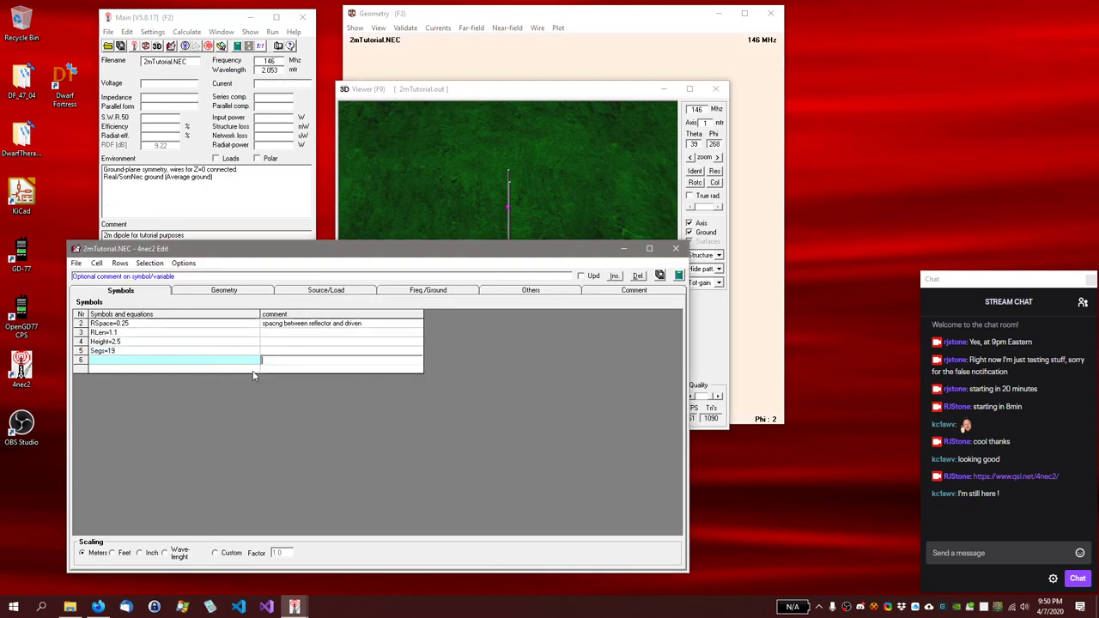
left_click(87, 362)
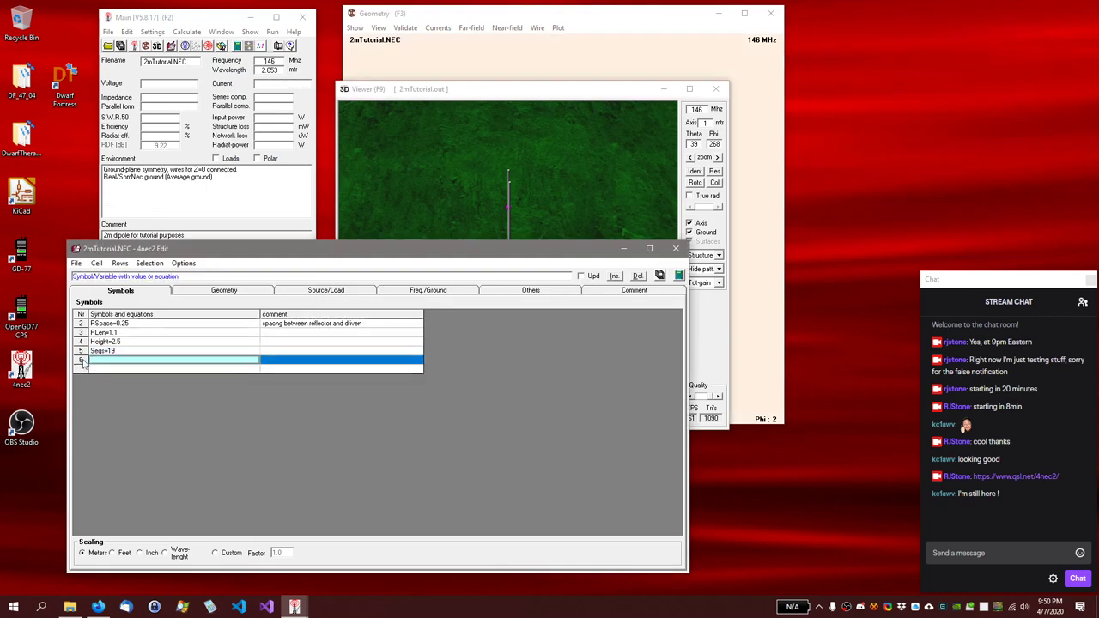
scroll(87, 362, "up", 1)
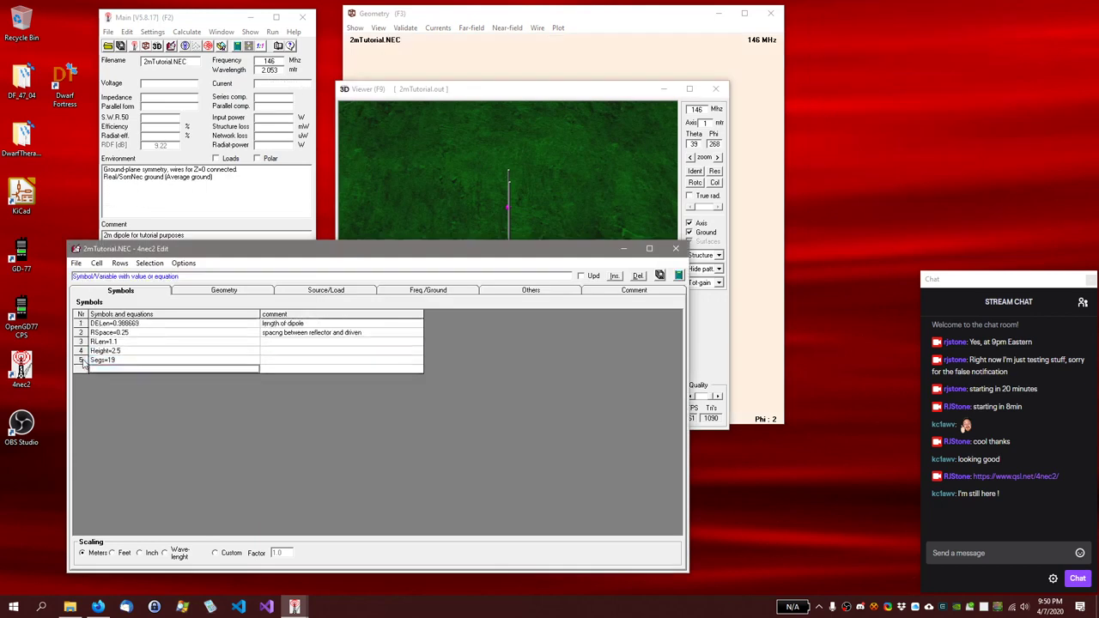
left_click(224, 293)
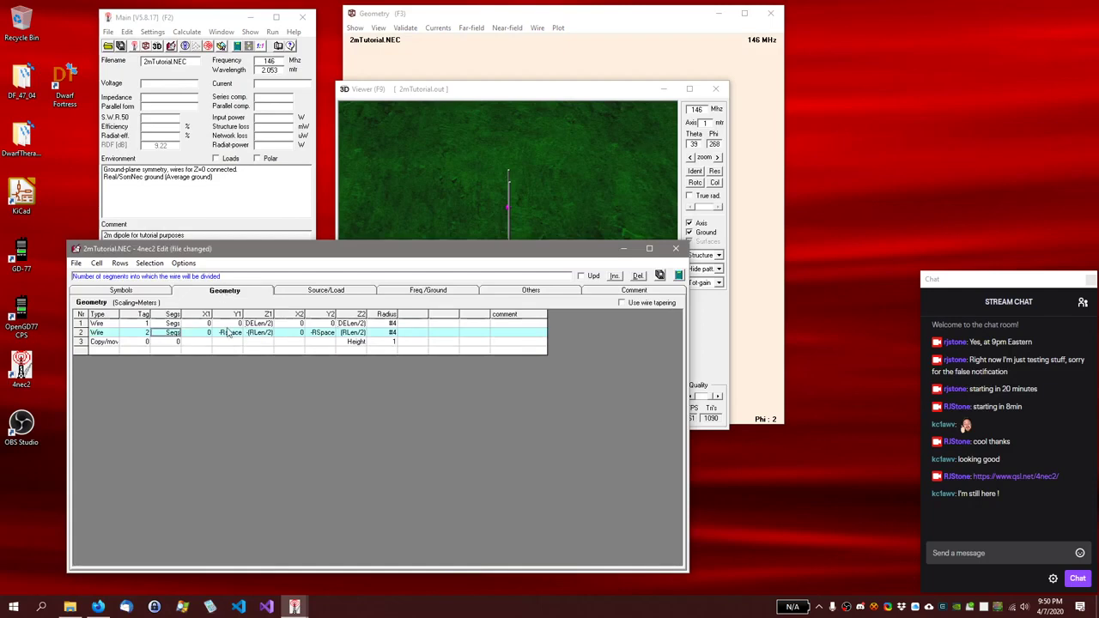
left_click(229, 332)
double_click(229, 332)
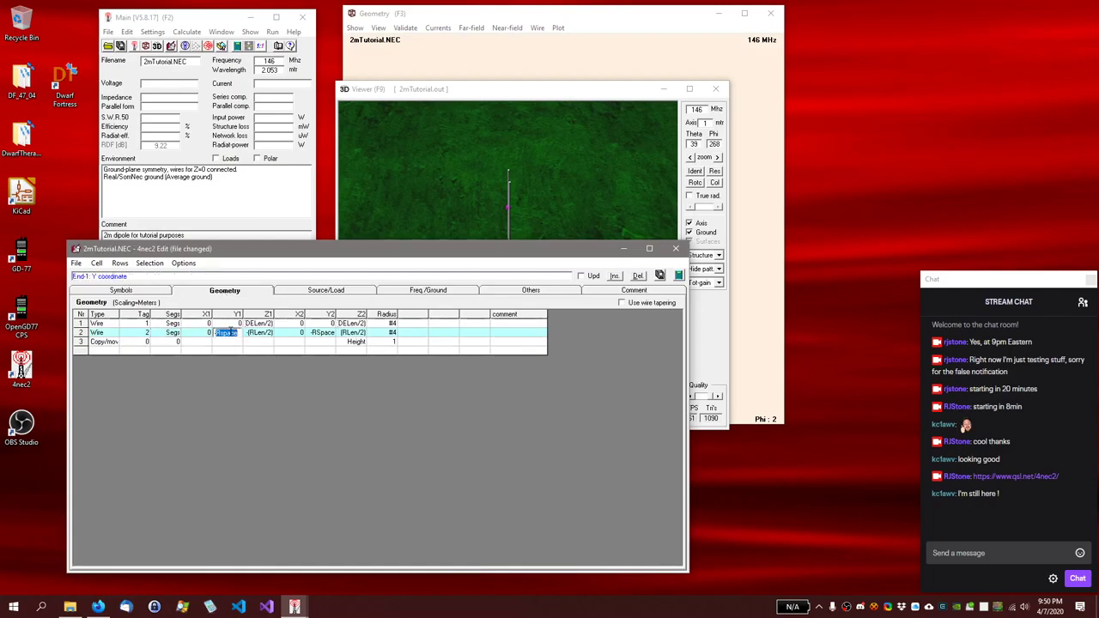
key("BackSpace")
type("0")
key("shift+Tab")
type("Rspace")
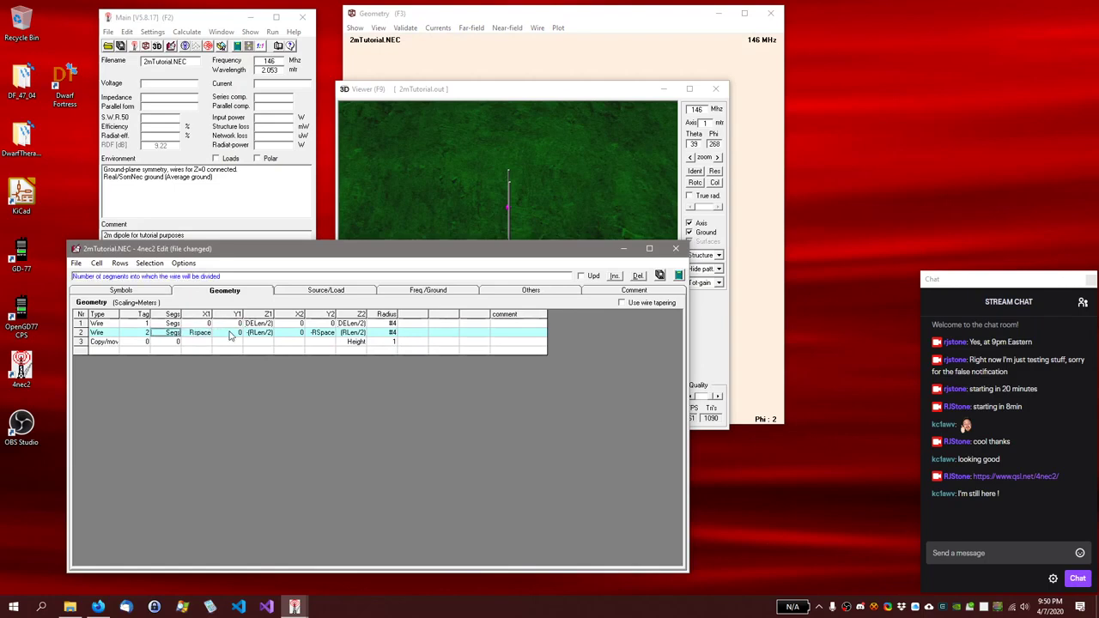
key("Left")
key("Left")
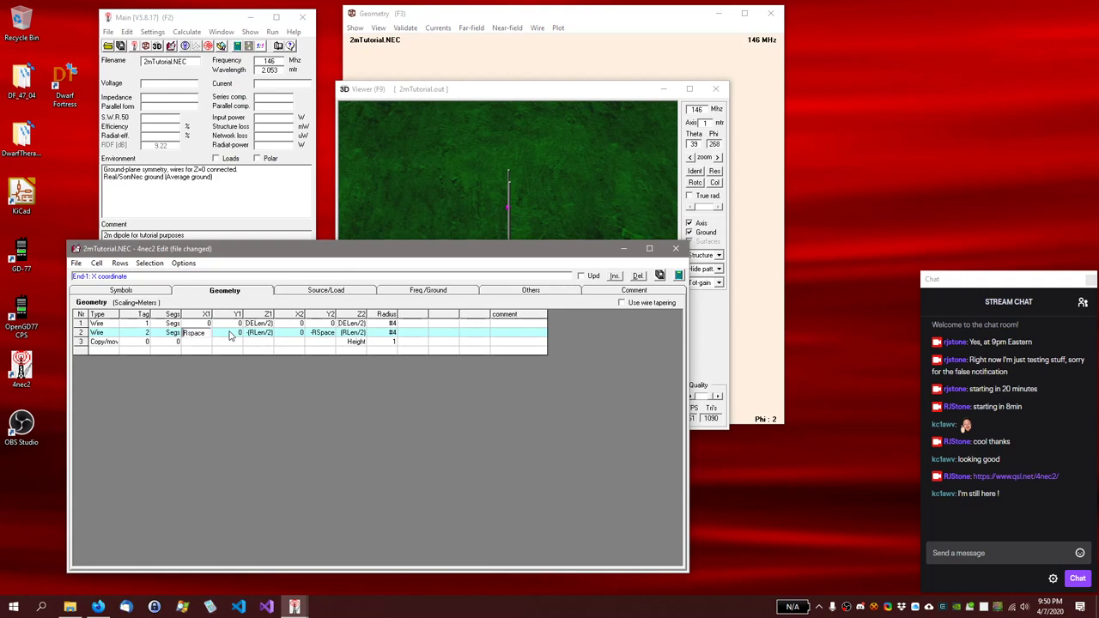
type("-")
Step: Set the reflector wire's second end to X2 = -RSpace and Y2 = 0
key("Tab")
key("Tab")
key("Tab")
key("Tab")
key("End")
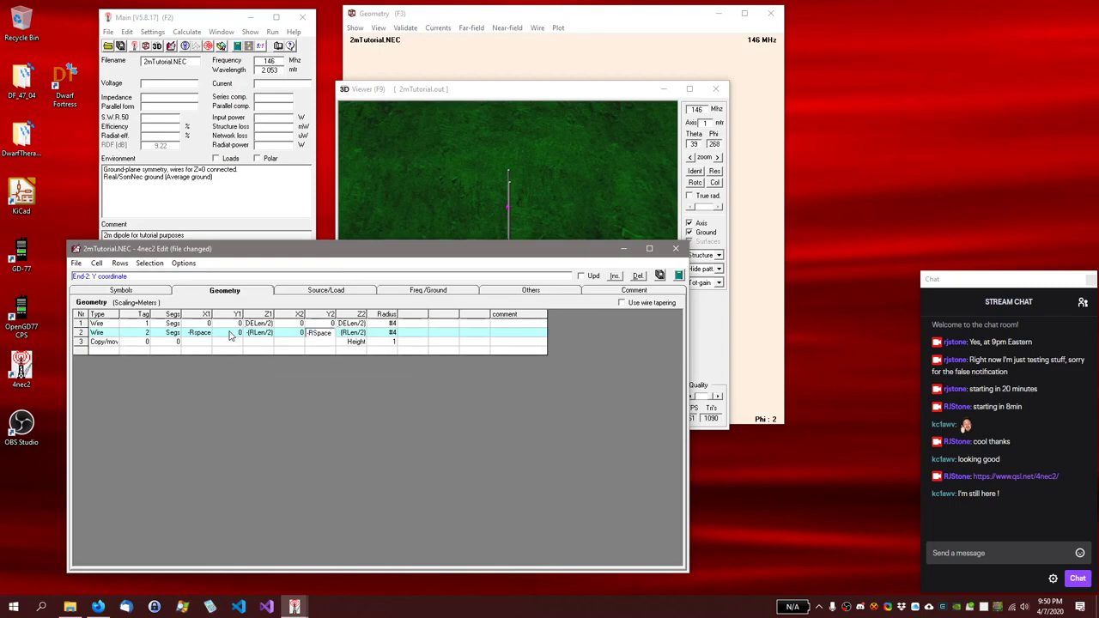
key("shift+Left")
key("shift+Left")
key("shift+Left")
key("shift+Left")
key("shift+Left")
key("shift+Left")
key("ctrl+c")
key("BackSpace")
type("0")
key("shift+Tab")
key("End")
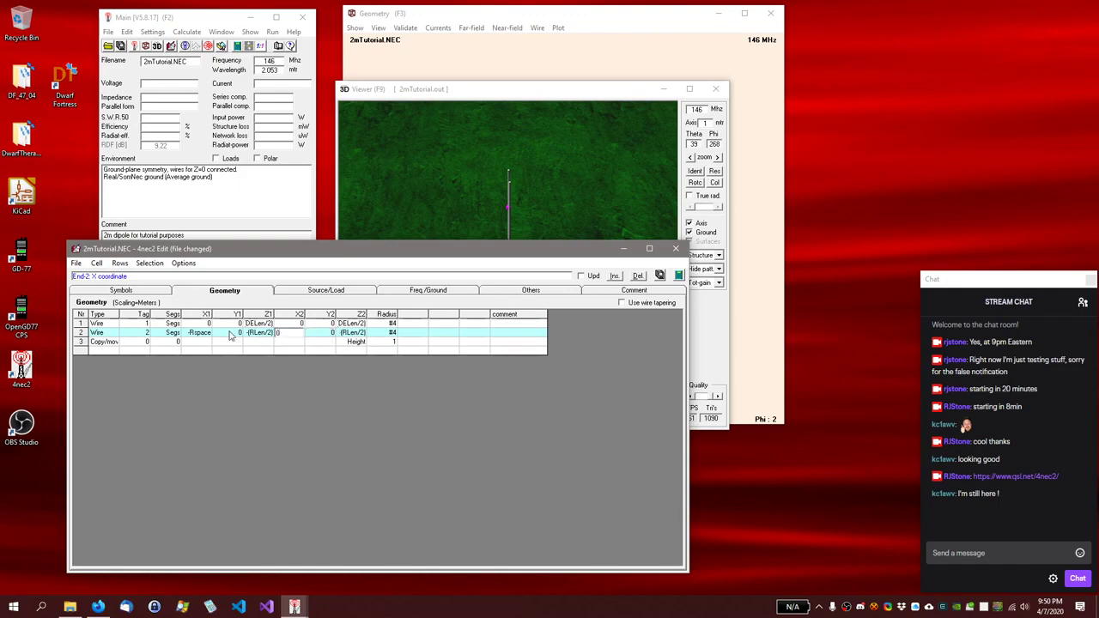
key("ctrl+v")
Step: Close the 3D viewer and check the reflector's position along the X axis in the geometry view
left_click(715, 89)
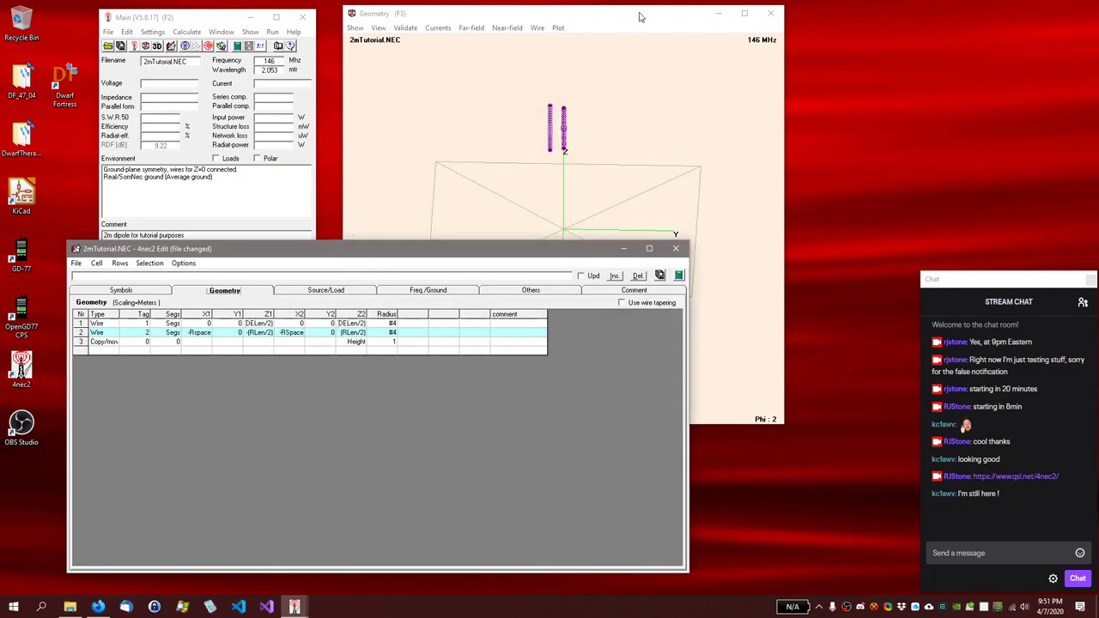
left_click(630, 105)
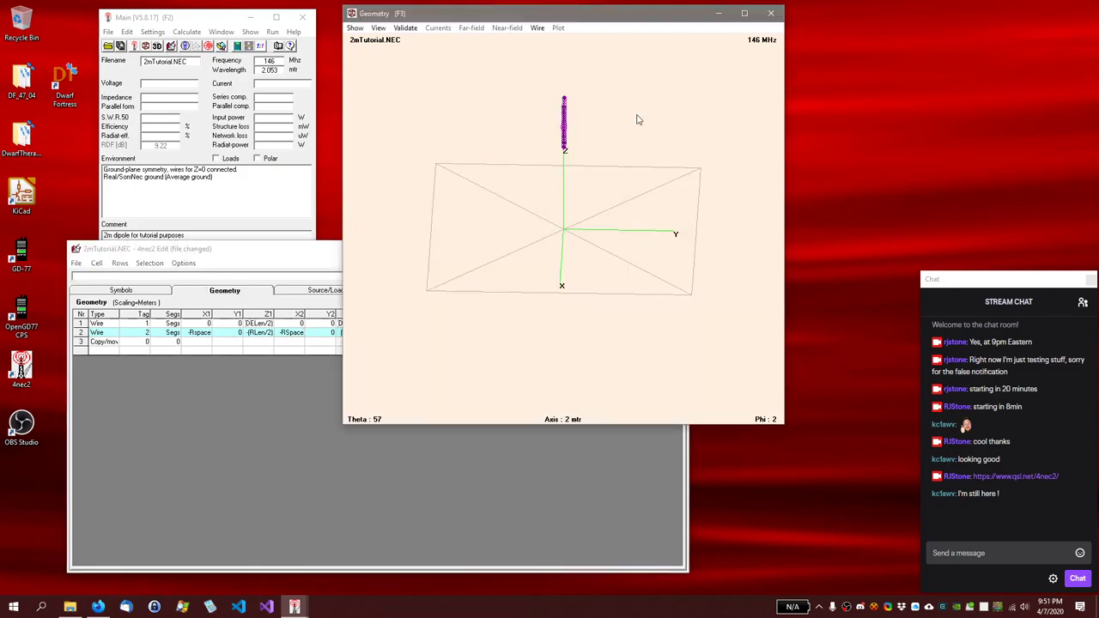
left_click_drag(687, 198, 478, 233)
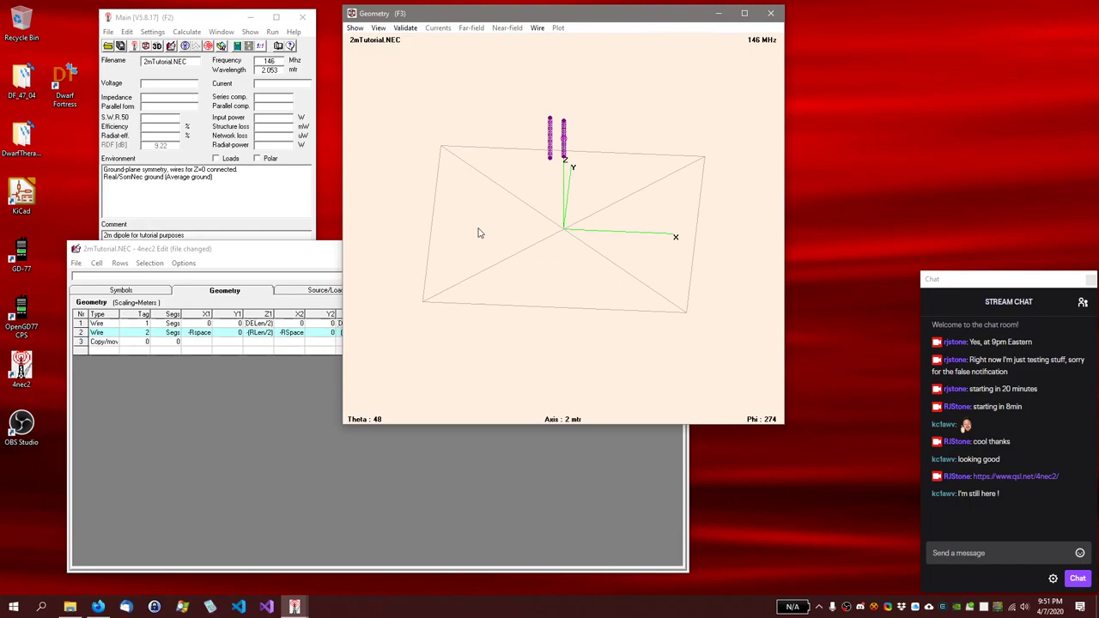
left_click(323, 254)
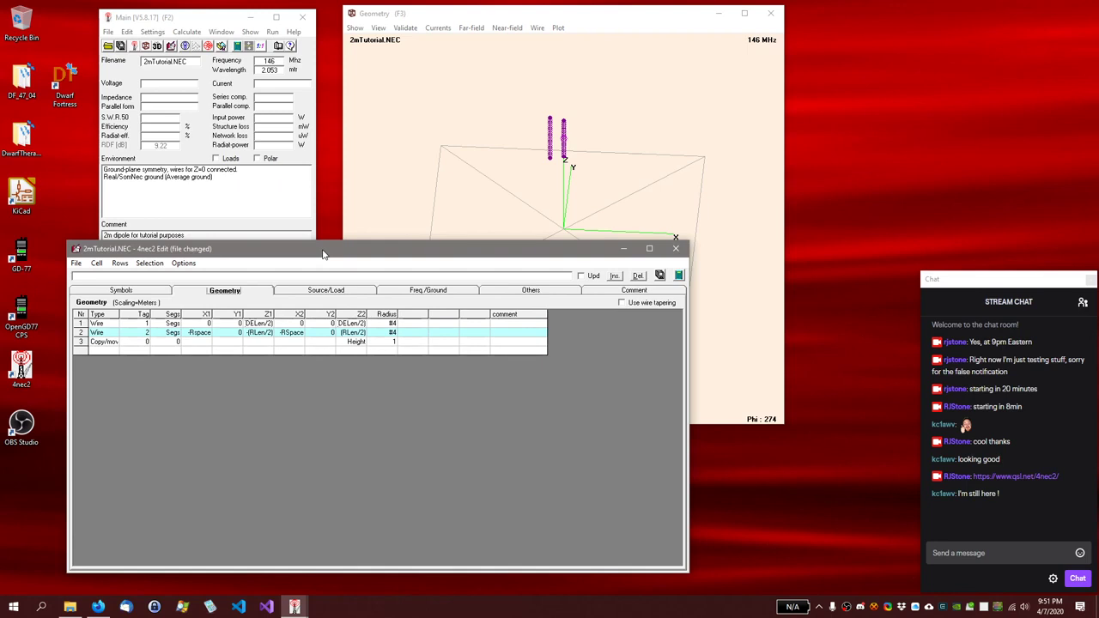
left_click(249, 32)
left_click(240, 33)
left_click(238, 35)
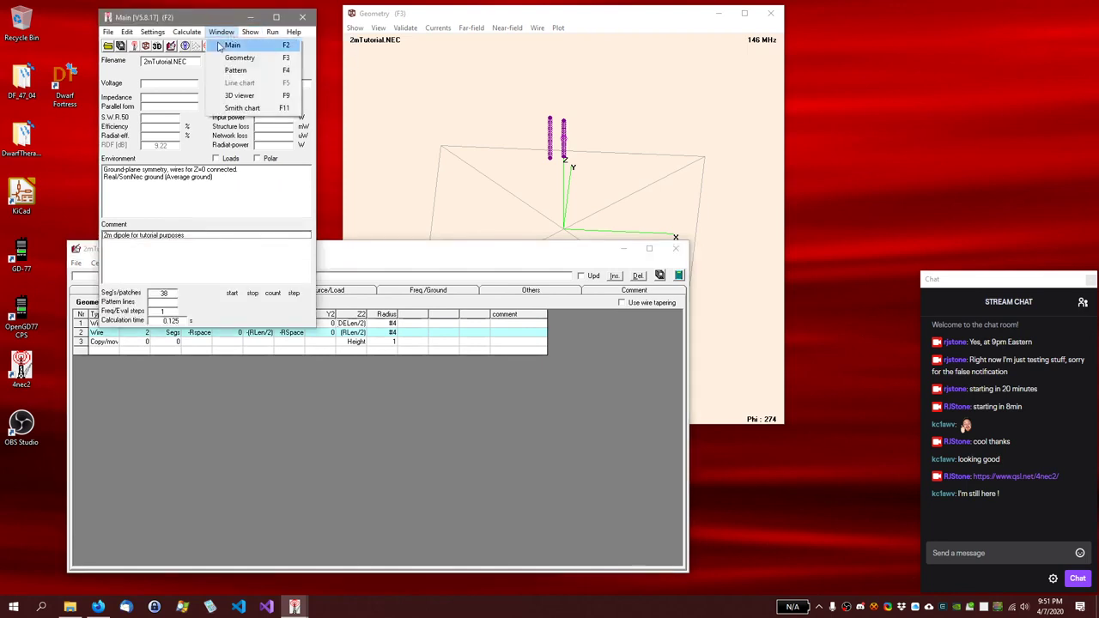
left_click(199, 42)
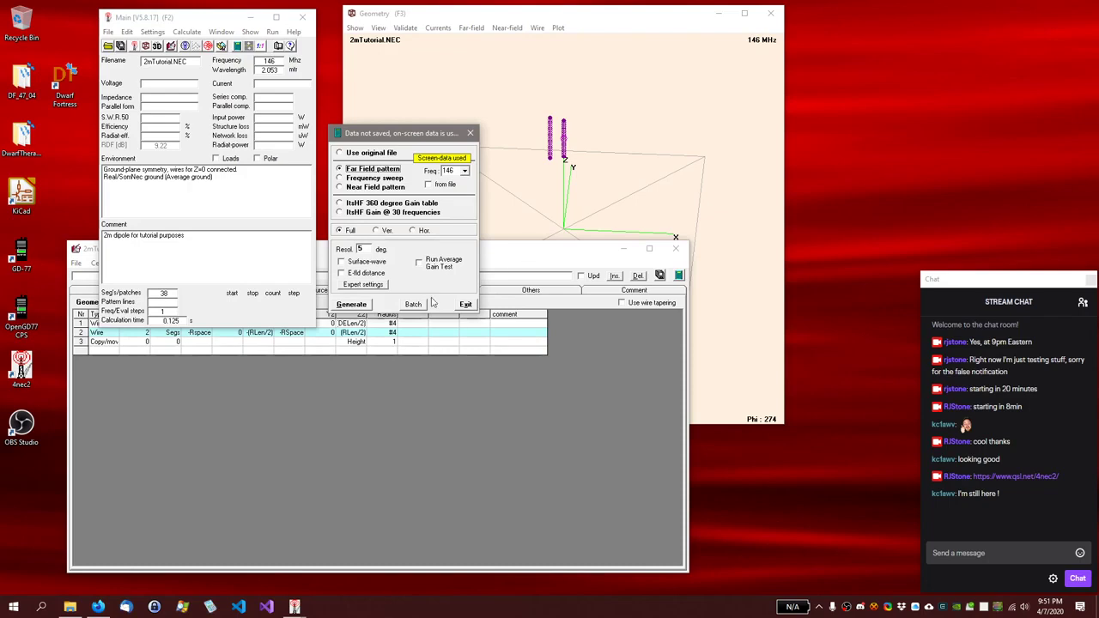
left_click(464, 307)
Step: Save the antenna file and recalculate the full far-field pattern at 146 MHz with a 5-degree resolution
left_click(476, 258)
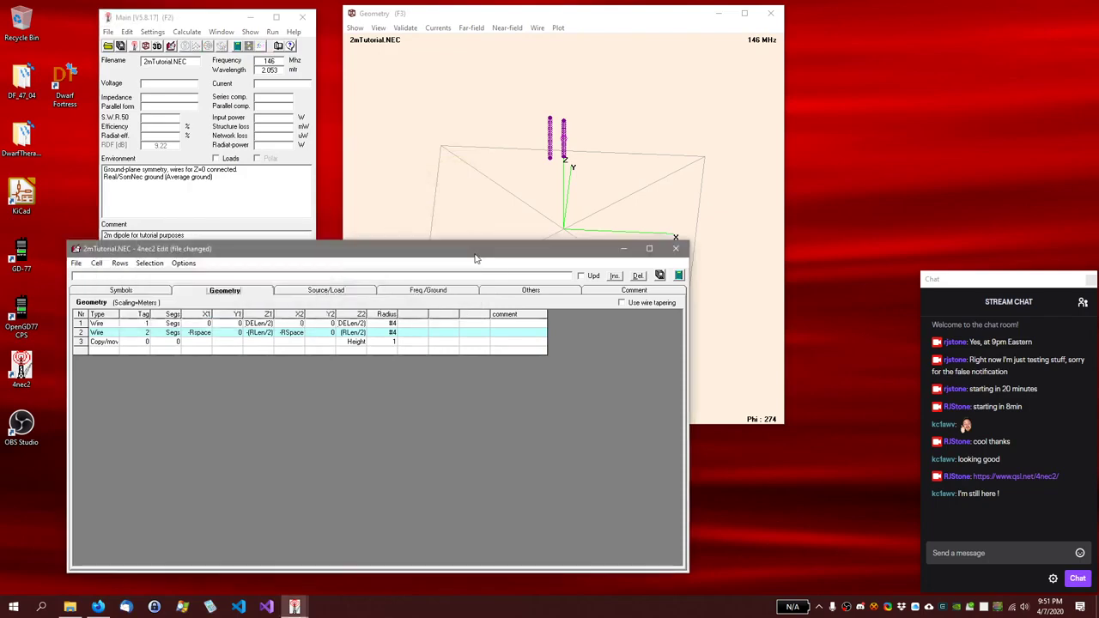
key("ctrl+s")
left_click(212, 34)
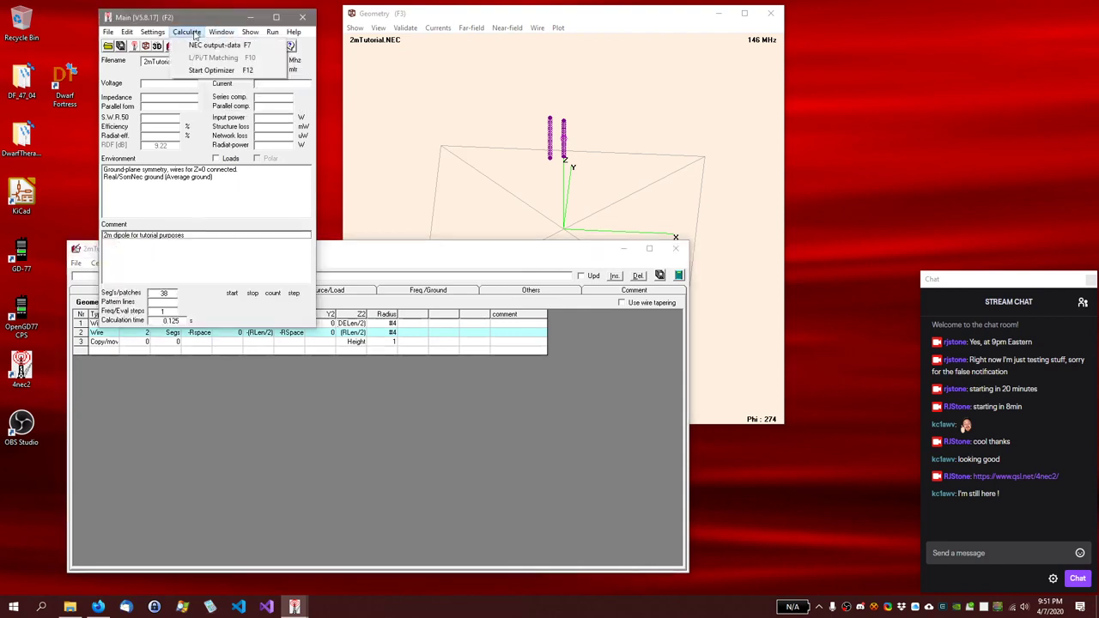
left_click(198, 46)
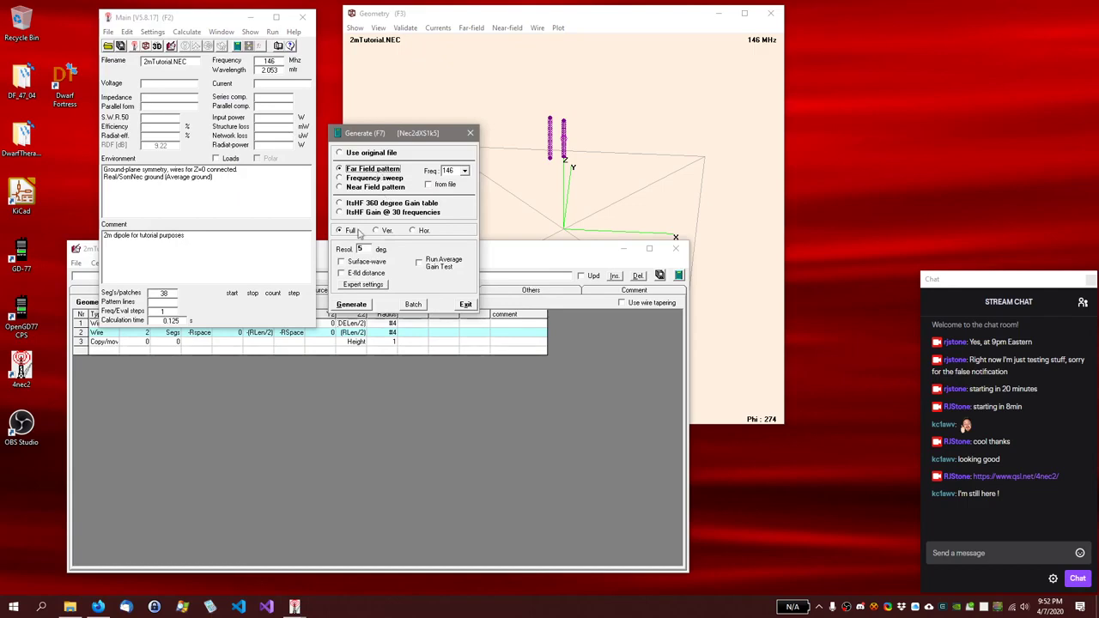
left_click(351, 304)
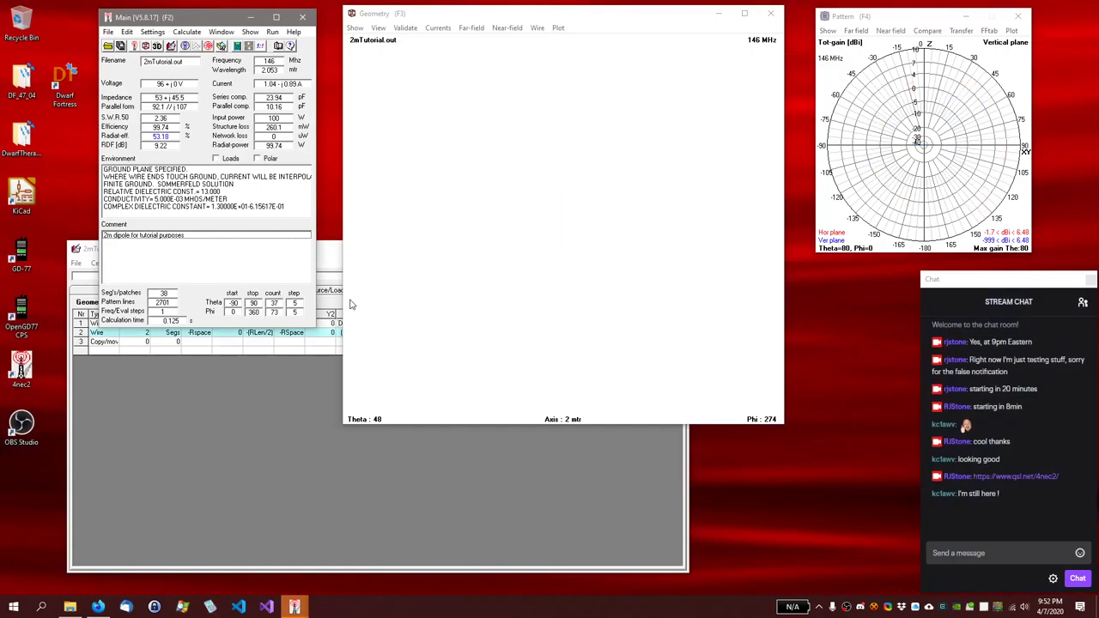
Step: Display the multi-color radiation pattern in the 3D viewer and examine it together with the two wires from above
left_click(221, 32)
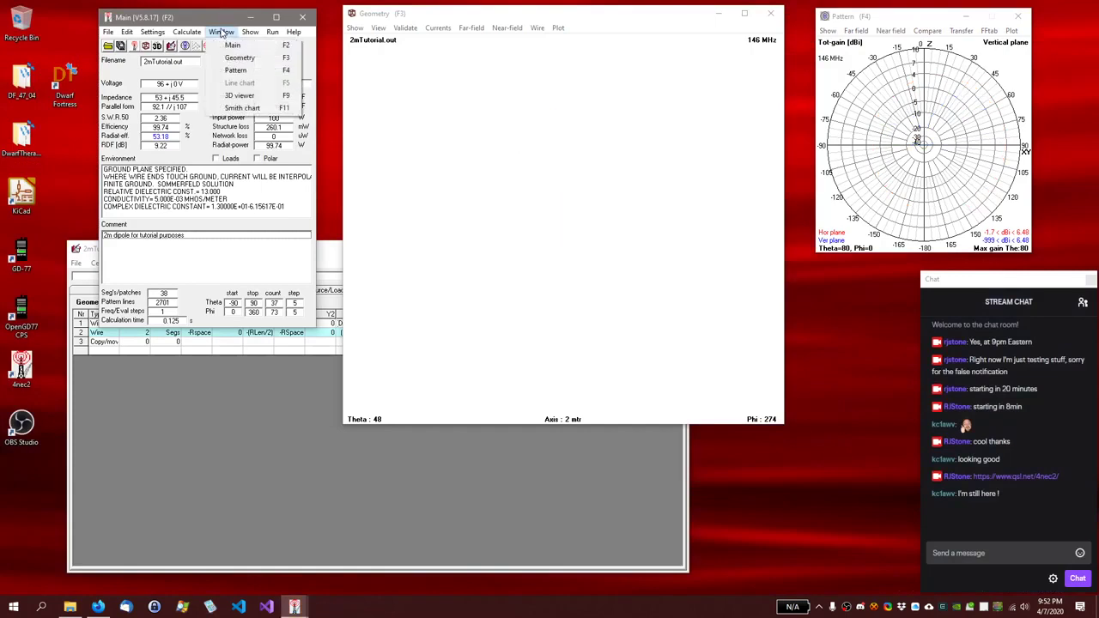
left_click(246, 98)
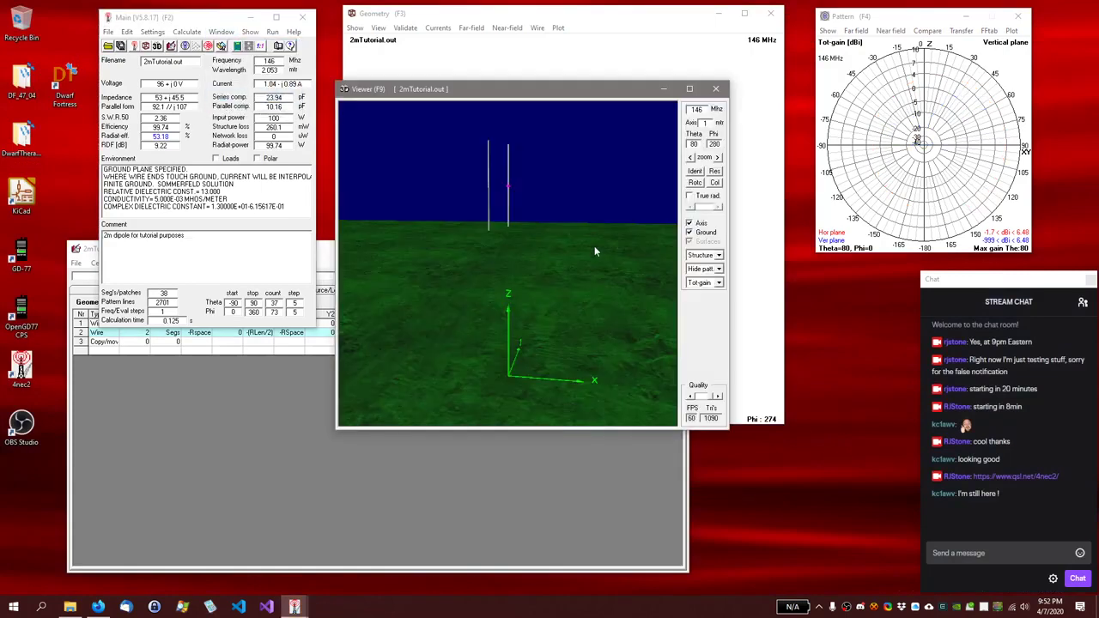
left_click(711, 270)
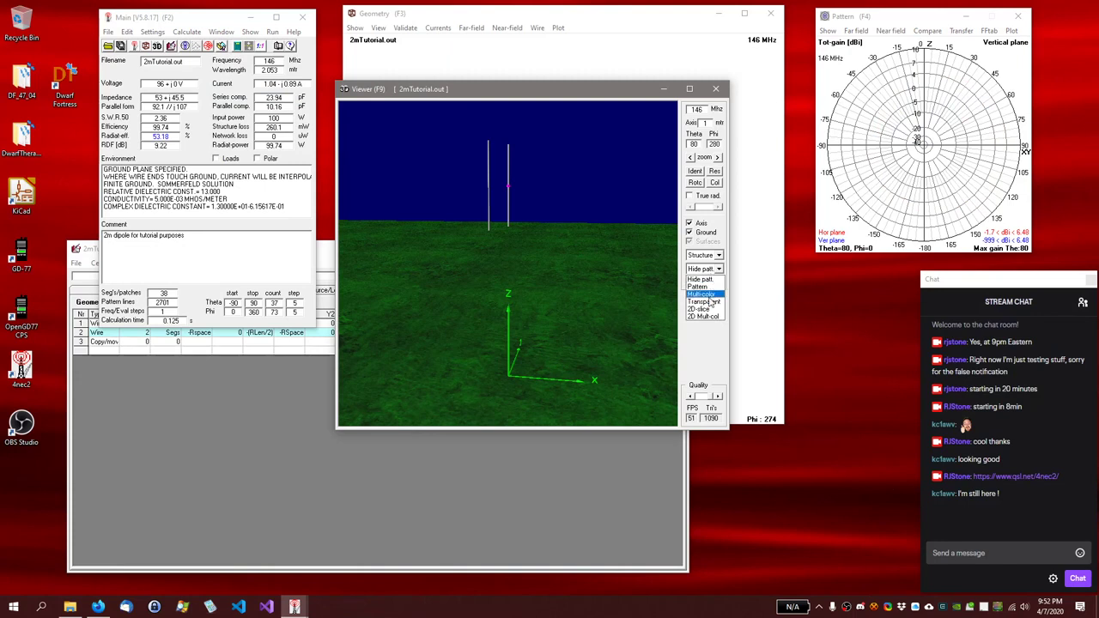
left_click(700, 293)
left_click_drag(646, 292, 480, 331)
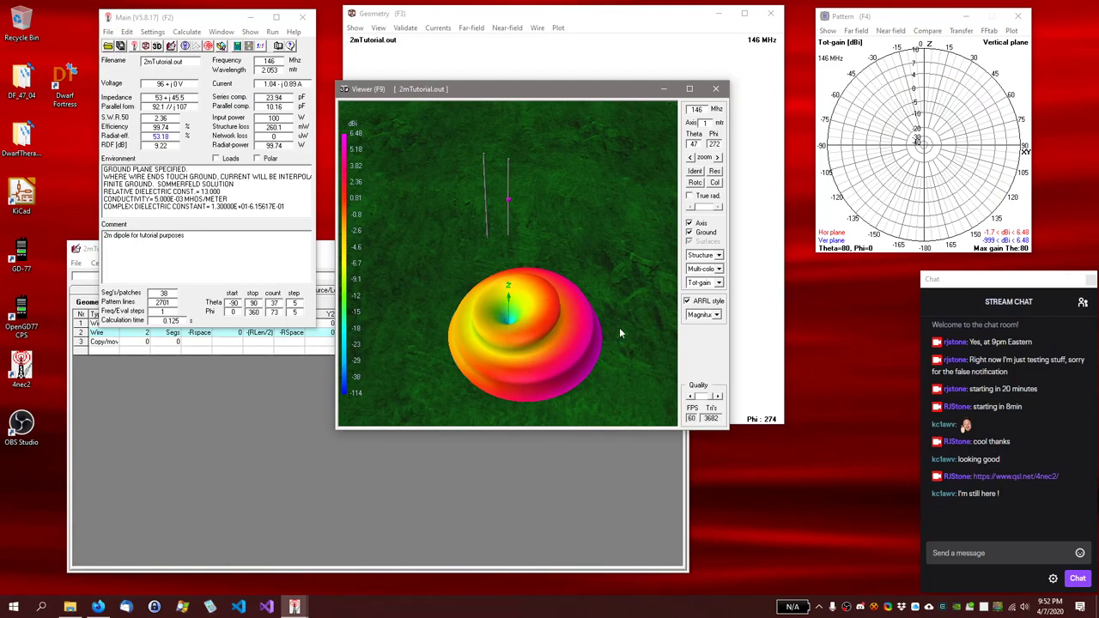
Step: Examine the radiation pattern and the two wires from several angles, turning the true wire radius display on and off again
left_click(717, 158)
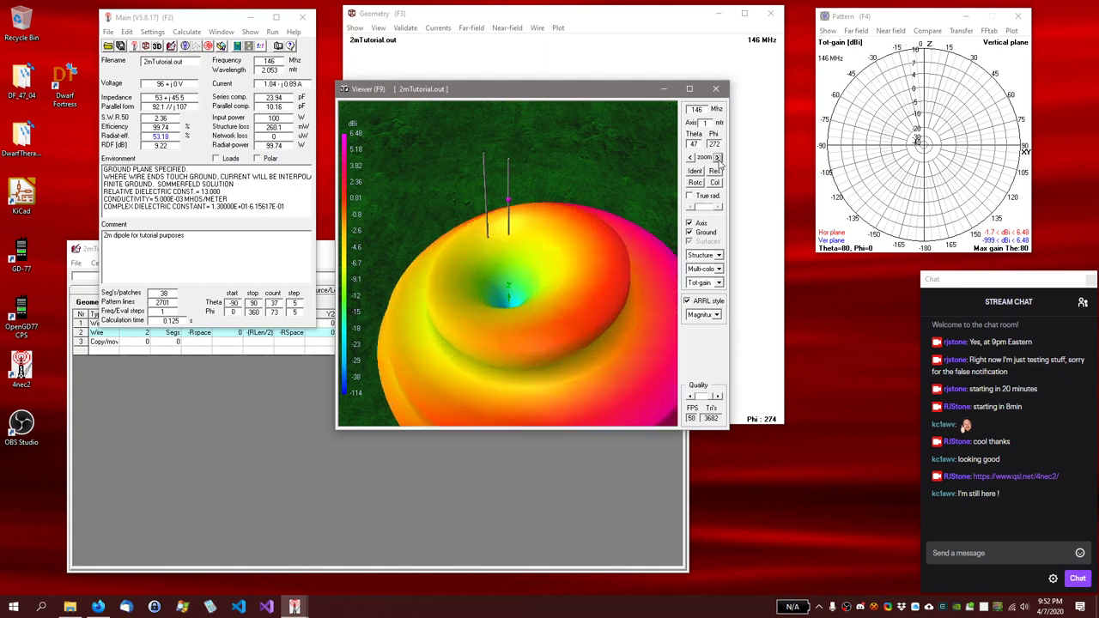
left_click_drag(515, 272, 579, 105)
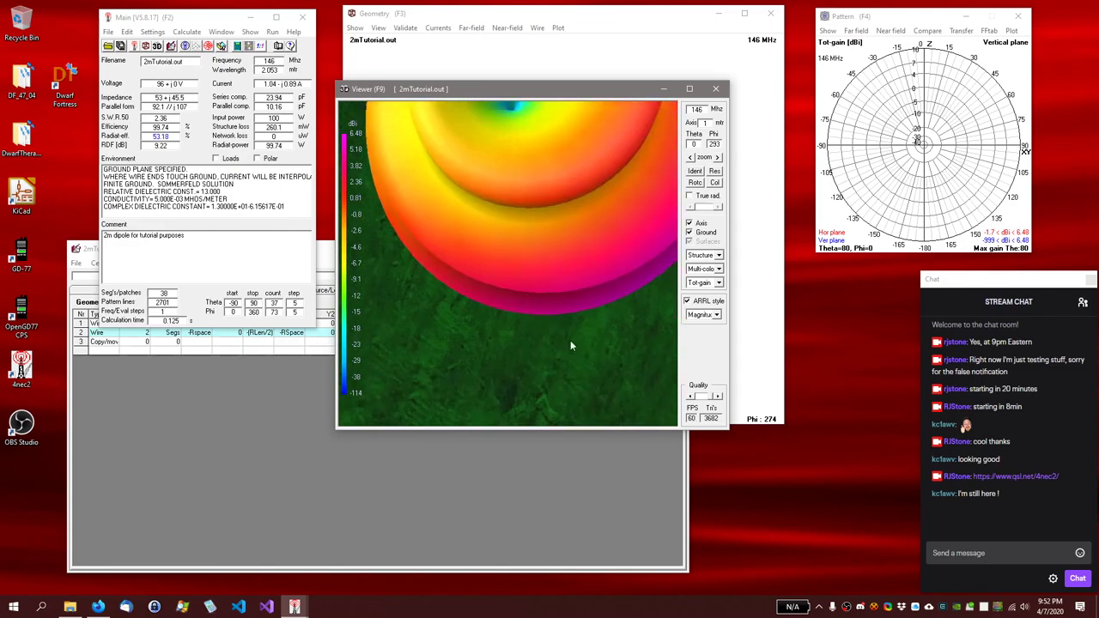
left_click_drag(571, 342, 490, 348)
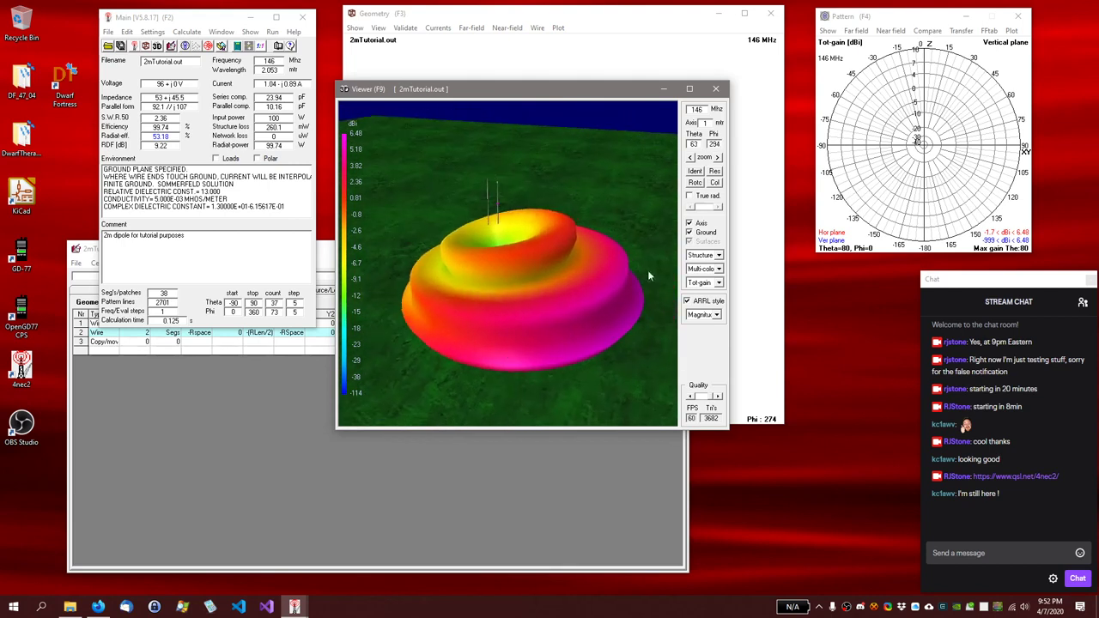
left_click(689, 197)
left_click_drag(531, 246, 600, 245)
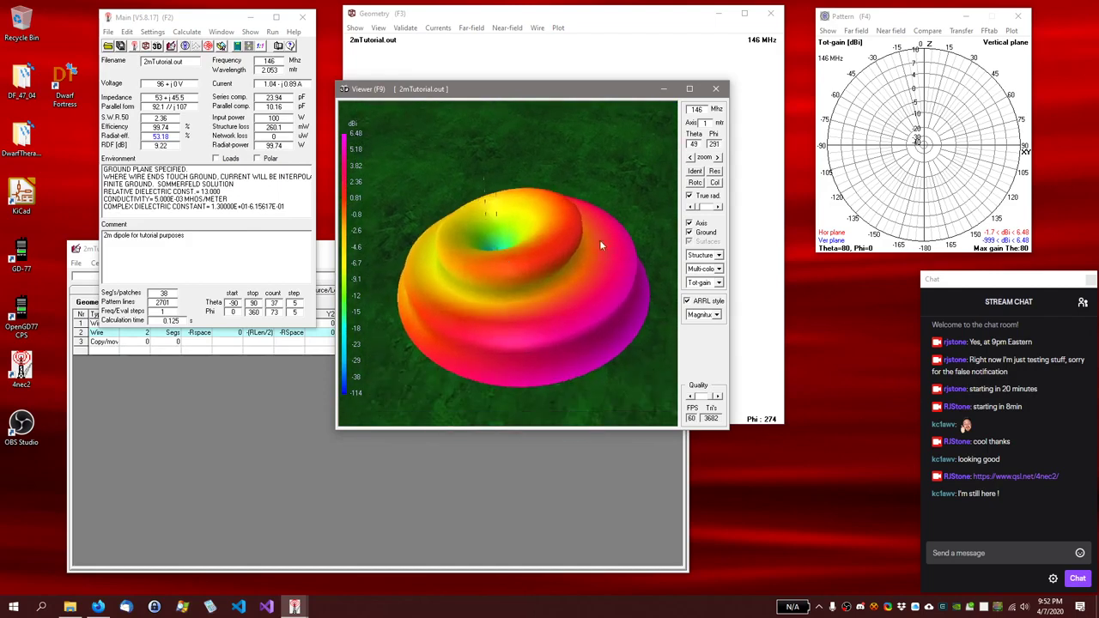
left_click(689, 196)
Step: Show the wires' segments in the 3D viewer and inspect both wires up close
left_click(718, 255)
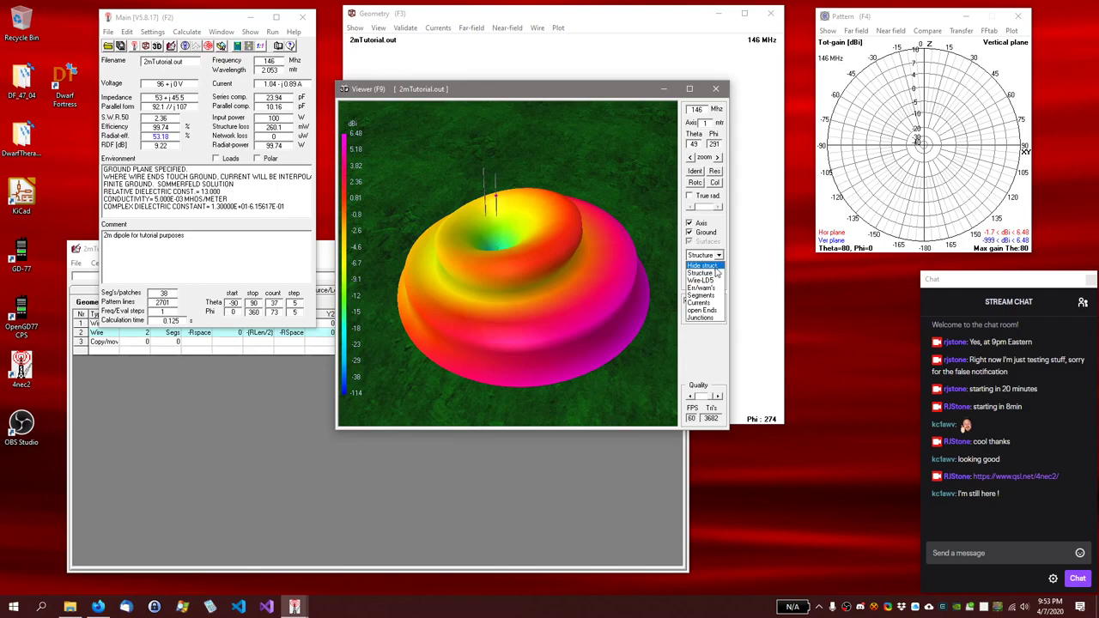
left_click(700, 295)
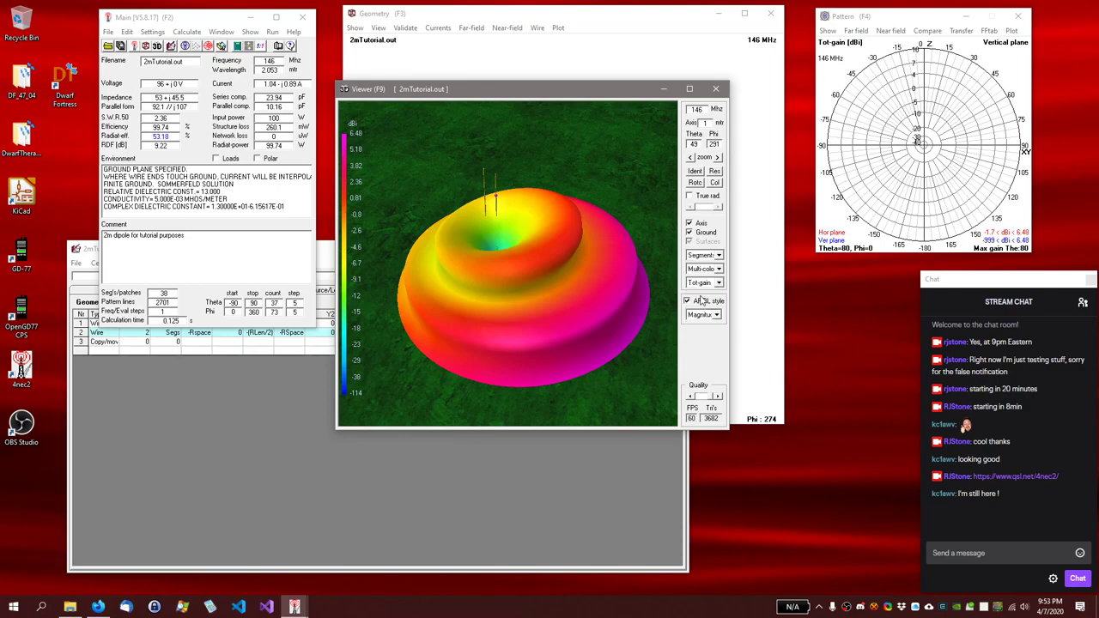
mouse_move(508, 273)
left_mouse_down()
mouse_move(519, 339)
mouse_move(500, 247)
mouse_move(500, 412)
mouse_move(492, 266)
left_mouse_up()
left_click_drag(495, 352, 521, 310)
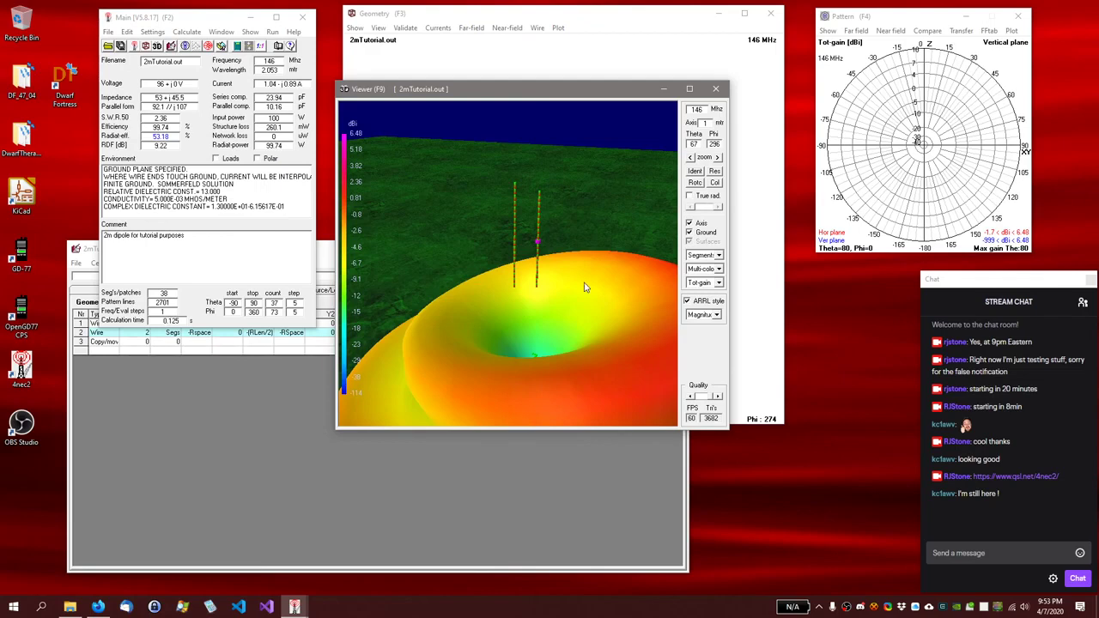
Step: Show the current distribution along the dipole and reflector in the 3D viewer and examine it from several angles
left_click(718, 258)
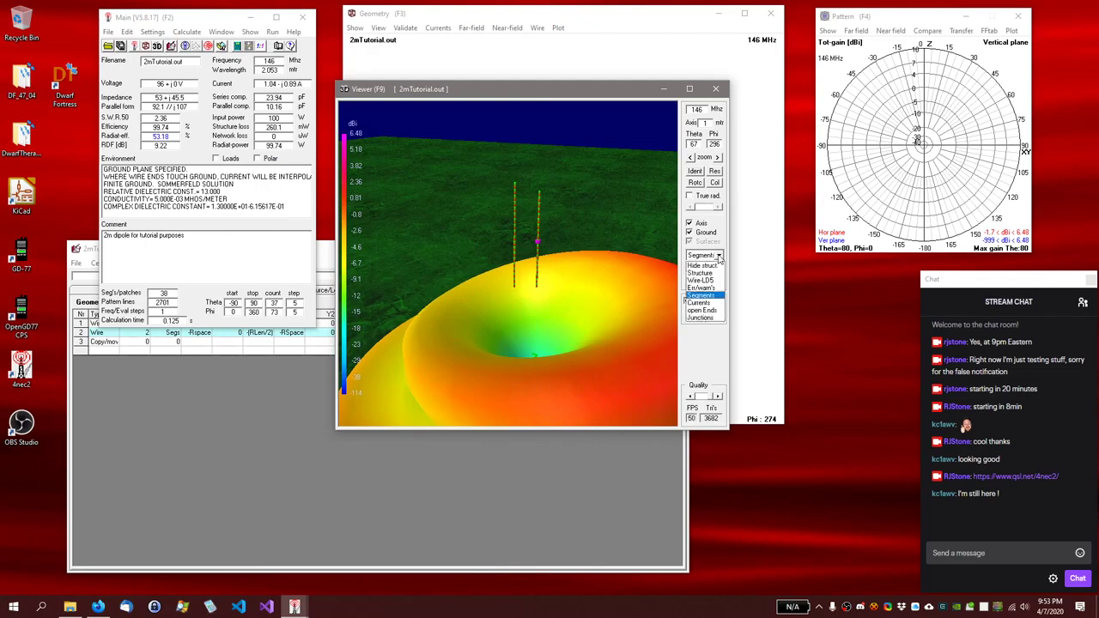
left_click(698, 302)
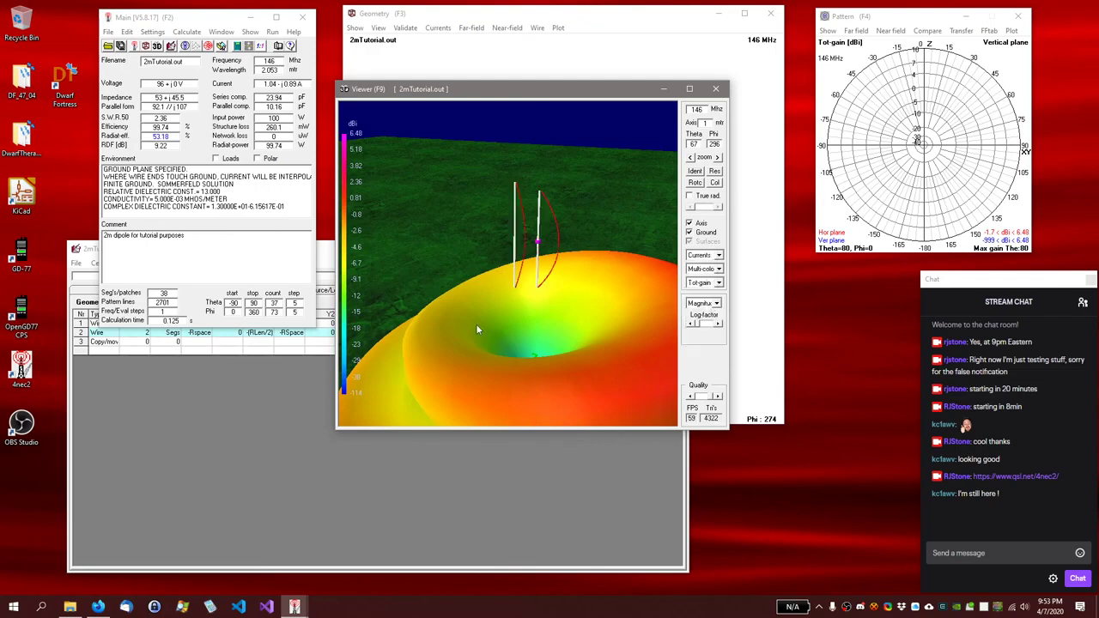
left_click_drag(478, 329, 414, 350)
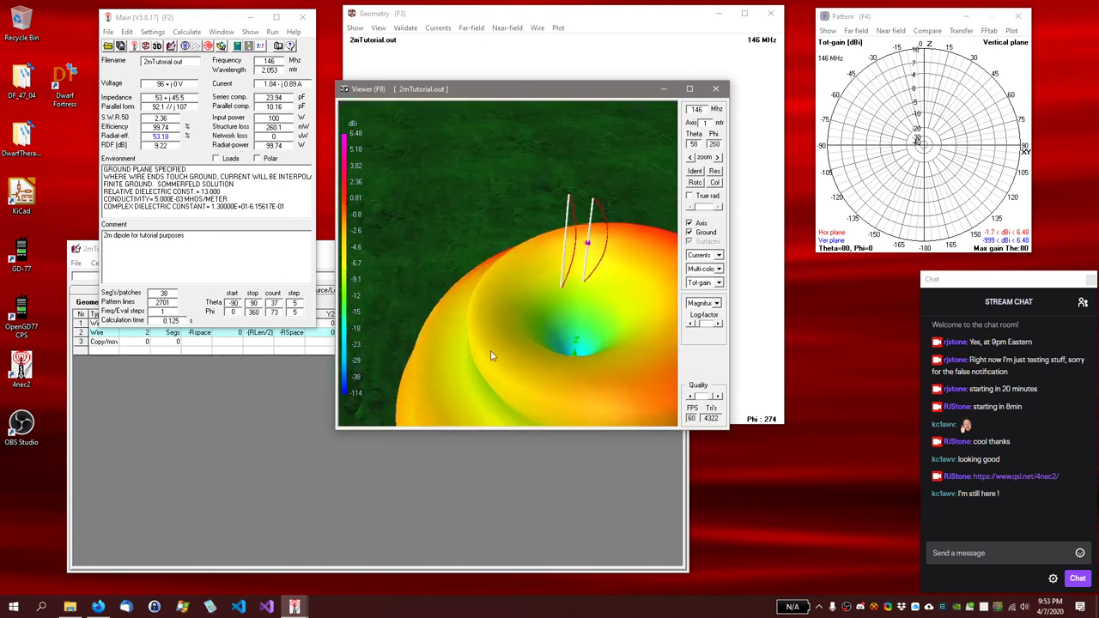
left_click_drag(492, 355, 444, 309)
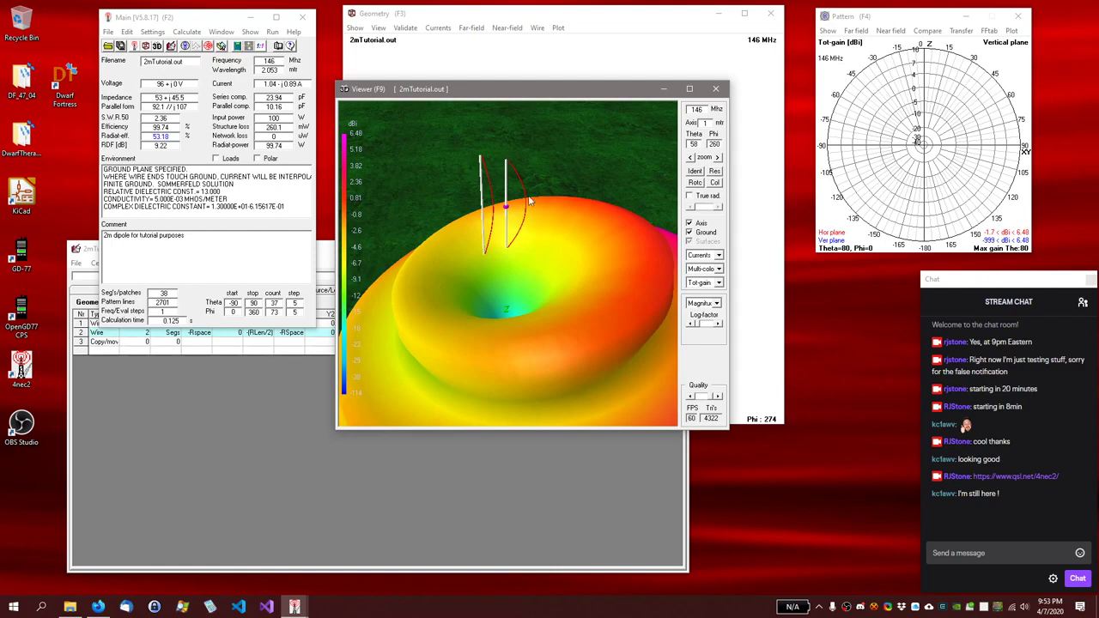
left_click_drag(486, 264, 482, 290)
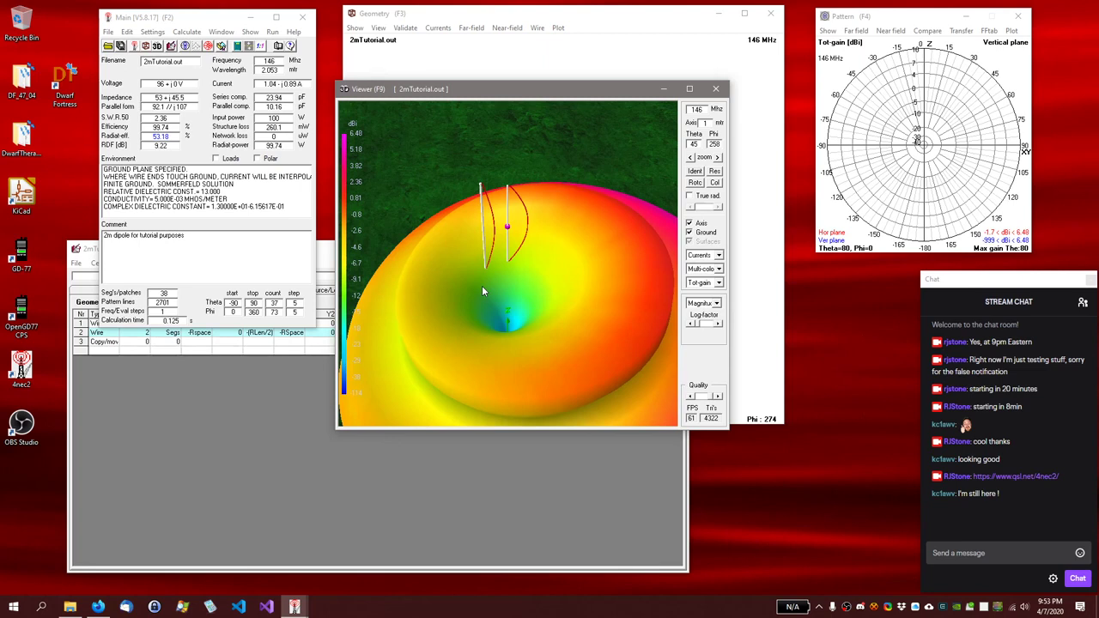
Step: Mark the wires' open ends in the 3D viewer and inspect them
left_click(718, 255)
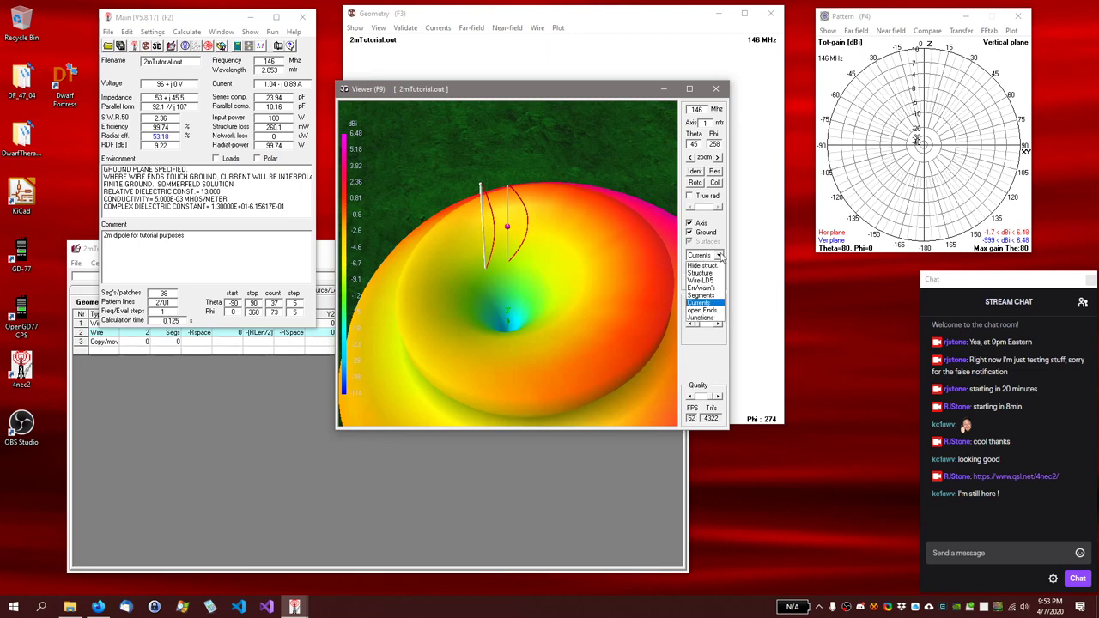
left_click(702, 311)
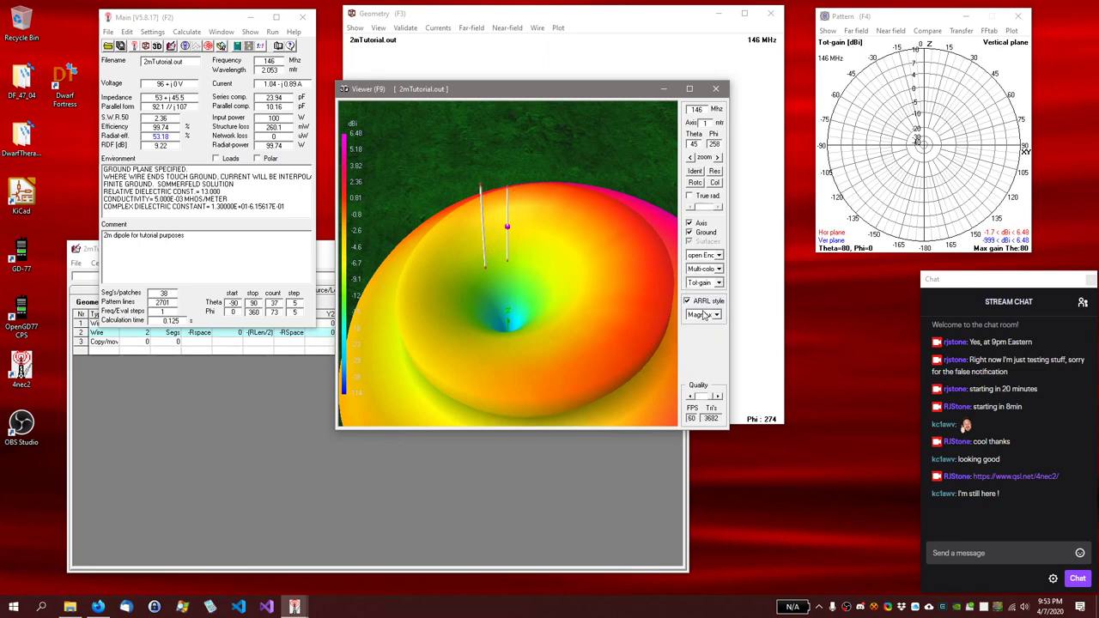
mouse_move(556, 322)
left_mouse_down()
mouse_move(557, 293)
mouse_move(552, 307)
left_mouse_up()
Step: Hide the antenna structure in the 3D viewer, and switch the display back to the wire segments
left_click(719, 256)
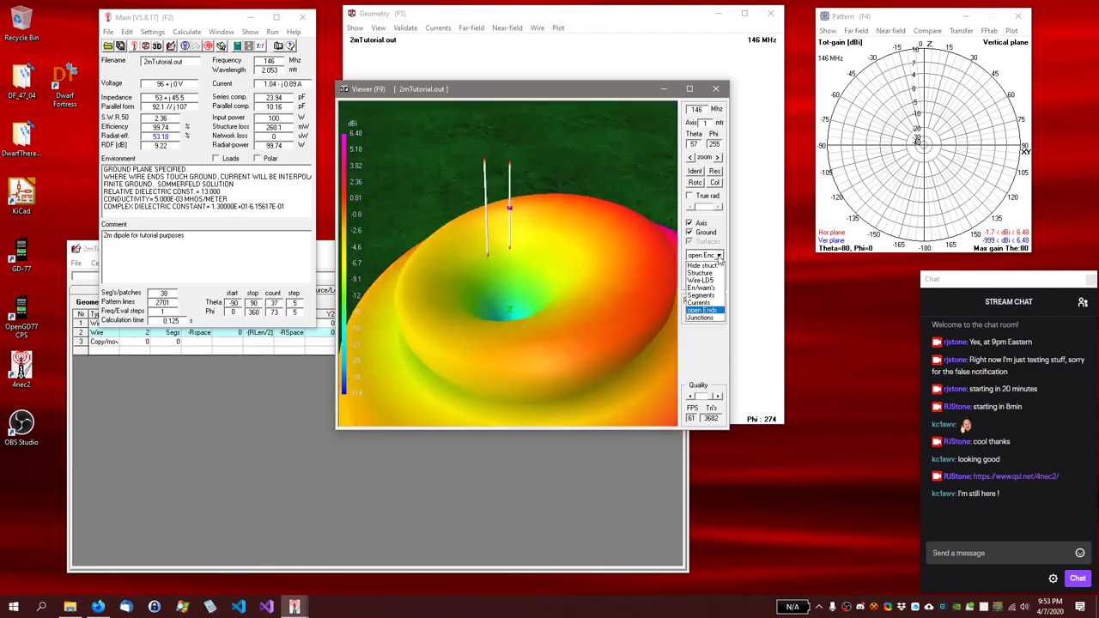
left_click(715, 265)
left_click(718, 257)
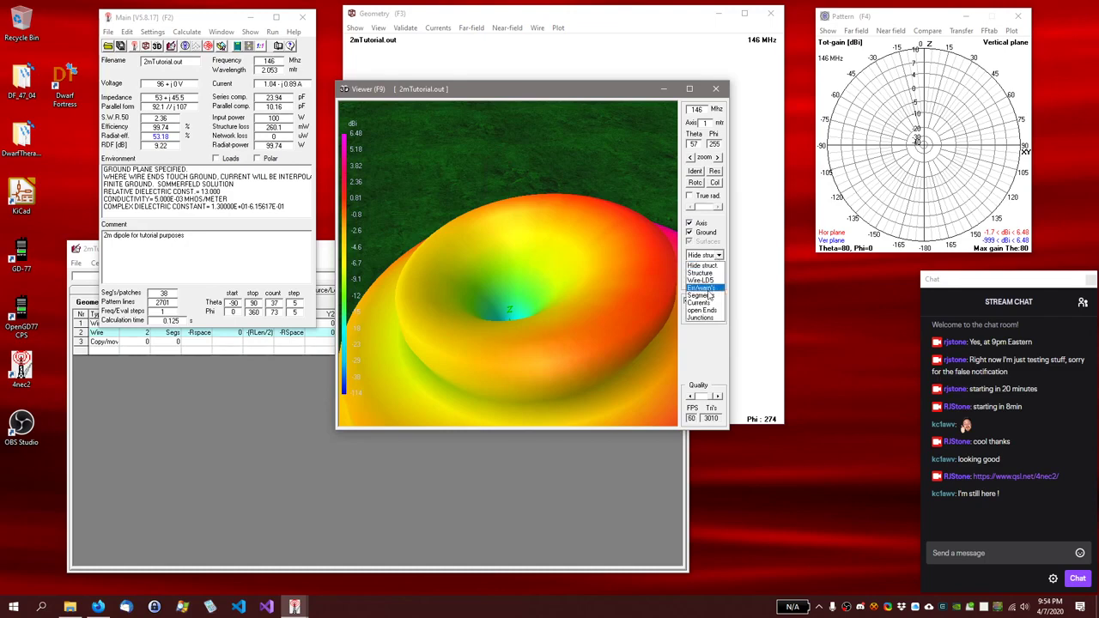
left_click(704, 295)
mouse_move(510, 317)
left_mouse_down()
mouse_move(478, 299)
mouse_move(538, 305)
mouse_move(526, 330)
left_mouse_up()
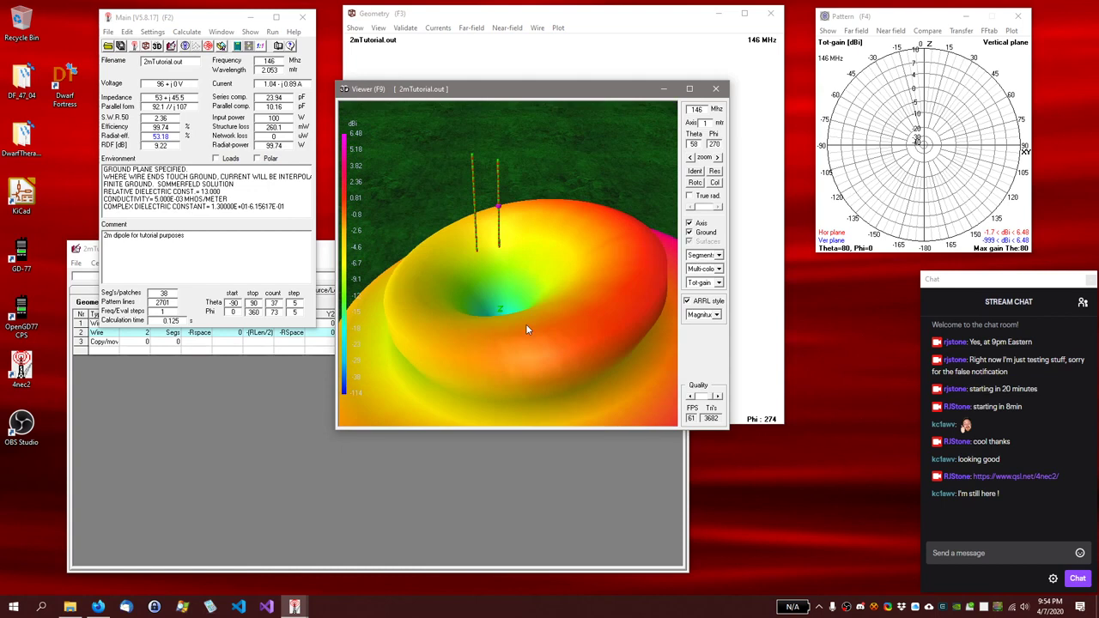
Step: Close the 3D viewer and the antenna editor, and open the optimizer
left_click(716, 89)
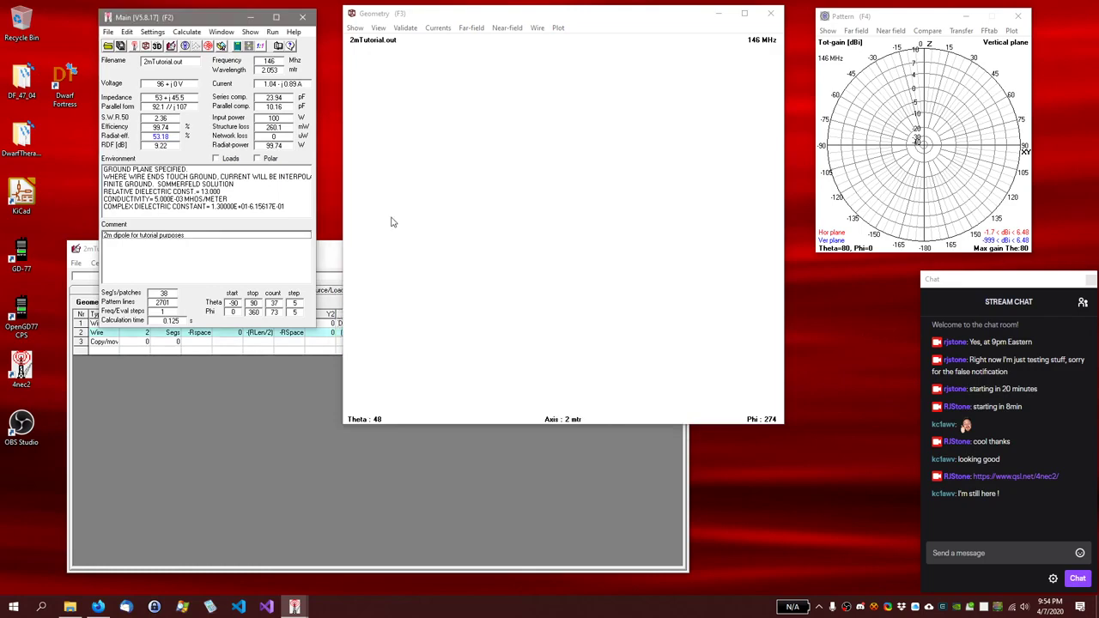
left_click(330, 251)
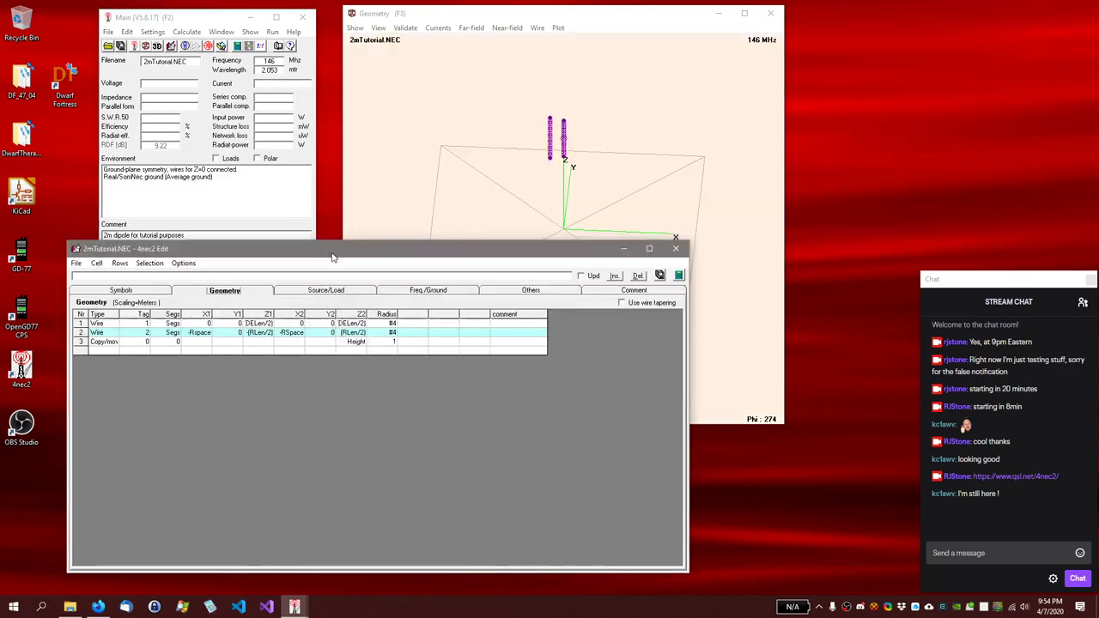
left_click(673, 249)
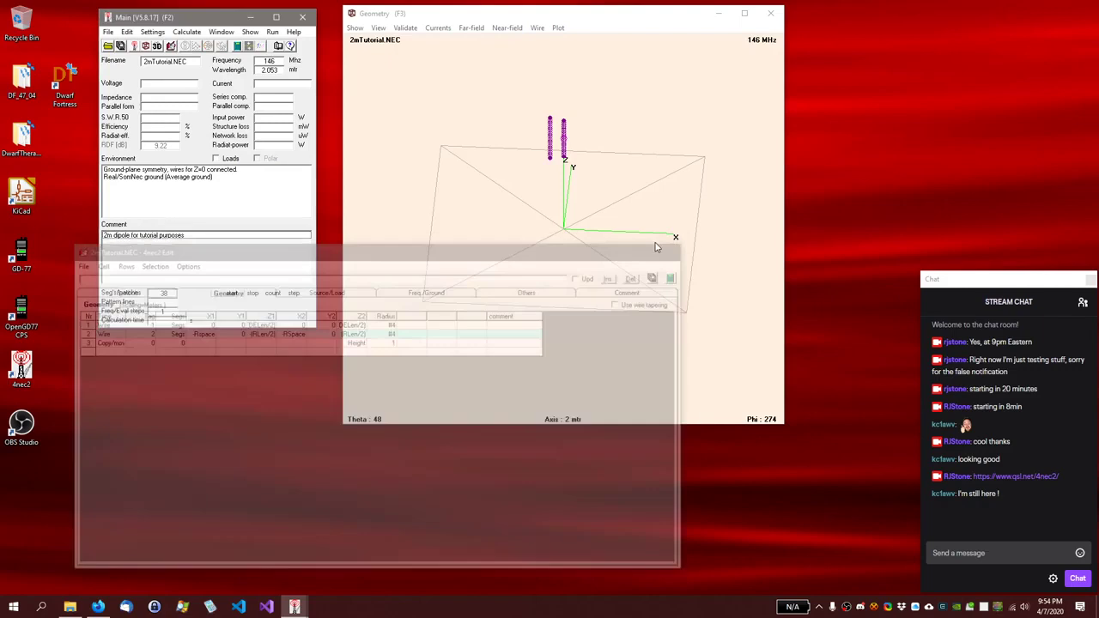
left_click(146, 33)
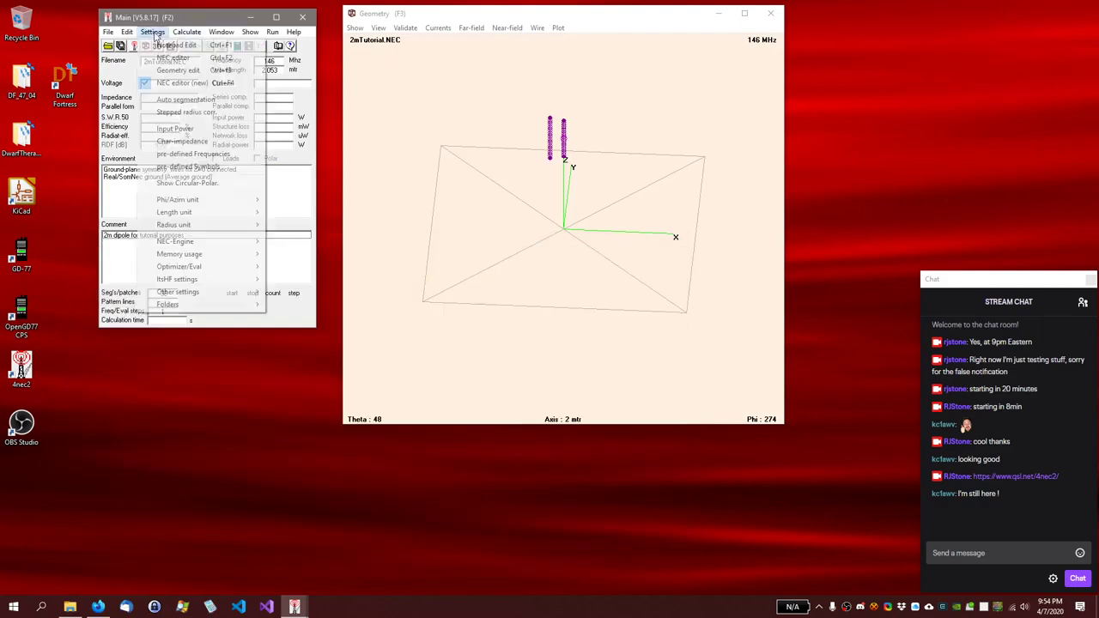
mouse_move(186, 32)
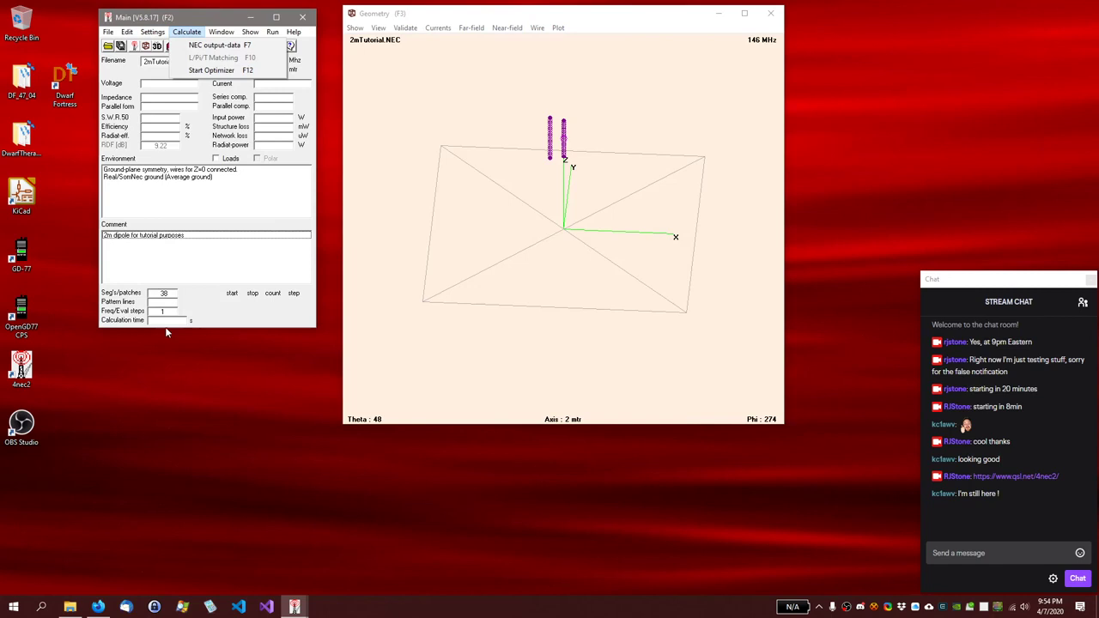
left_click(204, 71)
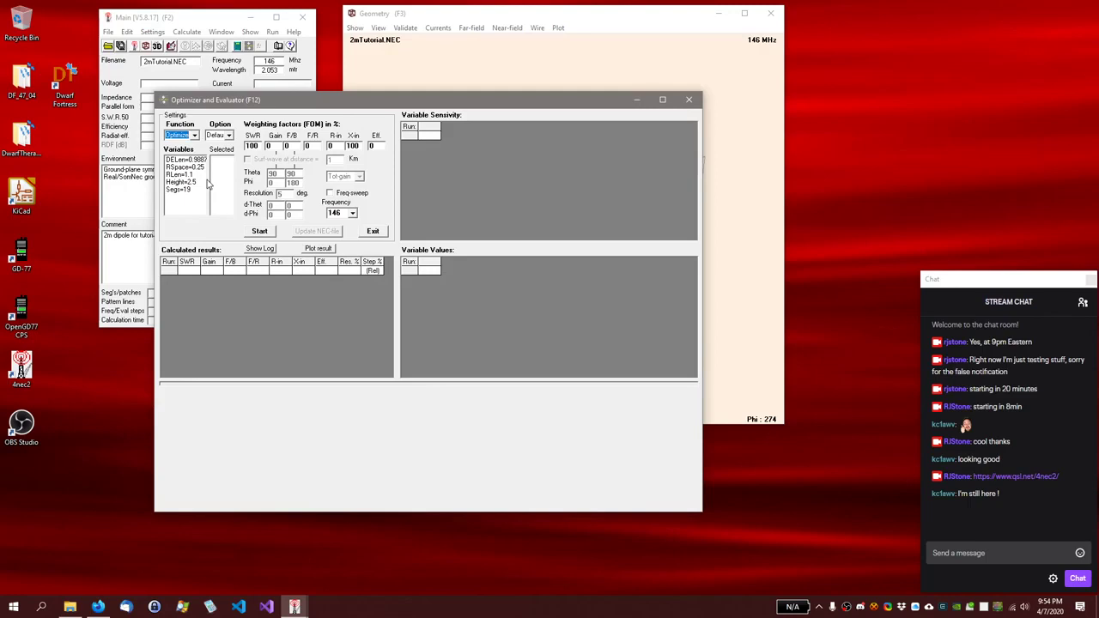
Step: Optimize the variables RSpace and RLen with the front-to-back (F/B) weighting factor set to 100%
left_click(180, 167)
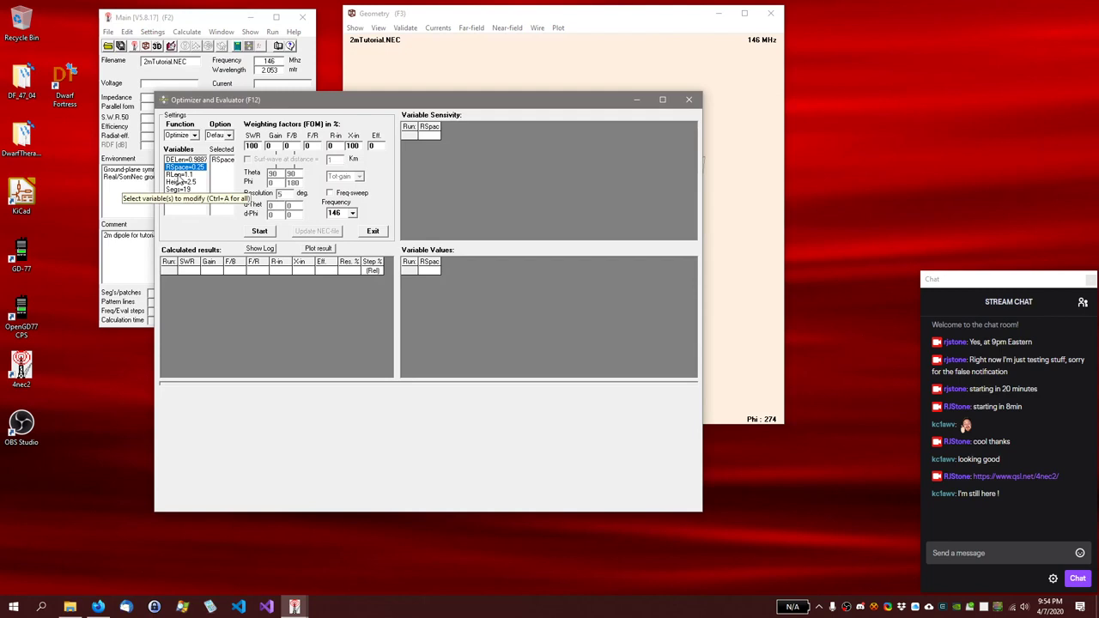
left_click(180, 175)
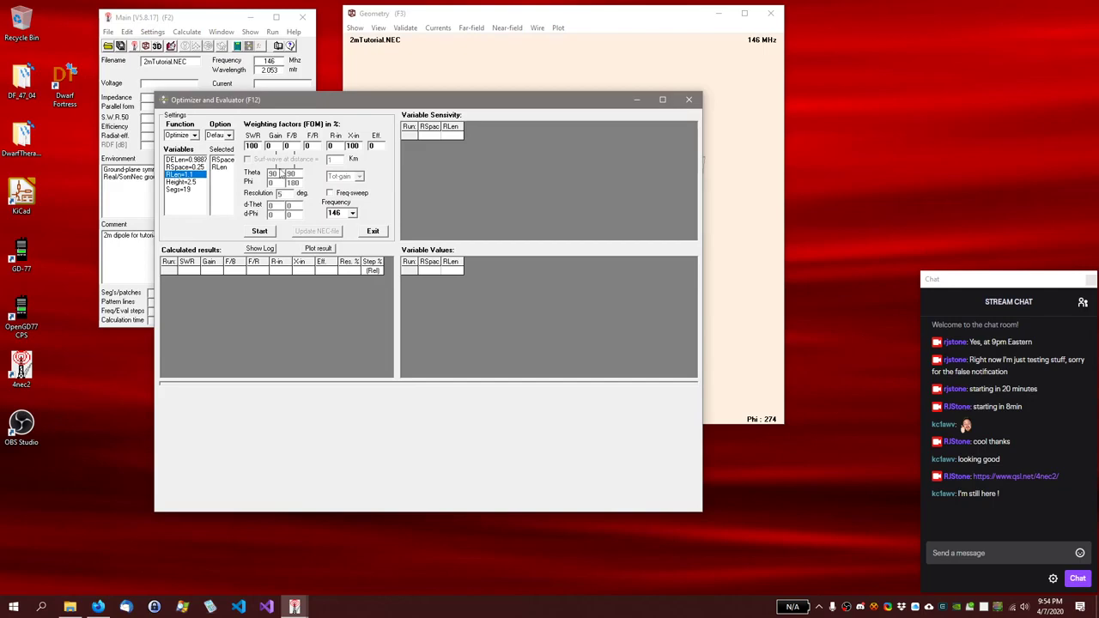
left_click(296, 148)
type("100")
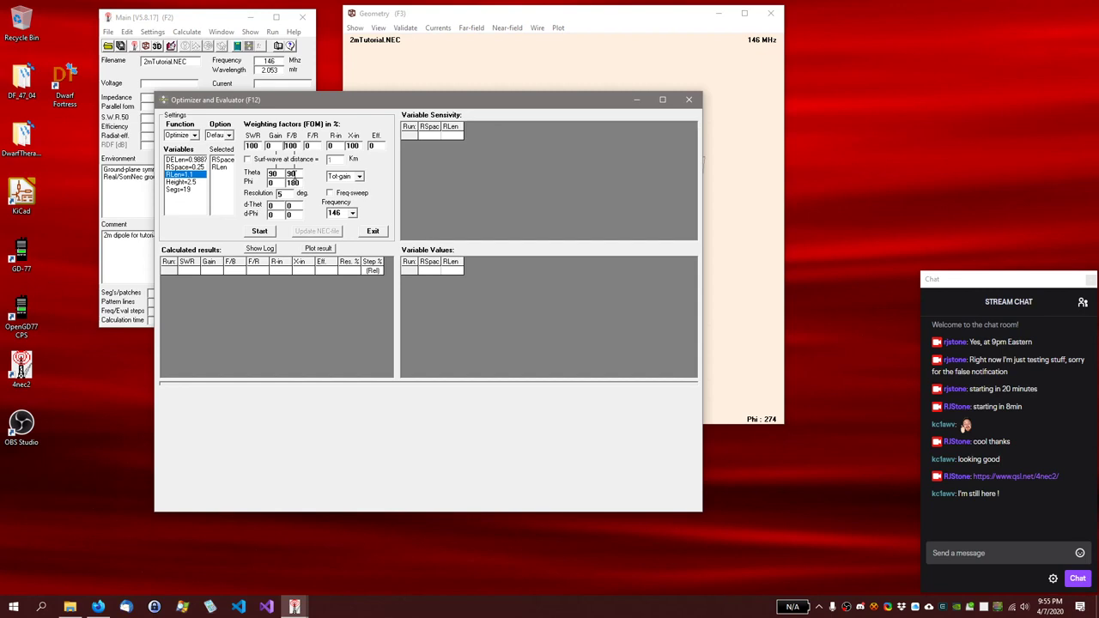
left_click(261, 232)
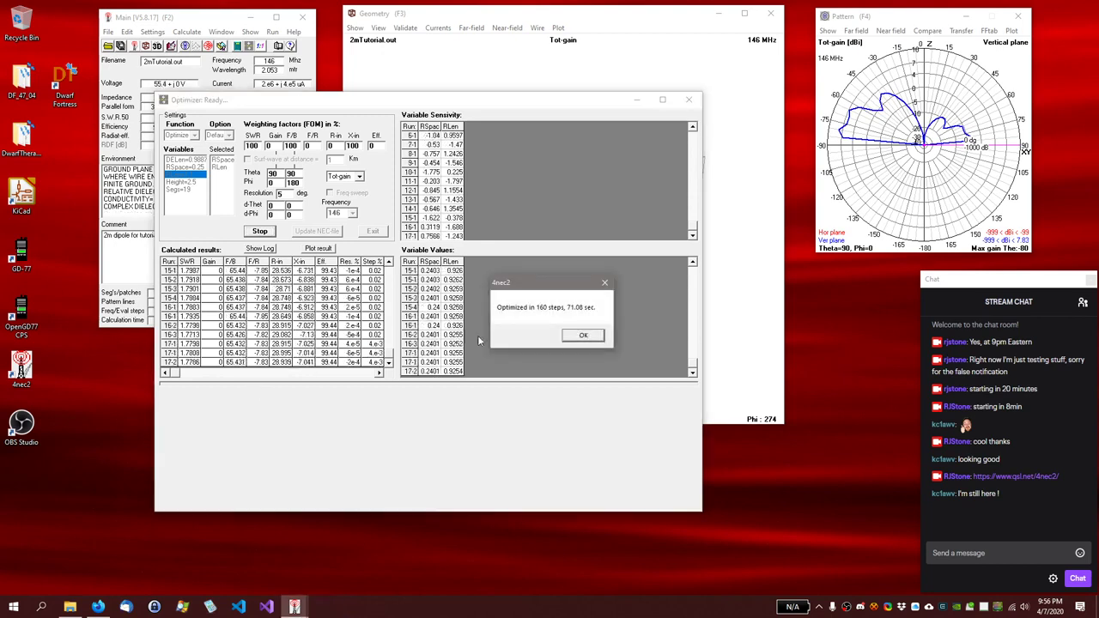
left_click(584, 336)
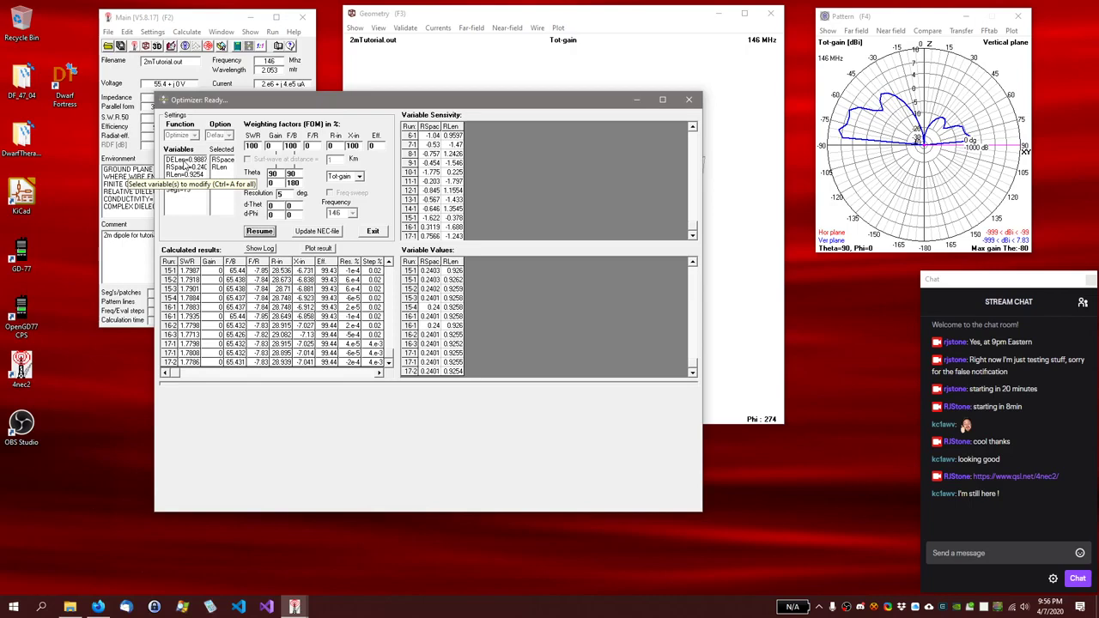
Step: Add DELen to the optimized variables, set the F/B weighting factor to 0, and resume the optimization
left_click(184, 161)
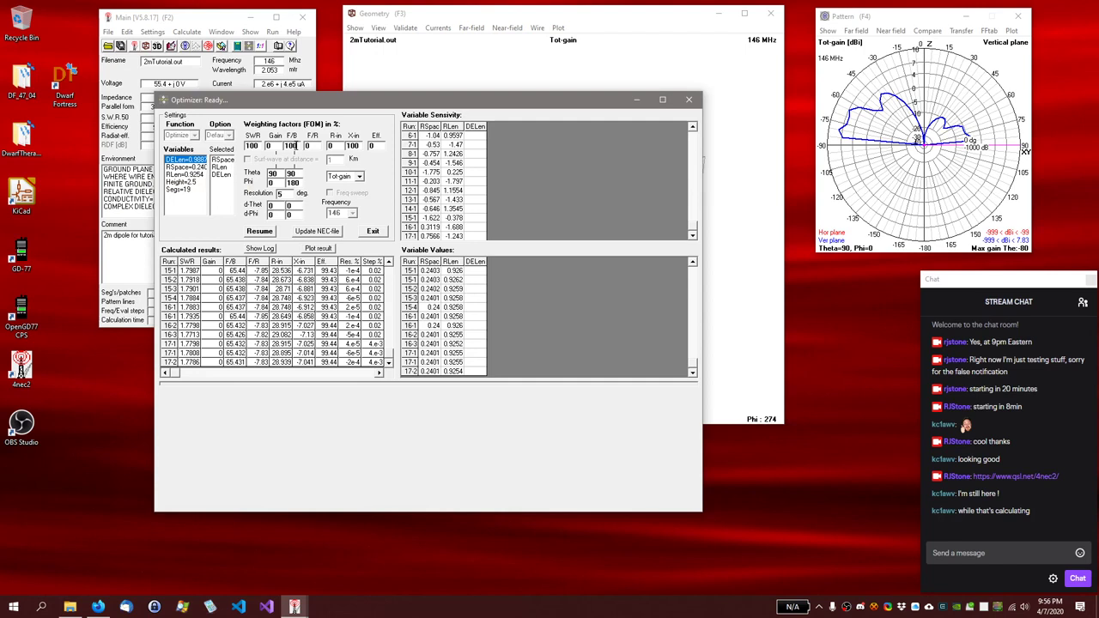
double_click(294, 146)
type("0")
double_click(352, 146)
left_click(257, 232)
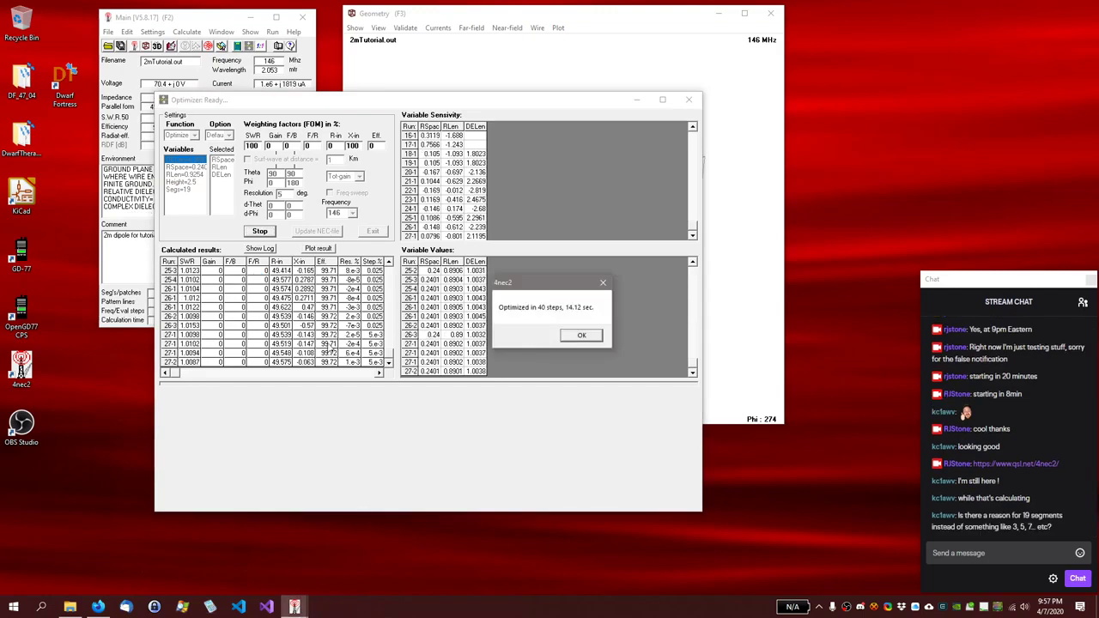
left_click(579, 337)
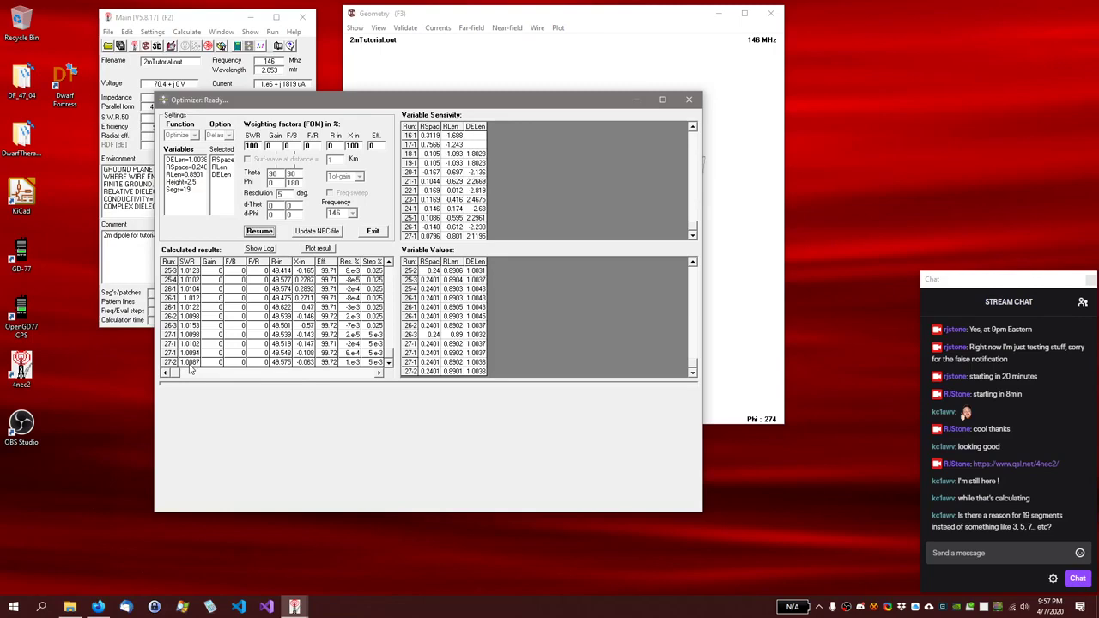
Step: Update the NEC file with the optimized values, overwriting 2mTutorial.NEC, and close the optimizer
left_click(316, 232)
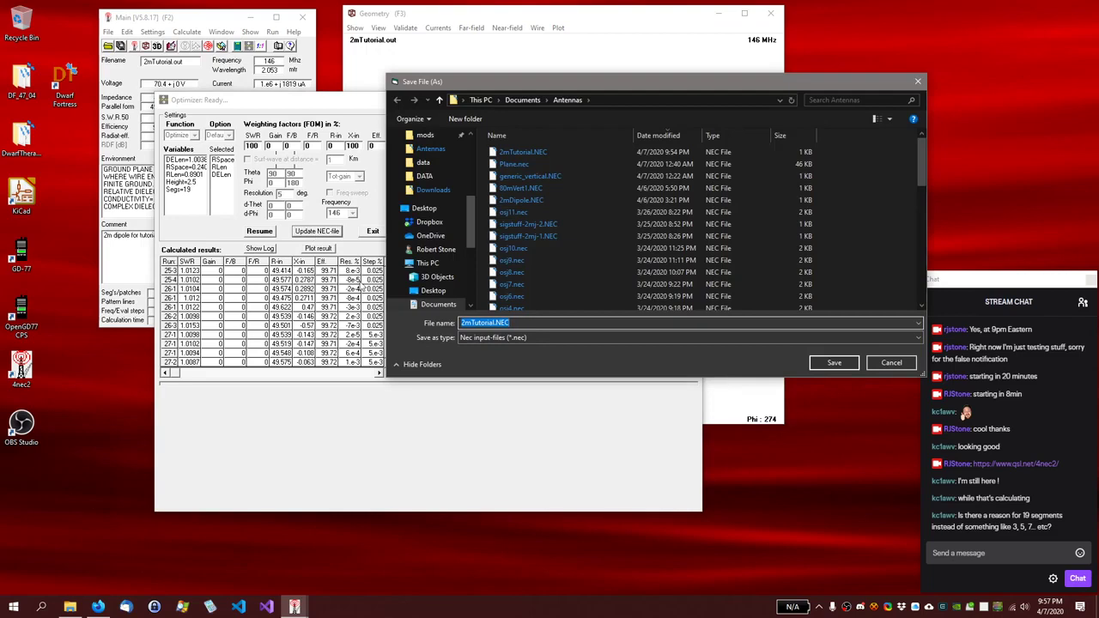
left_click(829, 364)
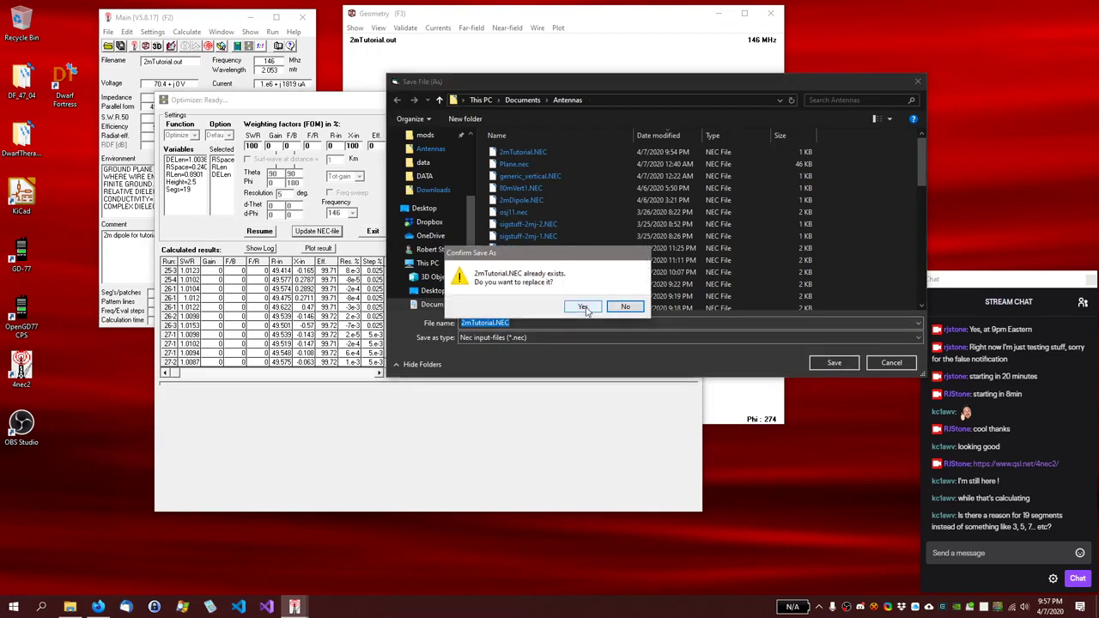
left_click(583, 306)
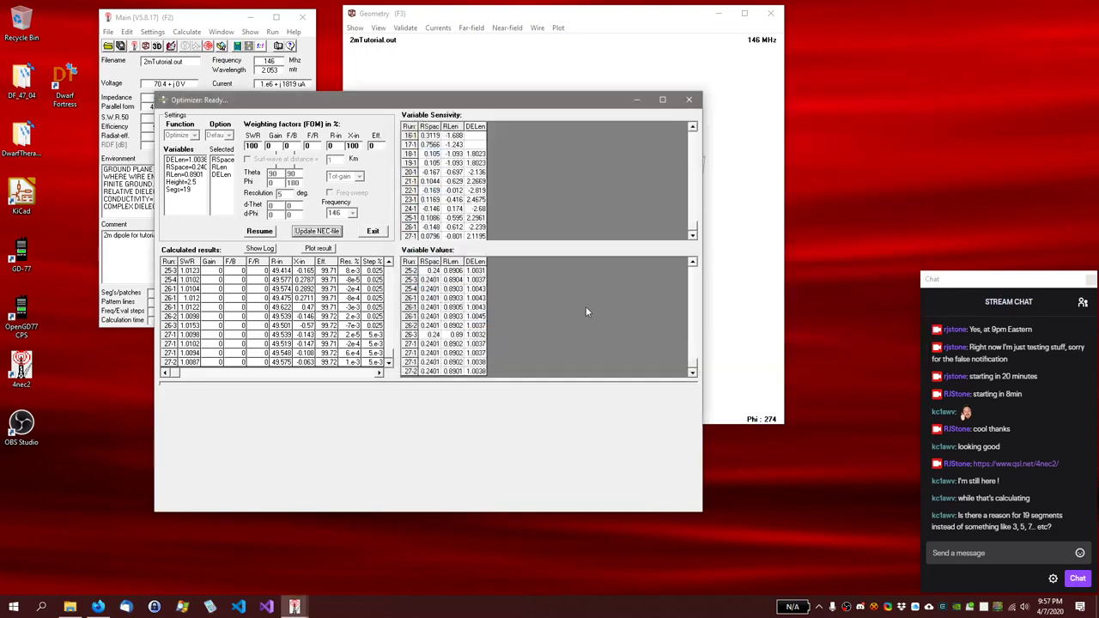
left_click(689, 102)
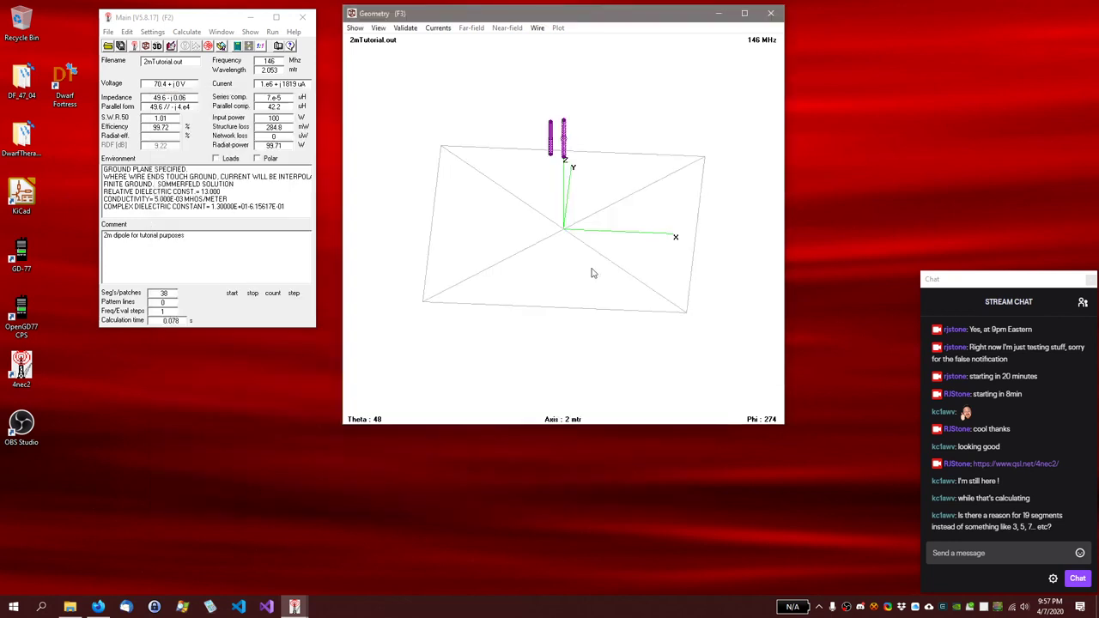
Step: Open the antenna model in the NEC editor, change the reflector wire's X1 and X2 coordinates to positive RSpace, and save the file
left_click_drag(592, 272, 577, 255)
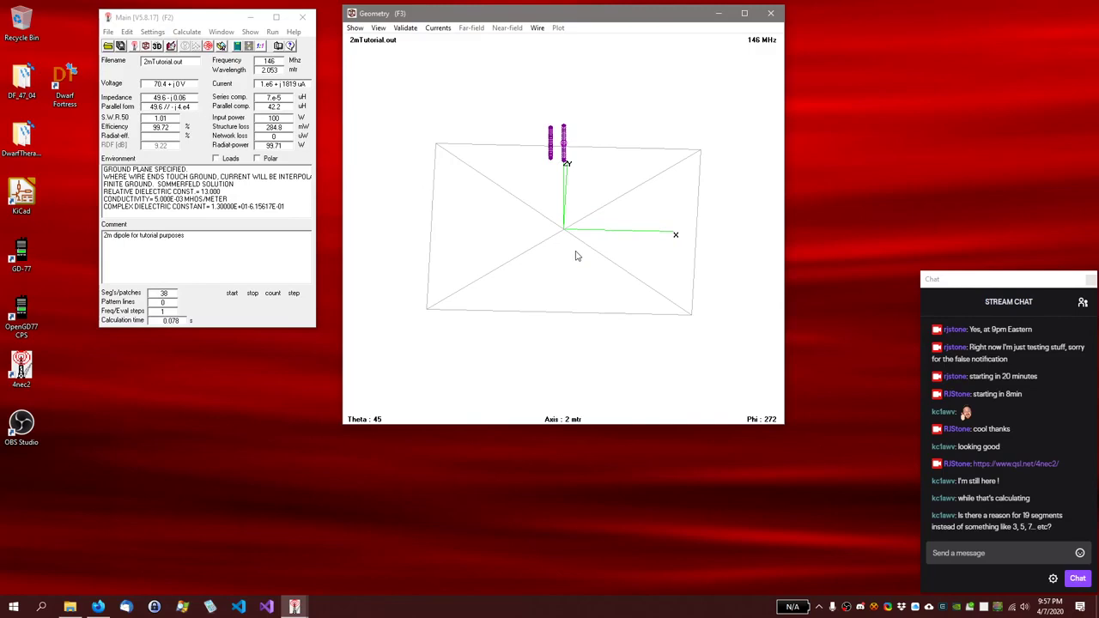
left_click(153, 32)
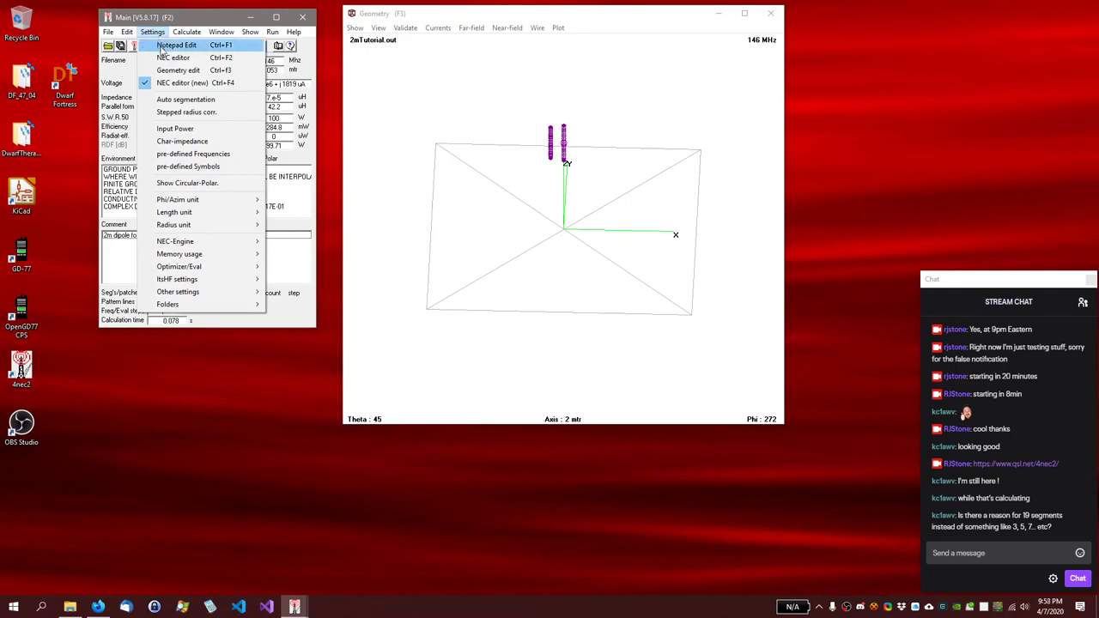
left_click(127, 31)
left_click(134, 46)
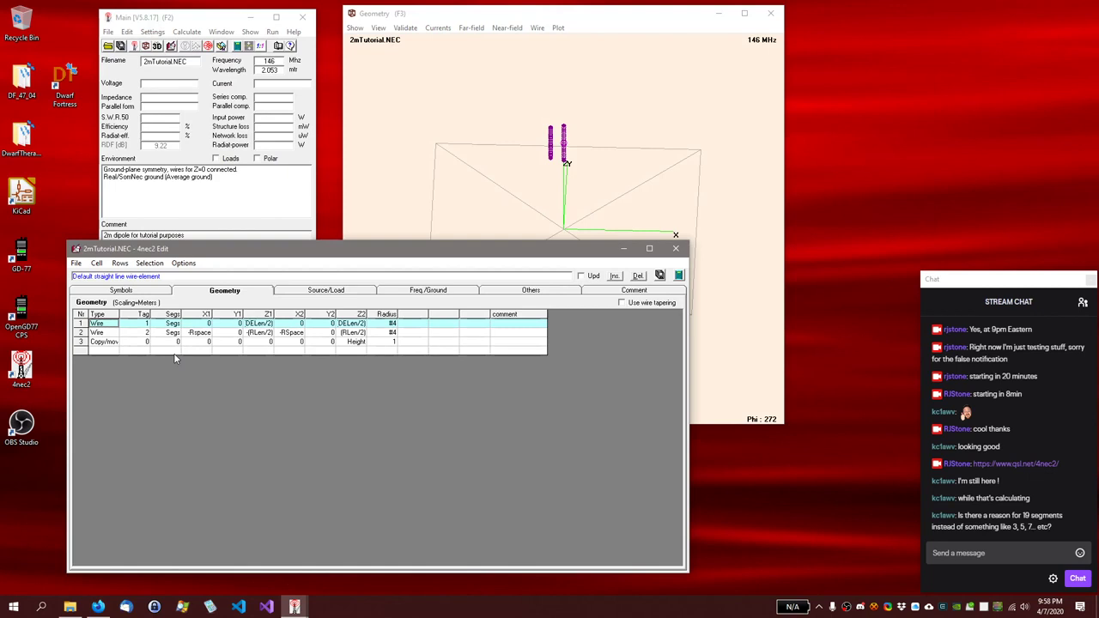
left_click(194, 333)
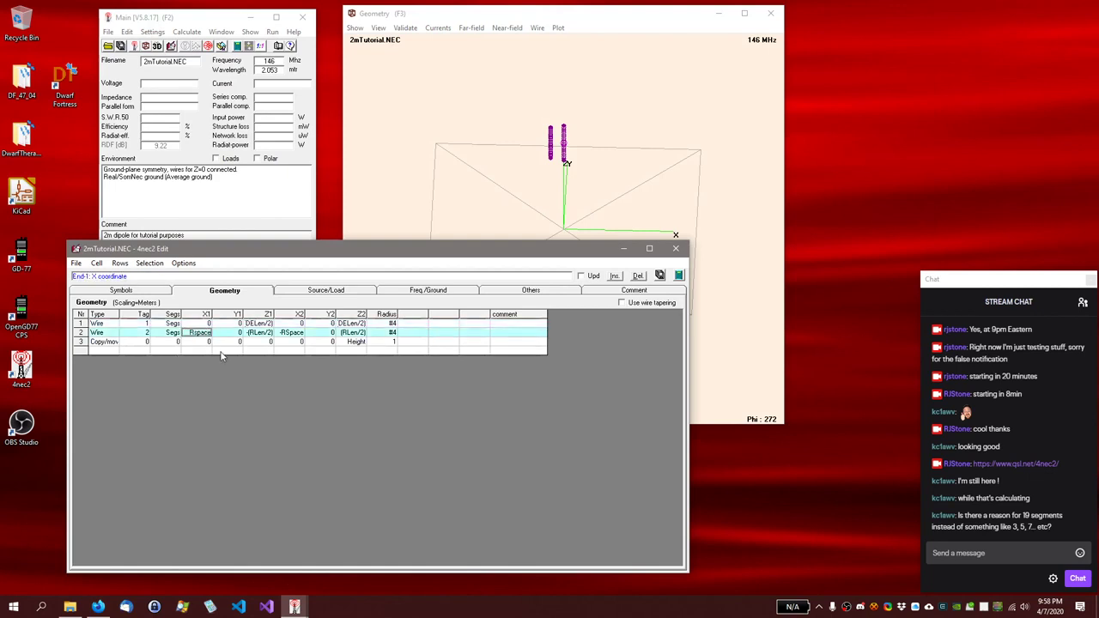
key("Tab")
key("Tab")
key("Tab")
key("Home")
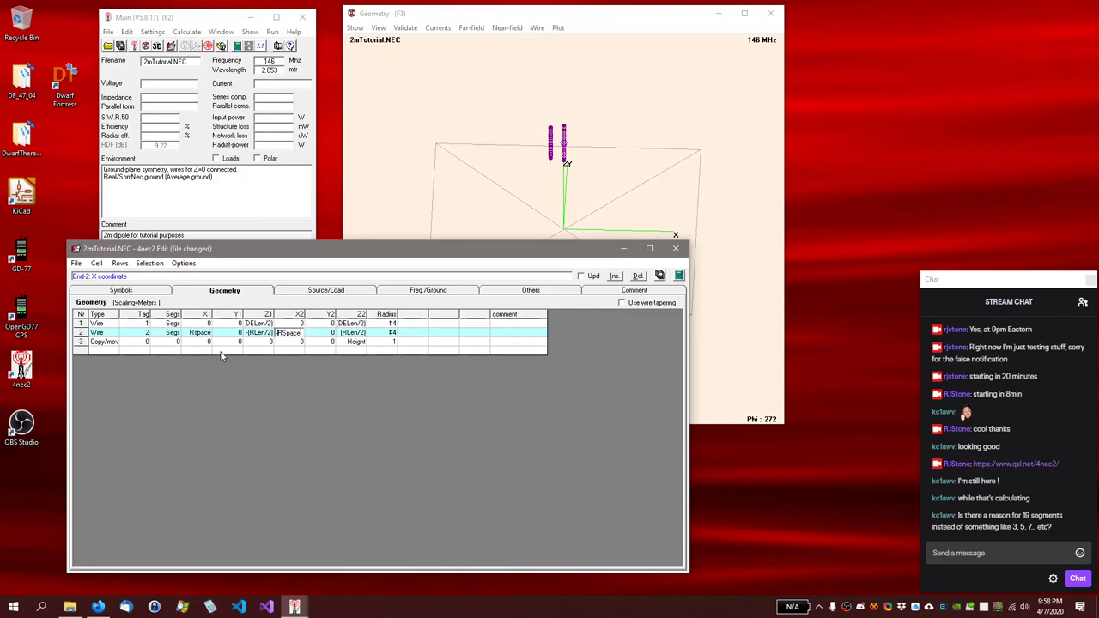
key("Delete")
key("ctrl+s")
left_click(596, 23)
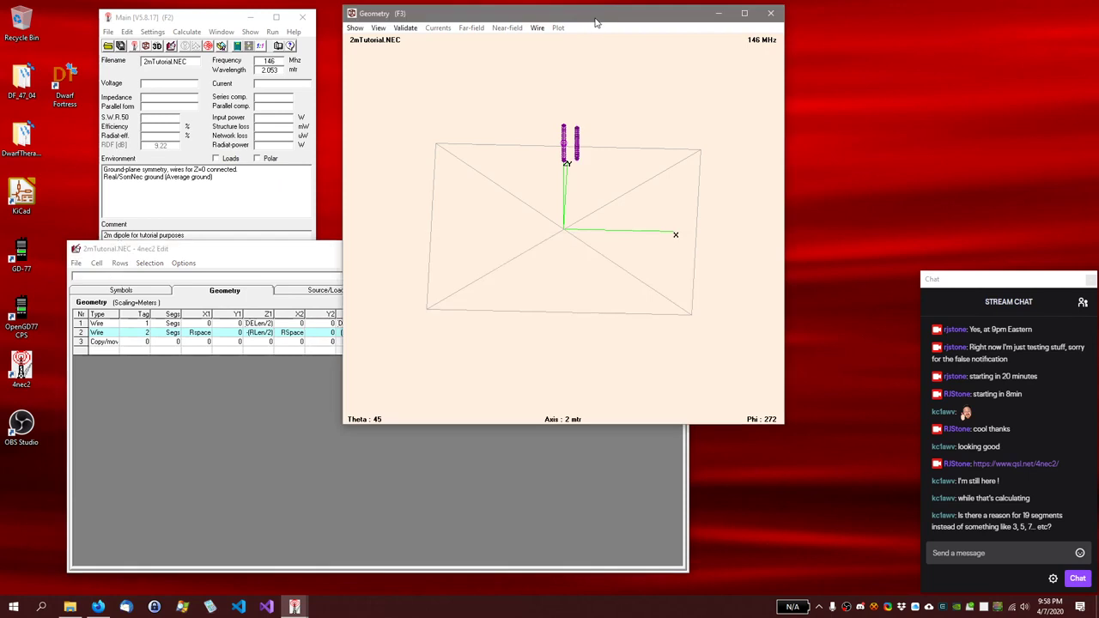
Step: Run a vertical frequency sweep from 140 to 150 MHz in 0.1 MHz steps and bring the SWR and reflection coefficient graphs forward
left_click(221, 32)
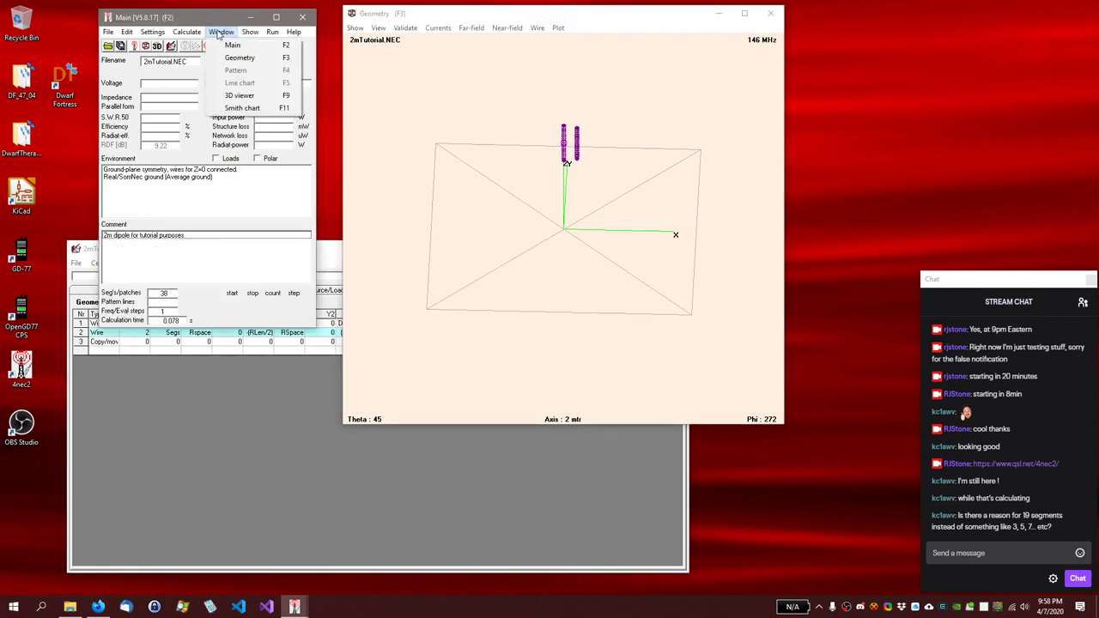
left_click(210, 44)
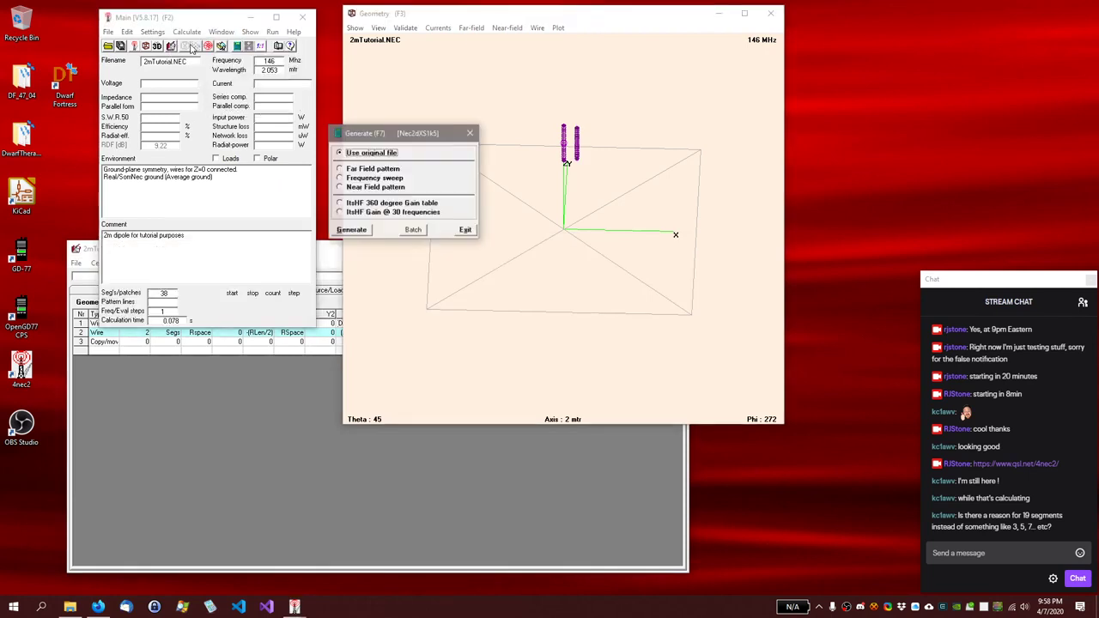
left_click(349, 178)
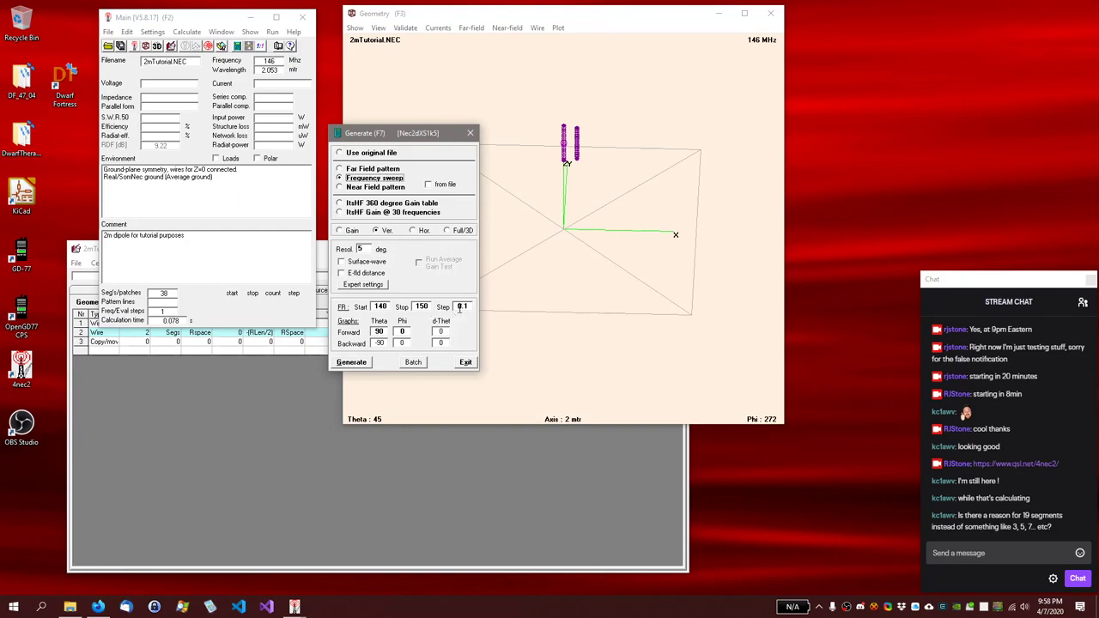
left_click(361, 364)
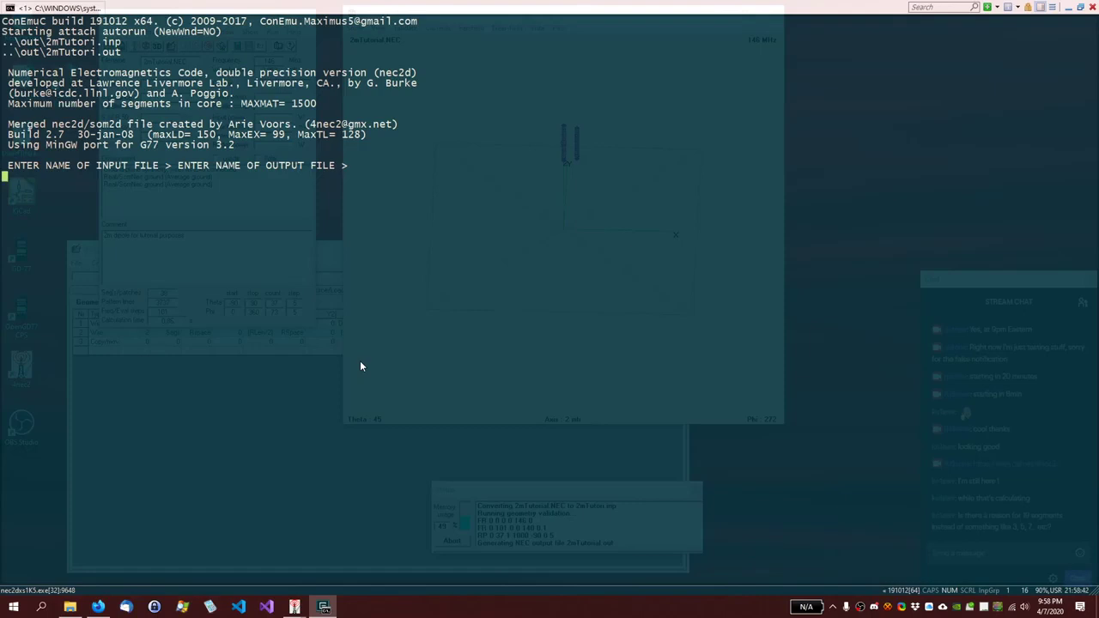
left_click(1067, 10)
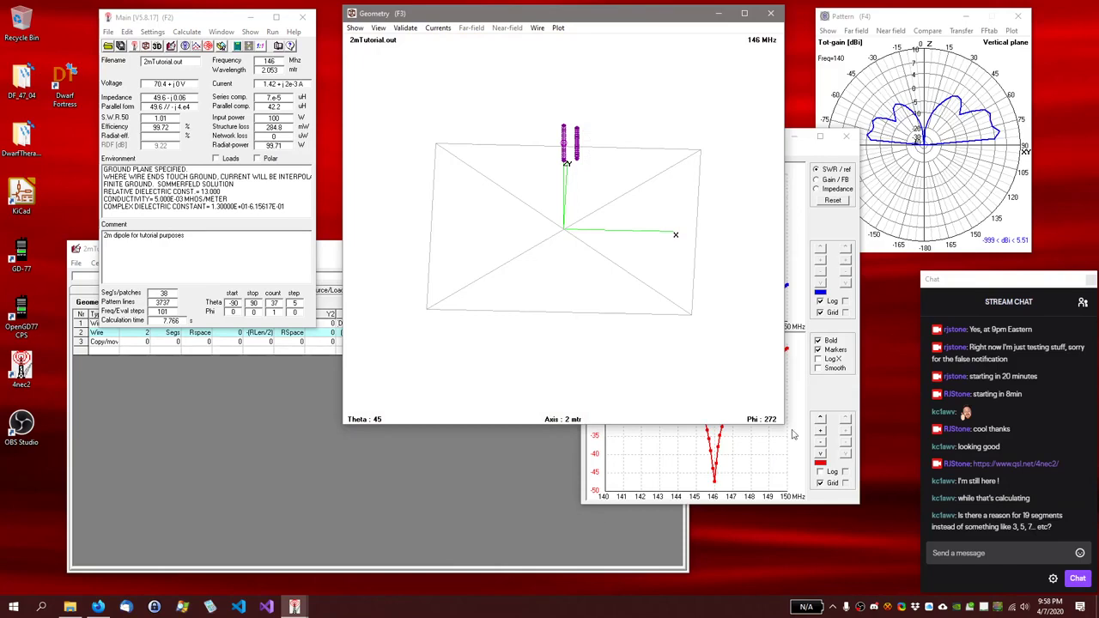
left_click(832, 398)
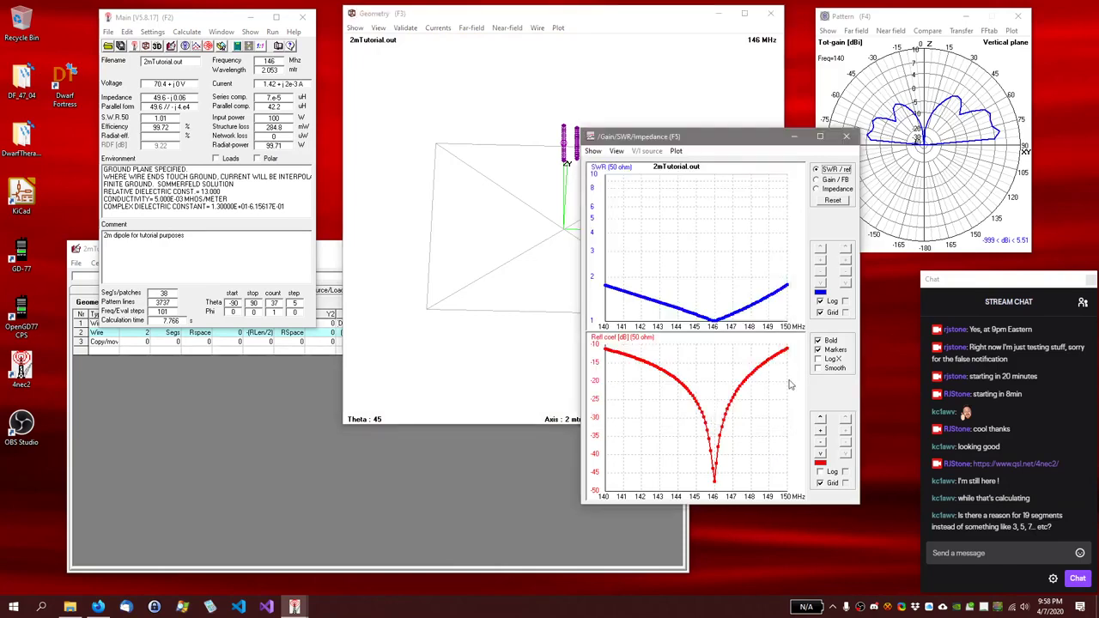